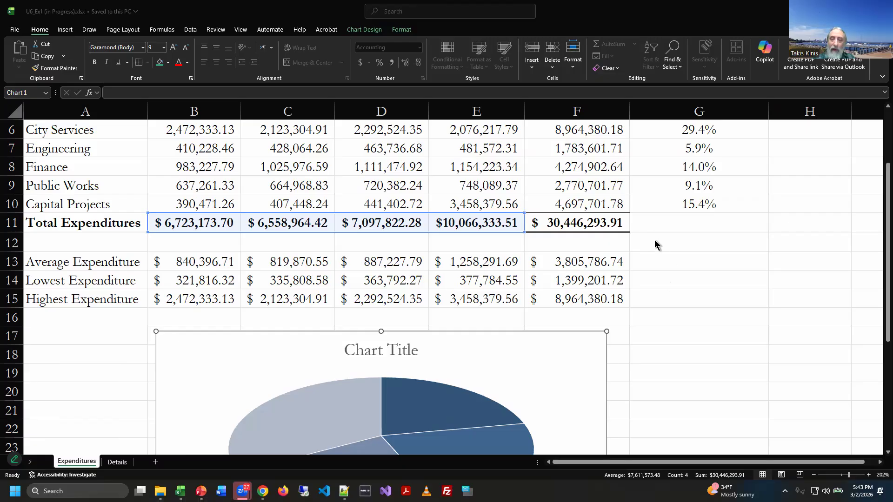
Delete the 3-D pie chart below the expenditure statistics on the Expenditures sheet
{"action": "scroll", "coordinate": [656, 244], "scroll_direction": "up", "scroll_amount": 2}
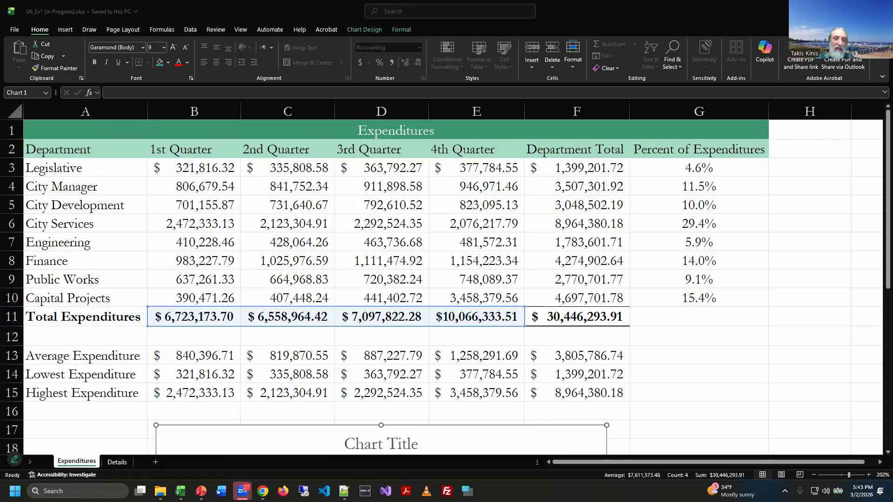
{"action": "left_click", "coordinate": [119, 463]}
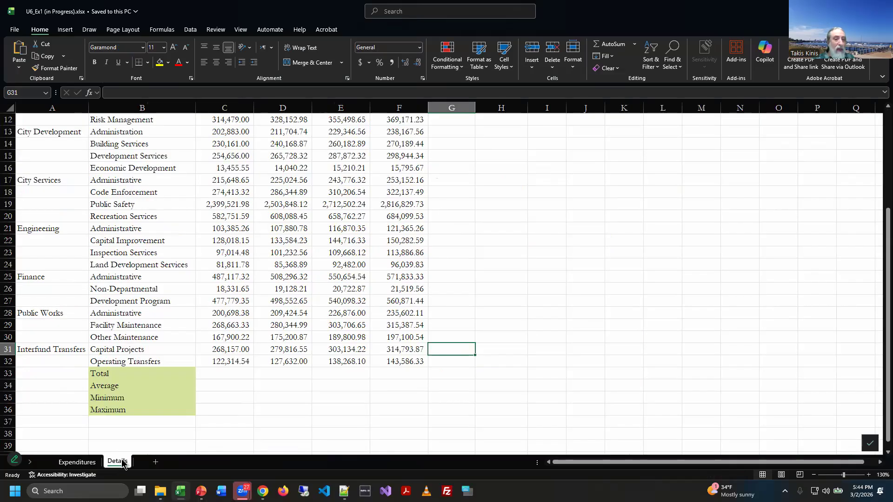
{"action": "left_click", "coordinate": [76, 462]}
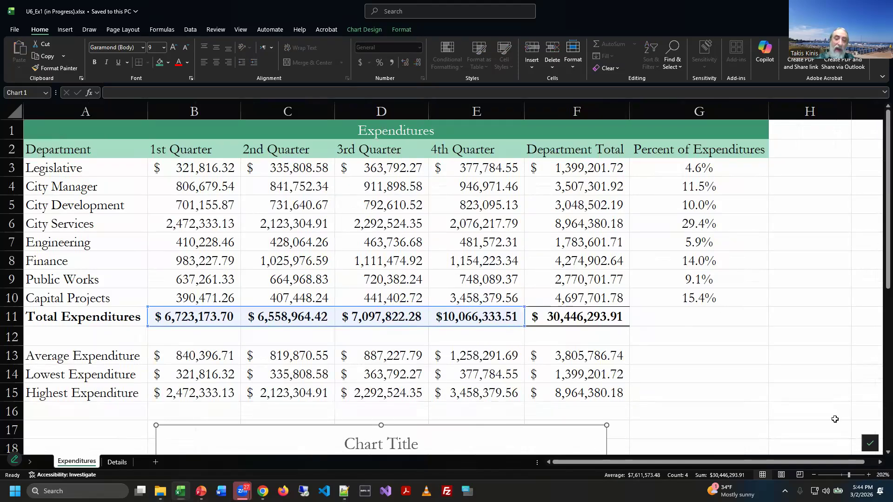
{"action": "scroll", "coordinate": [501, 399], "scroll_direction": "down", "scroll_amount": 4}
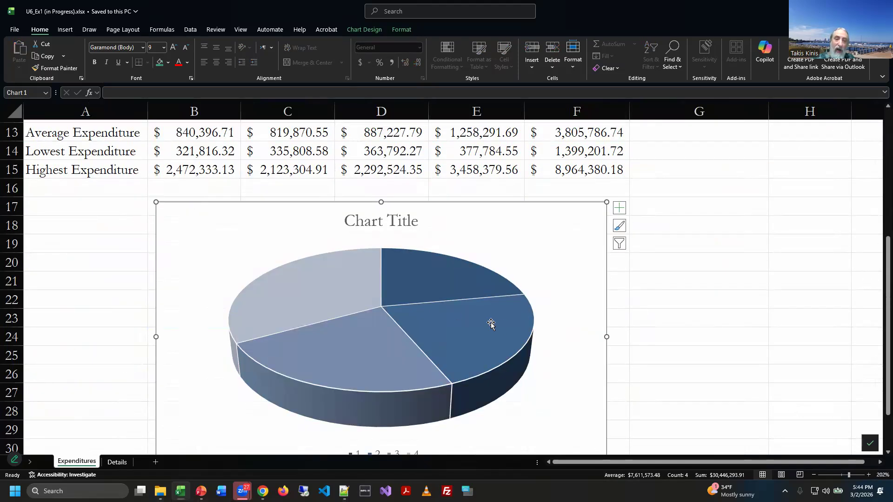
{"action": "mouse_move", "coordinate": [492, 324]}
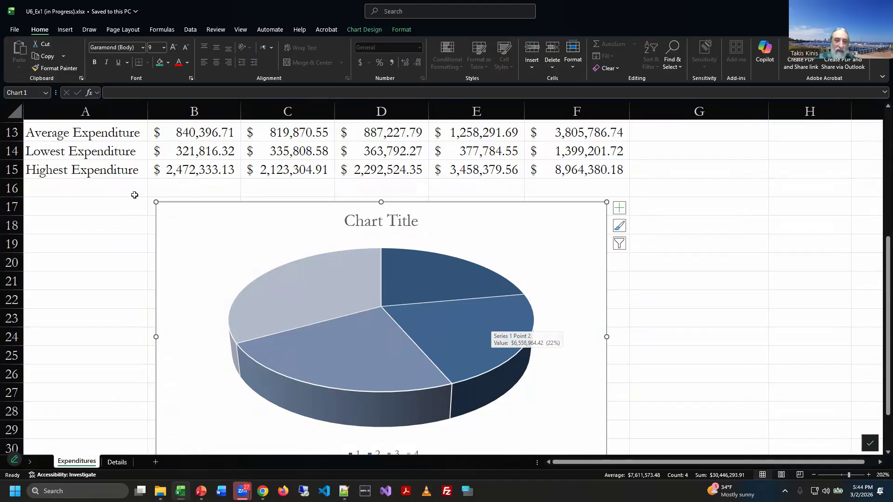
{"action": "key", "text": "Delete"}
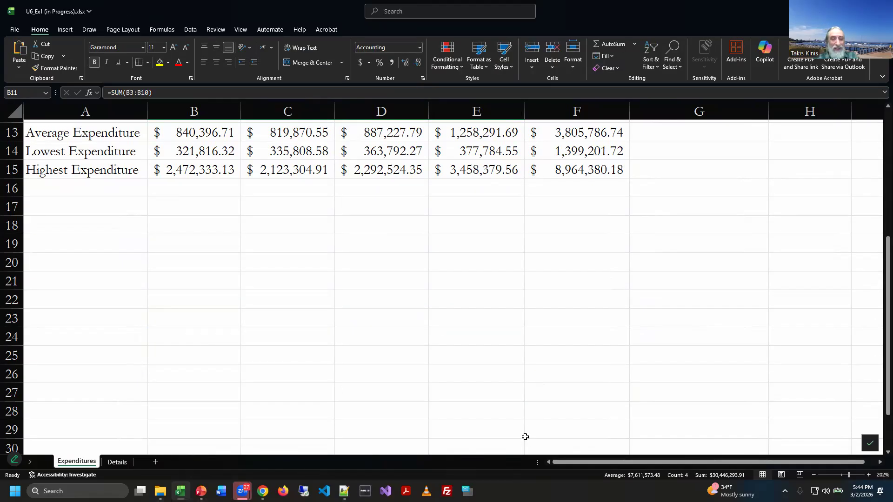
{"action": "scroll", "coordinate": [675, 419], "scroll_direction": "up", "scroll_amount": 4}
Switch to the browser, open the U6 - Ex1 assignment and open its attached instructions U6_Ex1.pdf
{"action": "key", "text": "alt+Tab"}
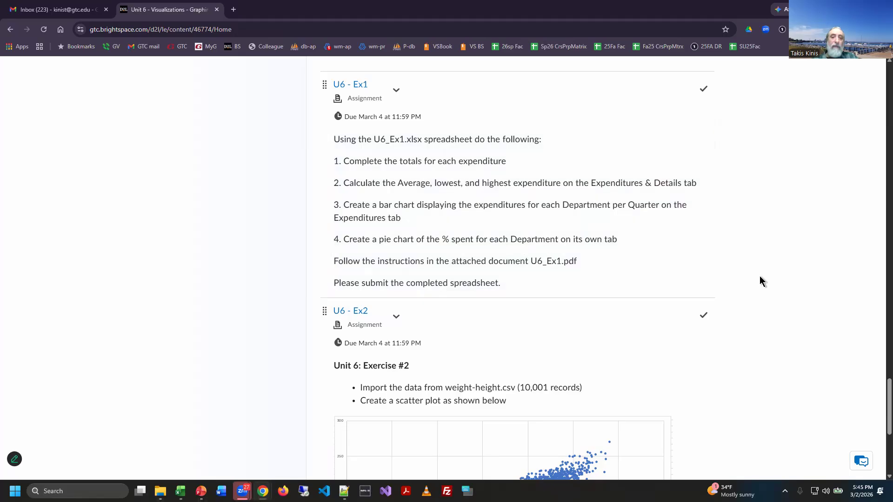
{"action": "left_click", "coordinate": [359, 87]}
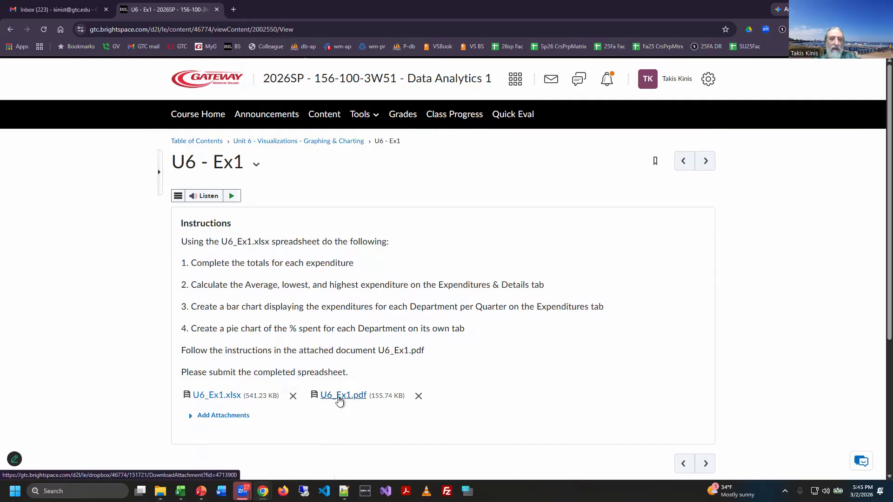
{"action": "left_click", "coordinate": [340, 396]}
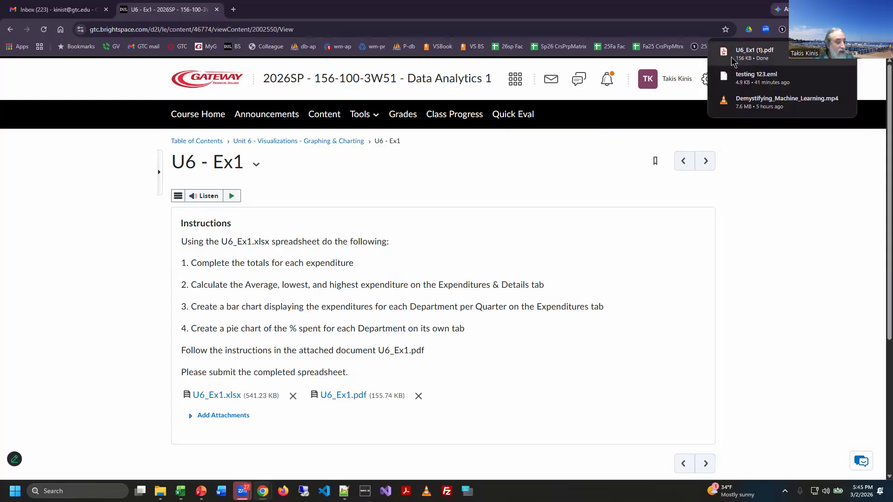
{"action": "left_click", "coordinate": [733, 61]}
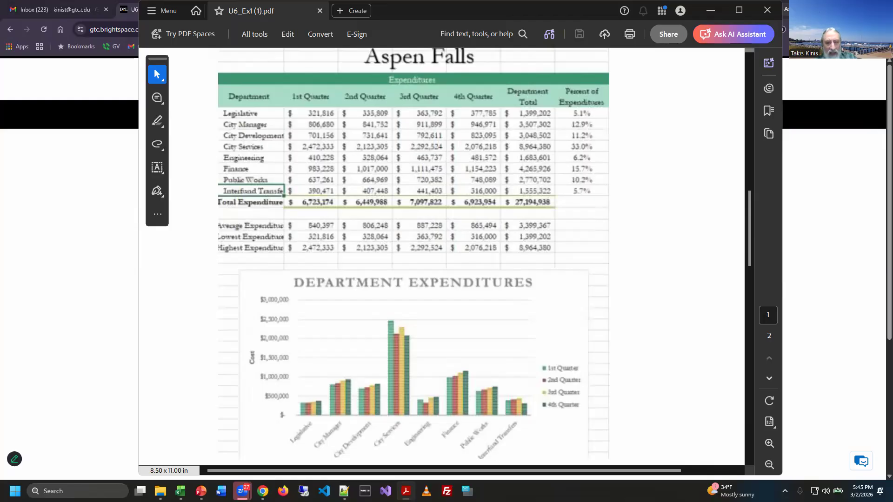
Compare the Expenditures sheet with the sample table and Department Expenditures chart in the PDF, moving its window clear of the data
{"action": "key", "text": "alt+Tab"}
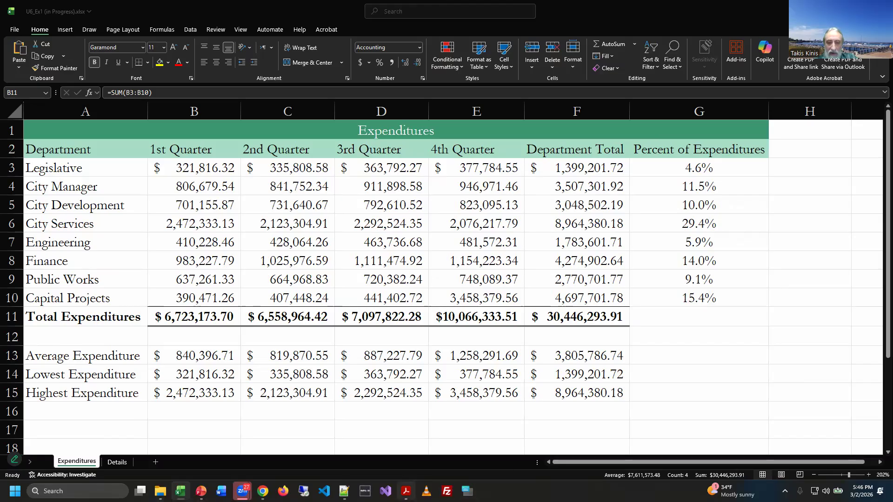
{"action": "left_click", "coordinate": [405, 490]}
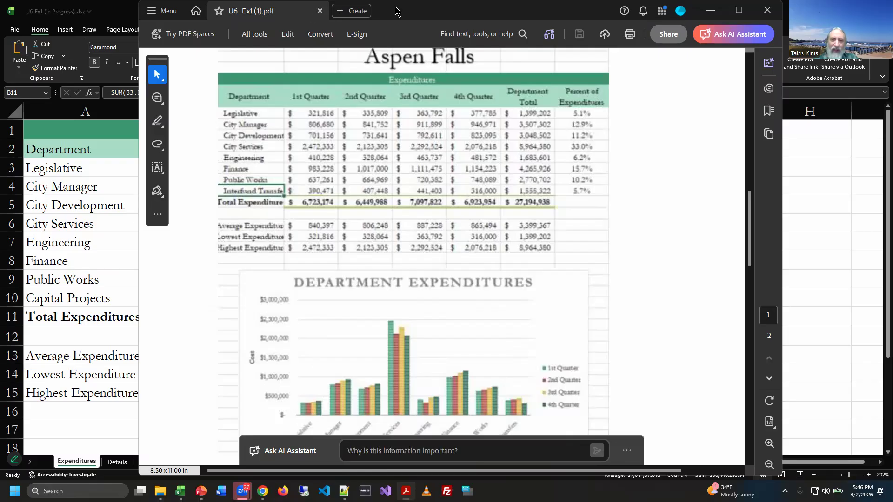
{"action": "left_click_drag", "start_coordinate": [399, 10], "coordinate": [608, 20]}
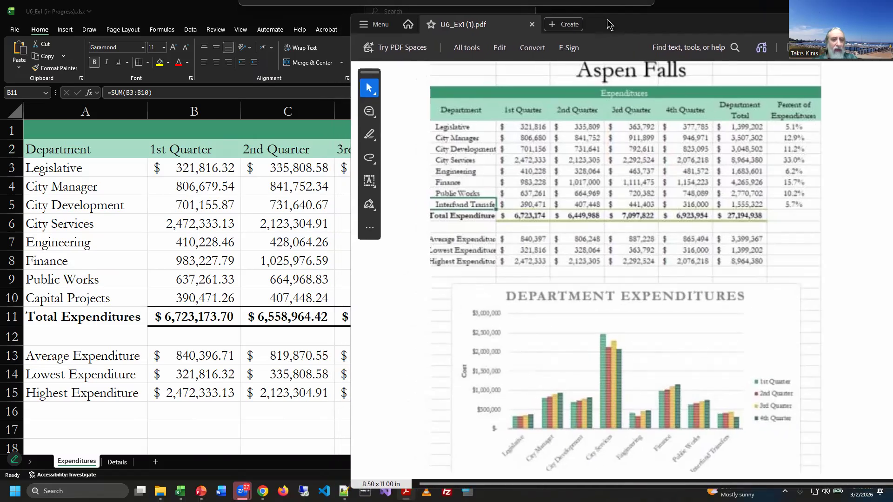
{"action": "left_click_drag", "start_coordinate": [609, 25], "coordinate": [610, 24]}
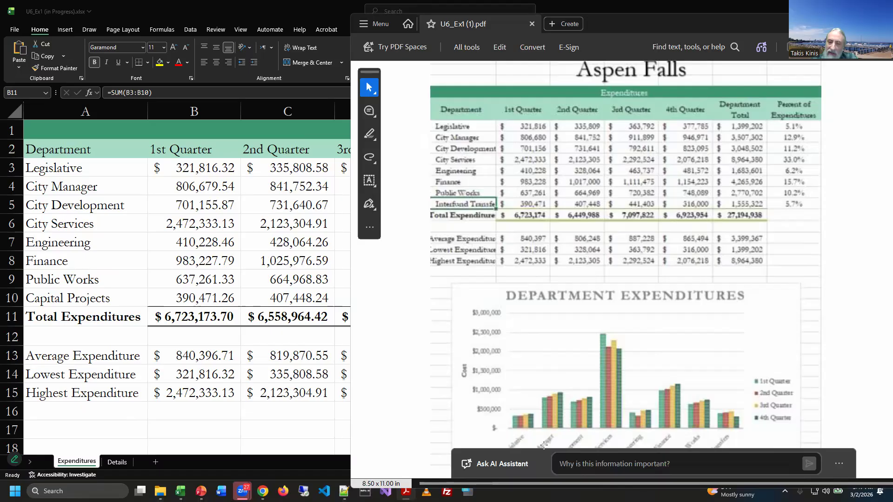
{"action": "scroll", "coordinate": [510, 436], "scroll_direction": "down", "scroll_amount": 1}
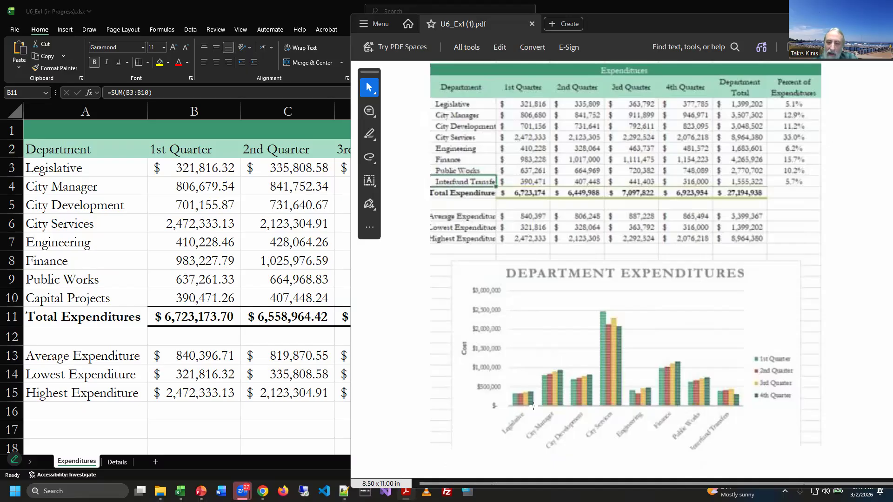
{"action": "left_click_drag", "start_coordinate": [606, 21], "coordinate": [467, 197]}
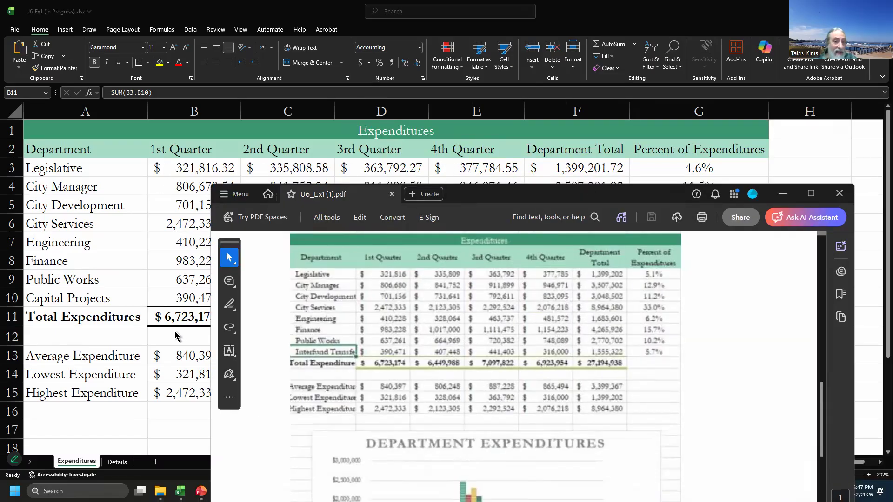
{"action": "left_click", "coordinate": [423, 194]}
{"action": "left_click", "coordinate": [632, 200]}
{"action": "left_click_drag", "start_coordinate": [632, 200], "coordinate": [654, 383]}
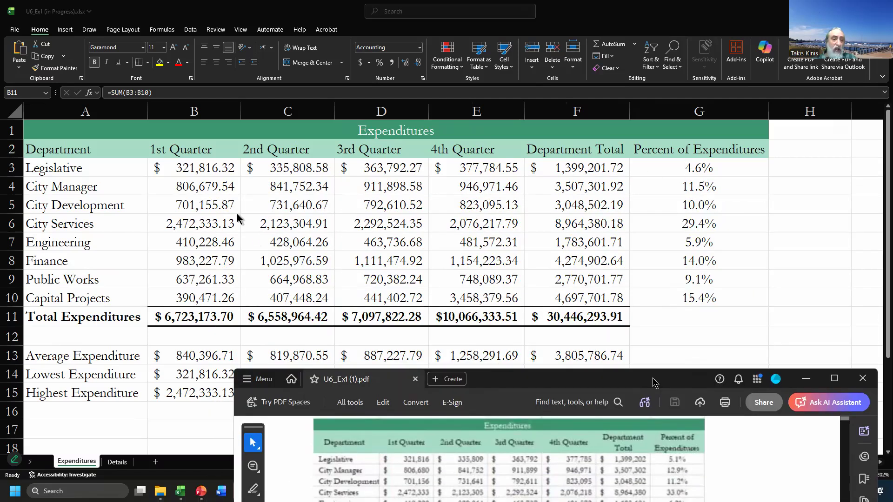
Insert a 2-D clustered column chart from the four quarters' figures of all departments in B3:E10, using the PDF as reference
{"action": "left_click", "coordinate": [213, 169]}
{"action": "left_click_drag", "start_coordinate": [212, 169], "coordinate": [560, 299]}
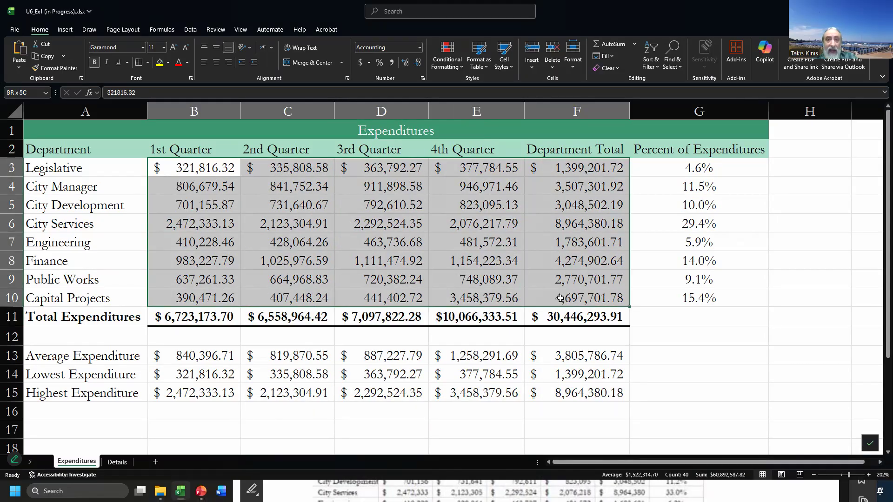
{"action": "left_click_drag", "start_coordinate": [561, 299], "coordinate": [484, 300]}
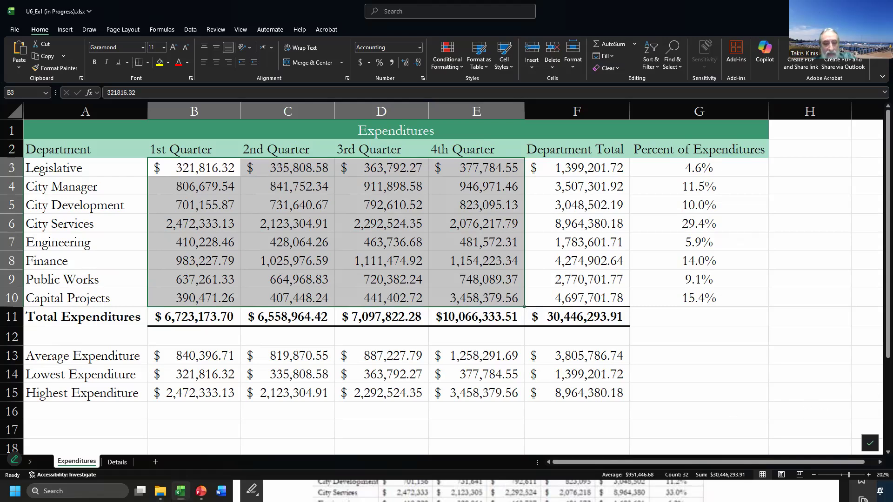
{"action": "left_click", "coordinate": [572, 484]}
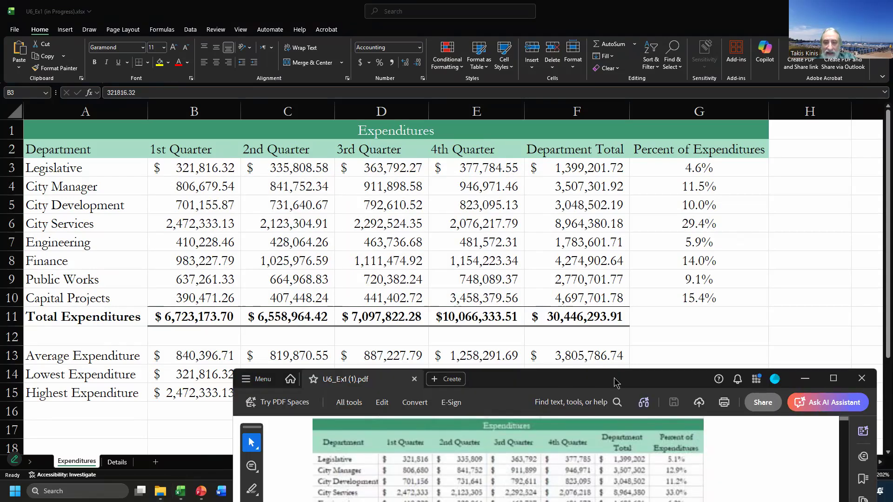
{"action": "left_click_drag", "start_coordinate": [614, 381], "coordinate": [629, 66]}
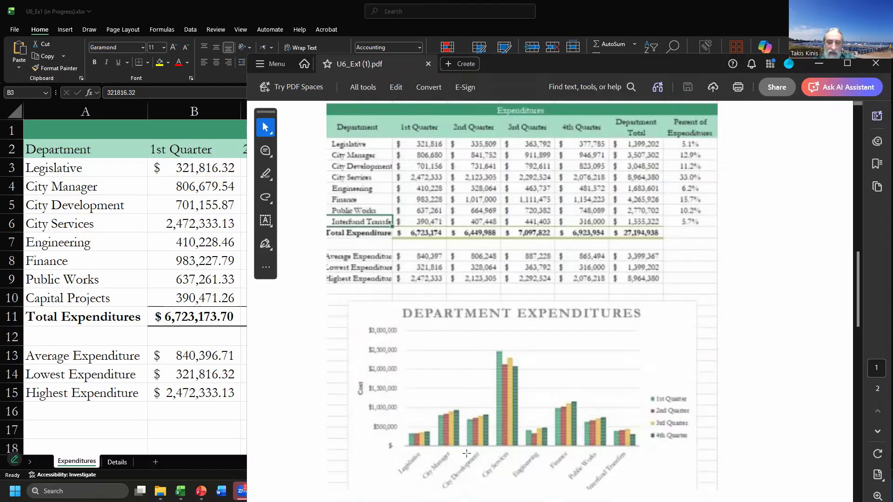
{"action": "left_click", "coordinate": [621, 13]}
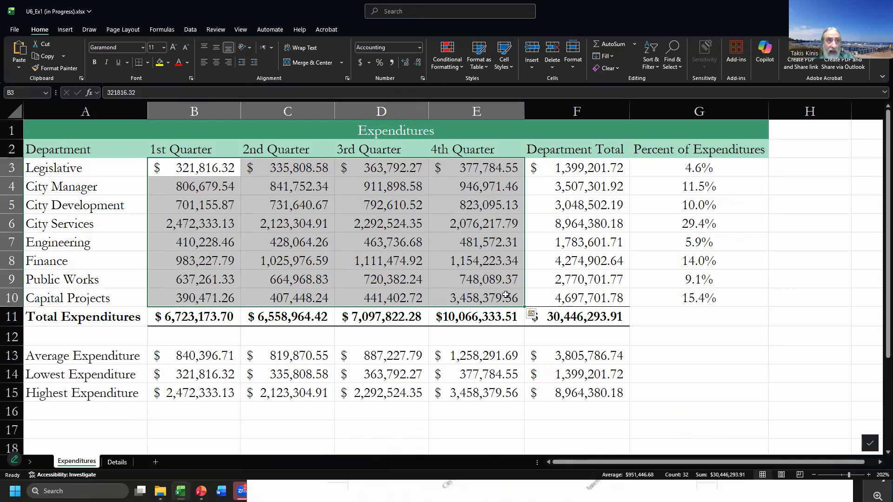
{"action": "left_click", "coordinate": [65, 31]}
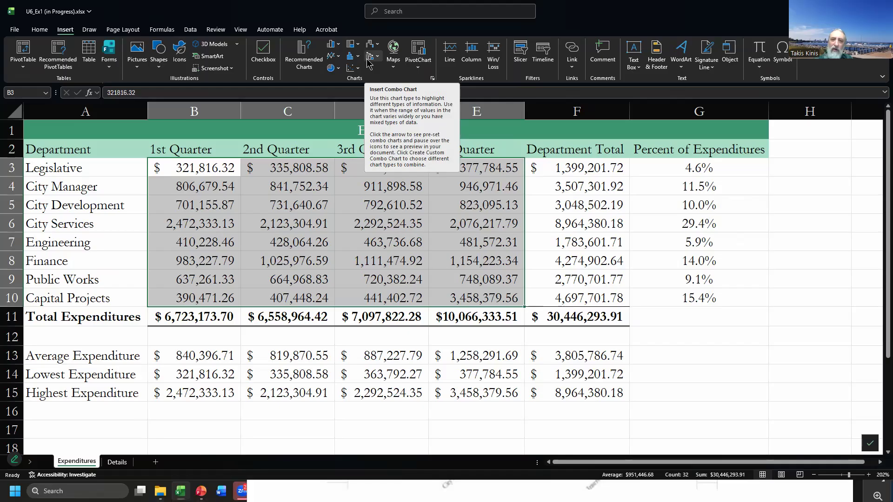
{"action": "left_click", "coordinate": [339, 48]}
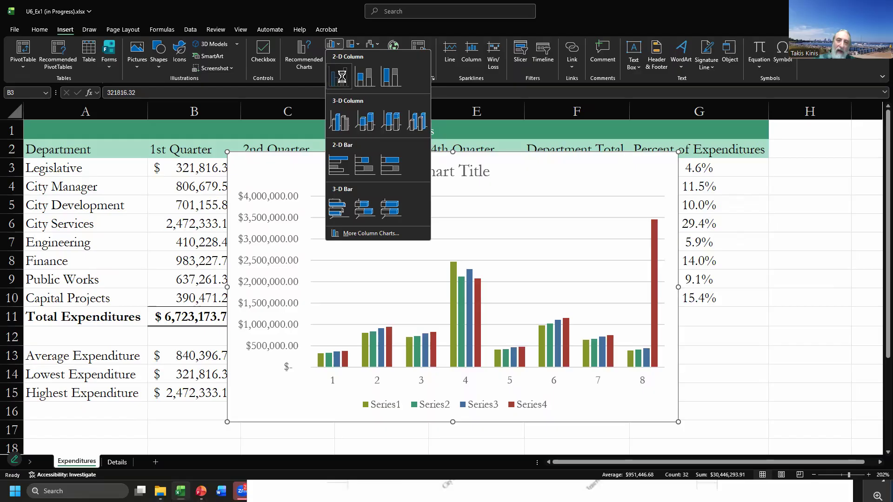
{"action": "key", "text": "Escape"}
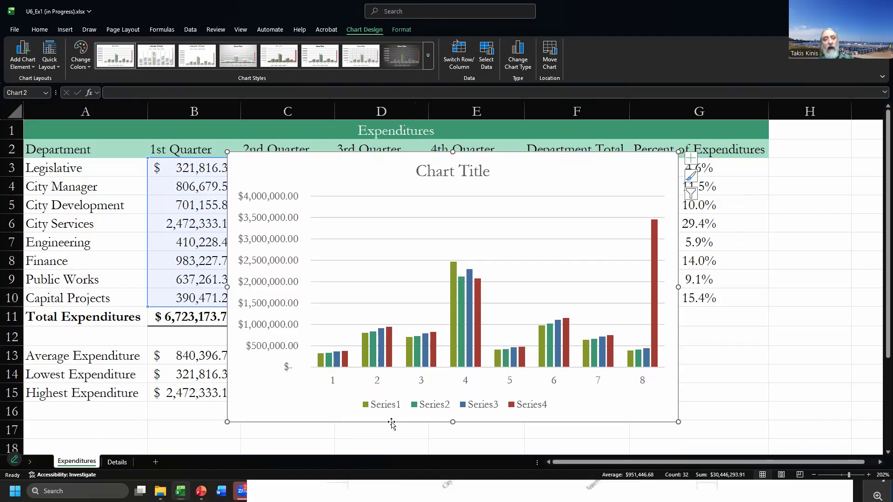
Examine the formatting options of the chart's legend, Series1 entry and data series for a way to rename them, checking the sample PDF
{"action": "left_click", "coordinate": [378, 410]}
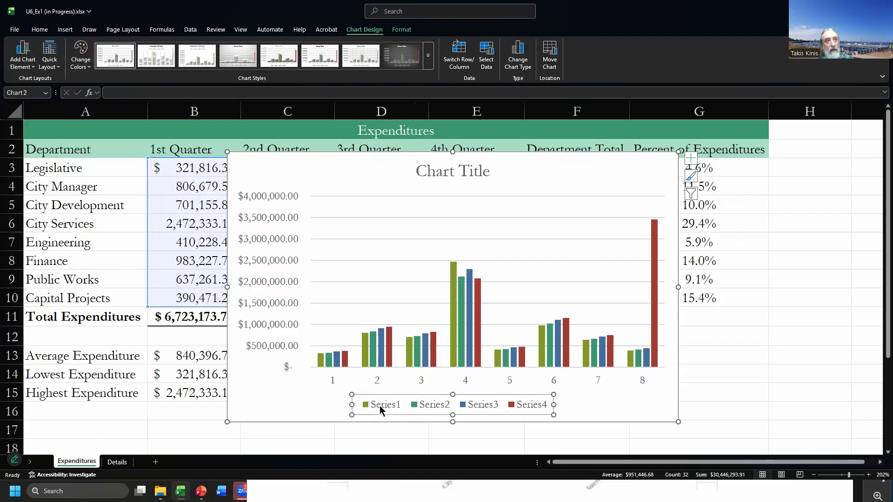
{"action": "double_click", "coordinate": [380, 408]}
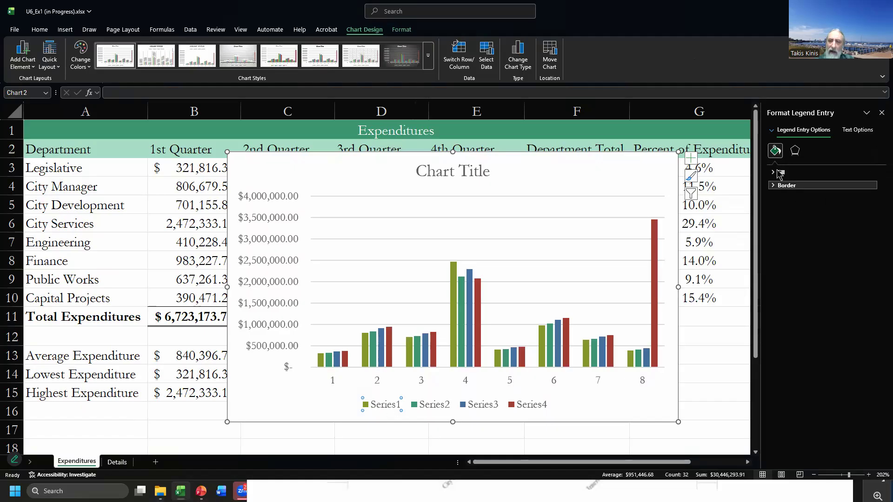
{"action": "left_click", "coordinate": [858, 131]}
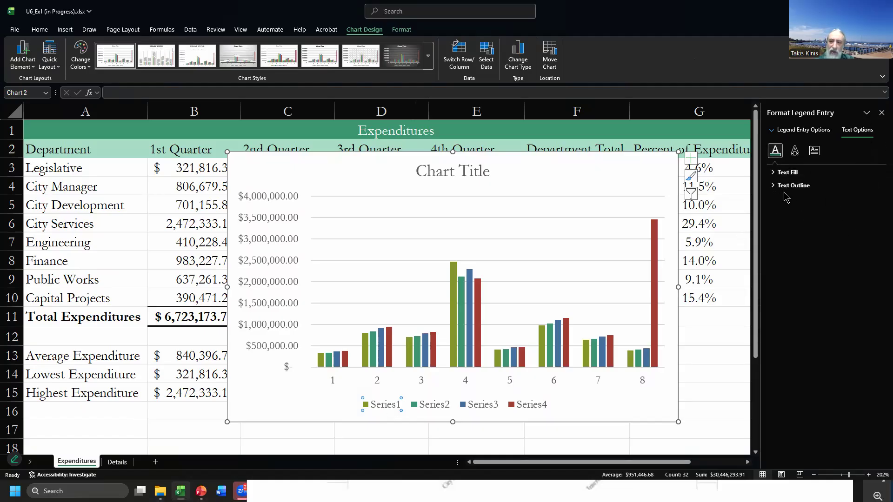
{"action": "left_click", "coordinate": [788, 172]}
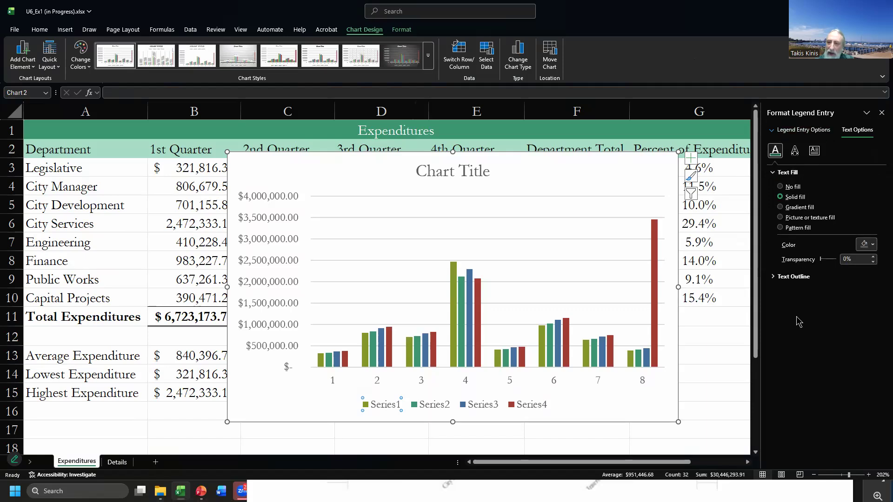
{"action": "left_click", "coordinate": [779, 173]}
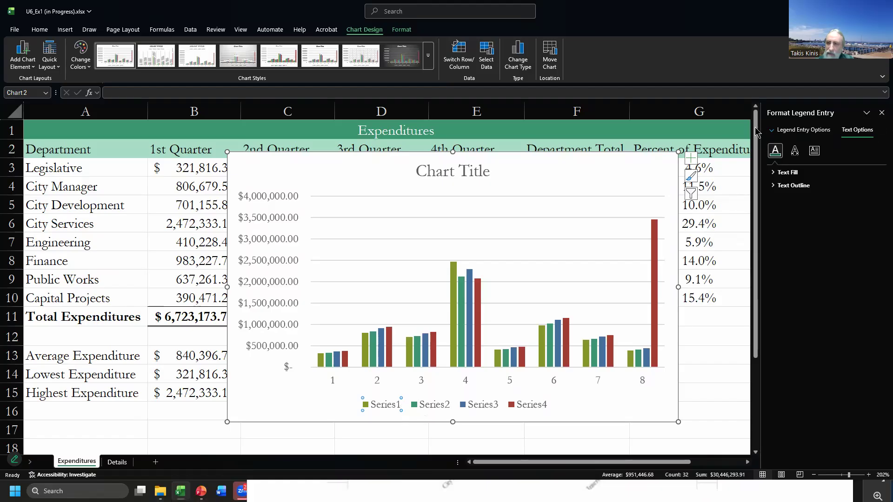
{"action": "left_click", "coordinate": [773, 133]}
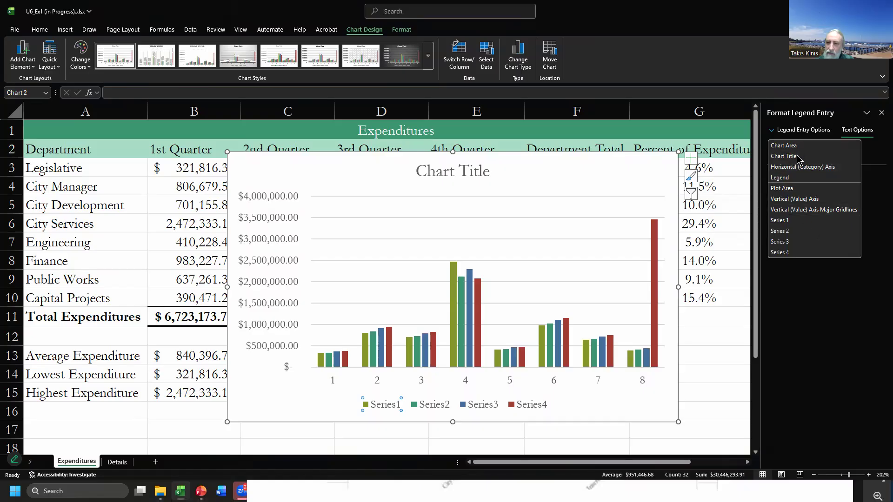
{"action": "left_click", "coordinate": [790, 220]}
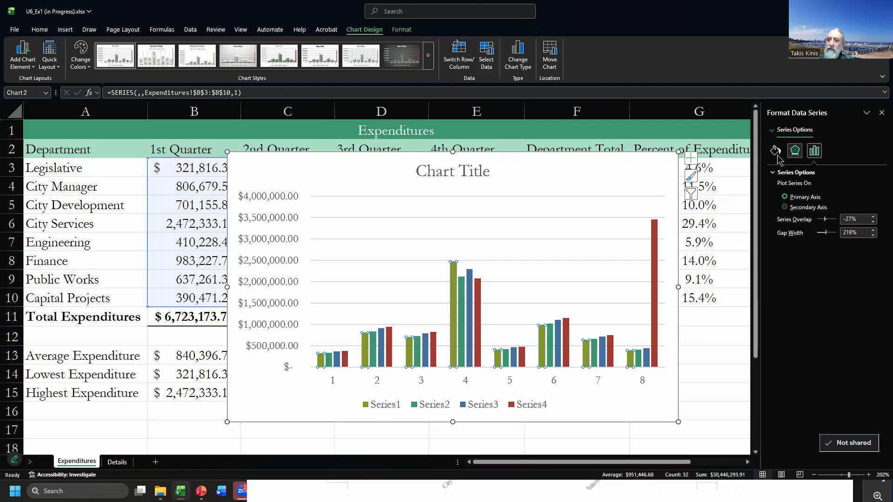
{"action": "right_click", "coordinate": [383, 408]}
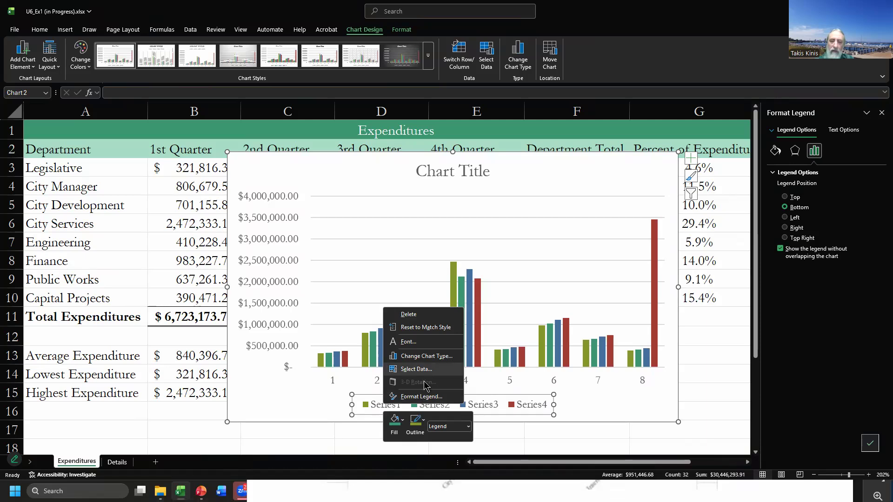
{"action": "left_click", "coordinate": [425, 398]}
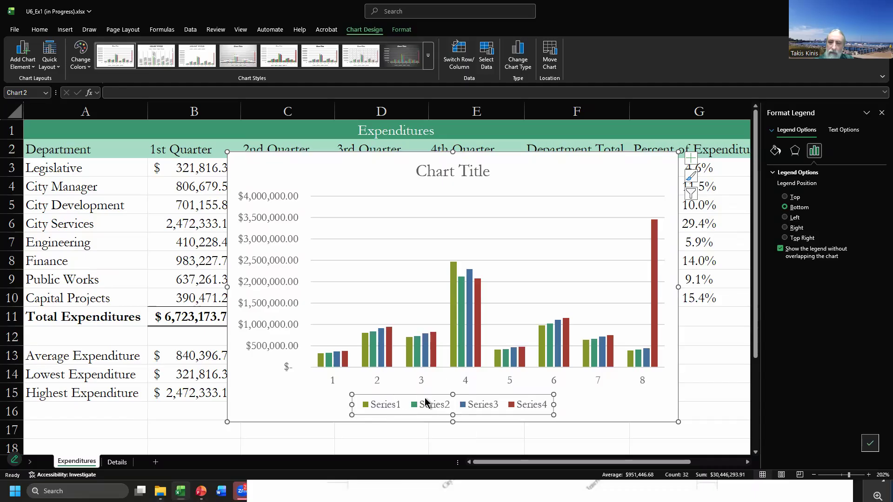
{"action": "right_click", "coordinate": [386, 408]}
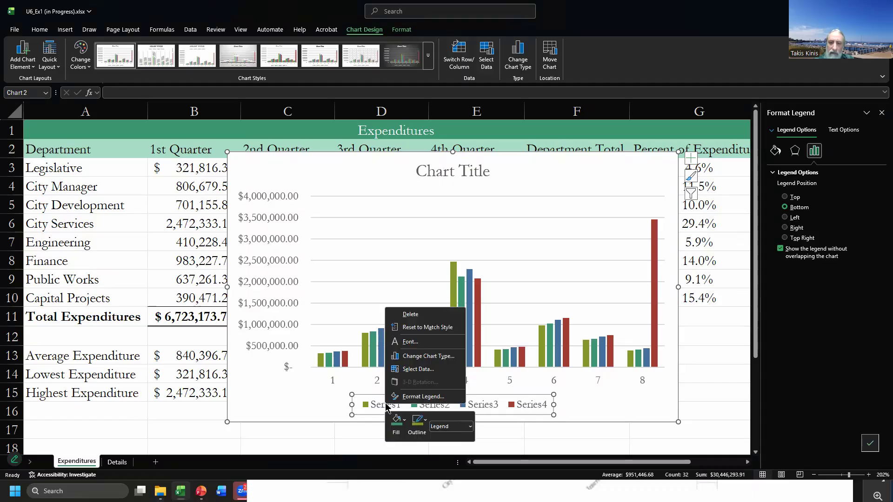
{"action": "left_click", "coordinate": [471, 427]}
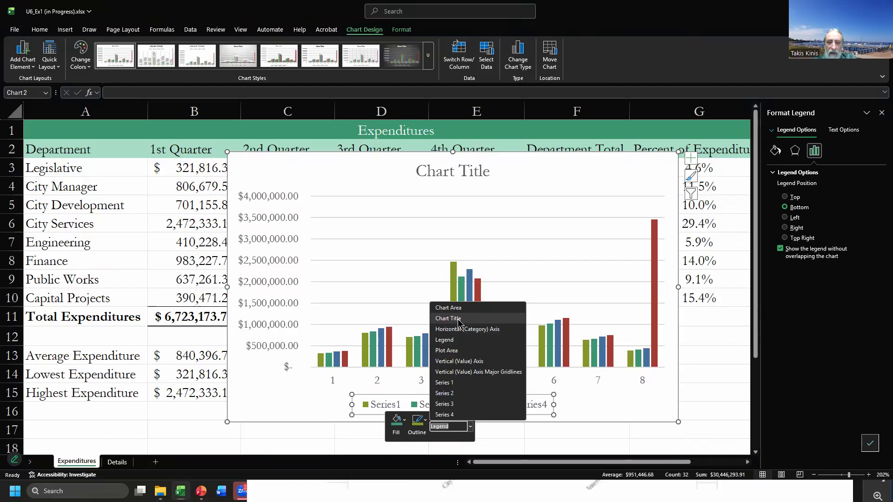
{"action": "key", "text": "alt+Tab"}
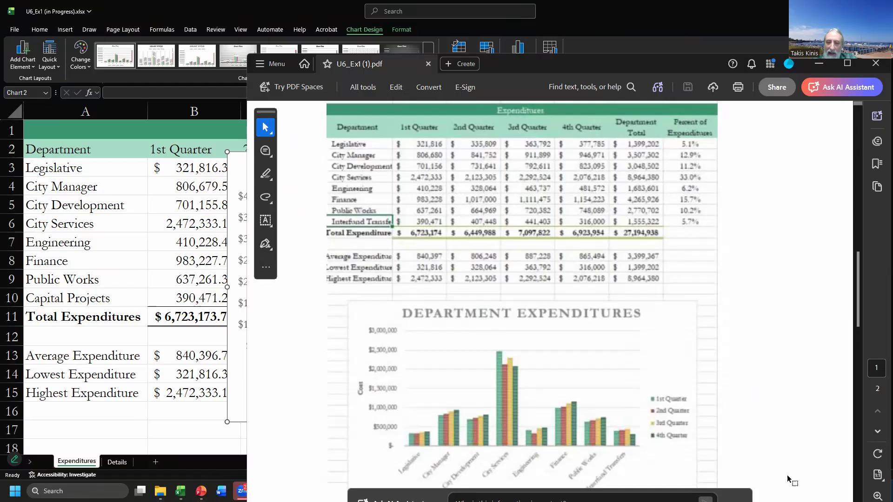
Delete the unlabelled column chart, including its legend and title, from the Expenditures sheet
{"action": "left_click", "coordinate": [241, 170]}
{"action": "key", "text": "Delete"}
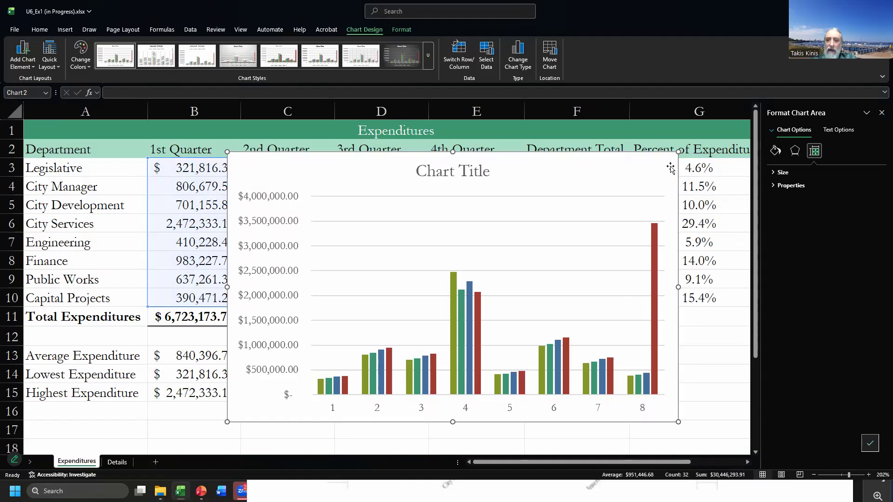
{"action": "key", "text": "Escape"}
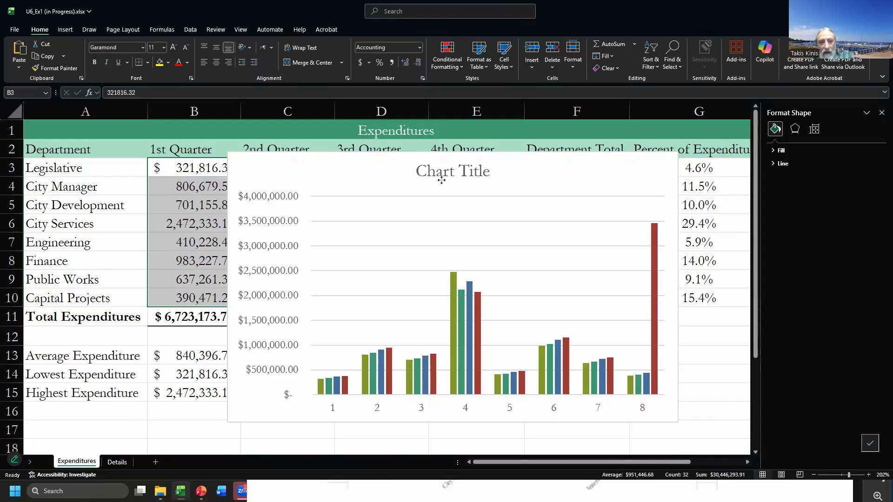
{"action": "left_click", "coordinate": [441, 180]}
{"action": "left_click", "coordinate": [467, 163]}
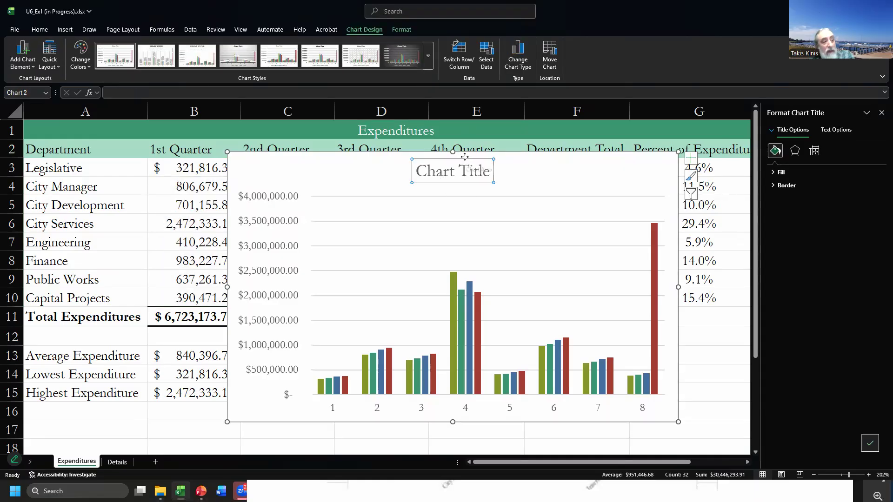
{"action": "key", "text": "Delete"}
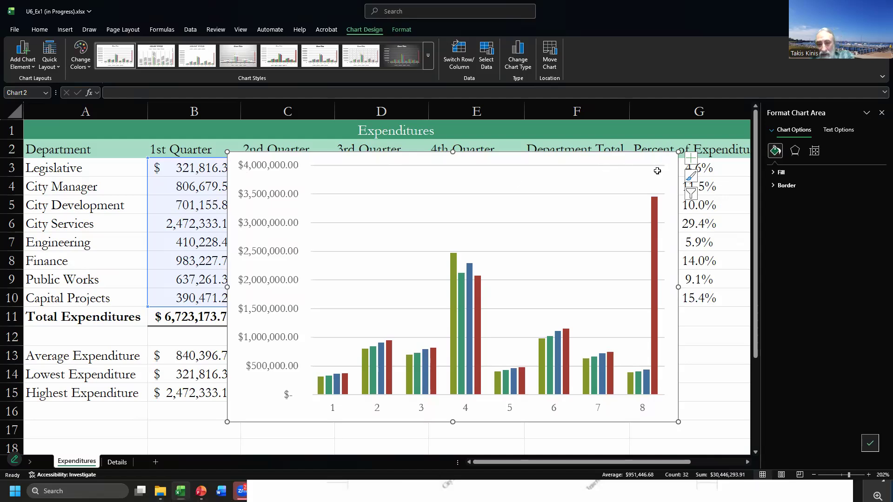
{"action": "key", "text": "Delete"}
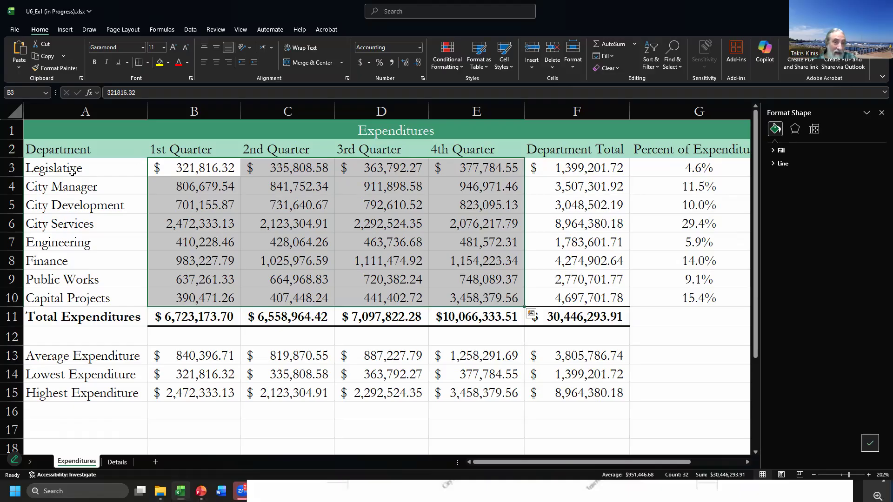
Insert a 2-D clustered column chart from A2:E10, including the department names and quarter headings
{"action": "left_click_drag", "start_coordinate": [179, 155], "coordinate": [263, 148]}
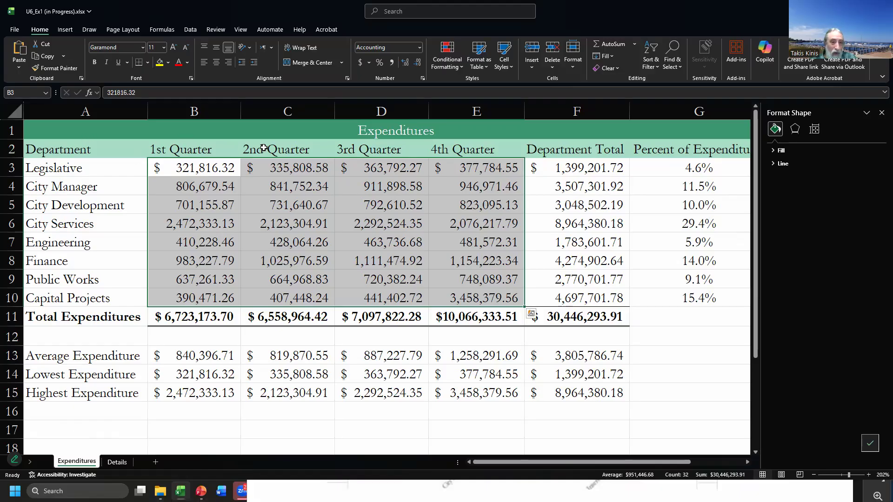
{"action": "left_click_drag", "start_coordinate": [83, 150], "coordinate": [86, 299]}
{"action": "left_click_drag", "start_coordinate": [228, 298], "coordinate": [507, 297]}
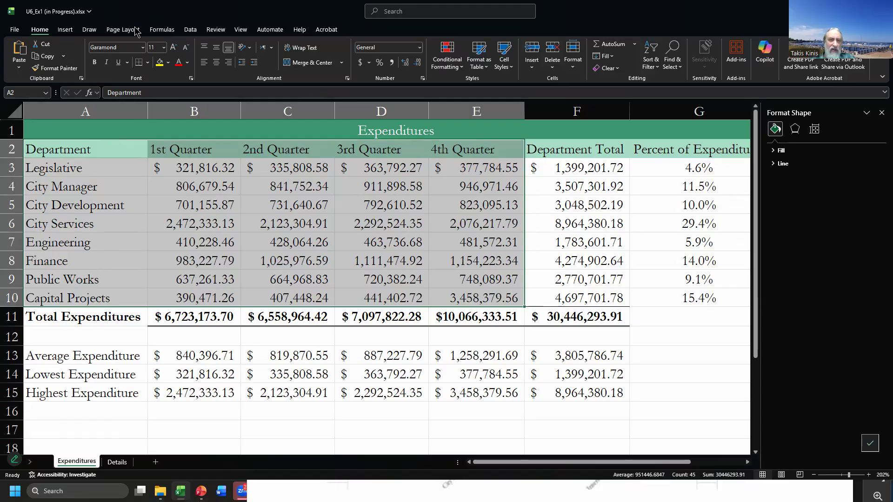
{"action": "left_click", "coordinate": [68, 31]}
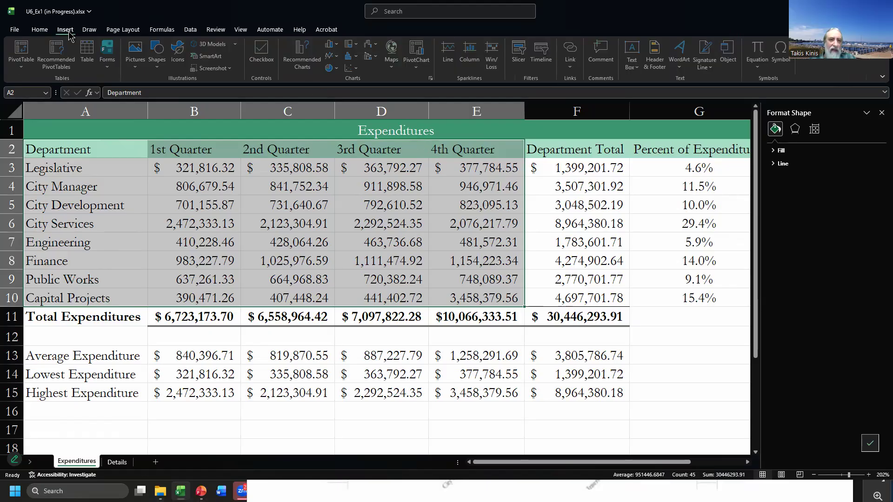
{"action": "left_click", "coordinate": [339, 45]}
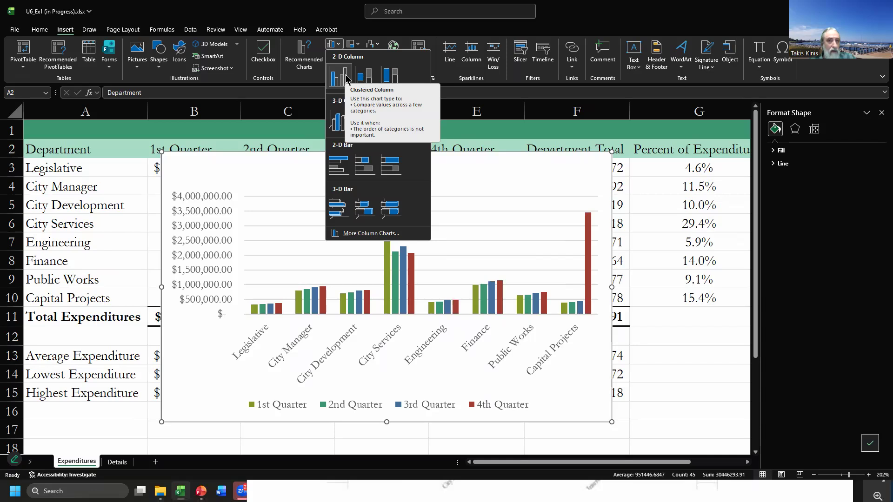
{"action": "left_click", "coordinate": [346, 79]}
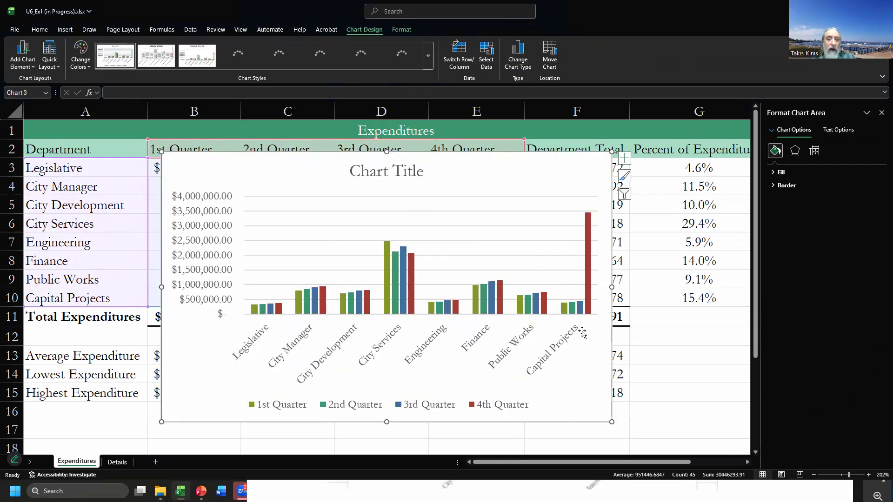
Enlarge the new column chart into column G and down to about row 20, and nudge its legend slightly upward
{"action": "left_click_drag", "start_coordinate": [611, 420], "coordinate": [650, 456]}
{"action": "scroll", "coordinate": [386, 344], "scroll_direction": "down", "scroll_amount": 2}
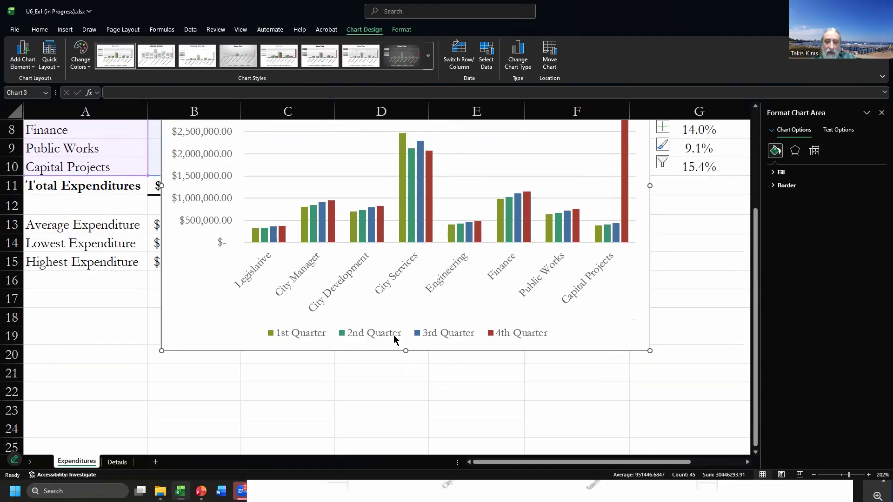
{"action": "left_click", "coordinate": [395, 337]}
{"action": "mouse_move", "coordinate": [438, 322]}
{"action": "left_mouse_down"}
{"action": "mouse_move", "coordinate": [423, 323]}
{"action": "mouse_move", "coordinate": [436, 321]}
{"action": "left_mouse_up"}
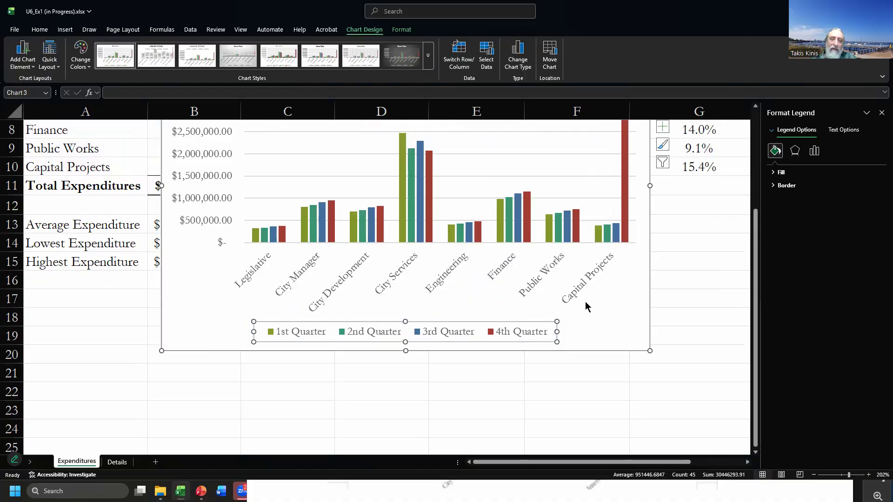
{"action": "scroll", "coordinate": [603, 321], "scroll_direction": "up", "scroll_amount": 3}
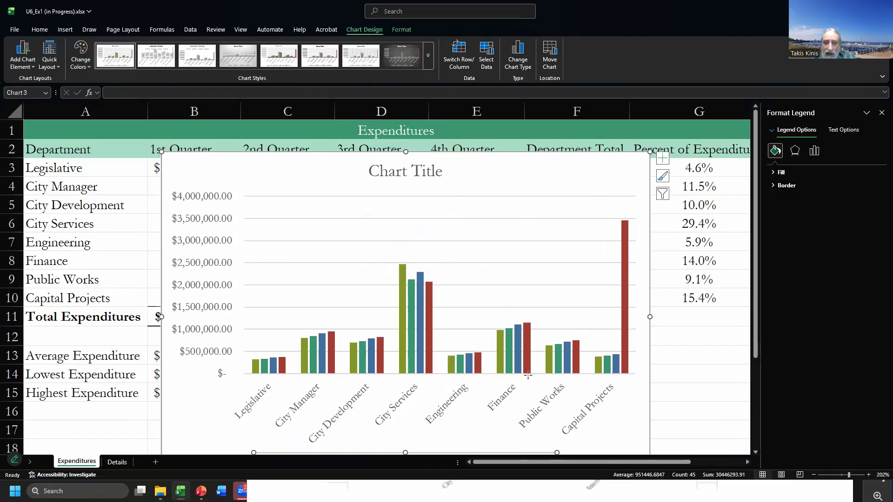
Replace the chart's placeholder title with "Department Expenditures", following the sample chart in the PDF
{"action": "key", "text": "alt+Tab"}
{"action": "key", "text": "alt+Tab"}
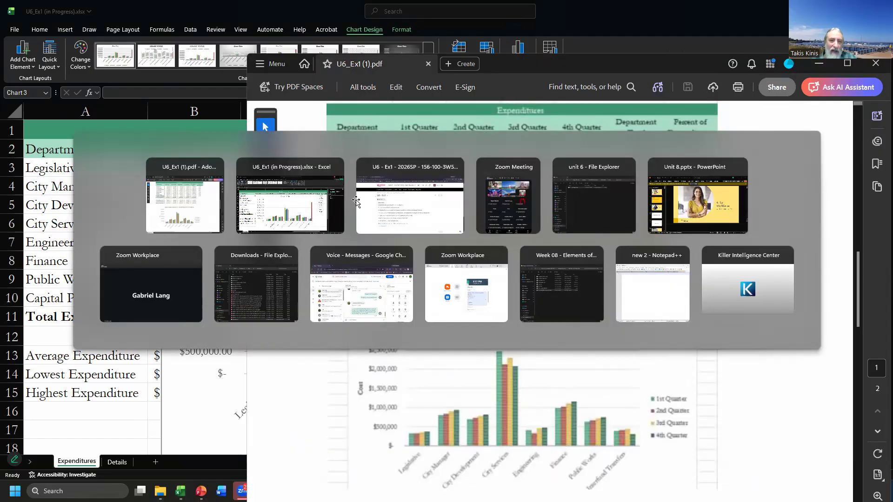
{"action": "left_click", "coordinate": [421, 177]}
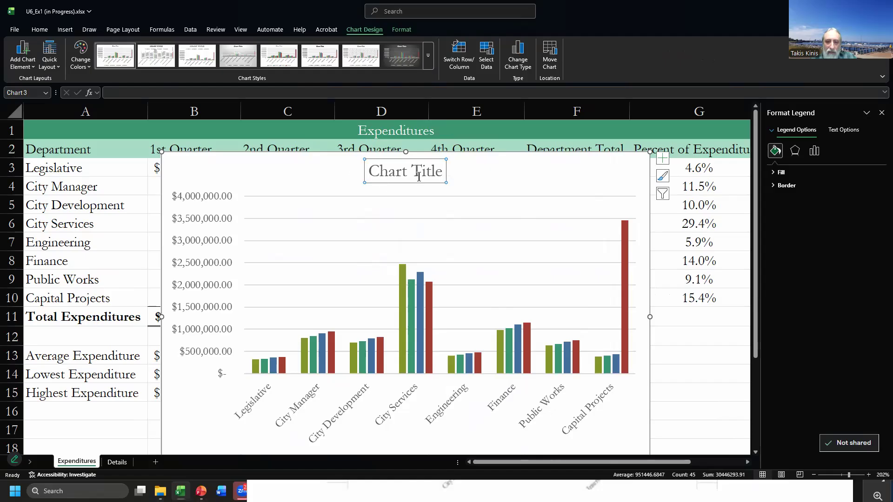
{"action": "double_click", "coordinate": [444, 176]}
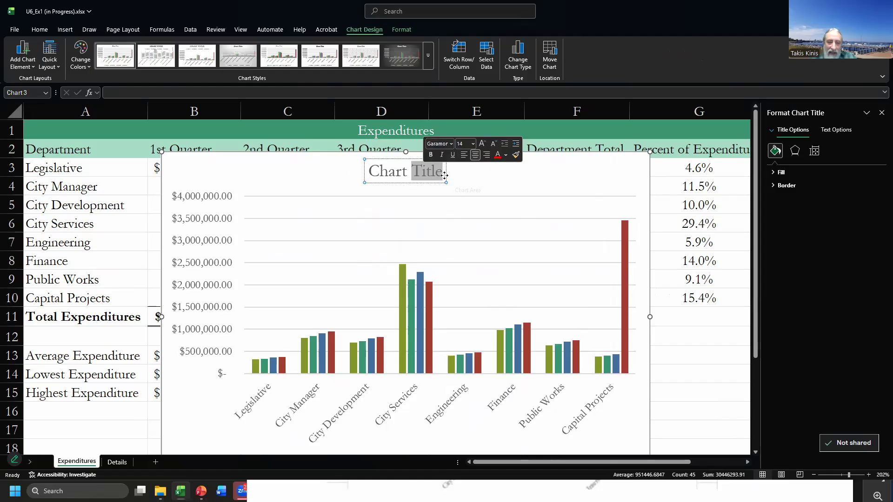
{"action": "key", "text": "BackSpace"}
{"action": "key", "text": "BackSpace"}
{"action": "key", "text": "BackSpace"}
{"action": "key", "text": "BackSpace"}
{"action": "key", "text": "BackSpace"}
{"action": "key", "text": "BackSpace"}
{"action": "key", "text": "BackSpace"}
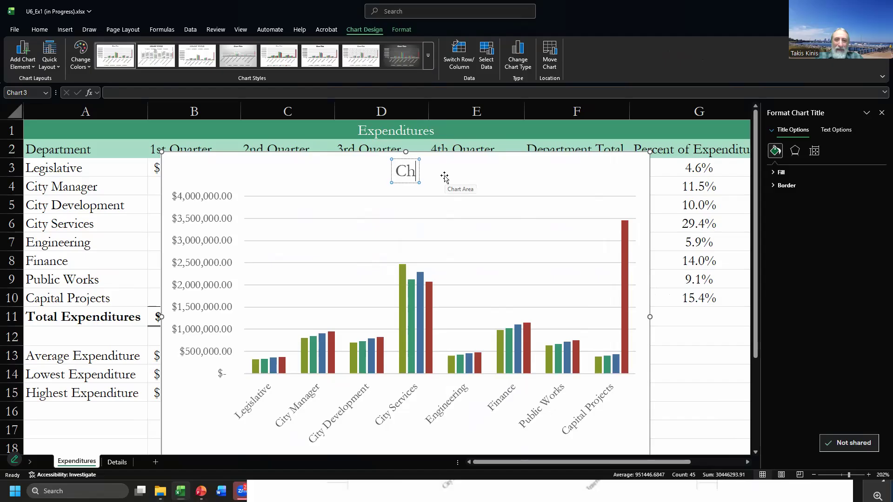
{"action": "type", "text": "Depar"}
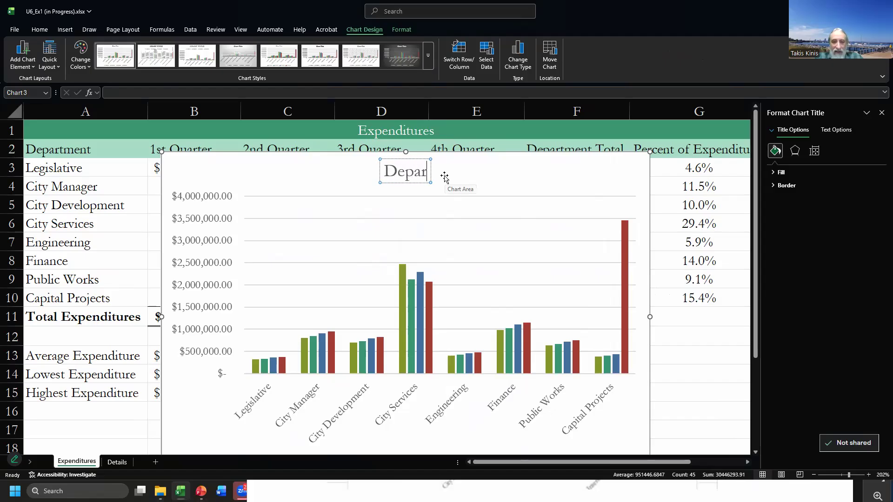
{"action": "type", "text": "tment Expe"}
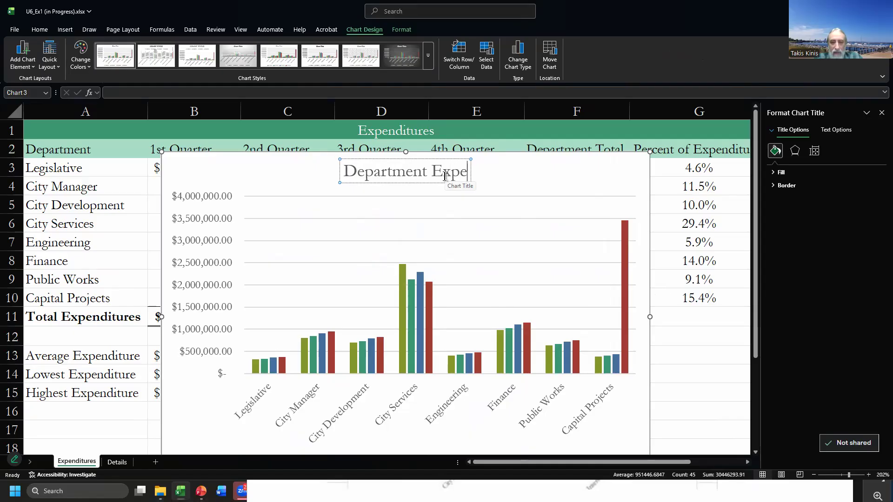
{"action": "type", "text": "nditures"}
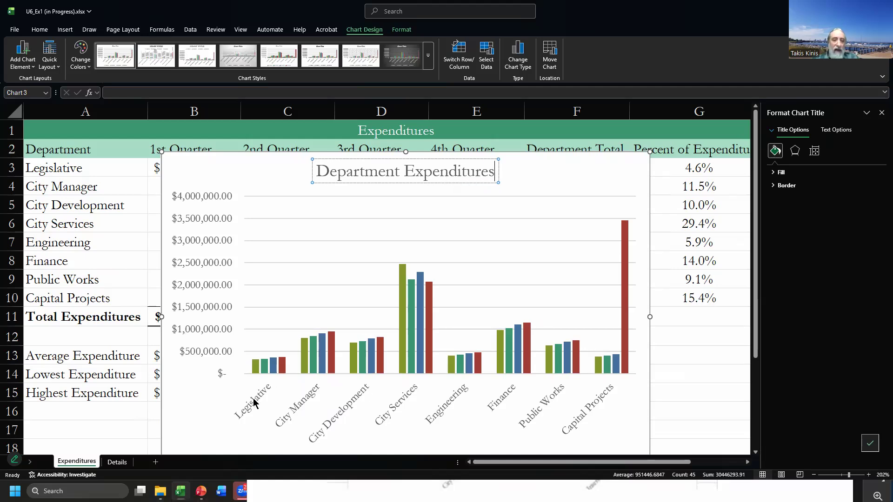
Select the chart's horizontal department axis and close the Format Axis pane
{"action": "left_click", "coordinate": [372, 409]}
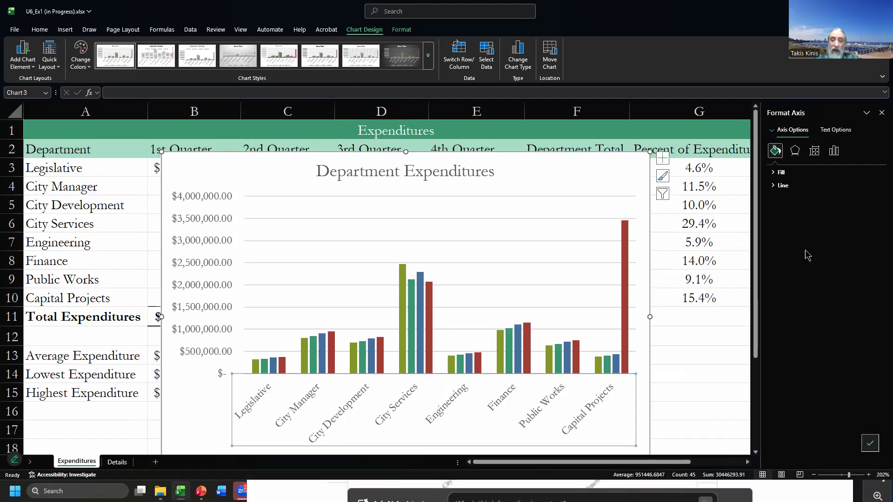
{"action": "left_click", "coordinate": [882, 113]}
{"action": "scroll", "coordinate": [603, 428], "scroll_direction": "down", "scroll_amount": 2}
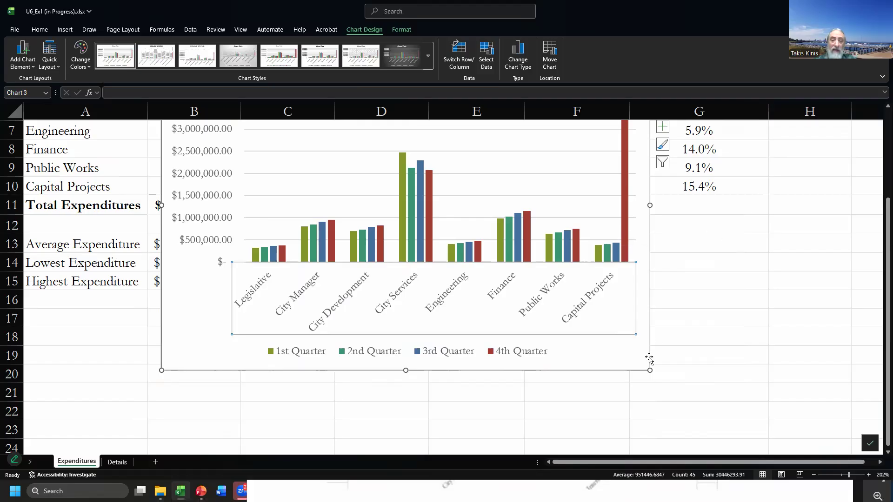
{"action": "scroll", "coordinate": [618, 374], "scroll_direction": "up", "scroll_amount": 1}
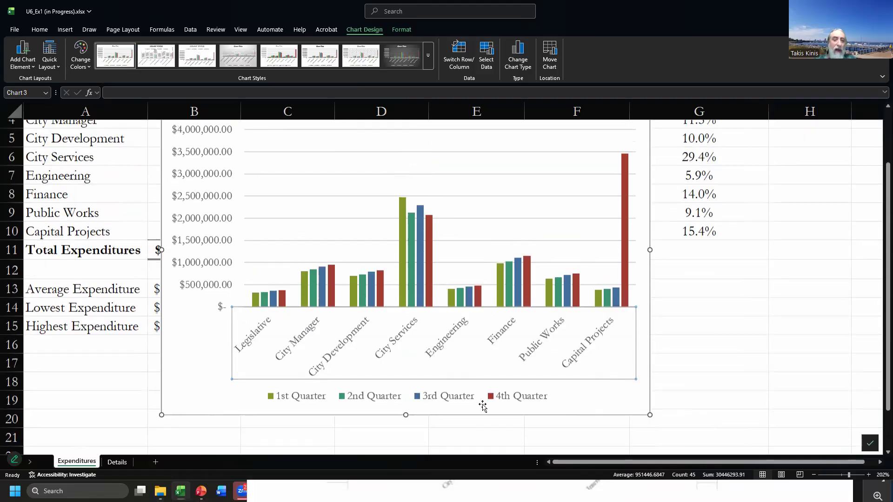
Compare the Department Expenditures chart with the sample chart in the U6_Ex1 PDF, then return to the workbook
{"action": "scroll", "coordinate": [449, 368], "scroll_direction": "up", "scroll_amount": 1}
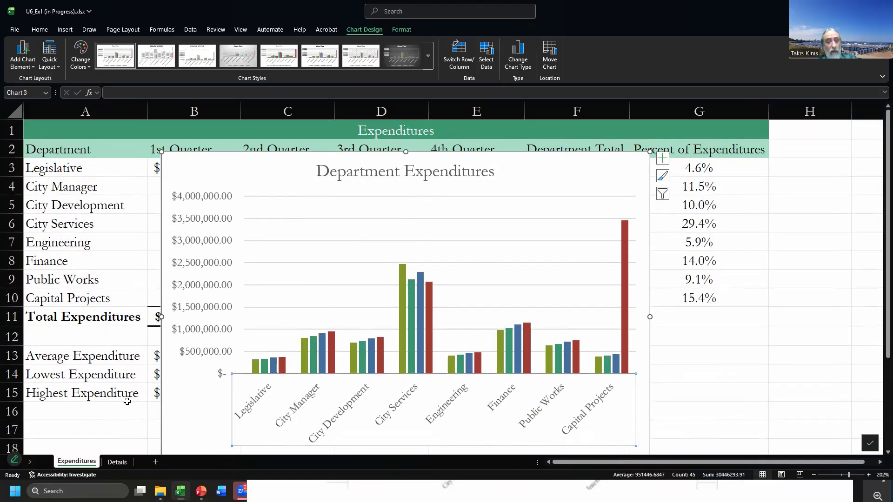
{"action": "key", "text": "alt+Tab"}
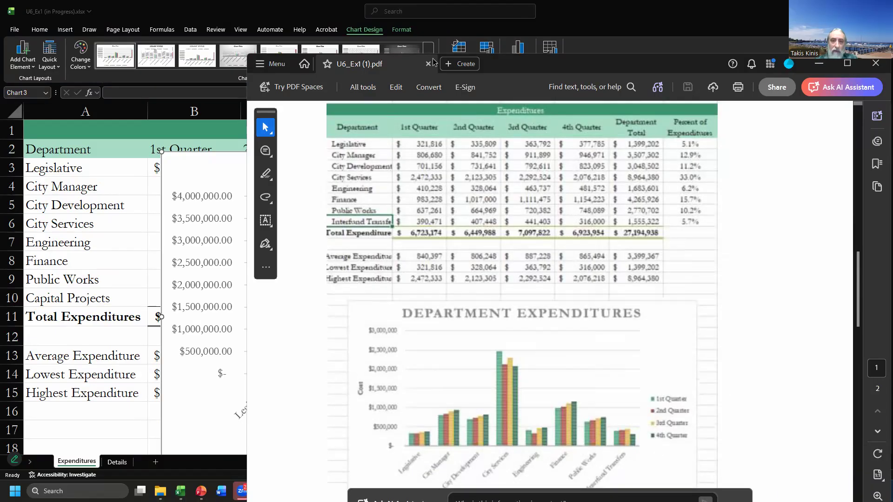
{"action": "left_click_drag", "start_coordinate": [569, 69], "coordinate": [581, 433]}
{"action": "mouse_move", "coordinate": [627, 224]}
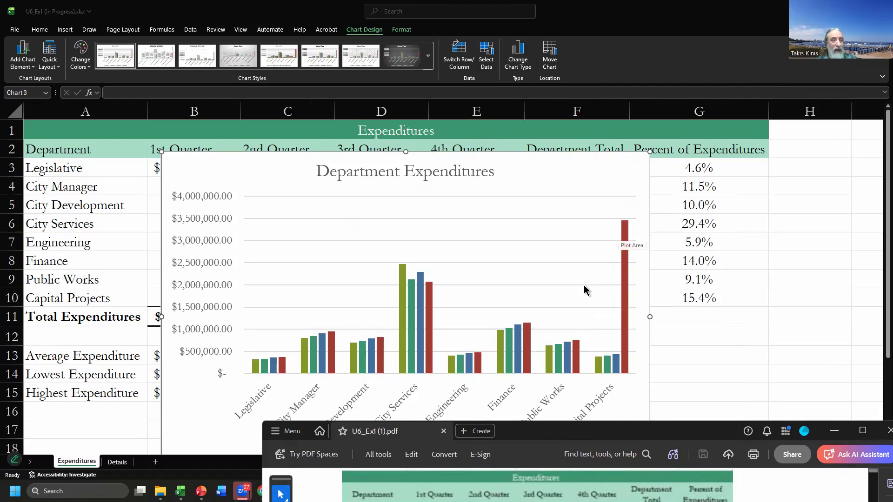
{"action": "left_click", "coordinate": [581, 400]}
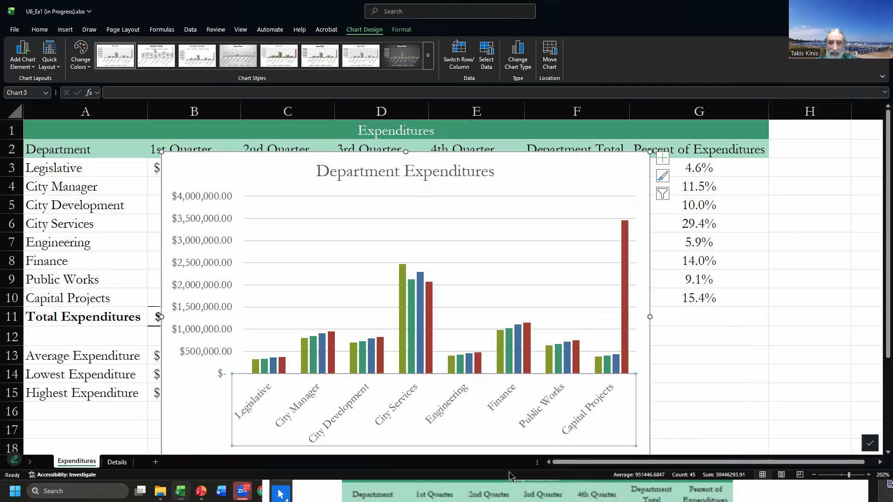
{"action": "left_click", "coordinate": [510, 486]}
{"action": "left_click_drag", "start_coordinate": [557, 431], "coordinate": [546, 145]}
{"action": "left_click_drag", "start_coordinate": [611, 144], "coordinate": [578, 95]}
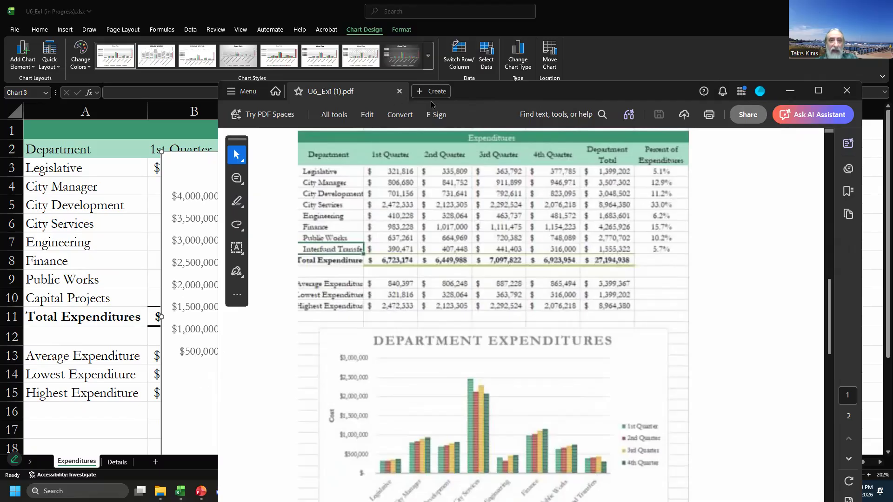
{"action": "left_click_drag", "start_coordinate": [486, 91], "coordinate": [512, 36]}
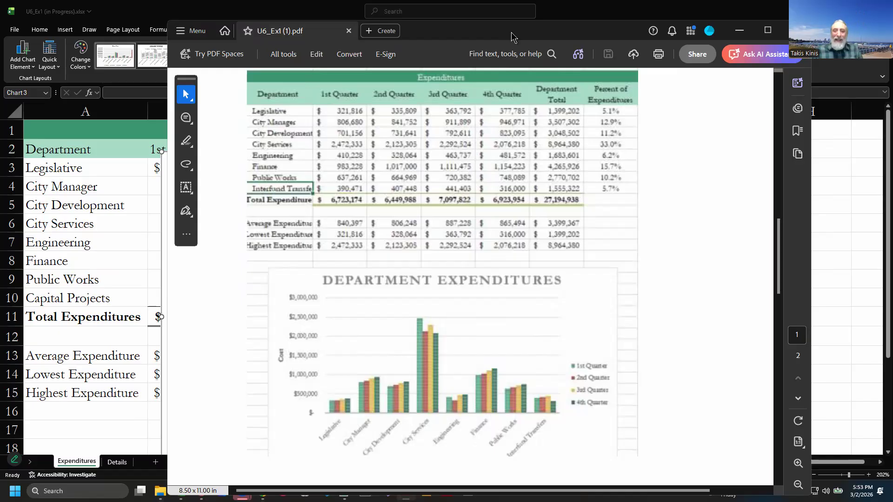
{"action": "left_click", "coordinate": [71, 9]}
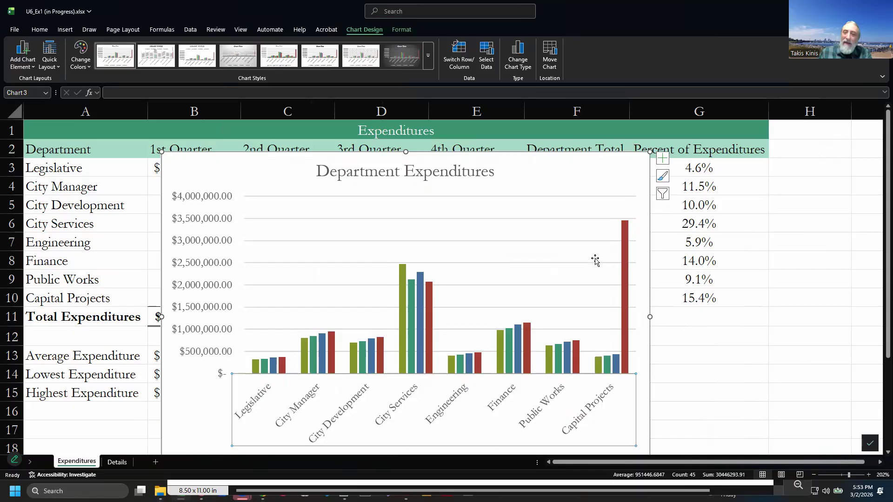
Move the Department Expenditures chart below the summary rows so it no longer covers the expenditure data
{"action": "left_click", "coordinate": [814, 476]}
{"action": "left_click", "coordinate": [814, 475]}
{"action": "left_click", "coordinate": [814, 475]}
{"action": "left_click", "coordinate": [814, 475]}
{"action": "left_click", "coordinate": [815, 475]}
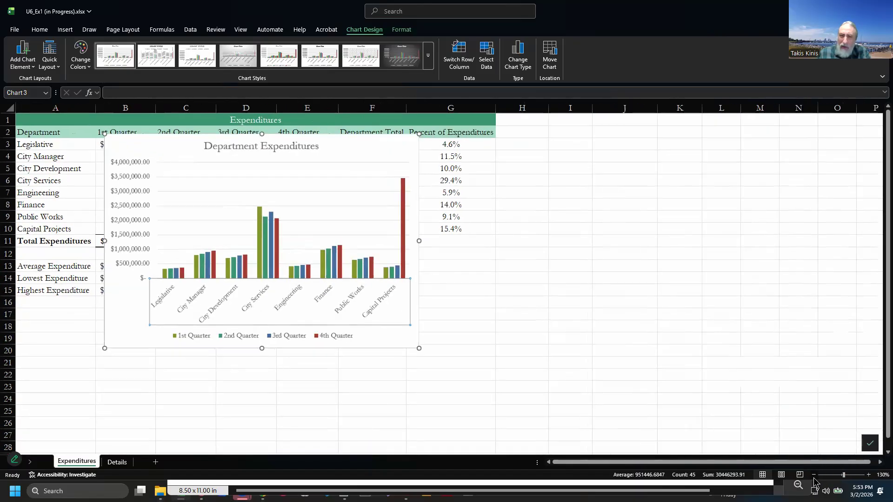
{"action": "left_click", "coordinate": [814, 475]}
{"action": "left_click", "coordinate": [814, 475]}
{"action": "left_click", "coordinate": [814, 476]}
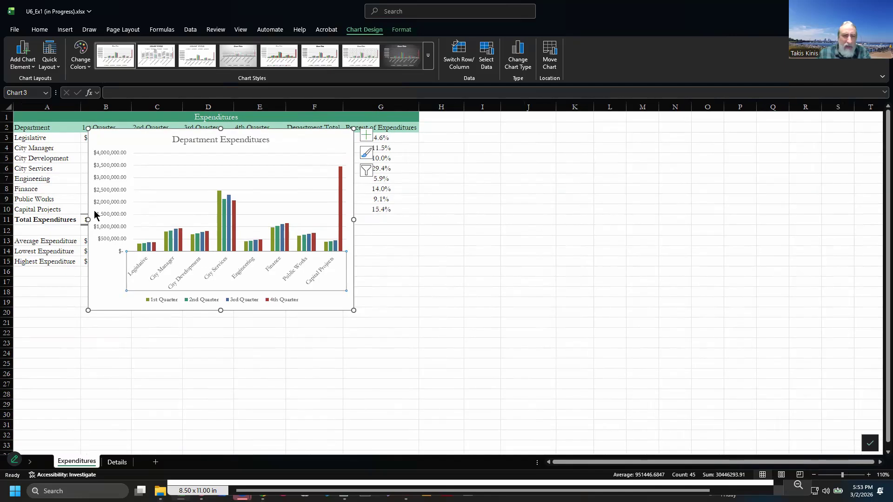
{"action": "left_click_drag", "start_coordinate": [126, 133], "coordinate": [124, 282]}
{"action": "left_click_drag", "start_coordinate": [124, 277], "coordinate": [124, 274]}
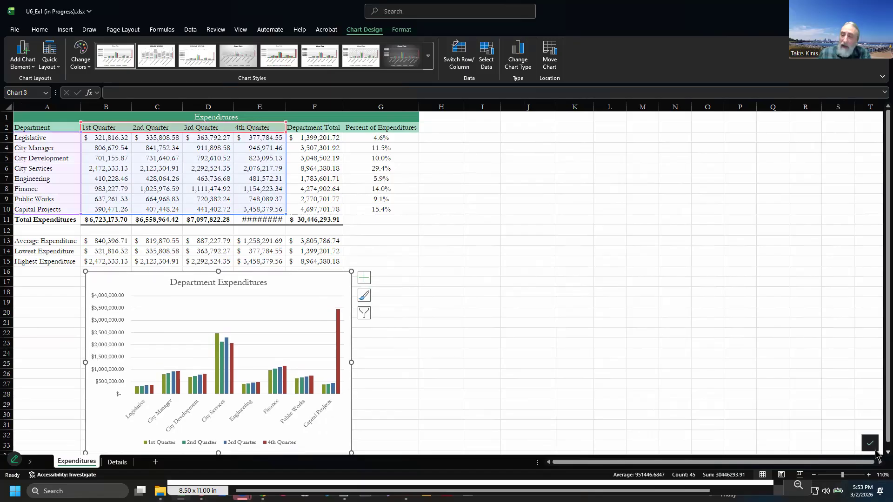
Align the chart's upper-left corner with column B at row 17, and auto-fit the 4th Quarter column's width
{"action": "scroll", "coordinate": [877, 433], "scroll_direction": "down", "scroll_amount": 1}
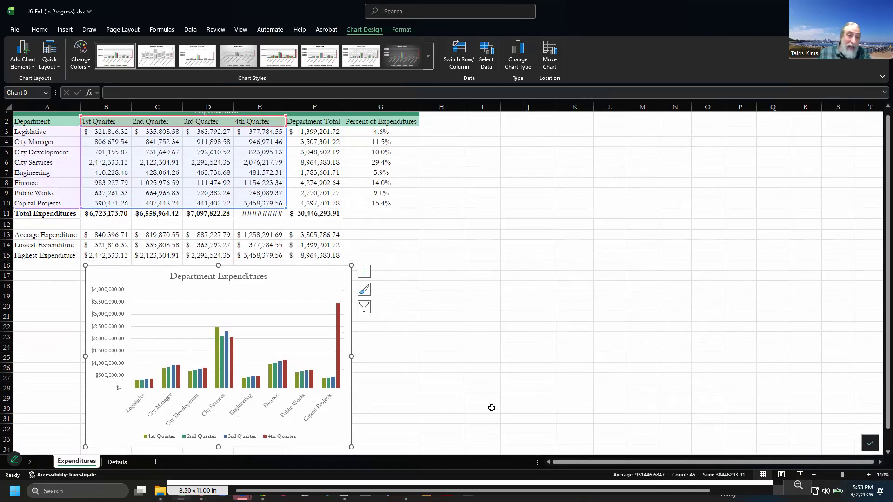
{"action": "mouse_move", "coordinate": [295, 265]}
{"action": "left_mouse_down"}
{"action": "mouse_move", "coordinate": [295, 285]}
{"action": "mouse_move", "coordinate": [267, 279]}
{"action": "mouse_move", "coordinate": [290, 279]}
{"action": "left_mouse_up"}
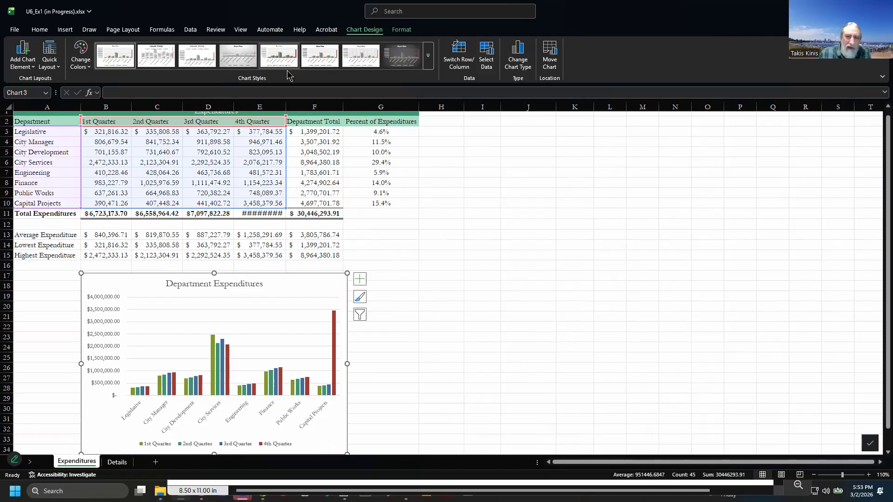
{"action": "double_click", "coordinate": [286, 107]}
{"action": "left_click", "coordinate": [573, 337]}
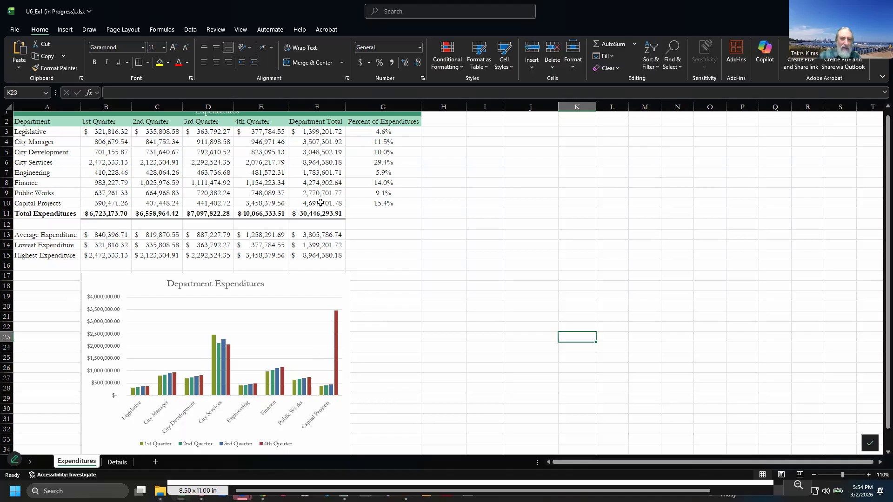
Examine the Capital Projects quarterly amounts in row 10 of the Expenditures sheet, focusing on the 4th Quarter value in E10
{"action": "left_click", "coordinate": [260, 203]}
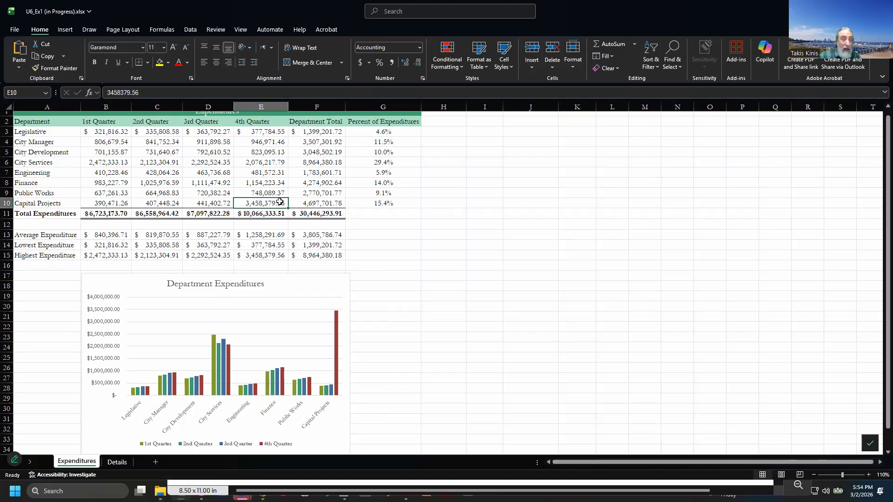
{"action": "left_click", "coordinate": [120, 201]}
{"action": "left_click_drag", "start_coordinate": [120, 203], "coordinate": [263, 206]}
{"action": "key", "text": "Escape"}
{"action": "left_click", "coordinate": [263, 206]}
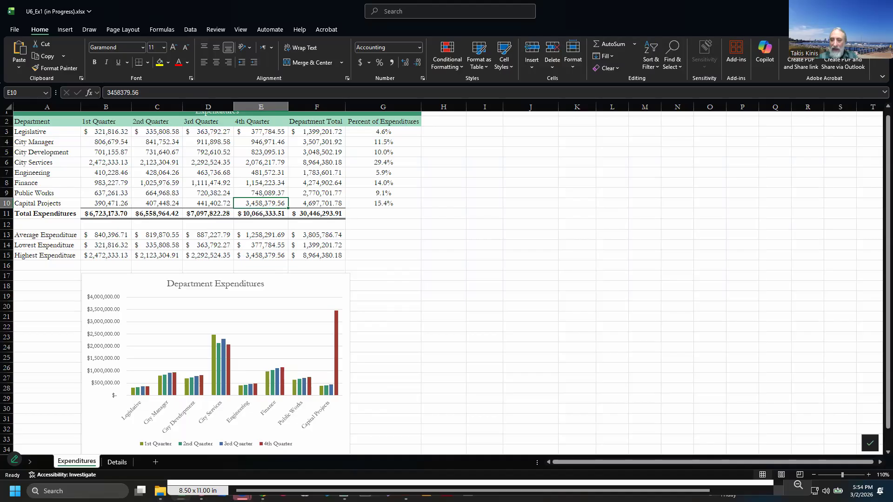
{"action": "left_click", "coordinate": [869, 475]}
{"action": "left_click", "coordinate": [868, 475]}
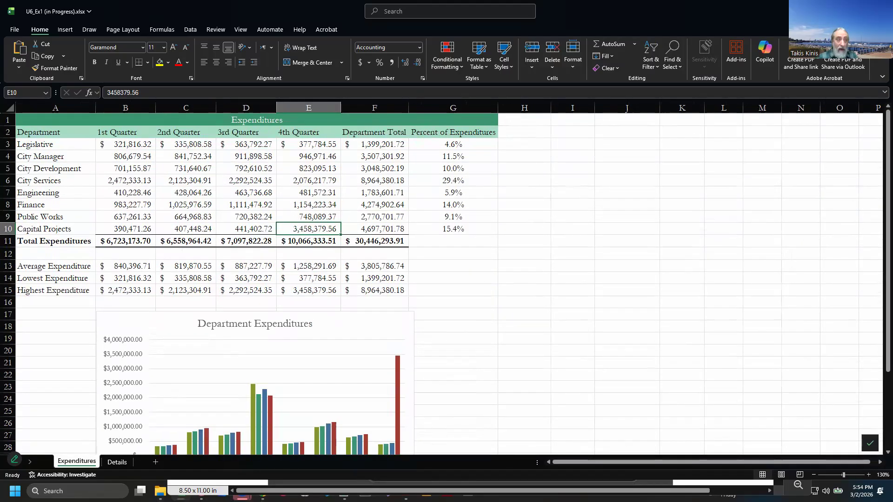
Open the Details sheet and review the PDF's numbered instructions, sample table, sample column chart and sample pie chart
{"action": "left_click", "coordinate": [117, 462]}
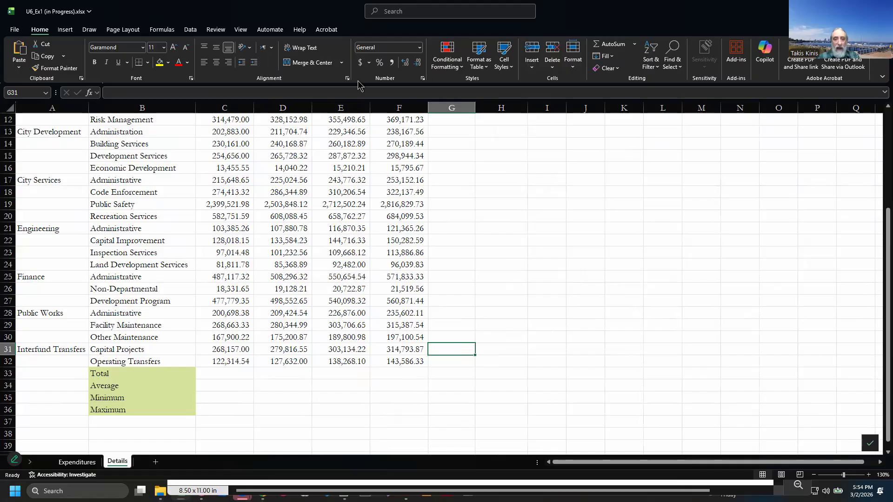
{"action": "key", "text": "alt+Tab"}
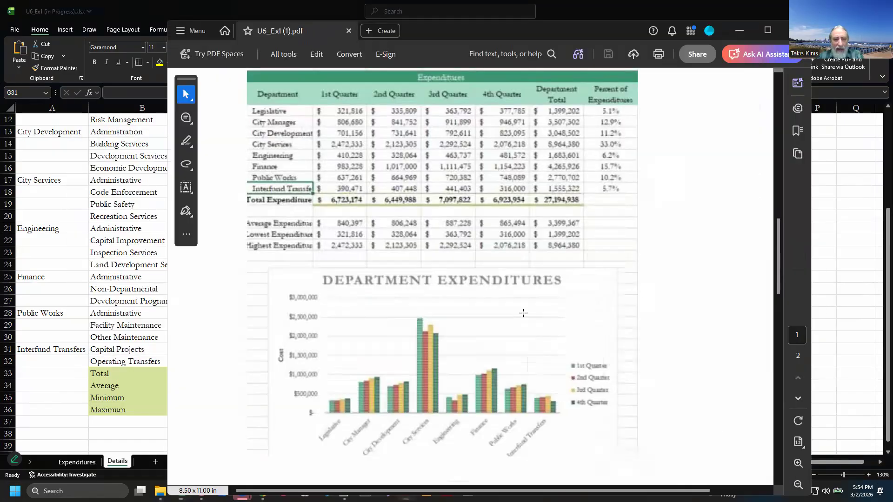
{"action": "scroll", "coordinate": [678, 313], "scroll_direction": "down", "scroll_amount": 5}
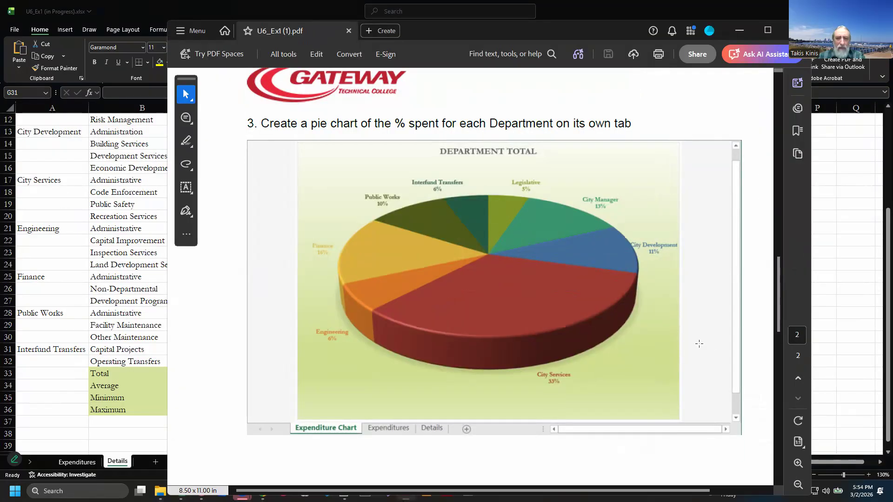
{"action": "scroll", "coordinate": [532, 315], "scroll_direction": "up", "scroll_amount": 5}
{"action": "scroll", "coordinate": [535, 316], "scroll_direction": "down", "scroll_amount": 2}
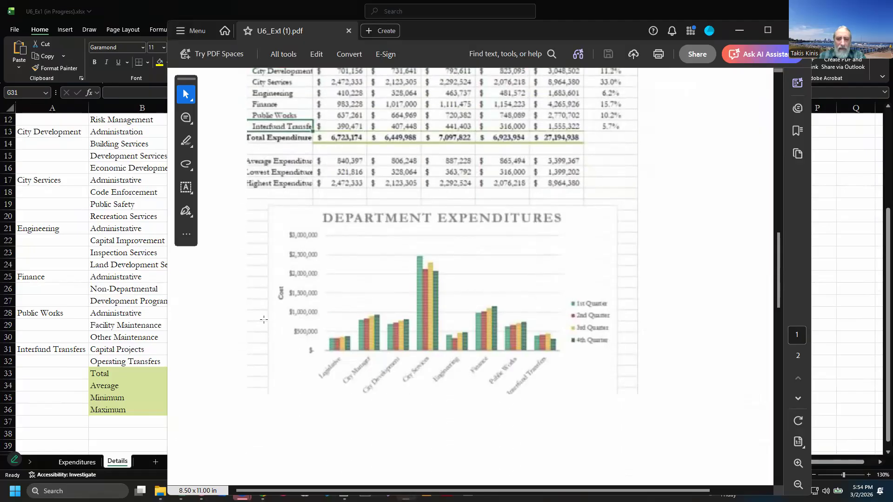
{"action": "scroll", "coordinate": [263, 319], "scroll_direction": "down", "scroll_amount": 5}
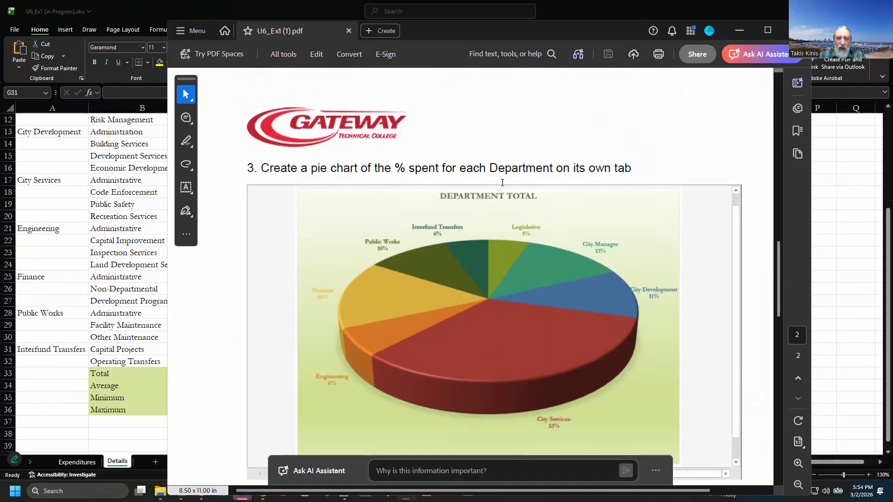
{"action": "scroll", "coordinate": [502, 182], "scroll_direction": "up", "scroll_amount": 10}
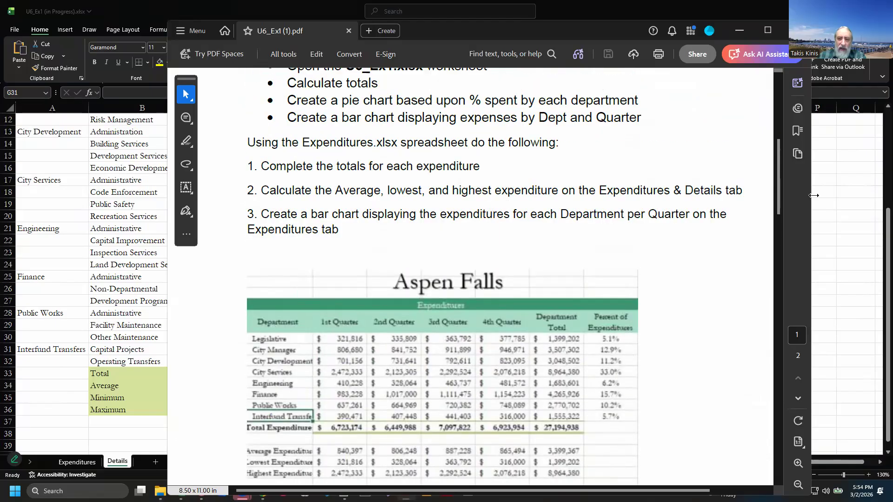
{"action": "scroll", "coordinate": [423, 147], "scroll_direction": "up", "scroll_amount": 1}
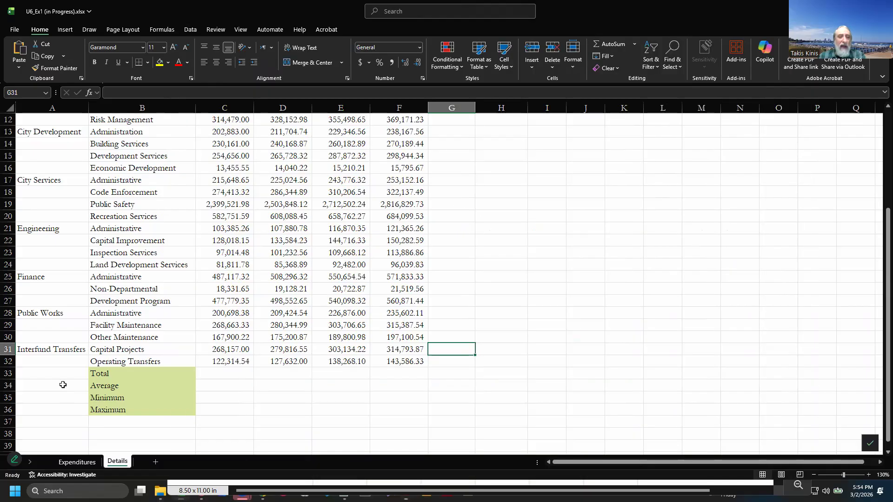
Select C33 beside Total on the Details sheet and look through the quarterly detail rows above it
{"action": "left_click", "coordinate": [64, 389]}
{"action": "left_click", "coordinate": [222, 378]}
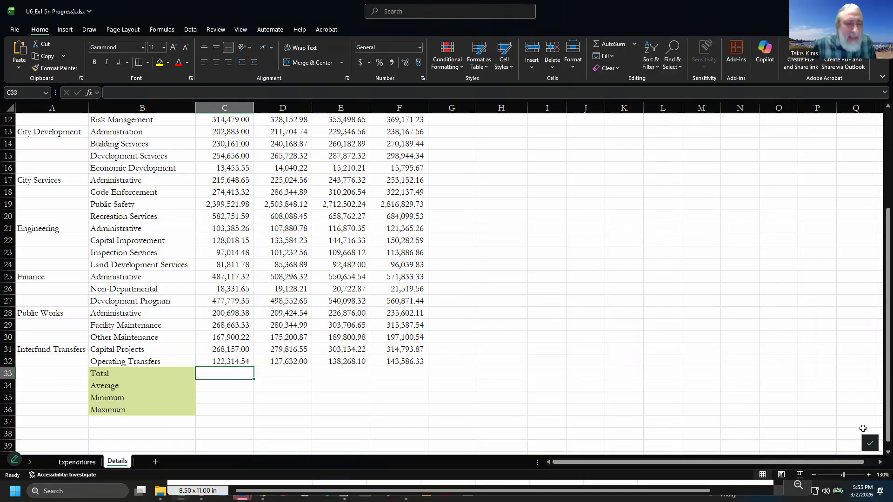
{"action": "scroll", "coordinate": [876, 288], "scroll_direction": "up", "scroll_amount": 4}
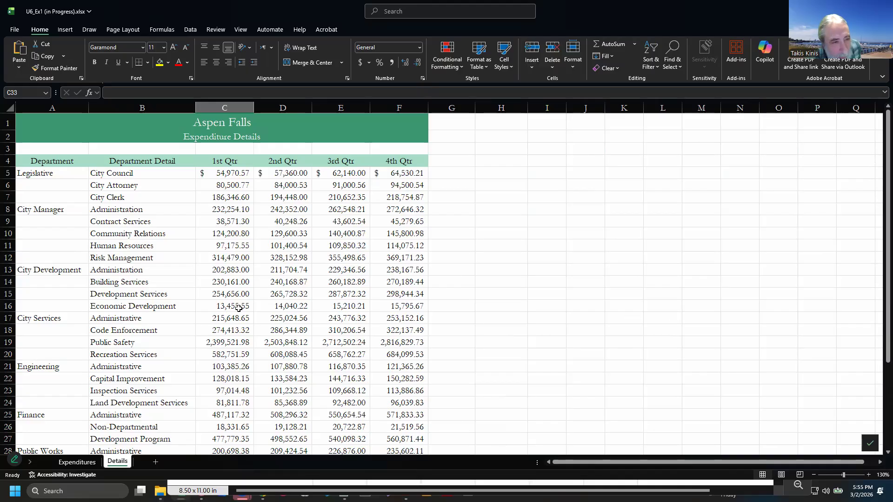
{"action": "scroll", "coordinate": [335, 297], "scroll_direction": "down", "scroll_amount": 2}
{"action": "scroll", "coordinate": [292, 341], "scroll_direction": "down", "scroll_amount": 3}
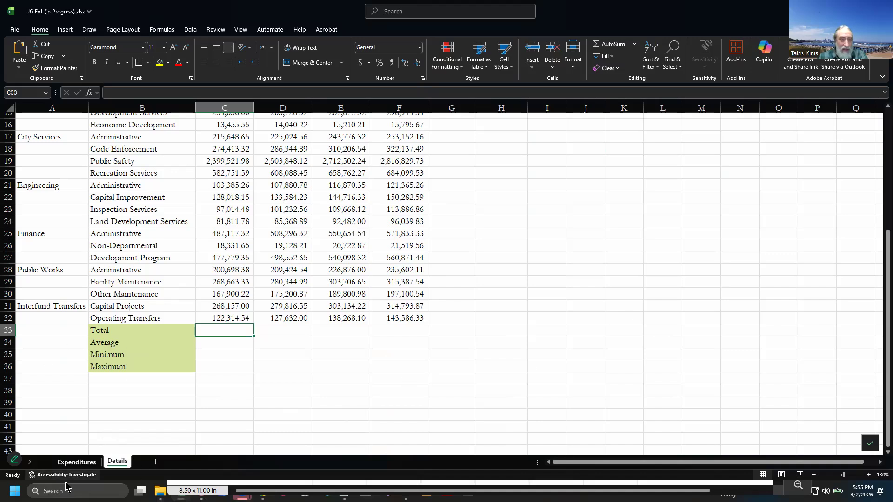
Compare the Capital Projects row on the Expenditures sheet with the Interfund Transfers Capital Projects amounts in row 31 of Details
{"action": "left_click", "coordinate": [73, 463]}
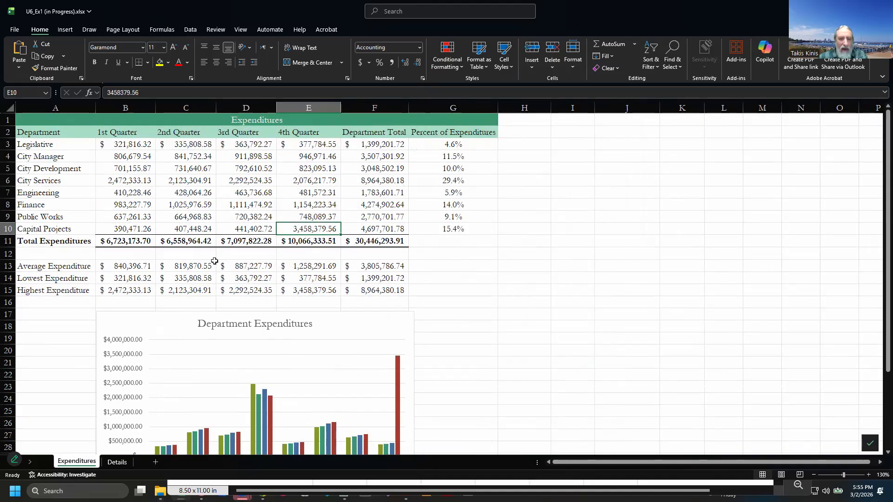
{"action": "left_click", "coordinate": [51, 229]}
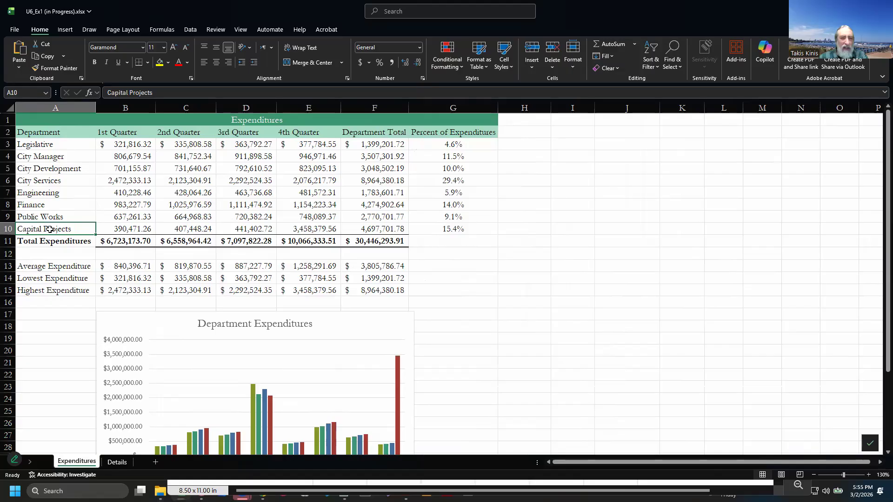
{"action": "left_click", "coordinate": [313, 227]}
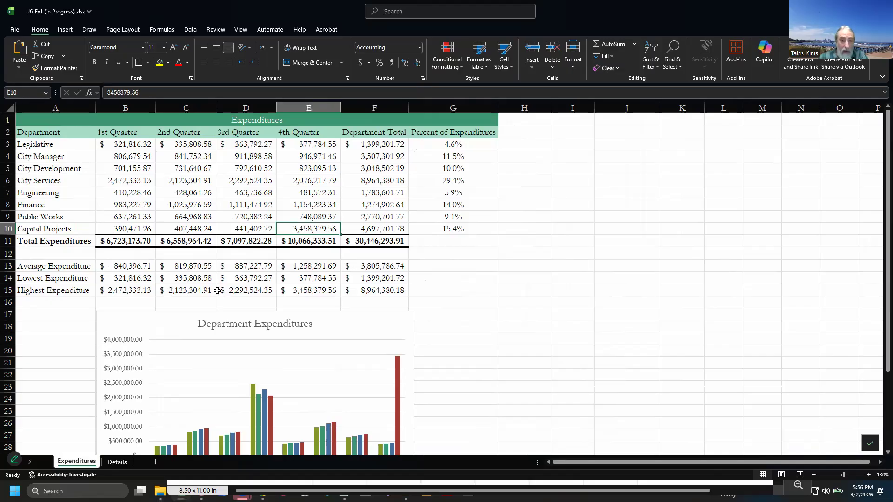
{"action": "left_click", "coordinate": [117, 462]}
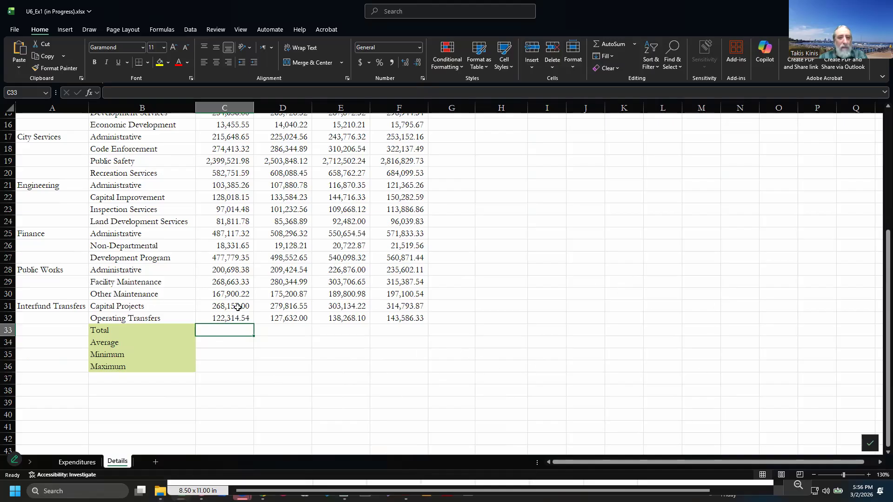
{"action": "left_click_drag", "start_coordinate": [235, 308], "coordinate": [282, 307]}
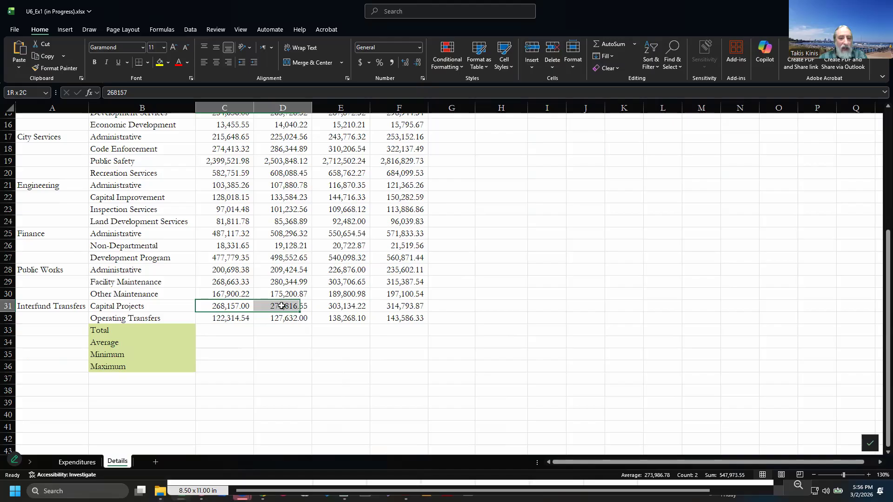
{"action": "left_click_drag", "start_coordinate": [342, 308], "coordinate": [392, 308]}
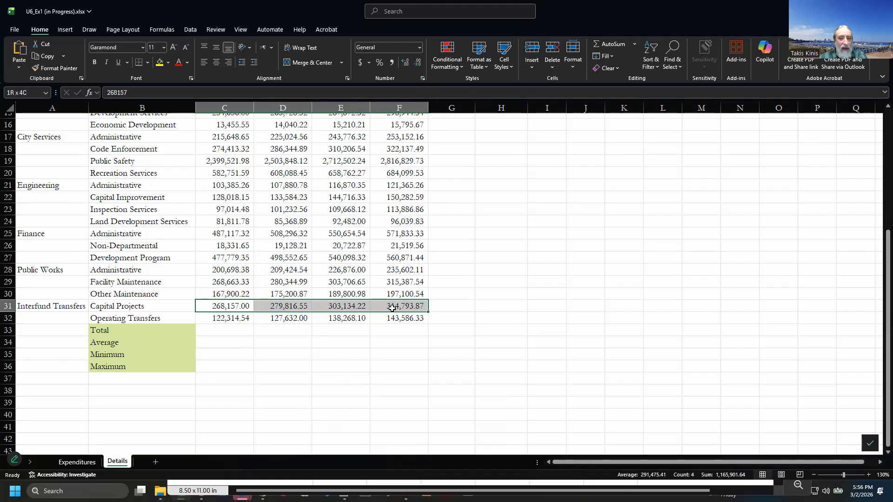
{"action": "left_click_drag", "start_coordinate": [392, 309], "coordinate": [392, 309]}
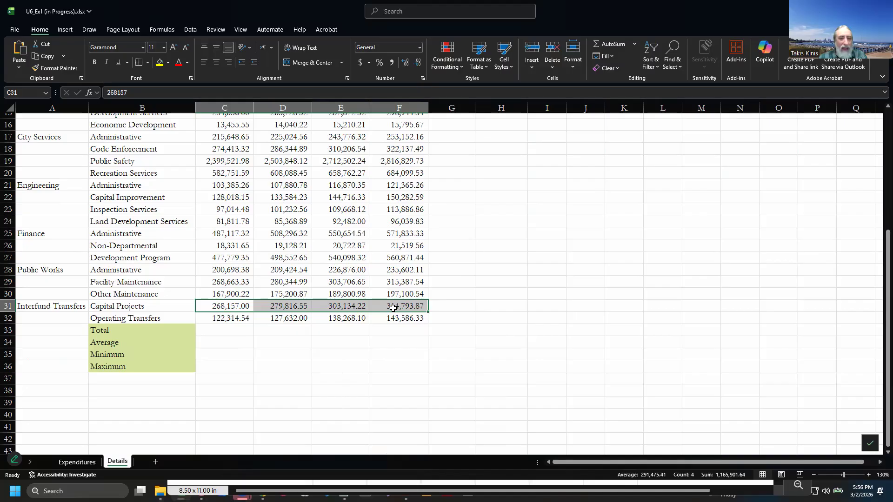
{"action": "left_click", "coordinate": [232, 308]}
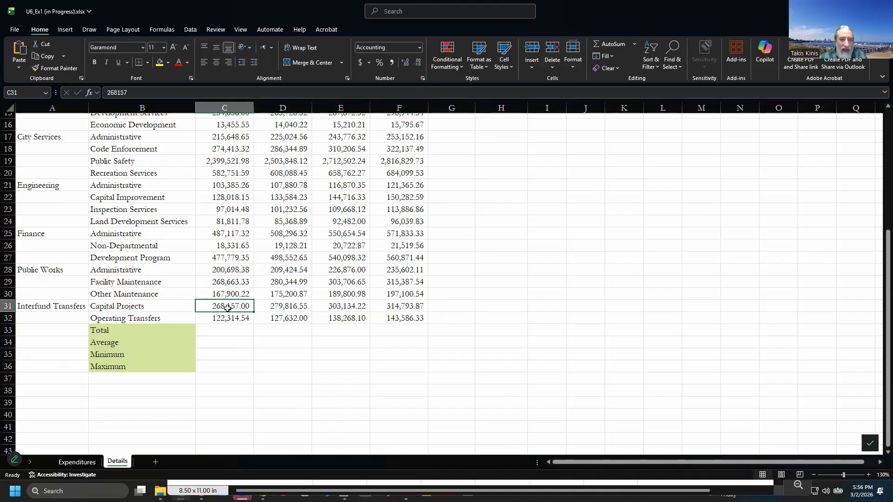
{"action": "left_click", "coordinate": [35, 307]}
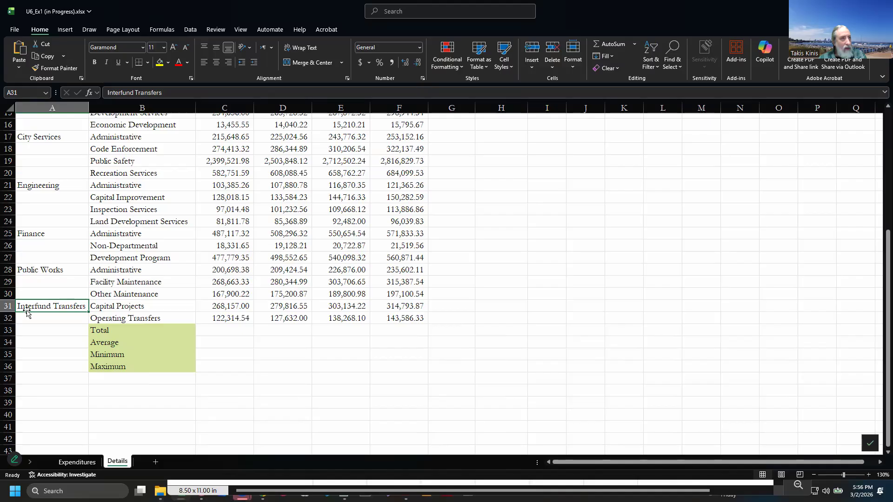
Check each quarter's combined Interfund Transfers amounts in rows 31 and 32 of Details against the Capital Projects row on Expenditures
{"action": "left_click_drag", "start_coordinate": [235, 309], "coordinate": [236, 318]}
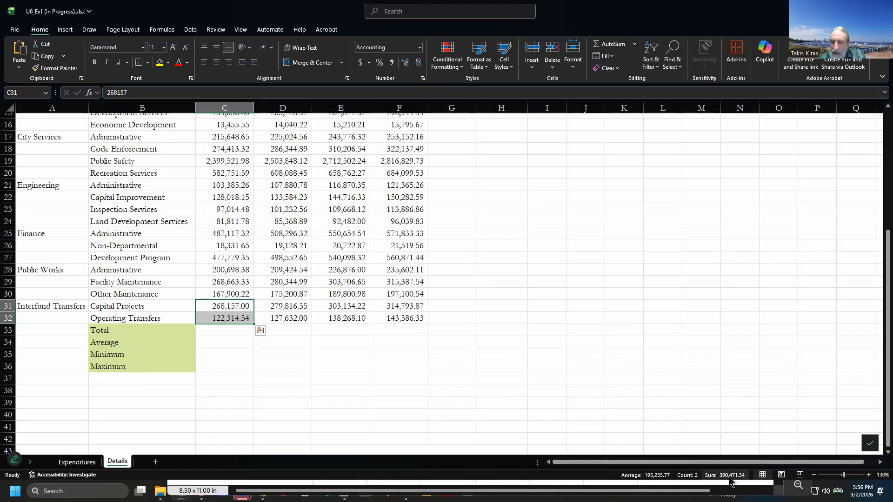
{"action": "left_click", "coordinate": [77, 462]}
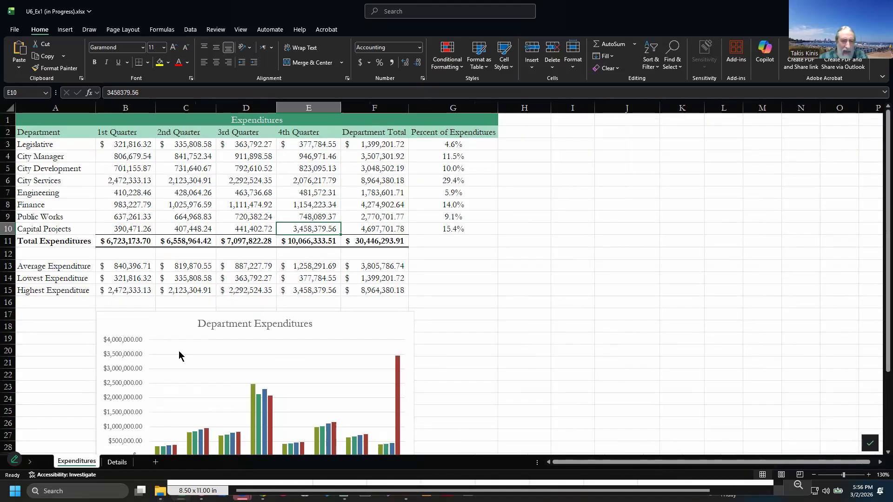
{"action": "left_click", "coordinate": [128, 228]}
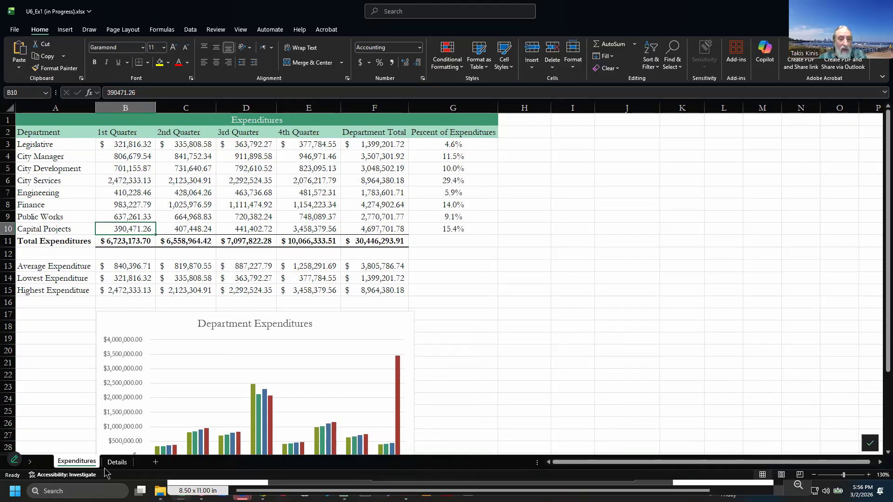
{"action": "left_click", "coordinate": [116, 462]}
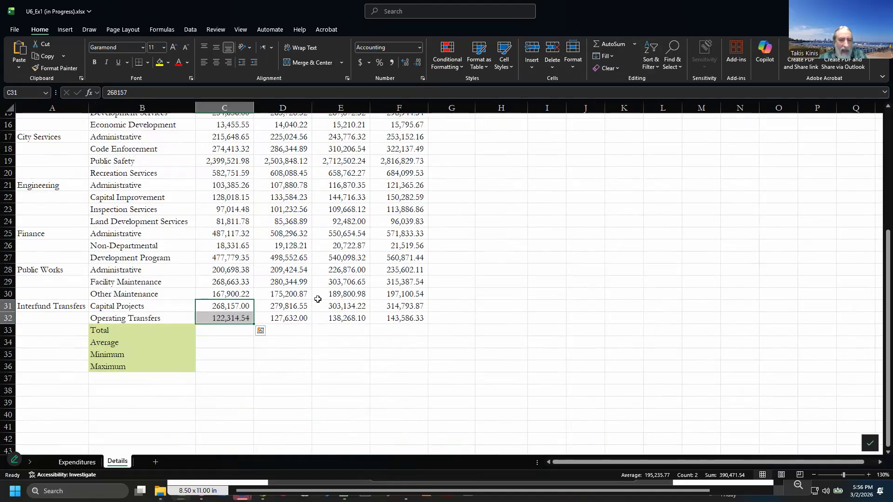
{"action": "left_click_drag", "start_coordinate": [295, 309], "coordinate": [297, 319]}
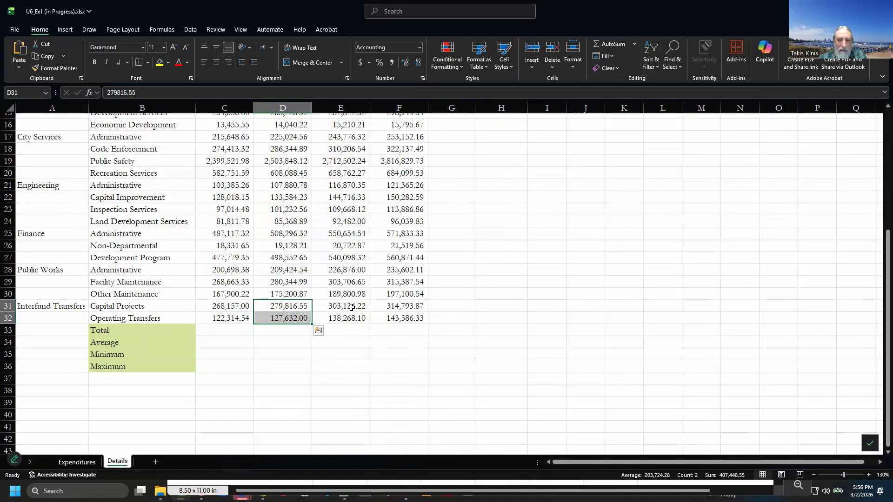
{"action": "left_click_drag", "start_coordinate": [351, 308], "coordinate": [353, 320]}
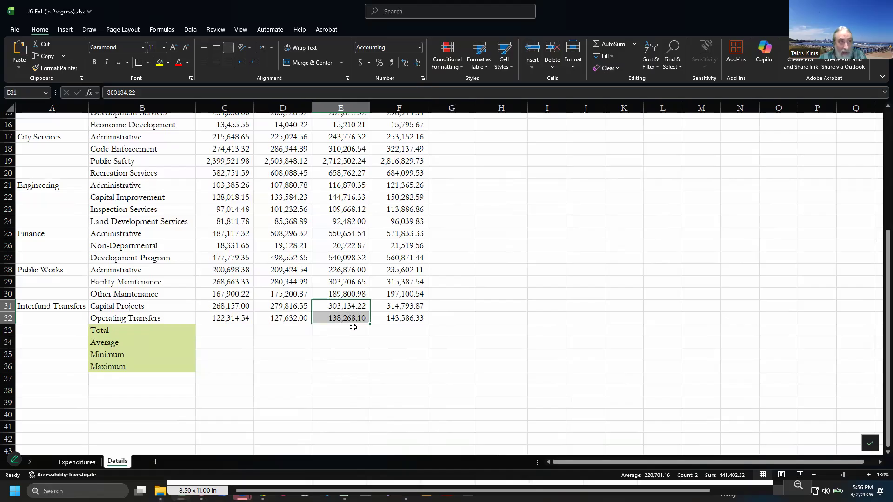
{"action": "left_click_drag", "start_coordinate": [413, 307], "coordinate": [416, 316]}
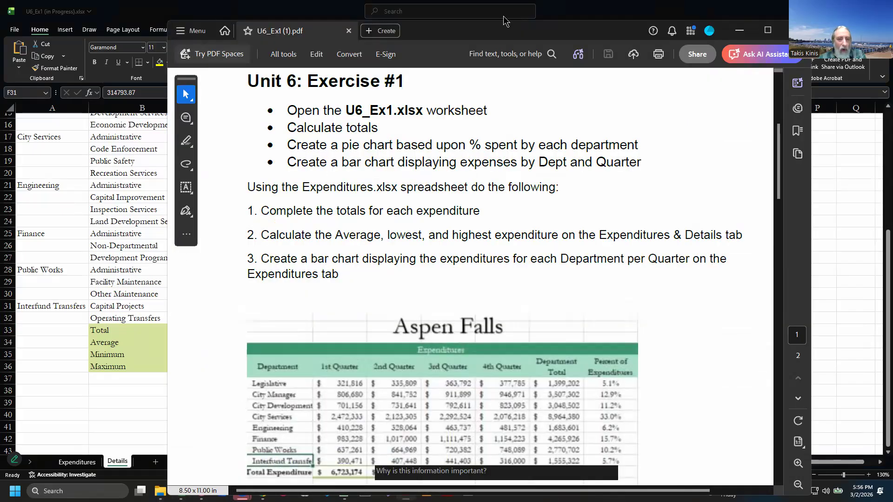
{"action": "left_click", "coordinate": [489, 8]}
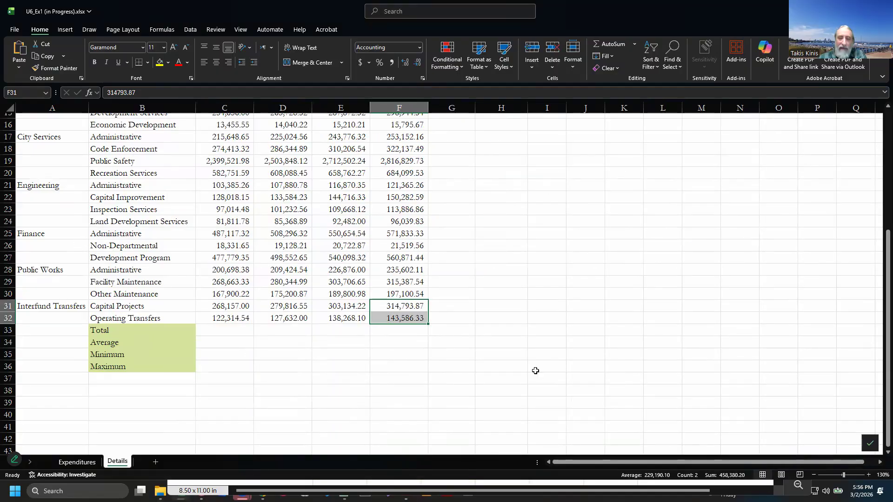
{"action": "left_click", "coordinate": [77, 462]}
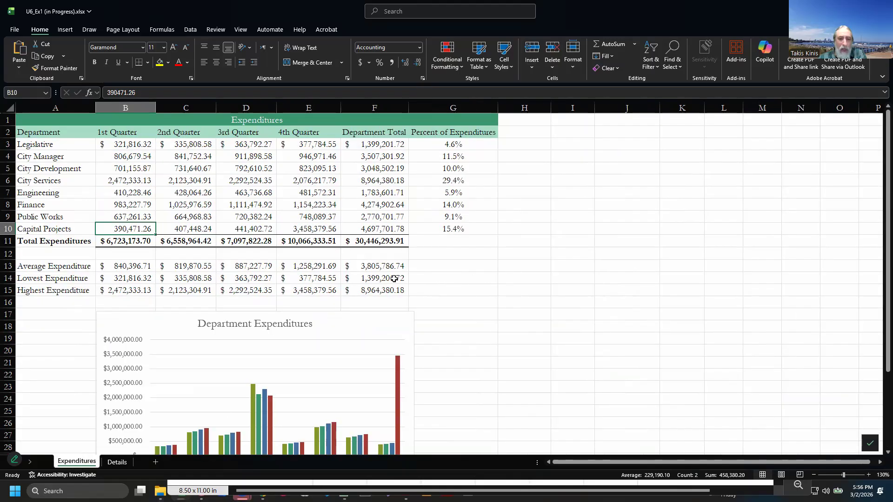
{"action": "left_click", "coordinate": [393, 229]}
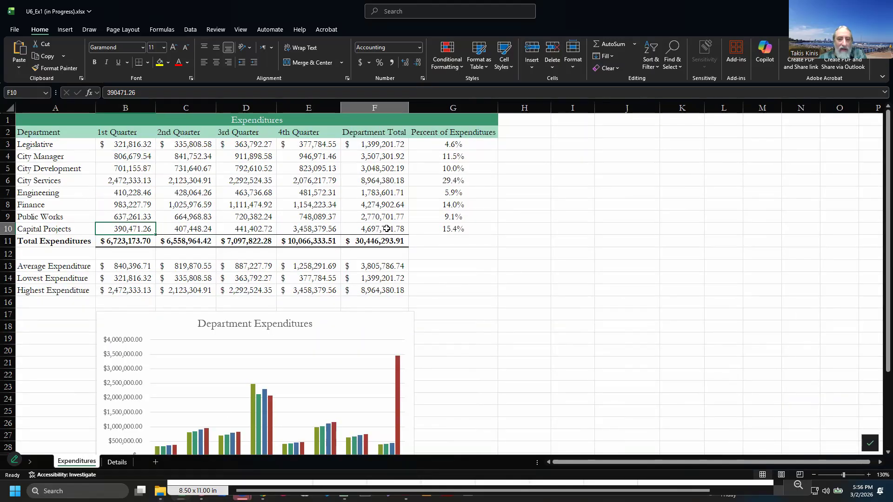
{"action": "left_click", "coordinate": [311, 231]}
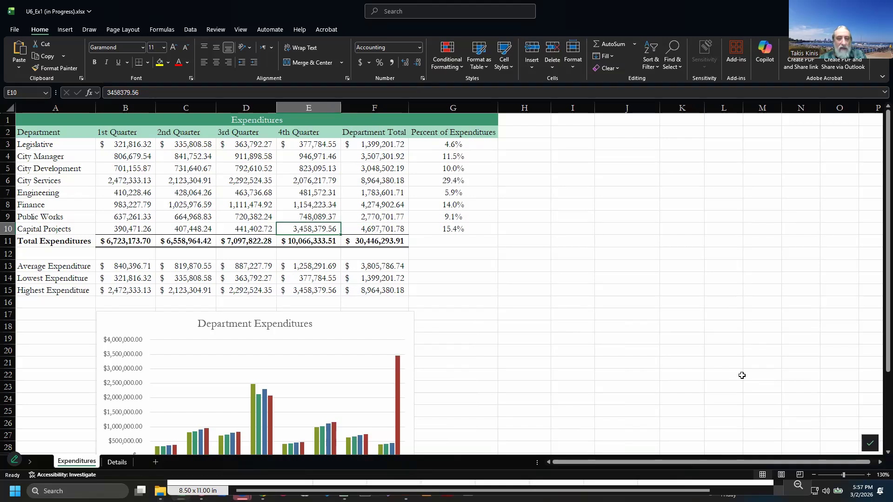
Compare the Department Expenditures chart and its Capital Projects 4th Quarter column with the sample table and column chart in the PDF
{"action": "left_click", "coordinate": [122, 465]}
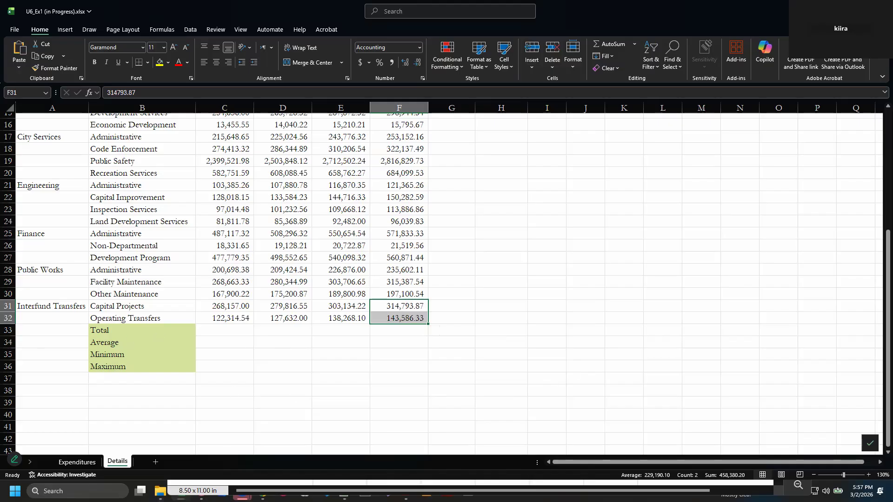
{"action": "left_click", "coordinate": [78, 462]}
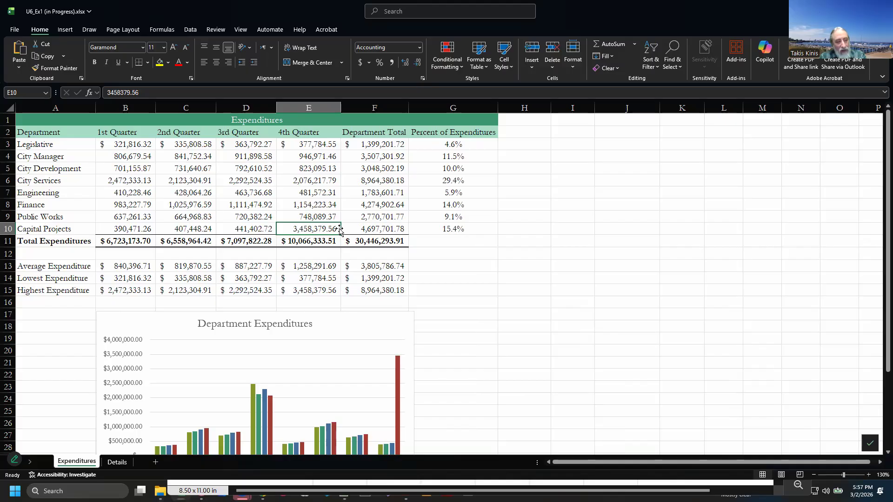
{"action": "scroll", "coordinate": [392, 346], "scroll_direction": "down", "scroll_amount": 3}
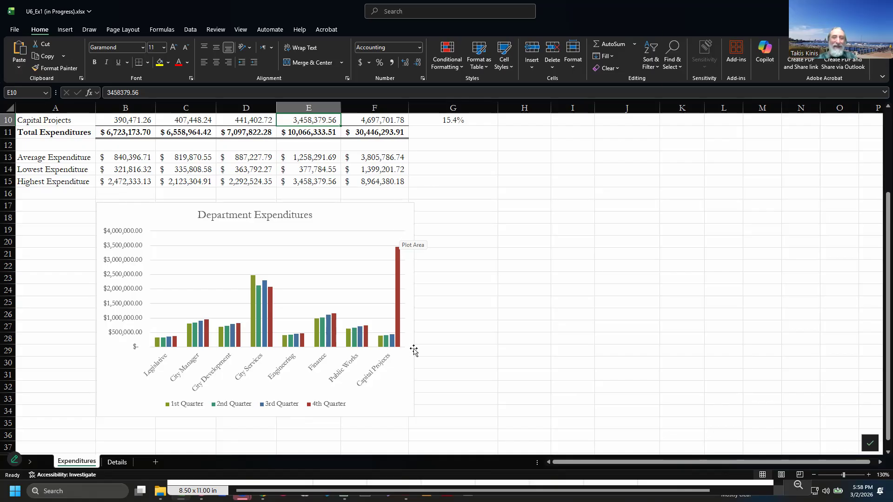
{"action": "scroll", "coordinate": [509, 311], "scroll_direction": "up", "scroll_amount": 2}
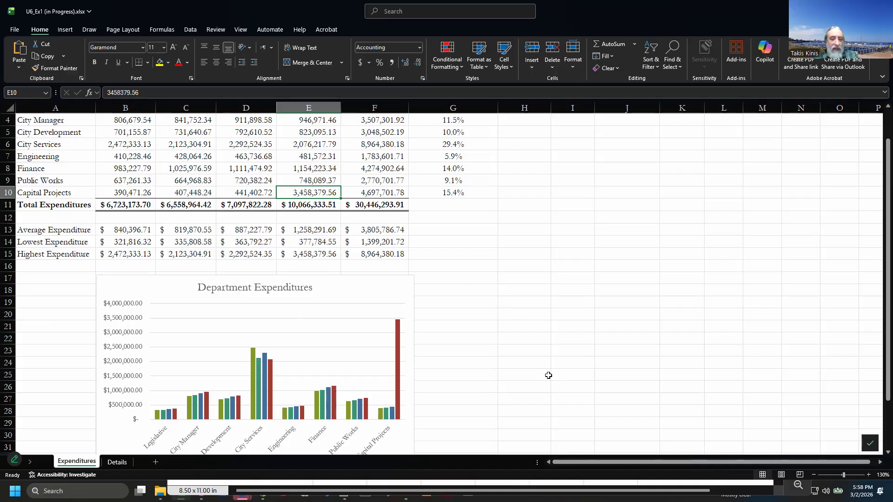
{"action": "key", "text": "alt+Tab"}
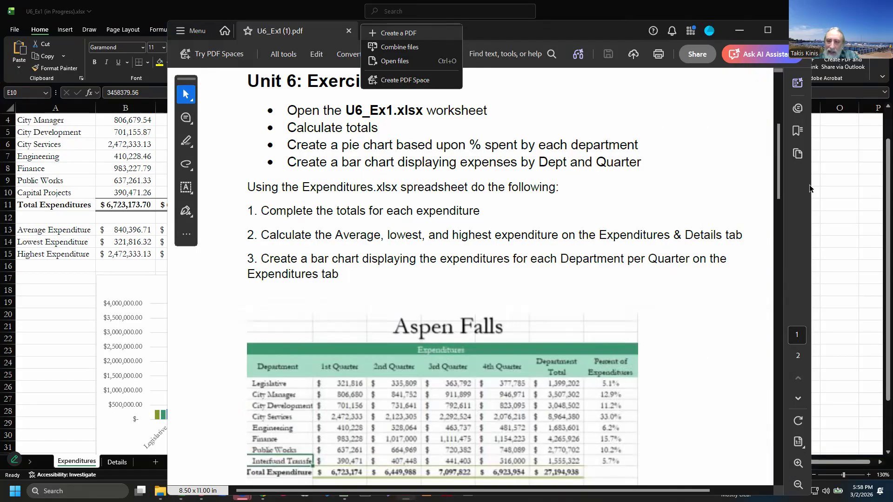
{"action": "left_click_drag", "start_coordinate": [775, 182], "coordinate": [774, 287]}
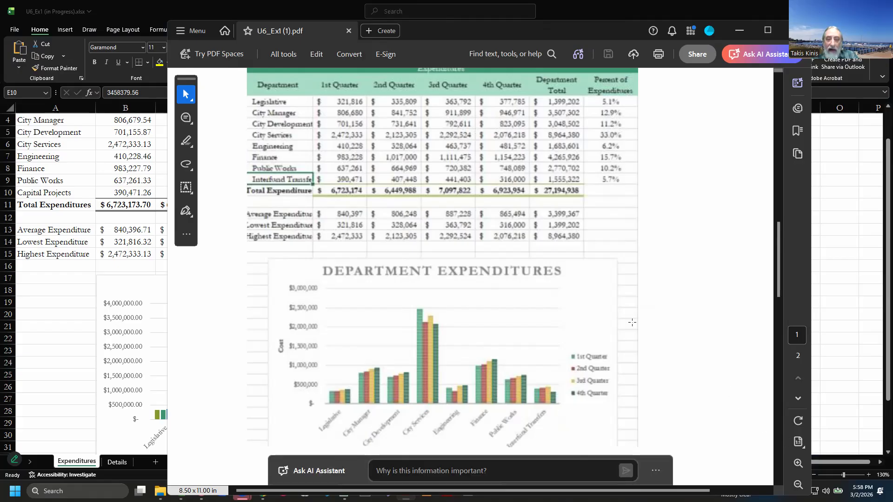
{"action": "key", "text": "alt+Tab"}
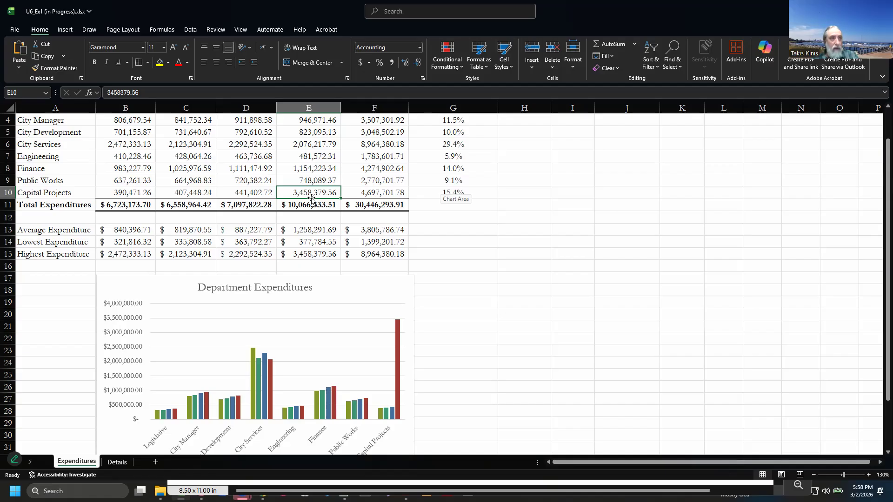
On the Details sheet, enter =SUM(F31:F32) in F33 to total the two Interfund Transfers amounts in column F
{"action": "left_click", "coordinate": [117, 467]}
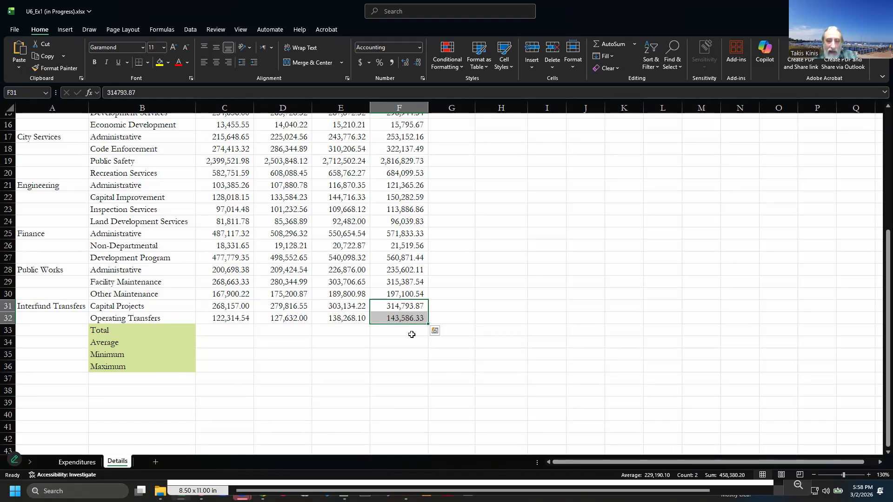
{"action": "left_click", "coordinate": [412, 334]}
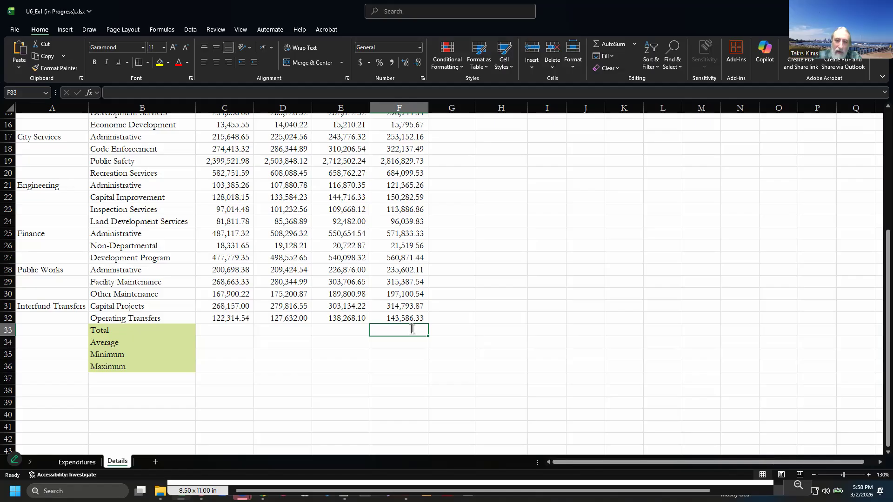
{"action": "type", "text": "=s"}
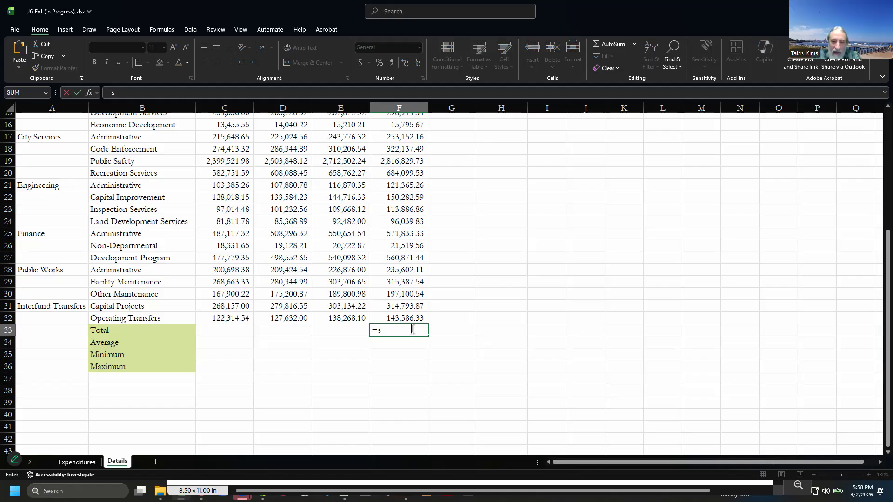
{"action": "type", "text": "um"}
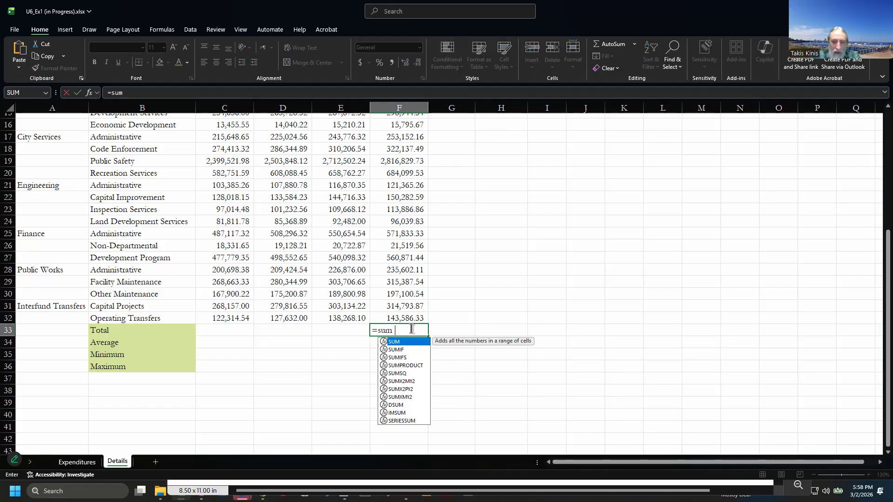
{"action": "type", "text": "("}
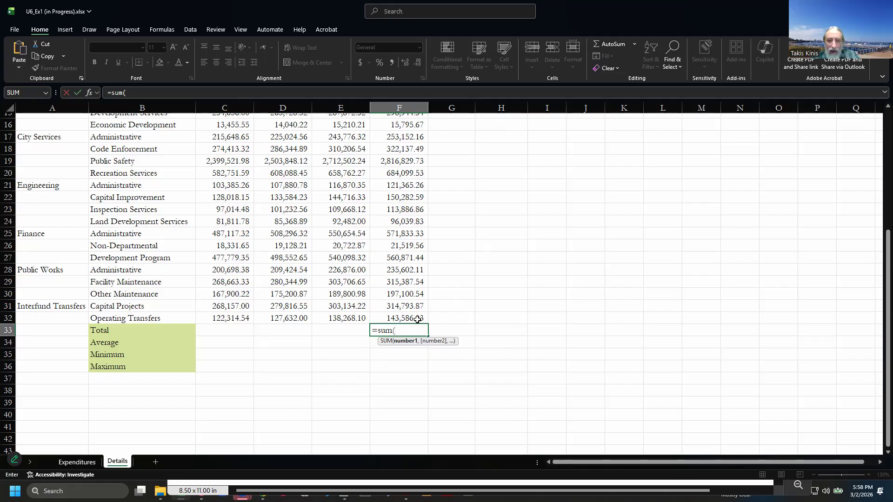
{"action": "left_click_drag", "start_coordinate": [417, 305], "coordinate": [418, 316]}
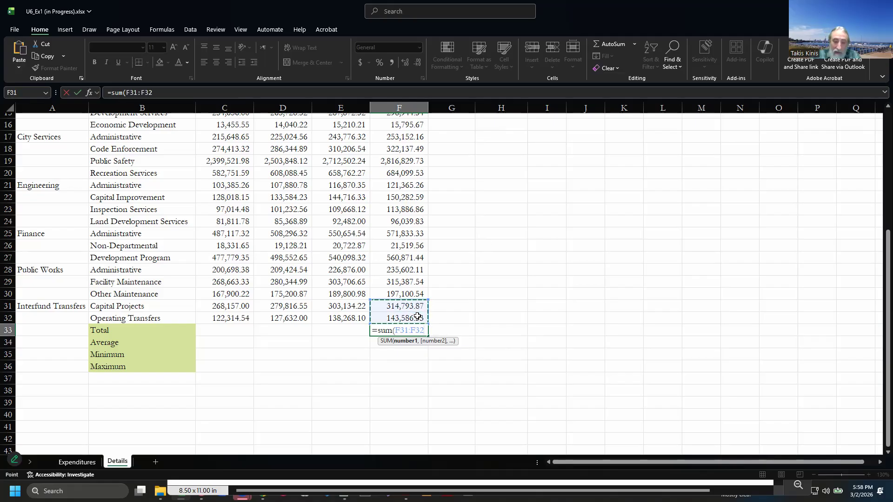
{"action": "key", "text": "Return"}
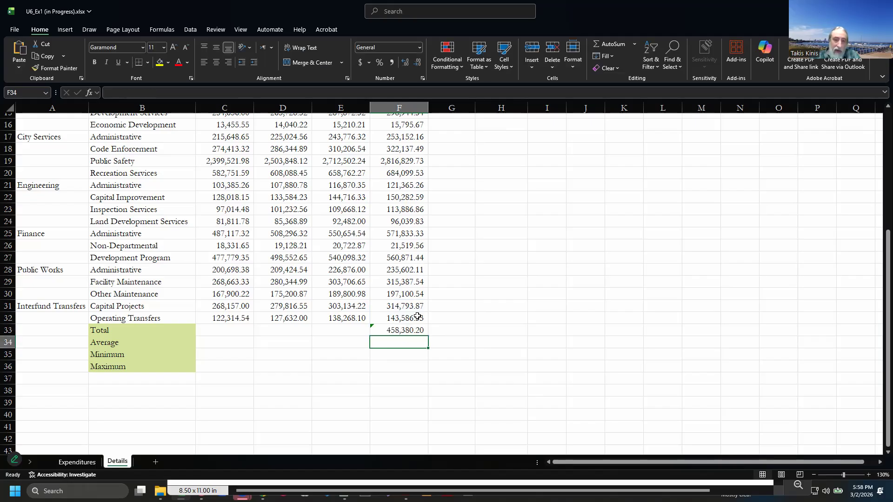
Copy the F33 total on Details and paste it into G33 as a plain value without the formula
{"action": "left_click", "coordinate": [413, 330]}
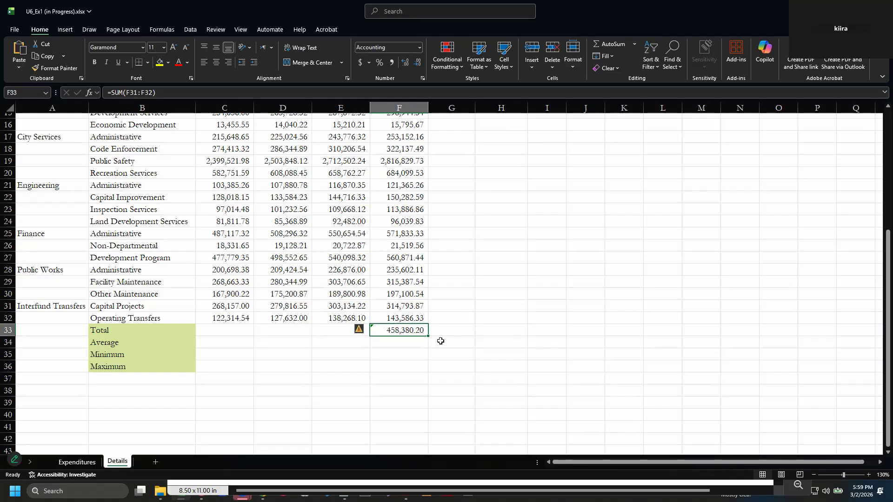
{"action": "key", "text": "ctrl+c"}
{"action": "left_click", "coordinate": [454, 331]}
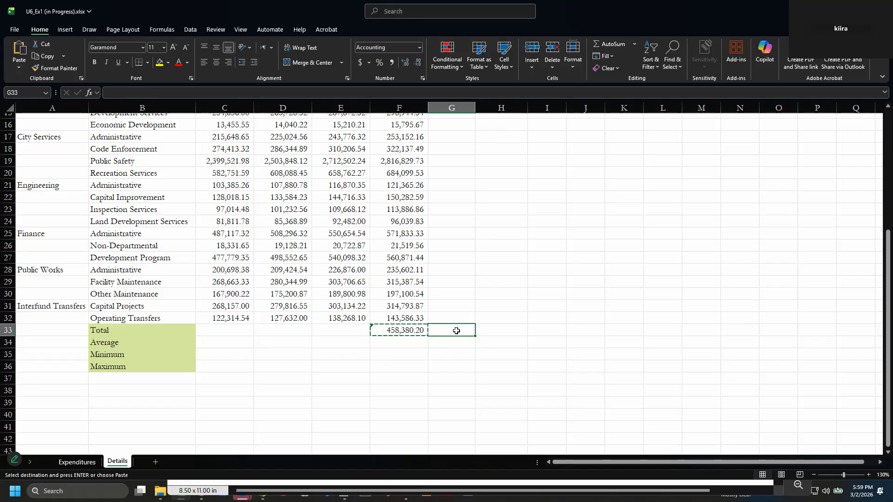
{"action": "key", "text": "ctrl+shift+v"}
{"action": "left_click", "coordinate": [547, 316]}
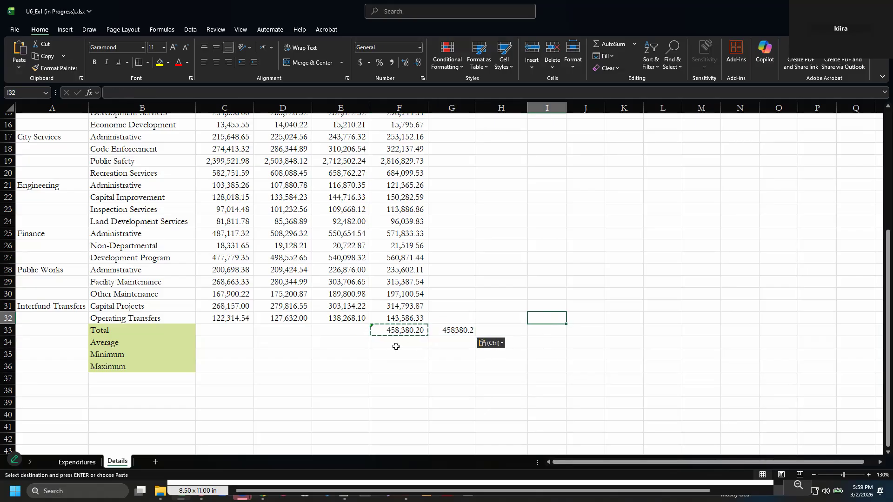
Copy the value in G33 on Details into E10 on Expenditures, replacing the Capital Projects 4th Quarter amount with 458380.2
{"action": "left_click", "coordinate": [454, 330]}
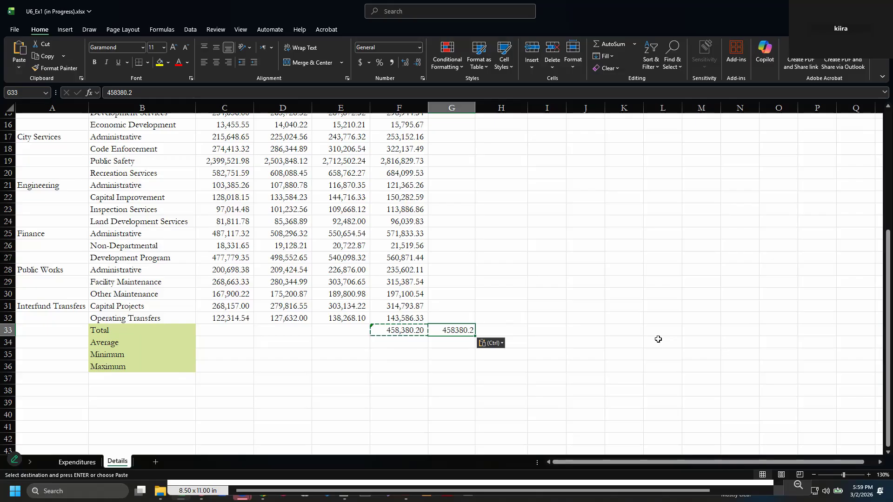
{"action": "key", "text": "ctrl+c"}
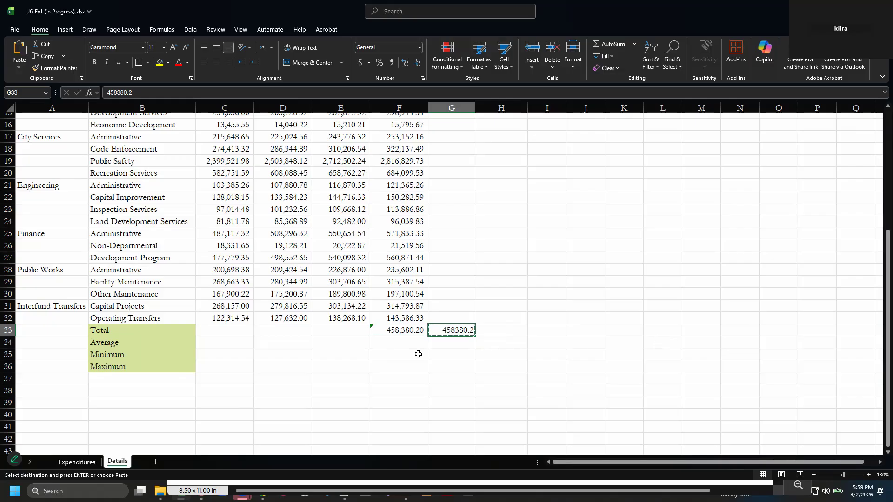
{"action": "left_click", "coordinate": [76, 462]}
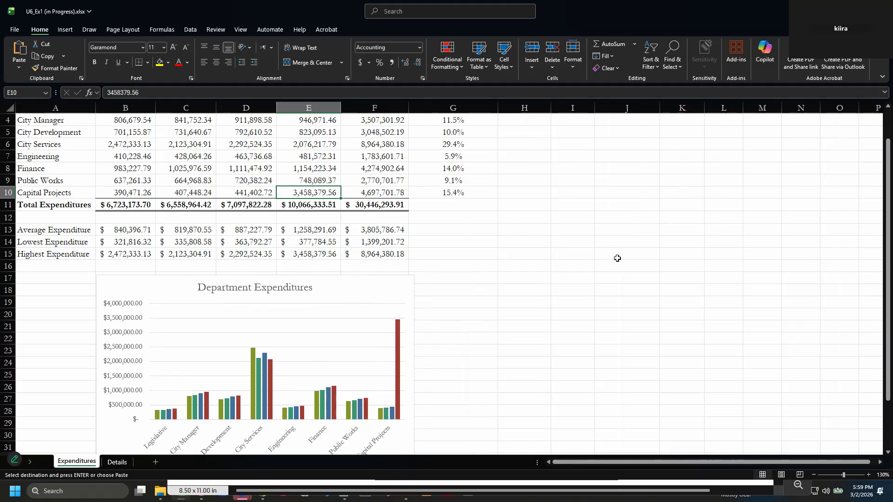
{"action": "key", "text": "ctrl+v"}
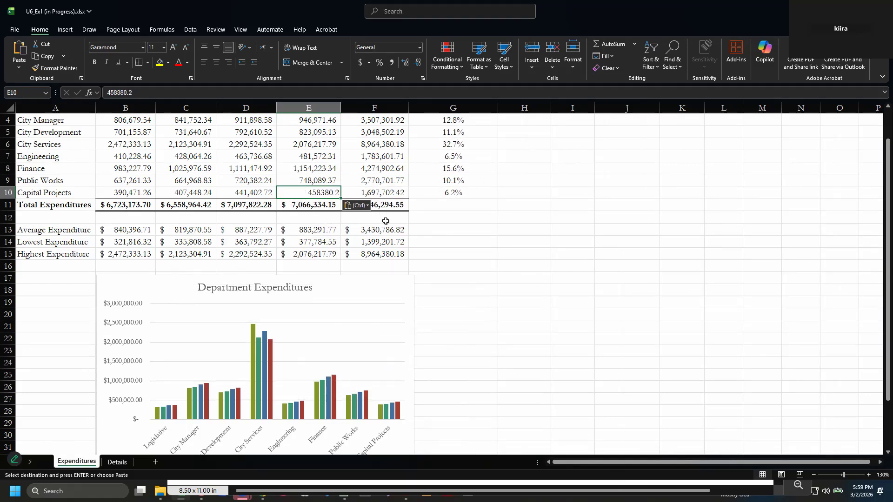
{"action": "key", "text": "Escape"}
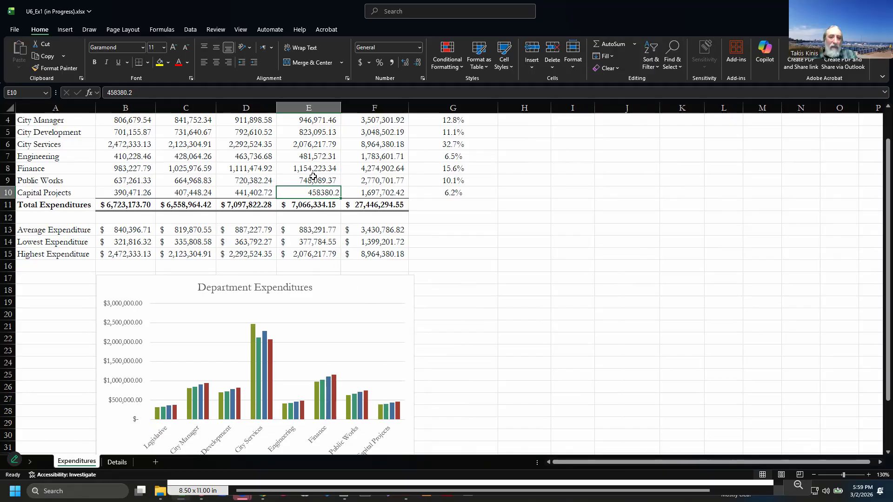
Copy the number formatting of the Public Works 4th Quarter cell E9 onto the Capital Projects cell E10
{"action": "left_click_drag", "start_coordinate": [331, 199], "coordinate": [342, 186]}
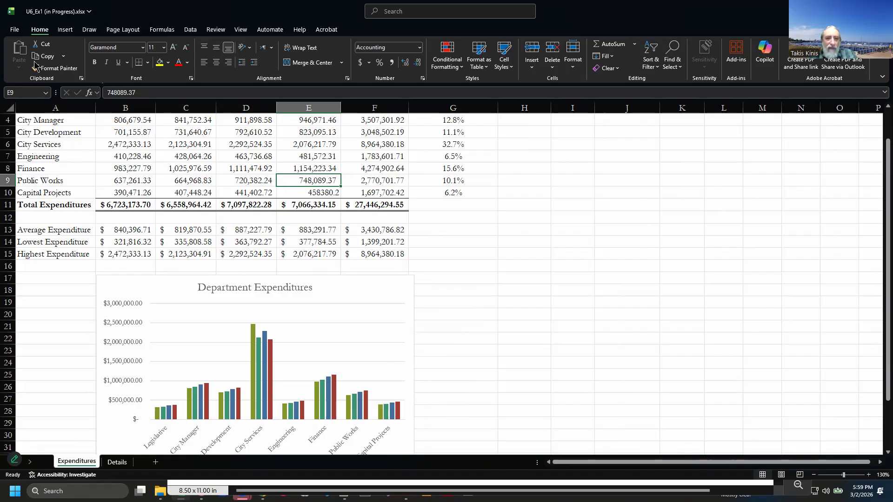
{"action": "left_click", "coordinate": [55, 68]}
{"action": "left_click", "coordinate": [319, 193]}
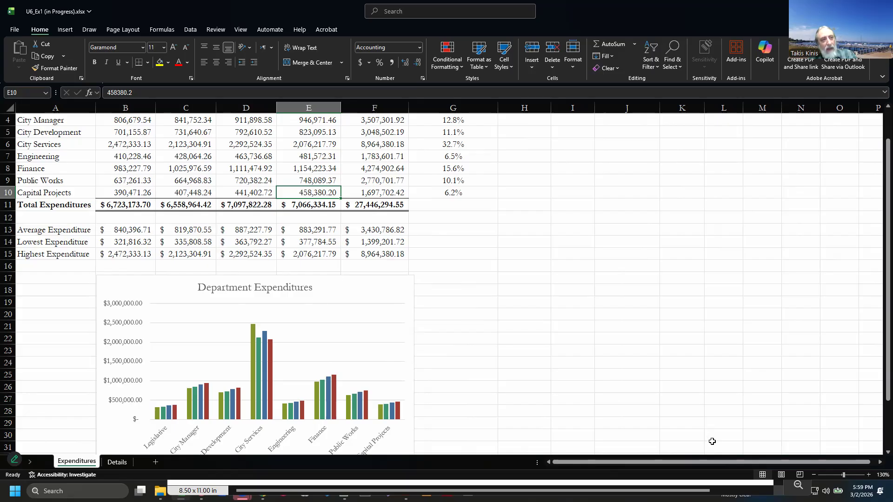
Check the expenditures table in the exercise PDF, and undo the recent changes to the Capital Projects 4th Quarter amount in E10 on Expenditures
{"action": "key", "text": "alt+Tab"}
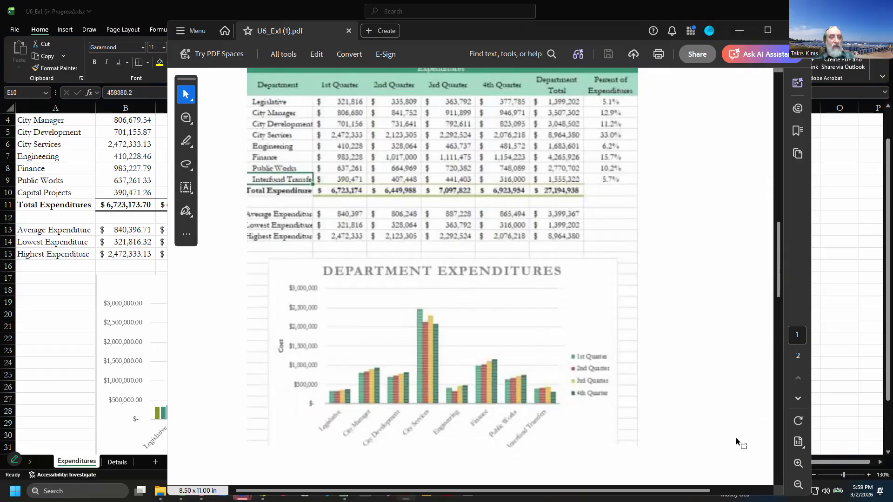
{"action": "left_click", "coordinate": [669, 9]}
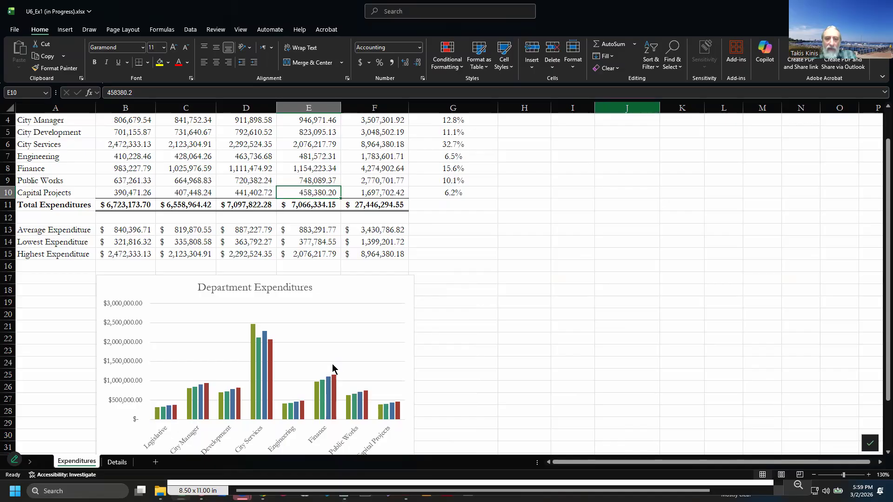
{"action": "key", "text": "ctrl+z"}
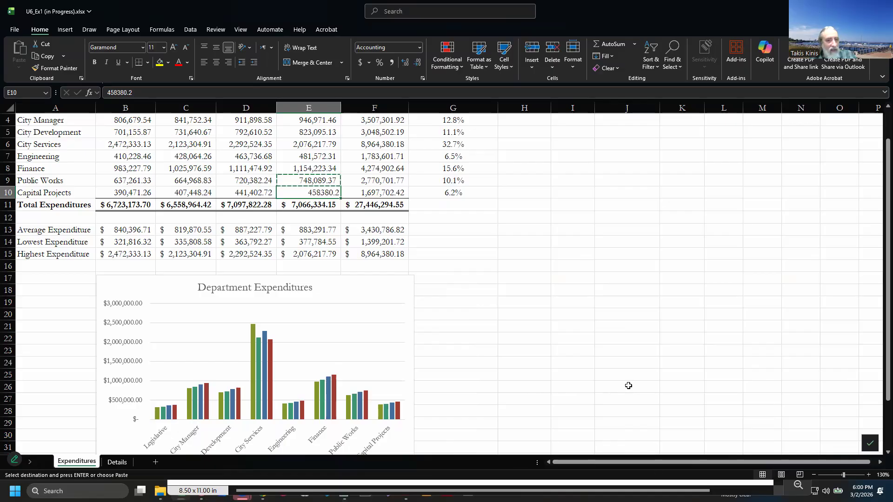
{"action": "key", "text": "ctrl+y"}
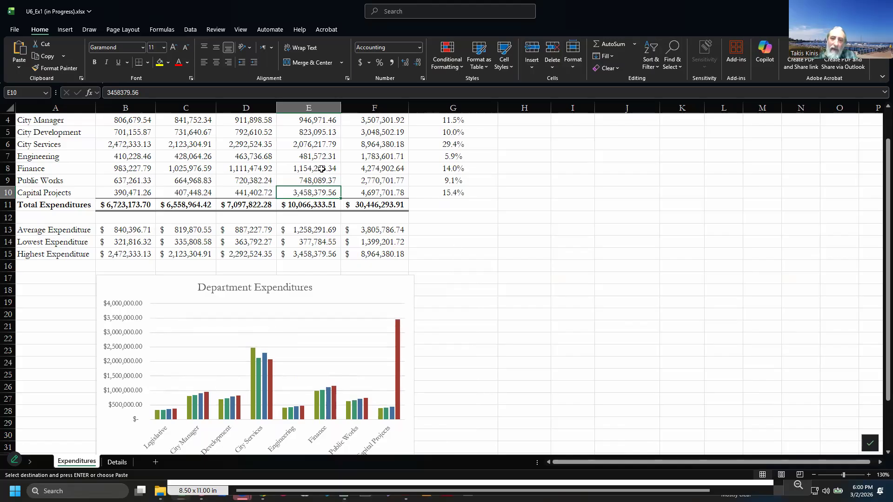
{"action": "left_click_drag", "start_coordinate": [326, 189], "coordinate": [326, 188]}
{"action": "left_click", "coordinate": [312, 205]}
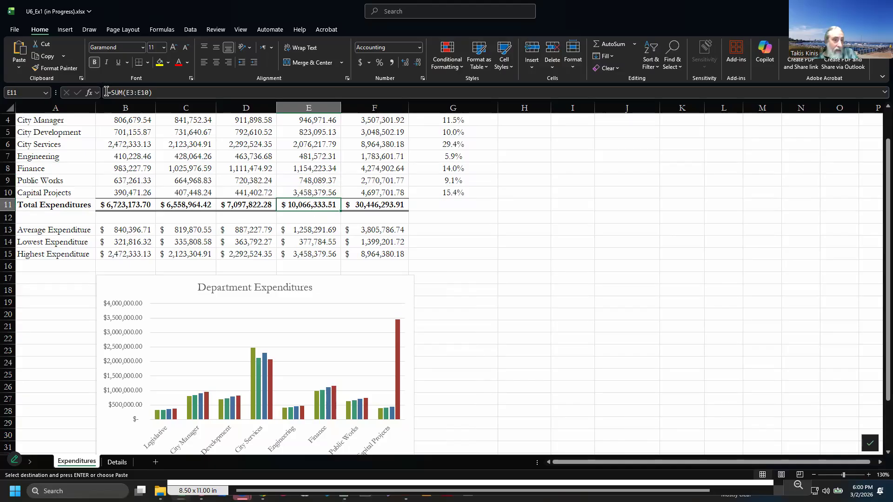
{"action": "left_click_drag", "start_coordinate": [179, 100], "coordinate": [98, 84]}
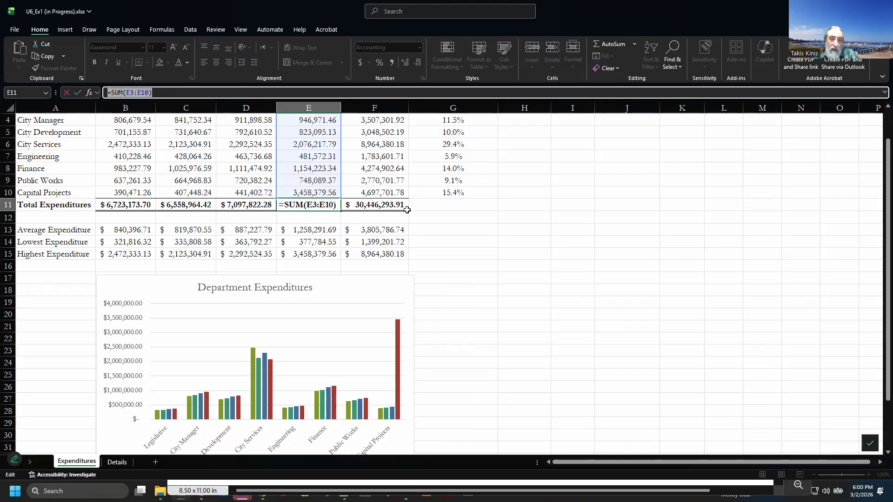
{"action": "type", "text": "="}
{"action": "left_click", "coordinate": [321, 190]}
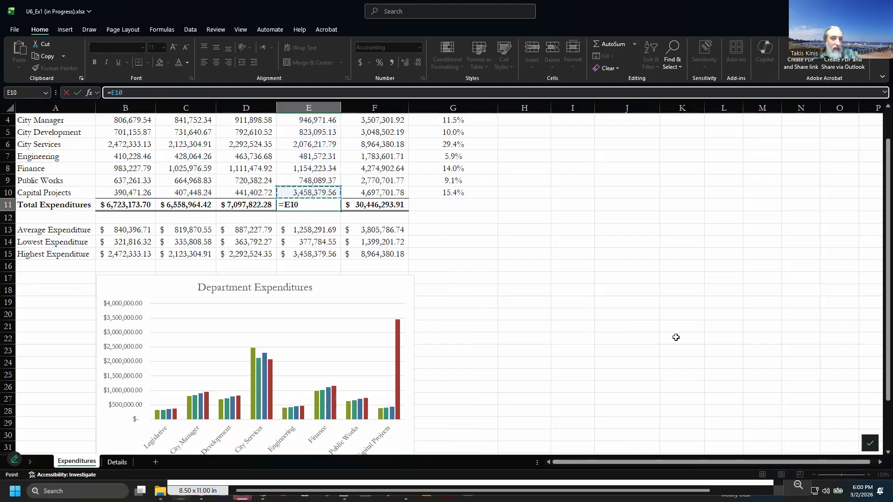
{"action": "key", "text": "Escape"}
Set the Capital Projects 4th Quarter amount in E10 on Expenditures to 458380.2
{"action": "left_click", "coordinate": [317, 191]}
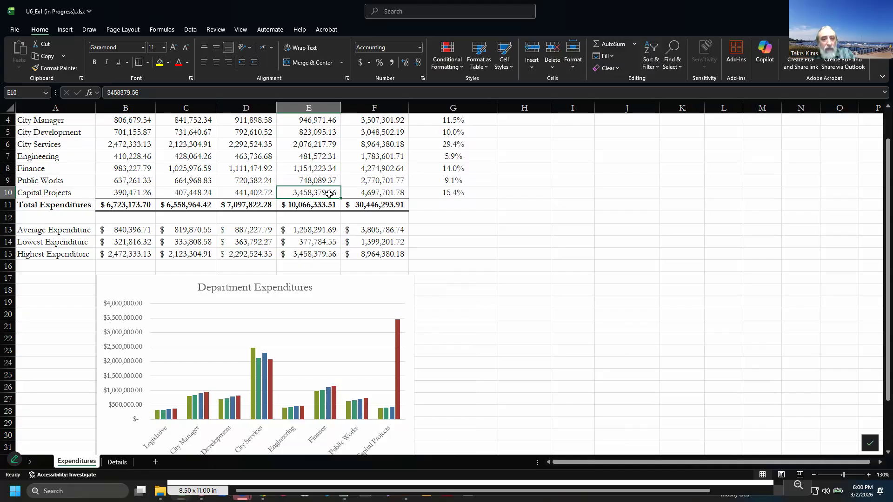
{"action": "type", "text": "458380.2"}
{"action": "key", "text": "ctrl+Return"}
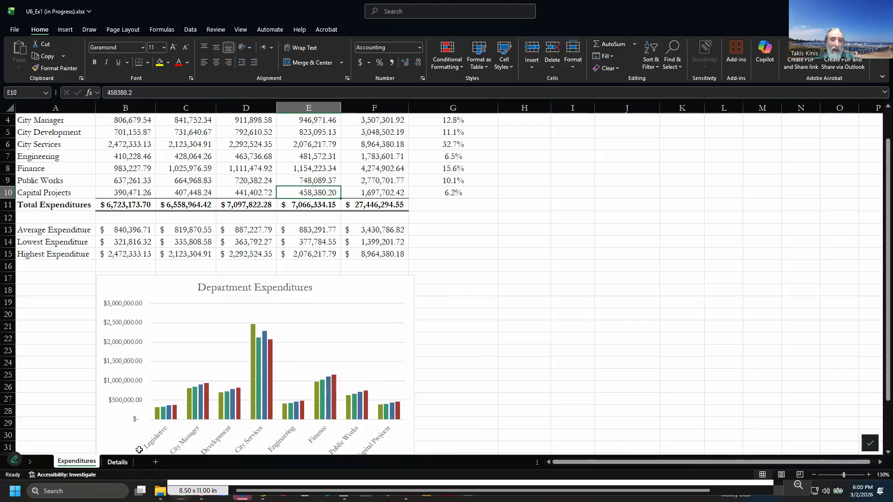
On the Details sheet, copy the F33 total and paste it into G35 as a value without the formula
{"action": "left_click", "coordinate": [117, 462]}
{"action": "left_click", "coordinate": [406, 330]}
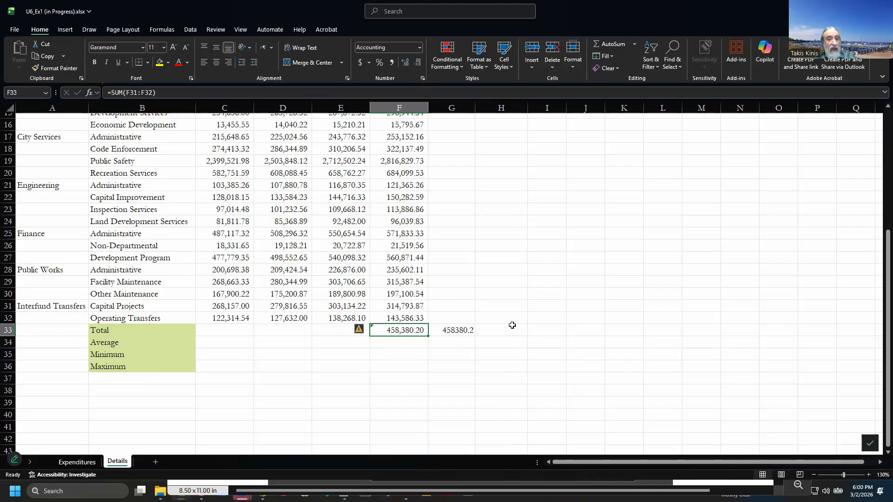
{"action": "left_click", "coordinate": [461, 343]}
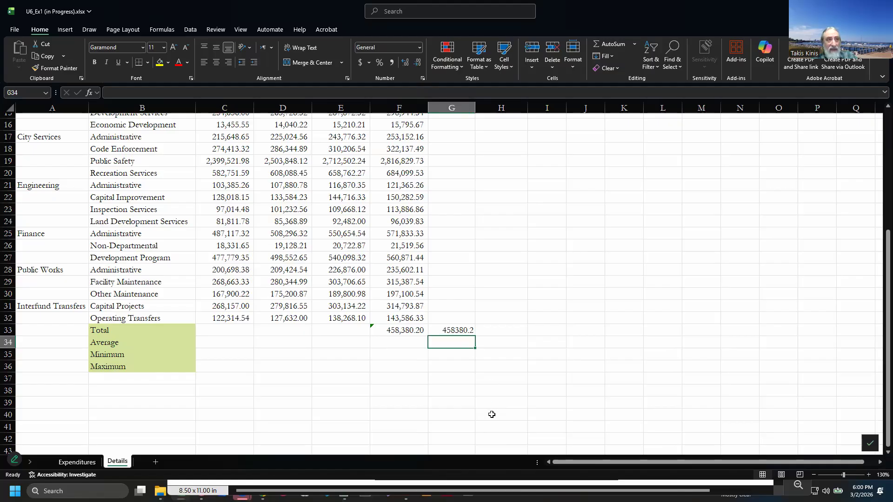
{"action": "right_click", "coordinate": [464, 343]}
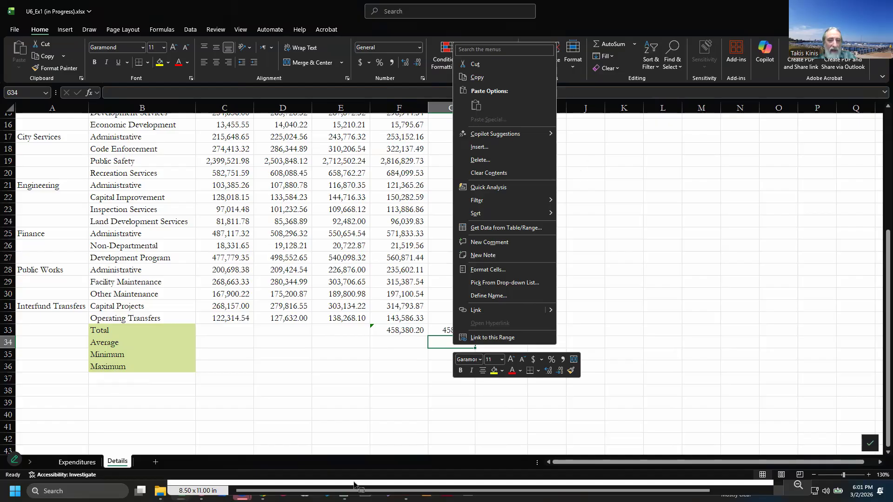
{"action": "key", "text": "Escape"}
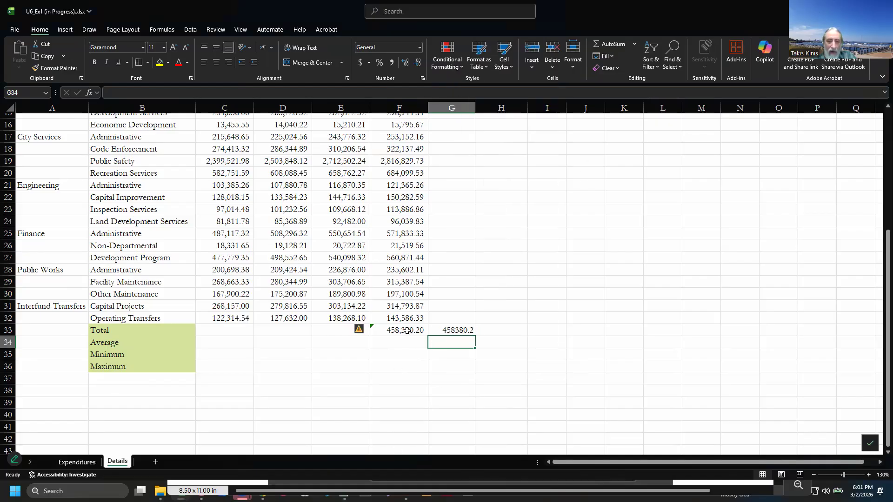
{"action": "left_click", "coordinate": [407, 331]}
{"action": "key", "text": "ctrl+c"}
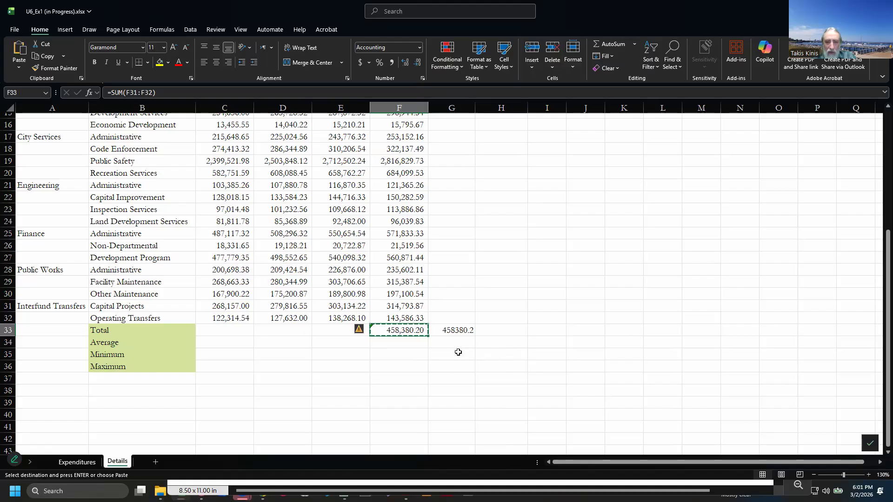
{"action": "left_click", "coordinate": [458, 353]}
{"action": "right_click", "coordinate": [460, 361]}
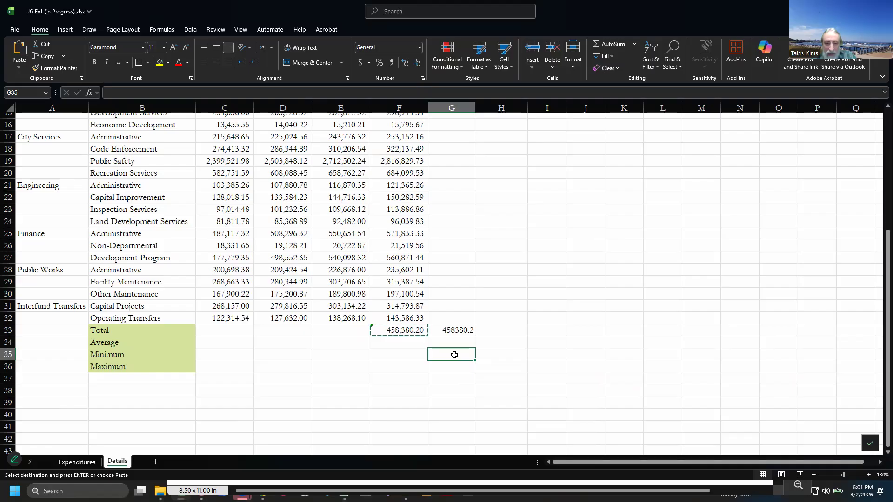
{"action": "right_click", "coordinate": [454, 355]}
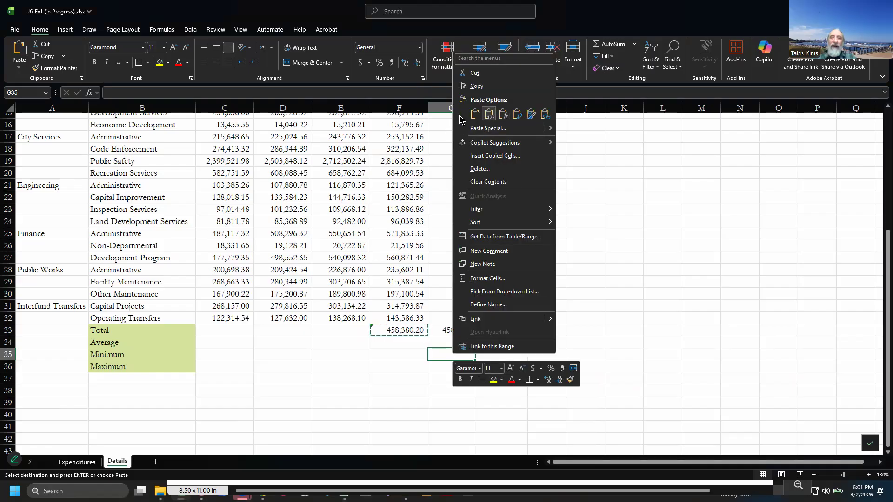
{"action": "left_click", "coordinate": [476, 115]}
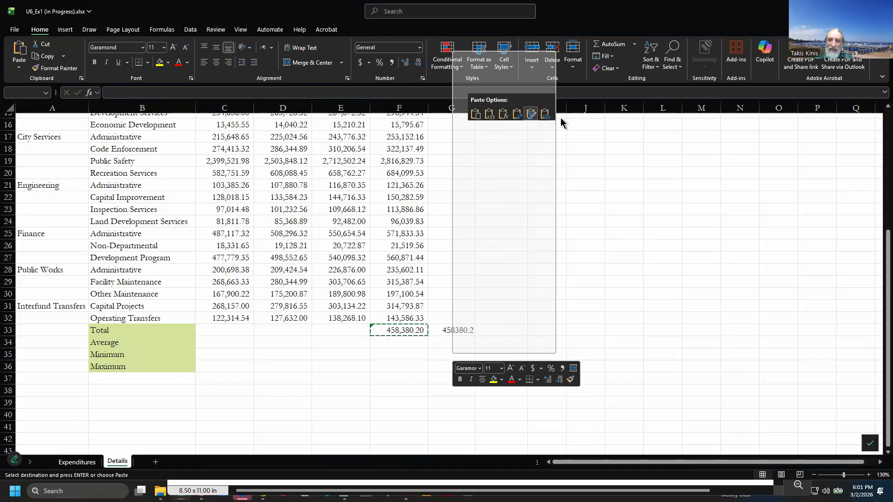
{"action": "left_click", "coordinate": [491, 115]}
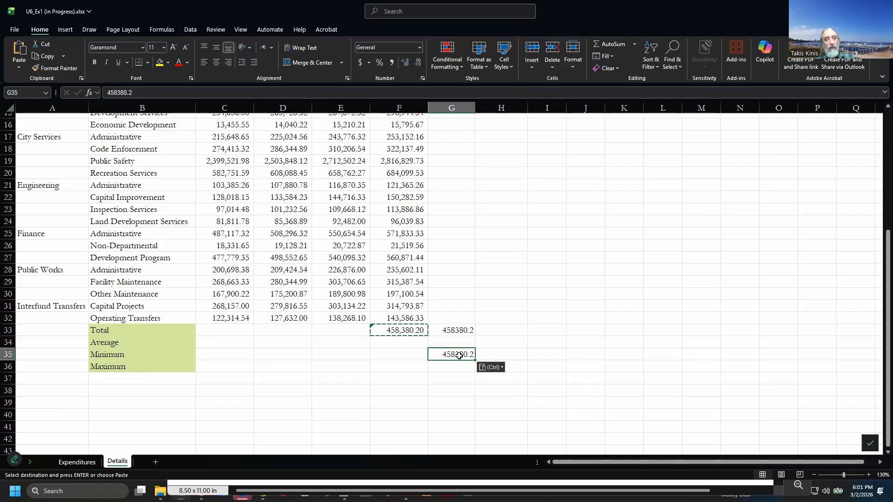
Clear the helper values in G31:G36 and the temporary Interfund Transfers sum in F33 on Details
{"action": "left_click_drag", "start_coordinate": [460, 305], "coordinate": [456, 372]}
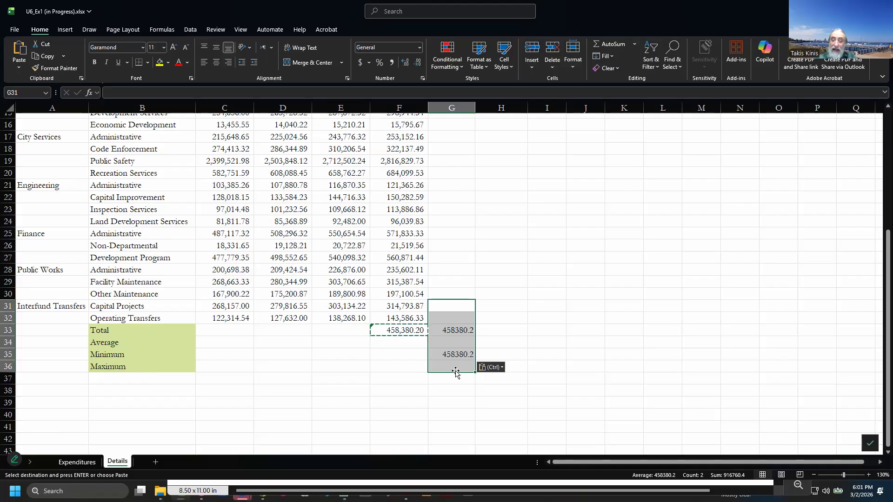
{"action": "key", "text": "Delete"}
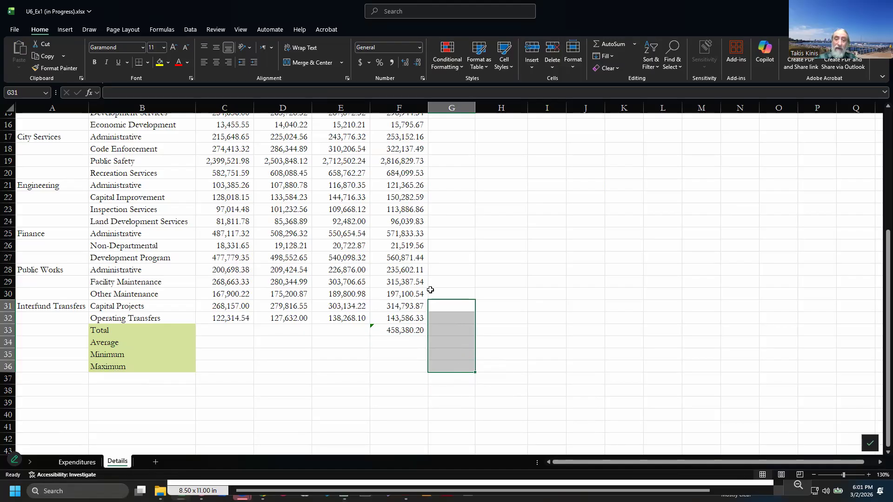
{"action": "left_click", "coordinate": [413, 328]}
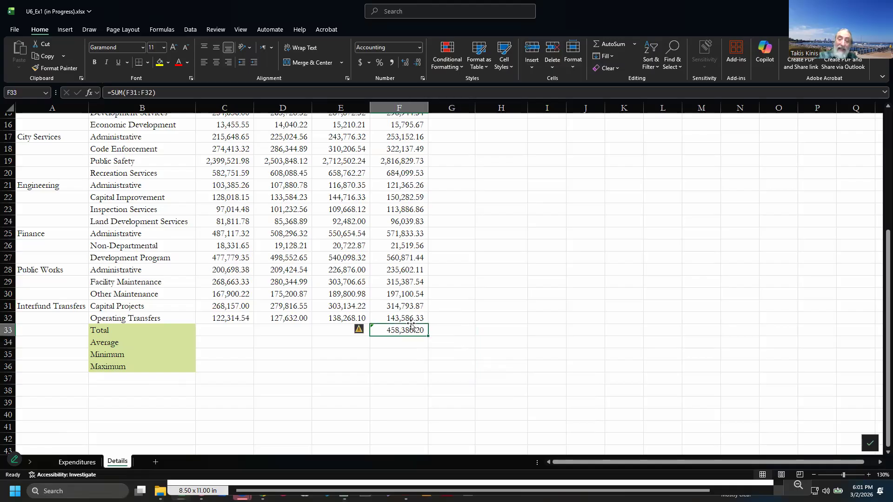
{"action": "key", "text": "Delete"}
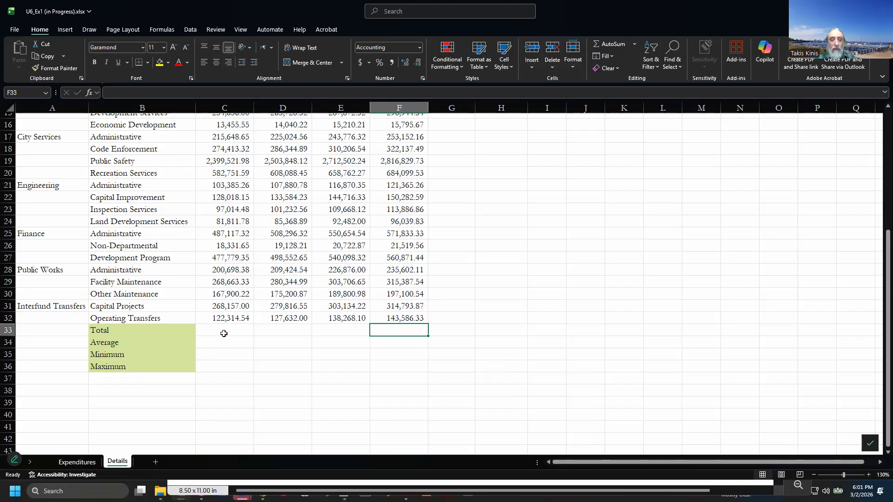
Make the Total, Average, Minimum and Maximum labels in B33:B36 bold
{"action": "left_click", "coordinate": [105, 333]}
{"action": "left_click_drag", "start_coordinate": [103, 367], "coordinate": [103, 366]}
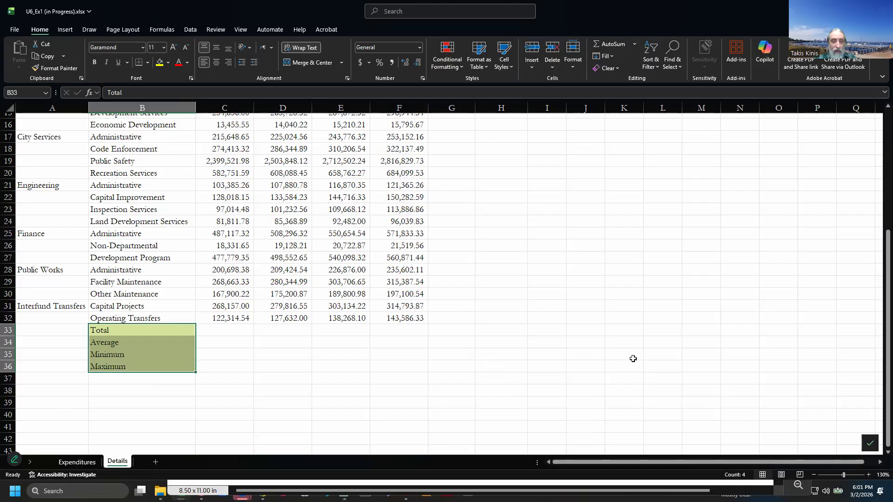
{"action": "left_click", "coordinate": [94, 62]}
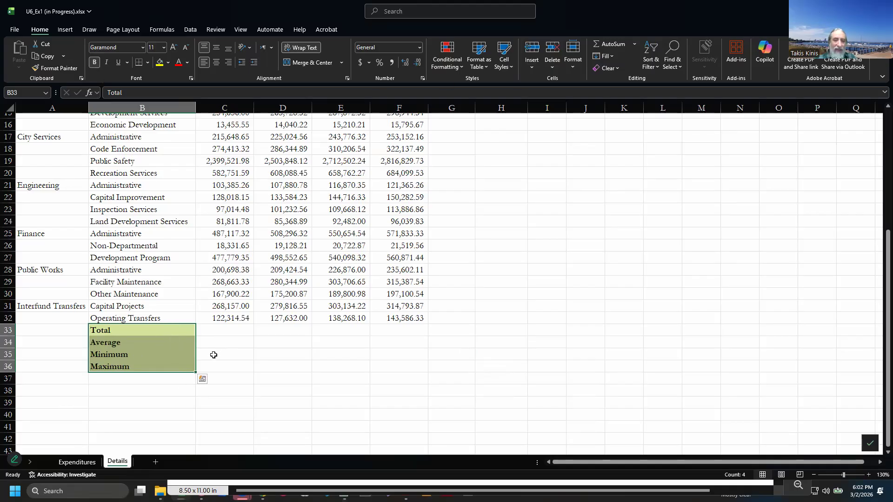
Fill the summary block B33:F36 with the lightest green theme color
{"action": "left_click", "coordinate": [213, 341]}
{"action": "left_click_drag", "start_coordinate": [170, 333], "coordinate": [409, 366]}
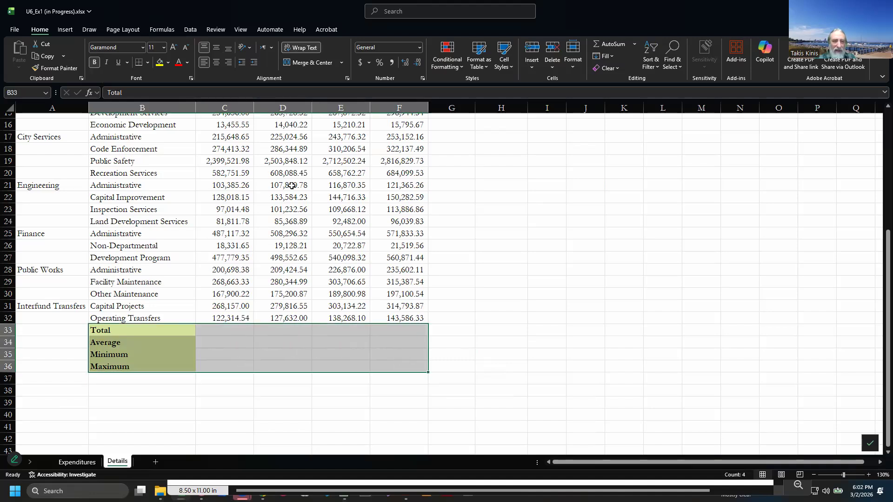
{"action": "left_click", "coordinate": [168, 63]}
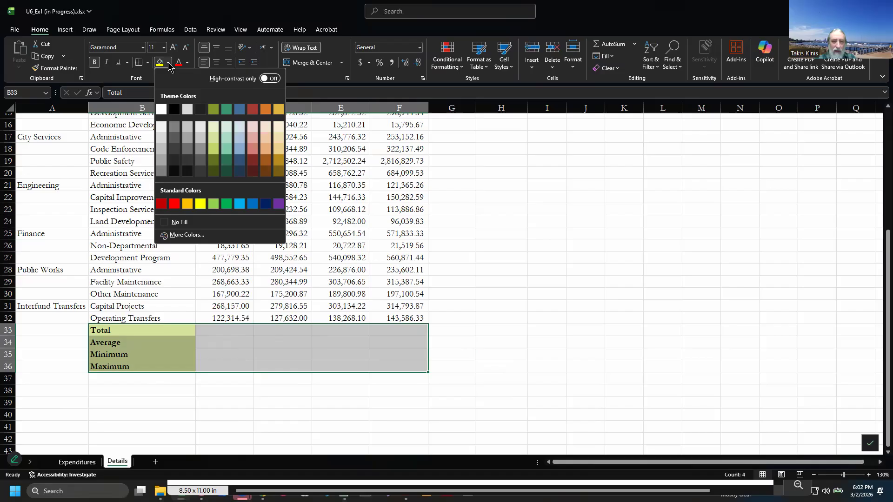
{"action": "left_click", "coordinate": [213, 125]}
{"action": "left_click", "coordinate": [524, 317]}
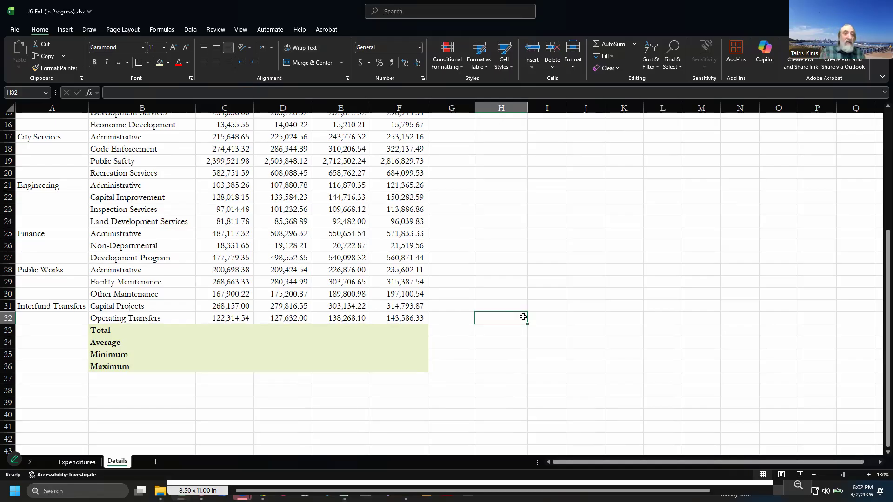
Enter =SUM(C5:C32) in C33 on Details to total the 1st Qtr column
{"action": "scroll", "coordinate": [519, 191], "scroll_direction": "up", "scroll_amount": 5}
{"action": "scroll", "coordinate": [345, 358], "scroll_direction": "down", "scroll_amount": 2}
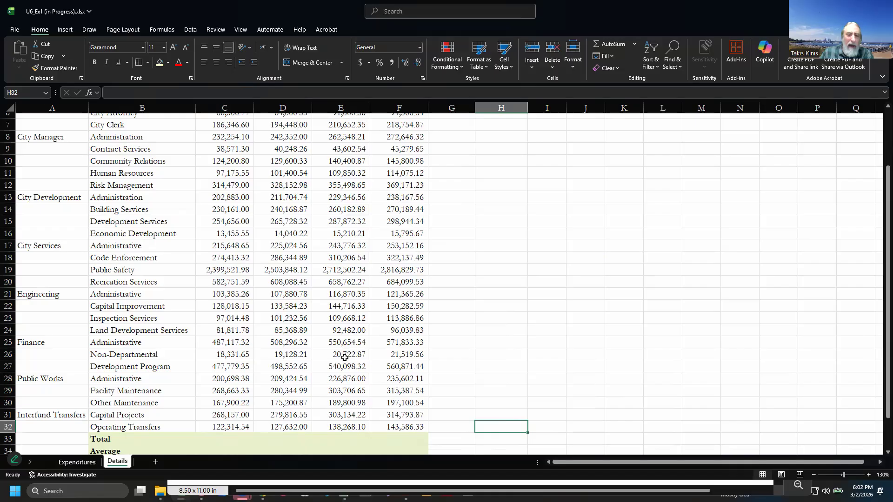
{"action": "scroll", "coordinate": [171, 346], "scroll_direction": "down", "scroll_amount": 2}
{"action": "left_click", "coordinate": [231, 367]}
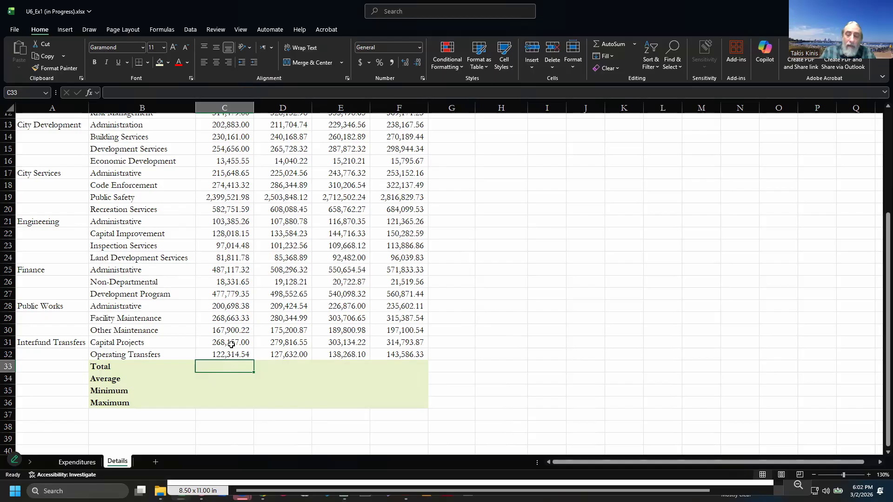
{"action": "type", "text": "=sum("}
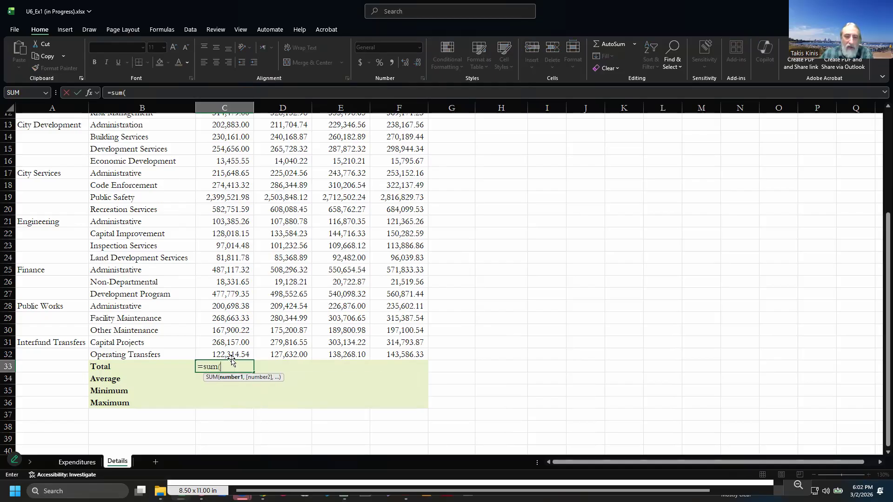
{"action": "left_click_drag", "start_coordinate": [233, 354], "coordinate": [221, 143]}
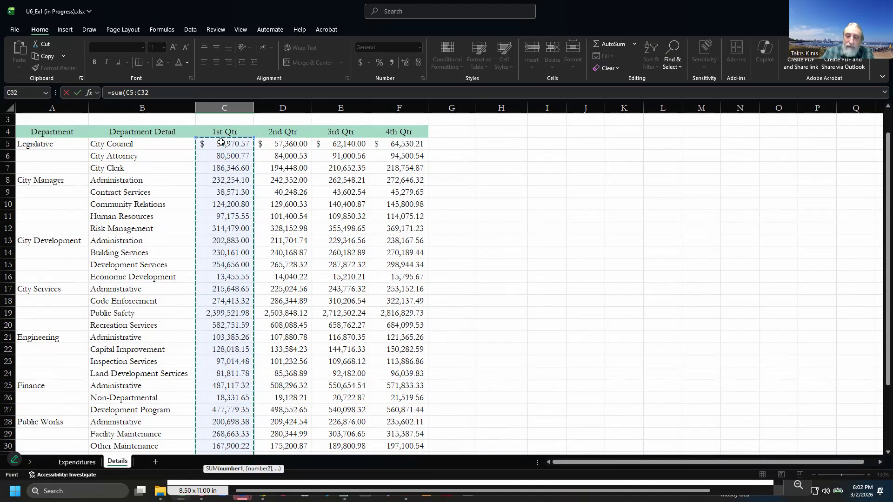
{"action": "key", "text": "Return"}
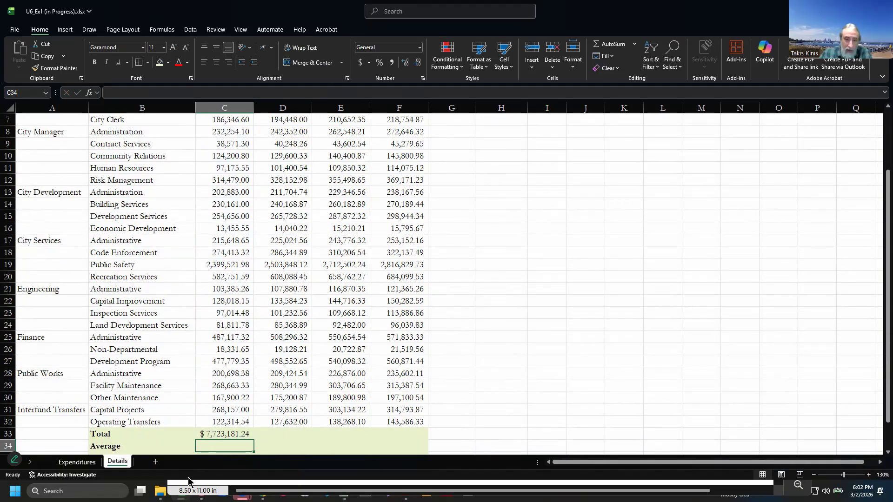
{"action": "left_click", "coordinate": [237, 433]}
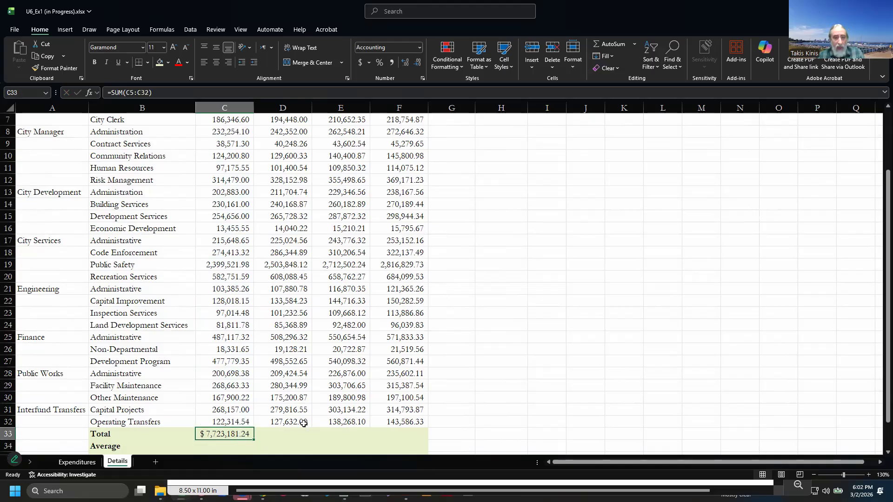
Enter =SUM(D5:D32) in D33 on Details and fill the formula across to F33 to total the remaining quarters
{"action": "left_click", "coordinate": [280, 432]}
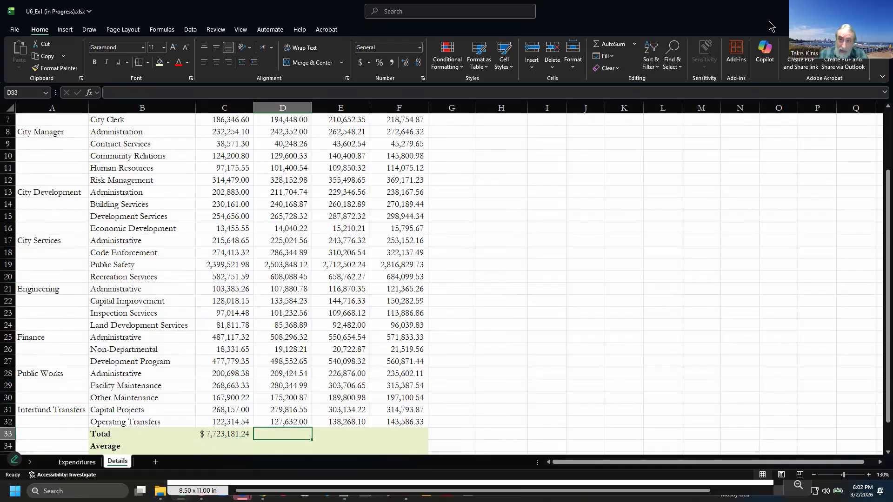
{"action": "left_click", "coordinate": [608, 45]}
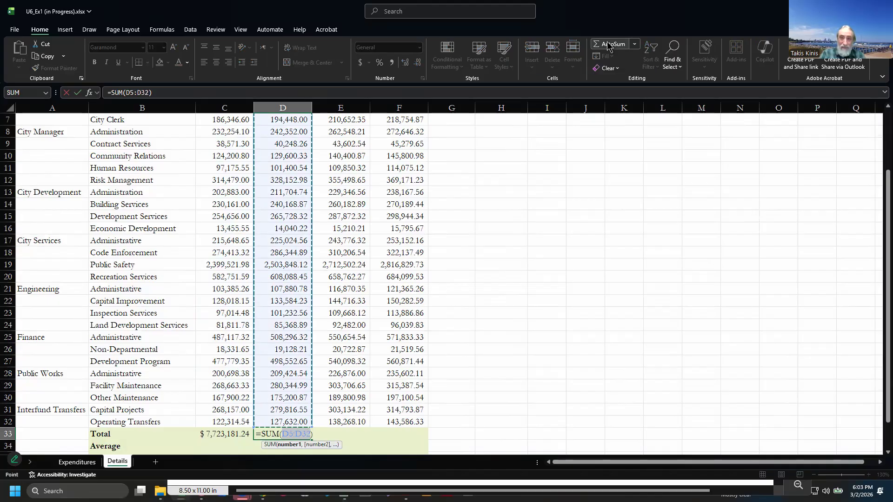
{"action": "key", "text": "Return"}
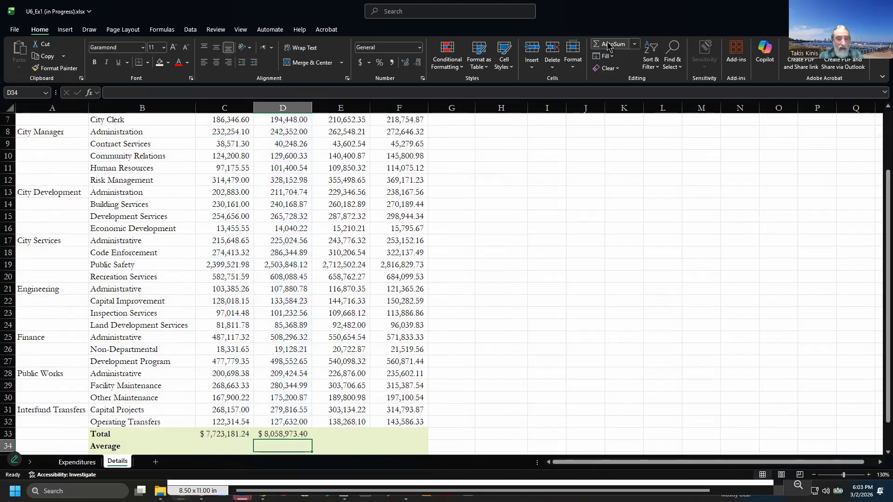
{"action": "left_click", "coordinate": [275, 433]}
{"action": "left_click_drag", "start_coordinate": [314, 438], "coordinate": [410, 438]}
{"action": "left_click", "coordinate": [515, 409]}
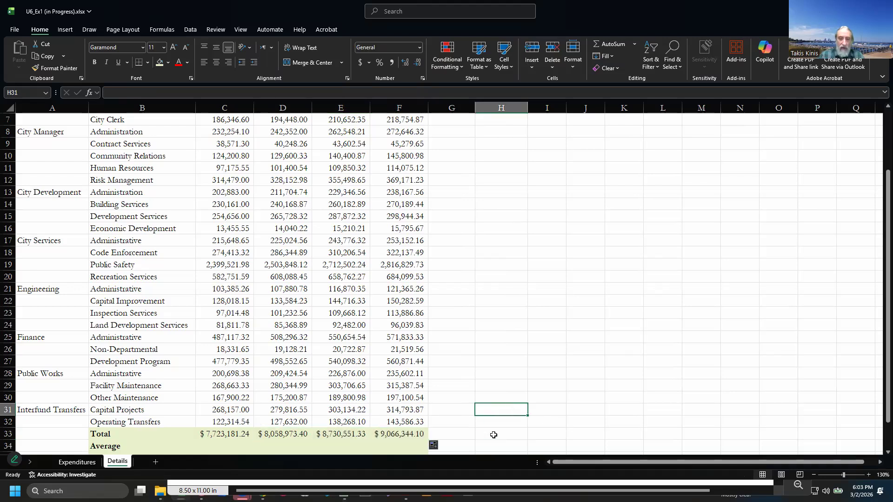
Try to calculate the 1st Qtr average by entering =AVG in C34
{"action": "scroll", "coordinate": [666, 304], "scroll_direction": "down", "scroll_amount": 3}
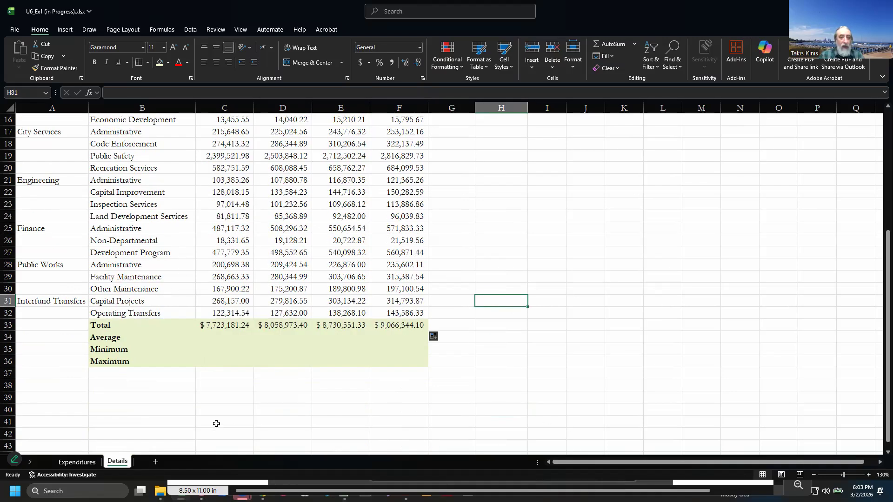
{"action": "left_click", "coordinate": [208, 334]}
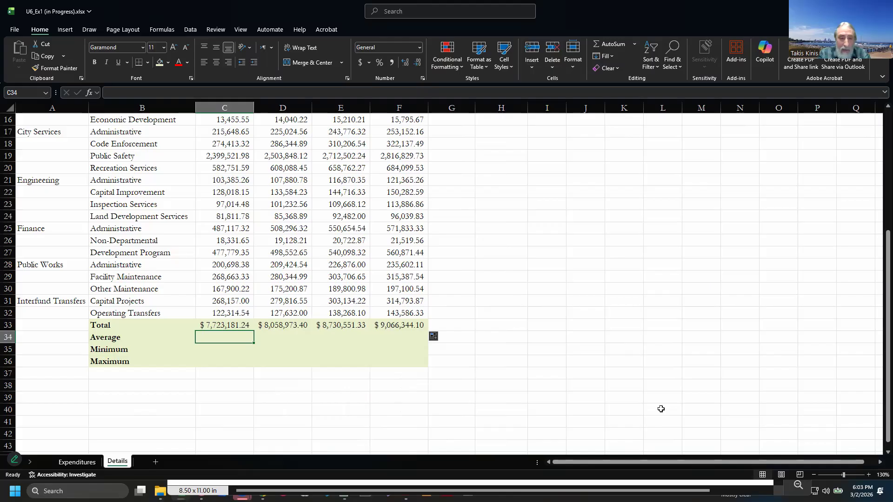
{"action": "type", "text": "=AV"}
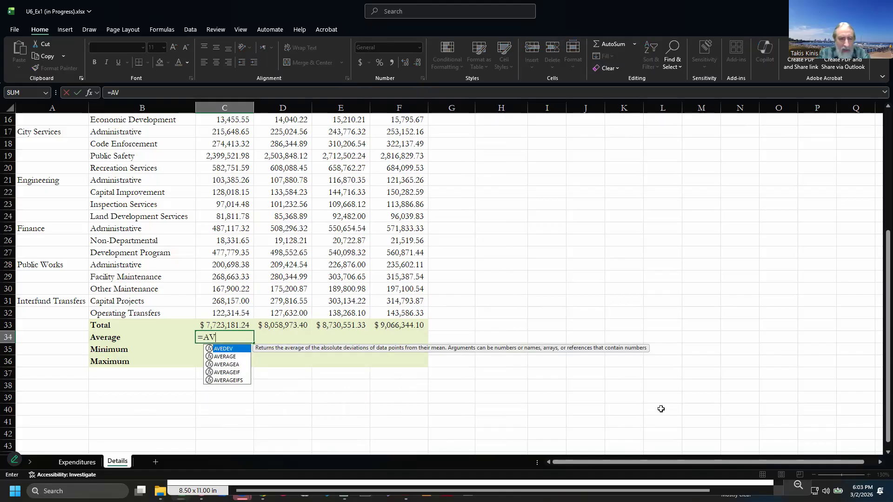
{"action": "type", "text": "G"}
{"action": "key", "text": "Return"}
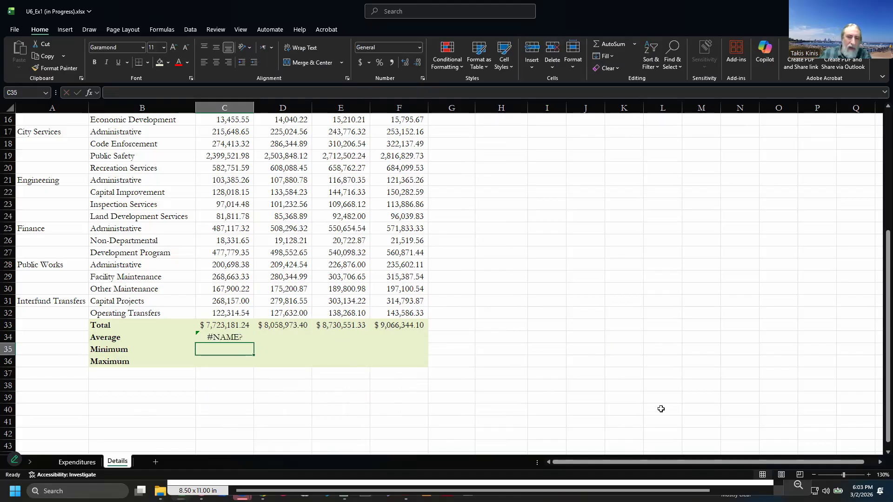
Correct the formula in C34 to =AVERAGE(C5:C32) and fill it across to F34
{"action": "left_click", "coordinate": [216, 337]}
{"action": "left_click", "coordinate": [139, 92]}
{"action": "key", "text": "BackSpace"}
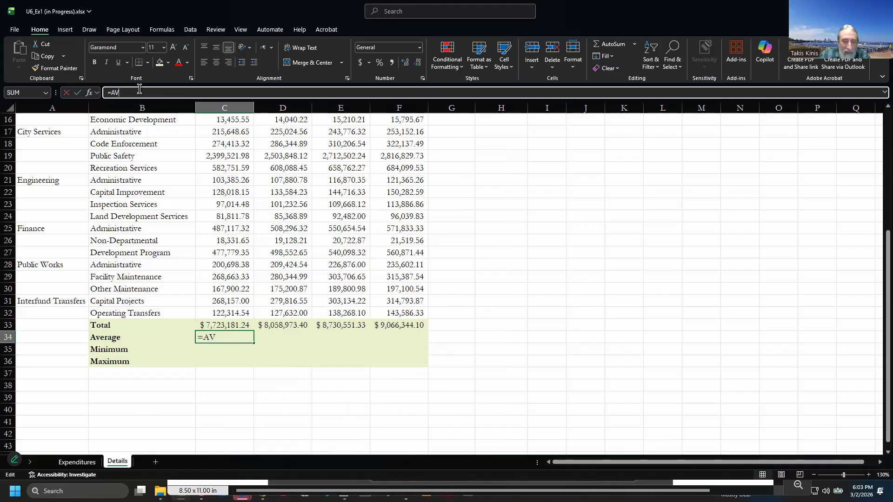
{"action": "type", "text": "E"}
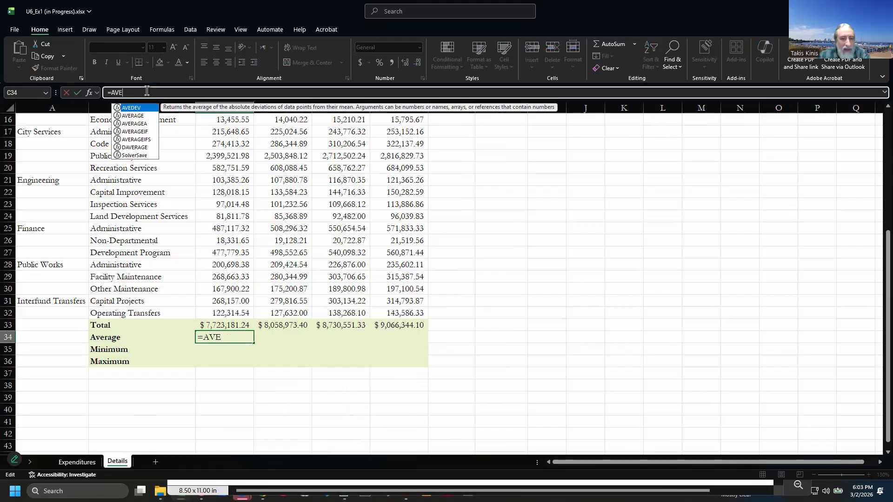
{"action": "left_click", "coordinate": [144, 116]}
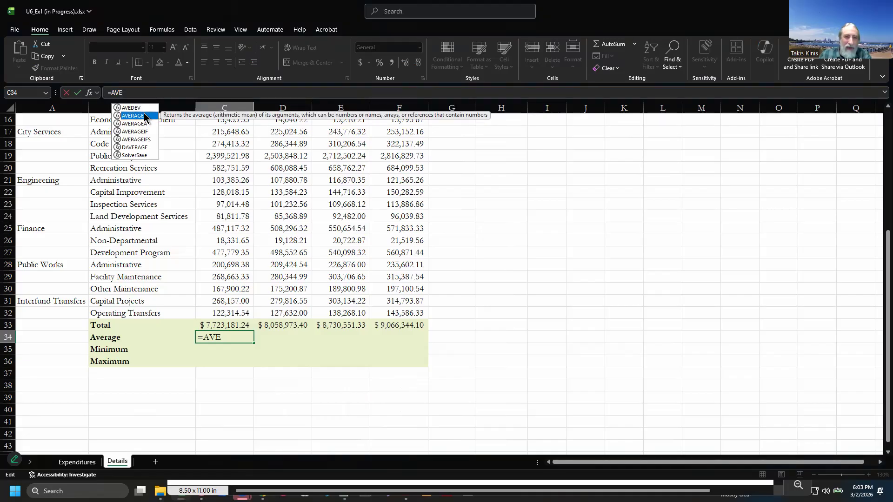
{"action": "double_click", "coordinate": [144, 117]}
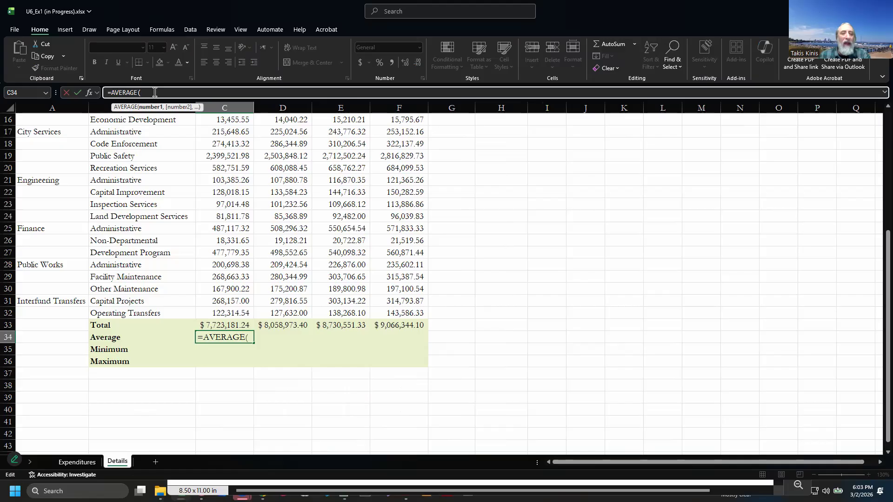
{"action": "left_click_drag", "start_coordinate": [226, 311], "coordinate": [207, 144]}
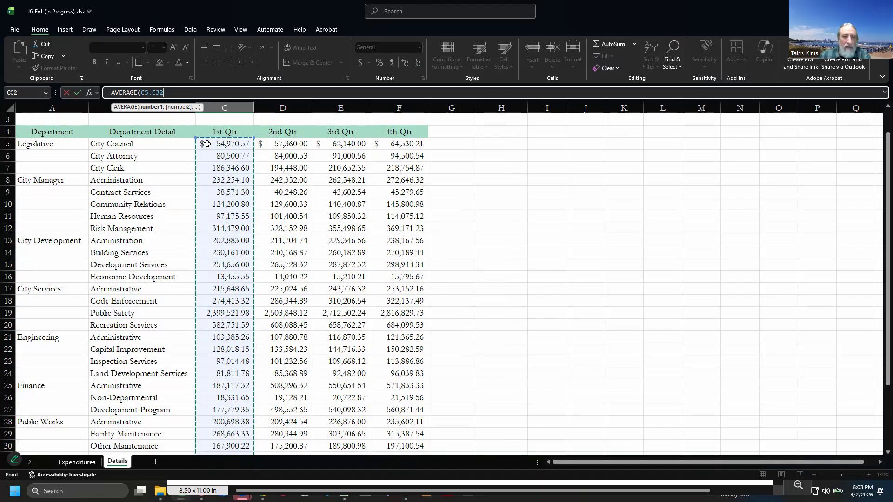
{"action": "key", "text": "Return"}
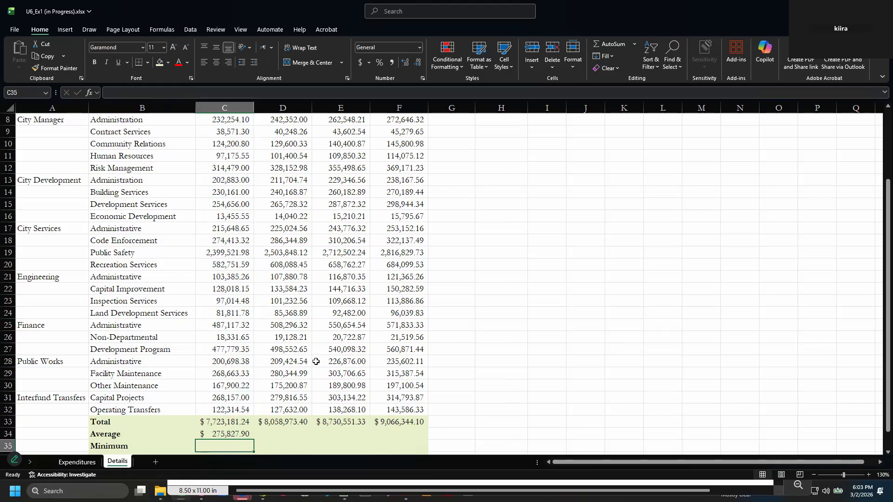
{"action": "left_click", "coordinate": [250, 438]}
{"action": "left_click_drag", "start_coordinate": [252, 442], "coordinate": [425, 444]}
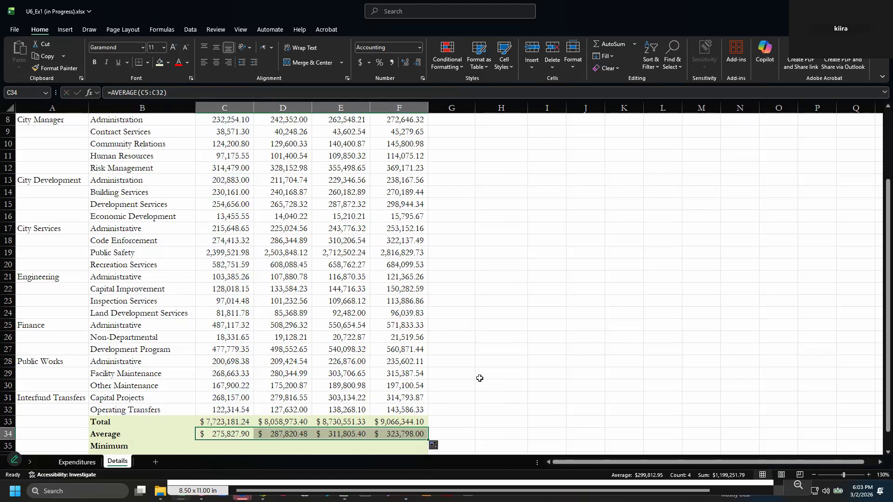
Make the summary cells C33:F36 bold and autofit the width of column D
{"action": "scroll", "coordinate": [265, 402], "scroll_direction": "down", "scroll_amount": 2}
{"action": "left_click_drag", "start_coordinate": [228, 352], "coordinate": [393, 385]}
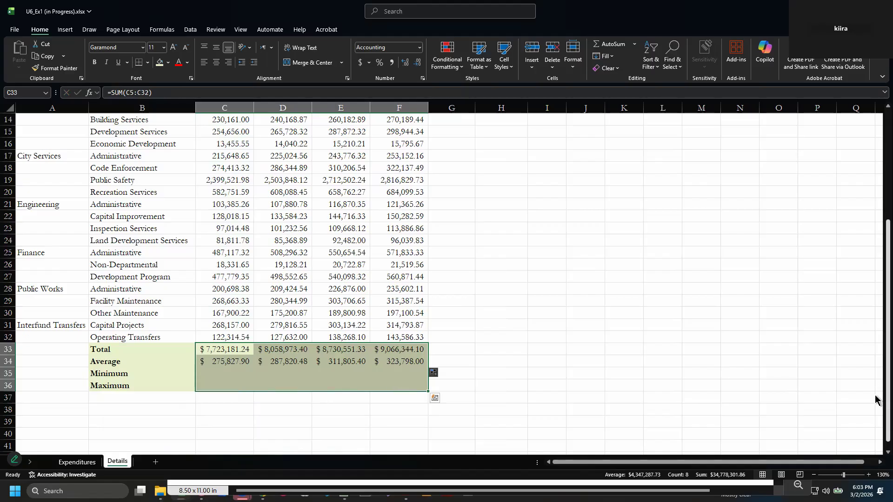
{"action": "key", "text": "ctrl+b"}
{"action": "double_click", "coordinate": [311, 109]}
{"action": "left_click", "coordinate": [525, 298]}
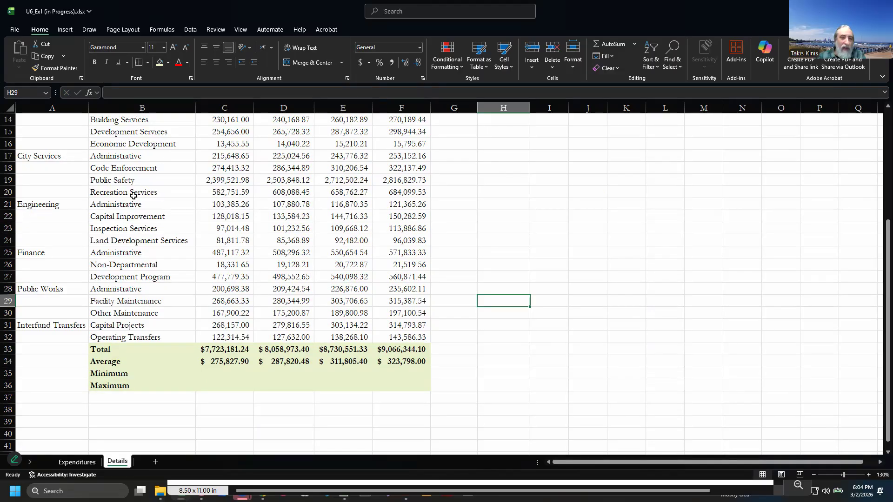
Insert a blank row above Engineering at row 21 and label it subtotal in A21
{"action": "left_click", "coordinate": [8, 204]}
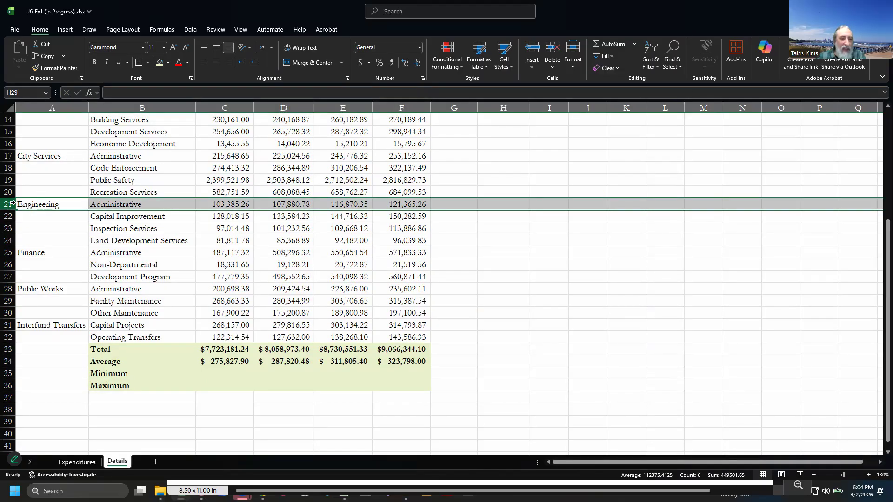
{"action": "right_click", "coordinate": [9, 203]}
{"action": "left_click", "coordinate": [28, 309]}
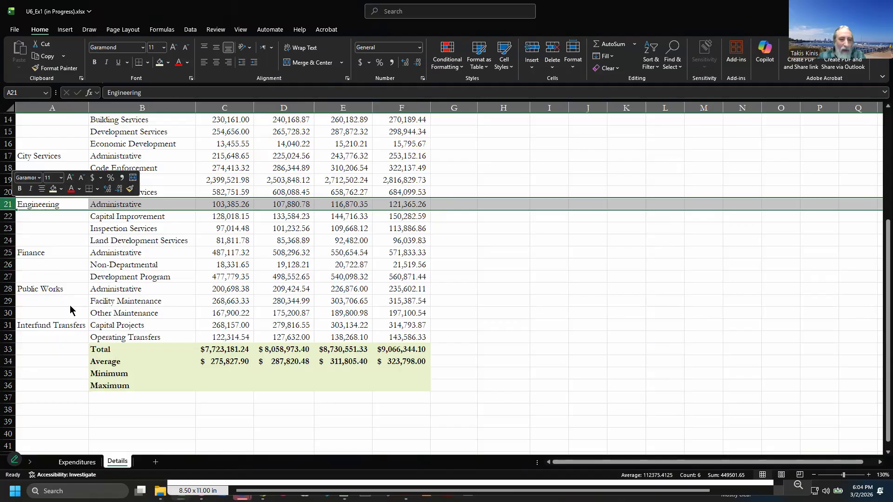
{"action": "left_click", "coordinate": [46, 206]}
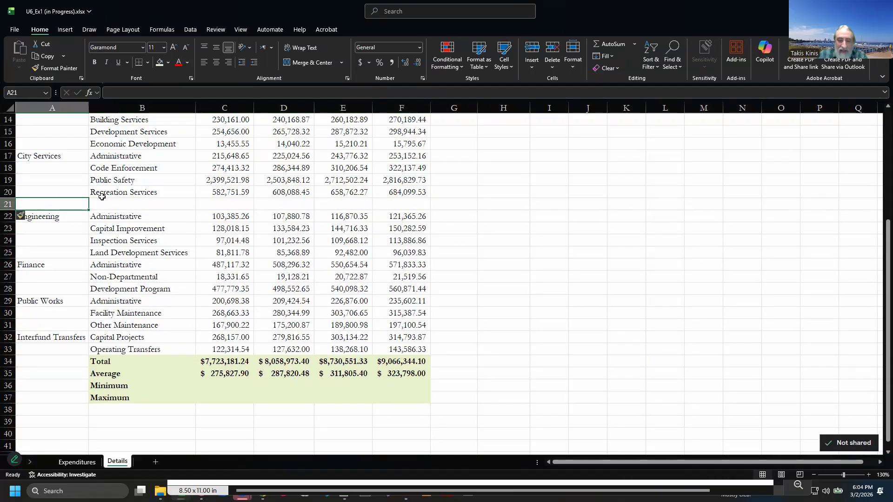
{"action": "type", "text": "subtotal"}
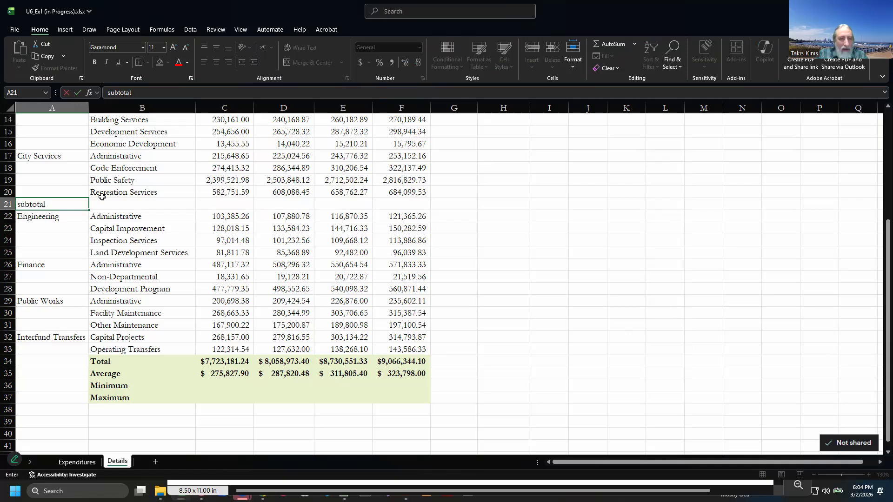
{"action": "key", "text": "Tab"}
{"action": "key", "text": "Tab"}
{"action": "key", "text": "Tab"}
{"action": "key", "text": "Left"}
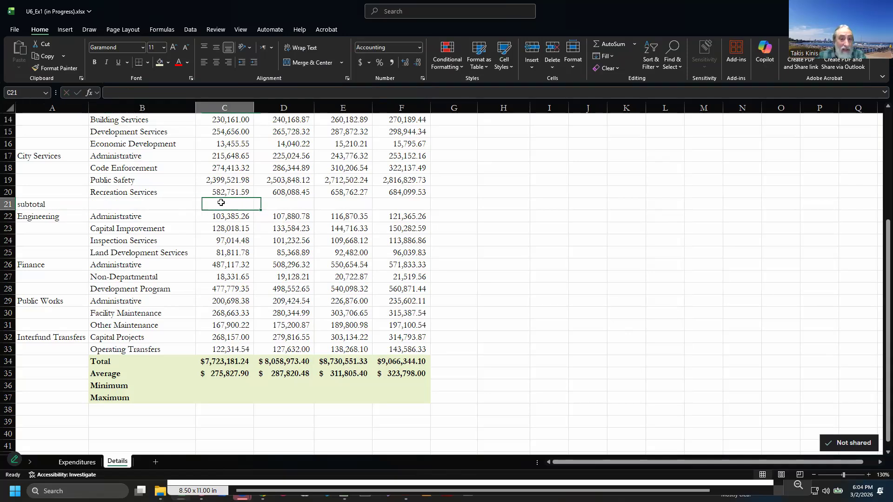
Delete the inserted subtotal row above Engineering
{"action": "left_click", "coordinate": [271, 204]}
{"action": "left_click", "coordinate": [355, 201]}
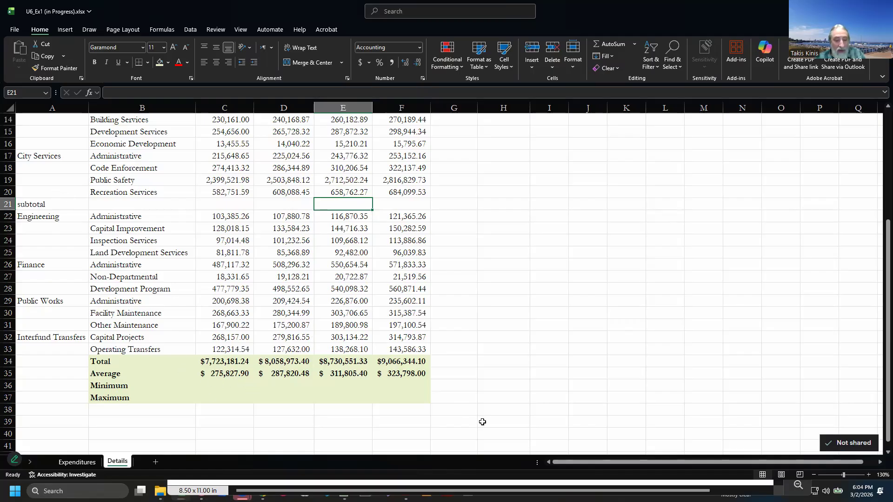
{"action": "key", "text": "shift+space"}
{"action": "key", "text": "ctrl+minus"}
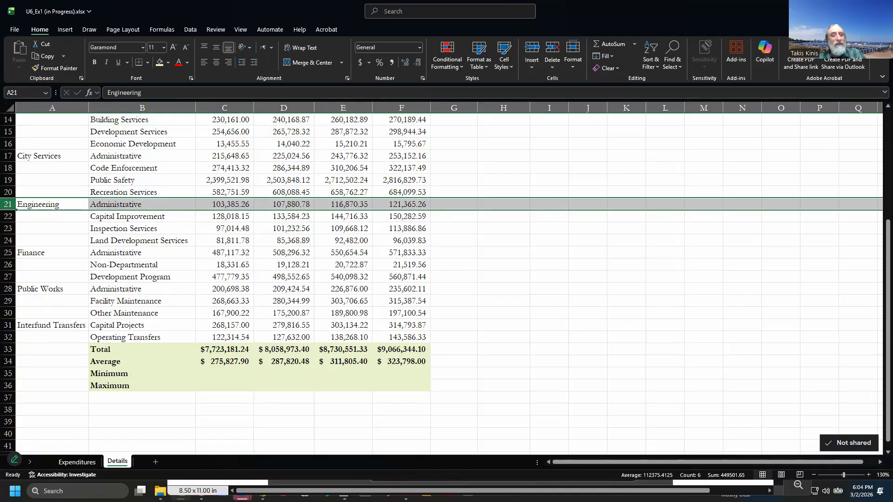
Enter =MIN(C5:C32) in C35 for the 1st Qtr minimum and fill it across to F35
{"action": "left_click", "coordinate": [224, 373]}
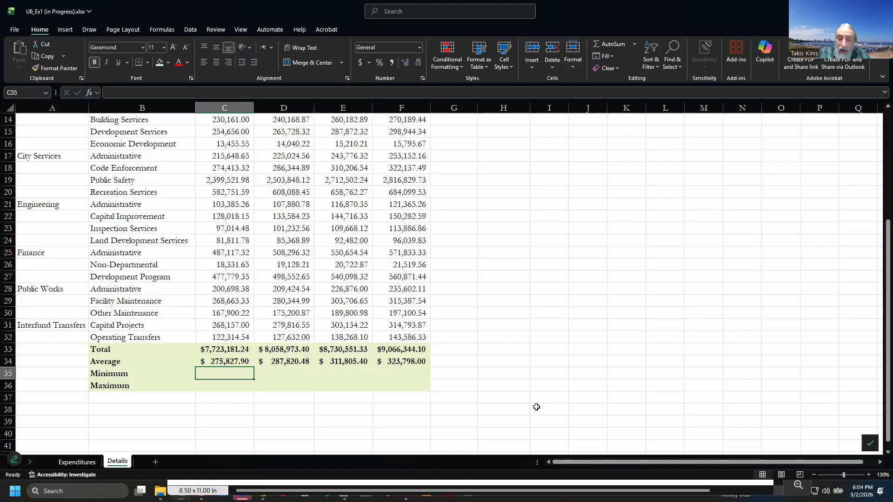
{"action": "type", "text": "=mi"}
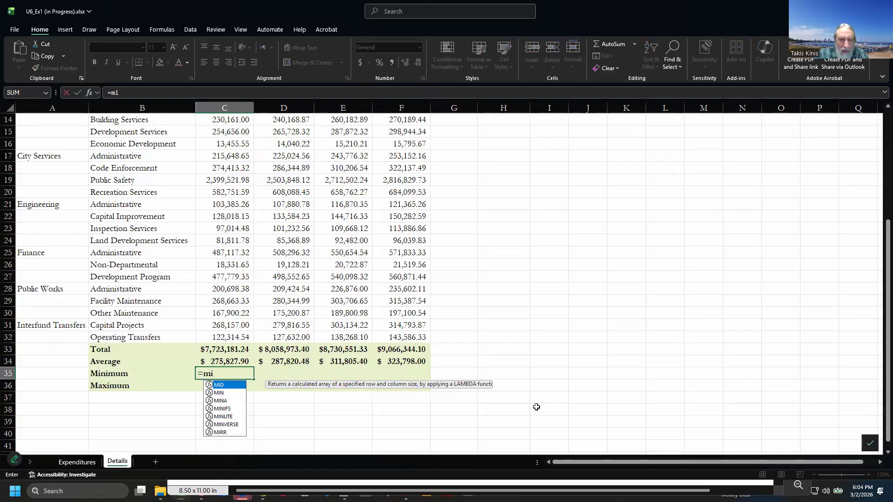
{"action": "type", "text": "n"}
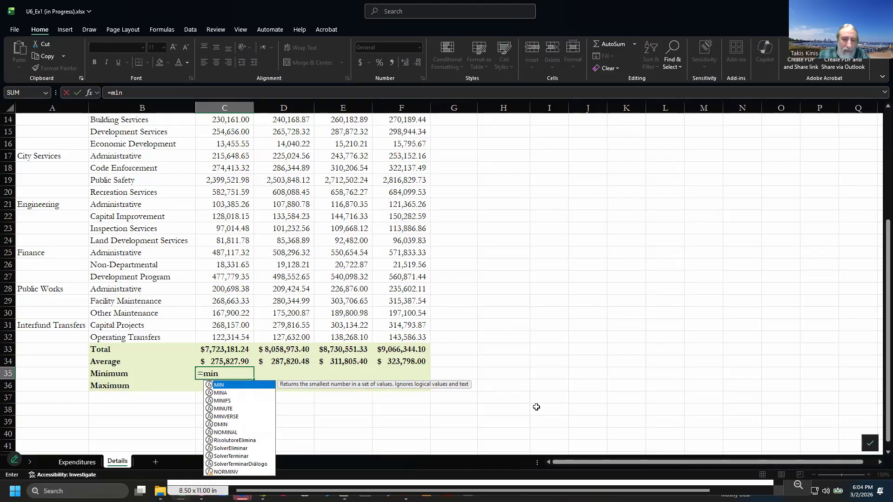
{"action": "type", "text": "("}
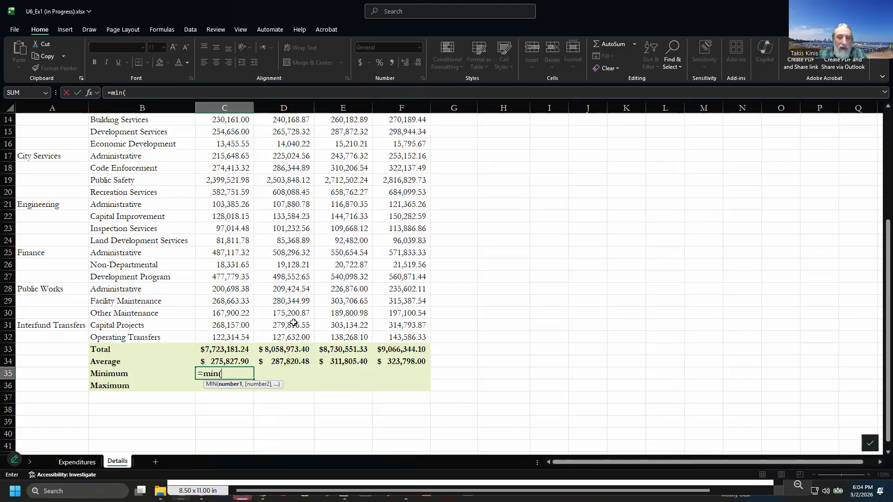
{"action": "left_click_drag", "start_coordinate": [222, 337], "coordinate": [227, 144]}
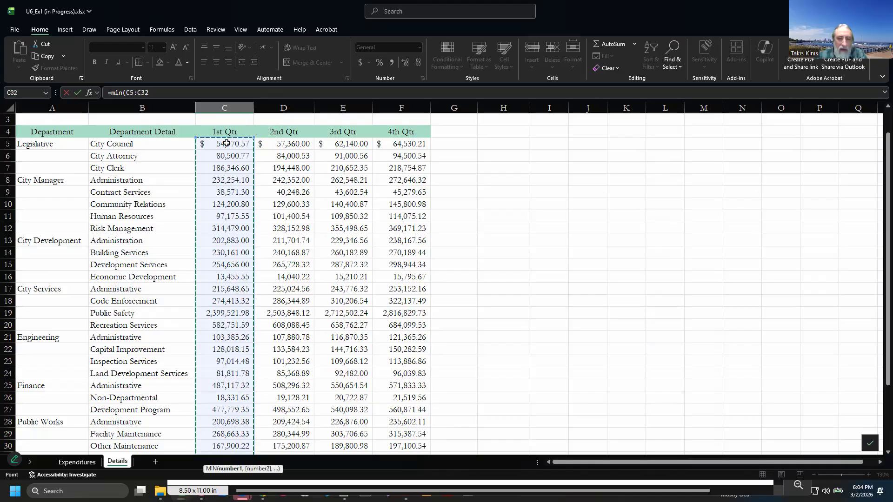
{"action": "key", "text": "Return"}
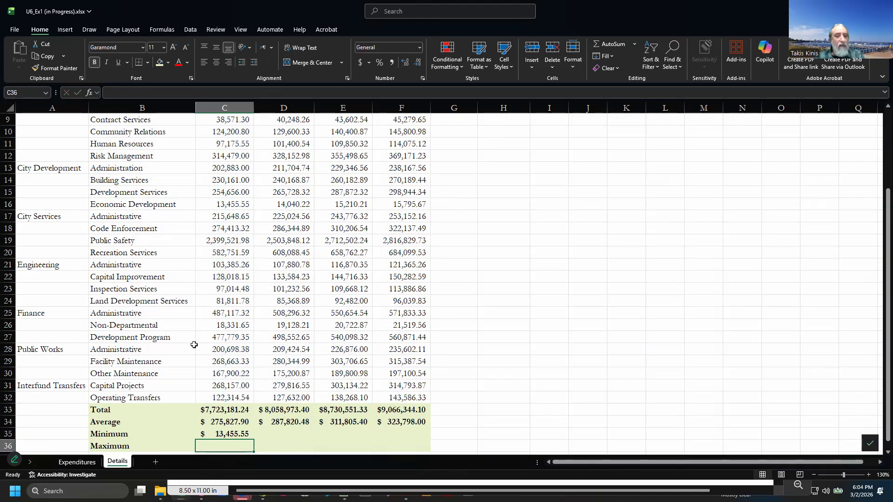
{"action": "left_click", "coordinate": [224, 434]}
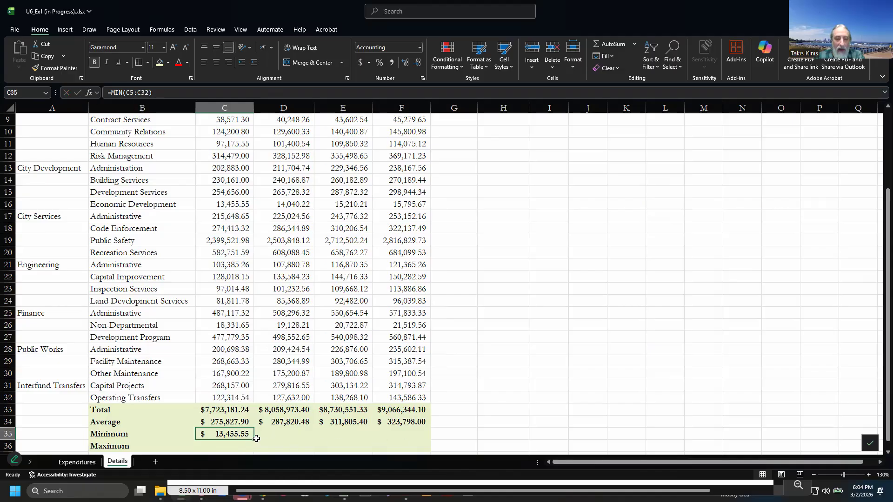
{"action": "left_click_drag", "start_coordinate": [253, 440], "coordinate": [421, 444]}
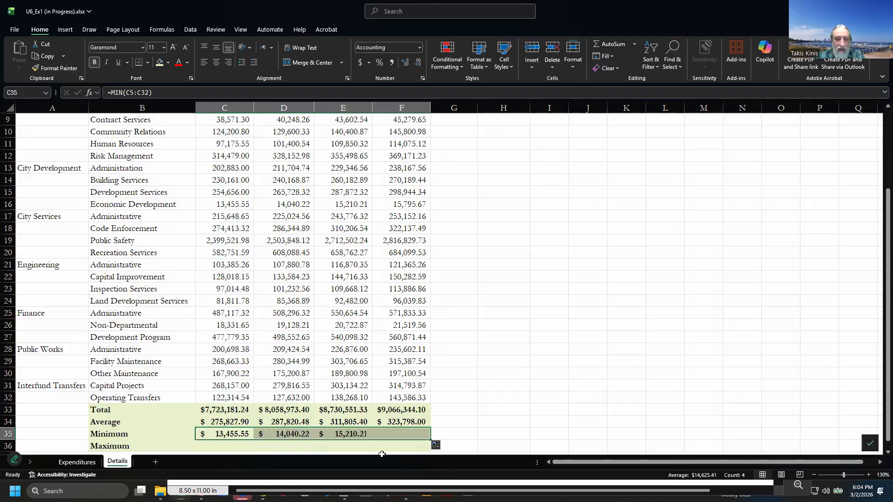
Copy the 1st Qtr minimum formula from C35 into the Maximum cell C36
{"action": "left_click", "coordinate": [227, 432]}
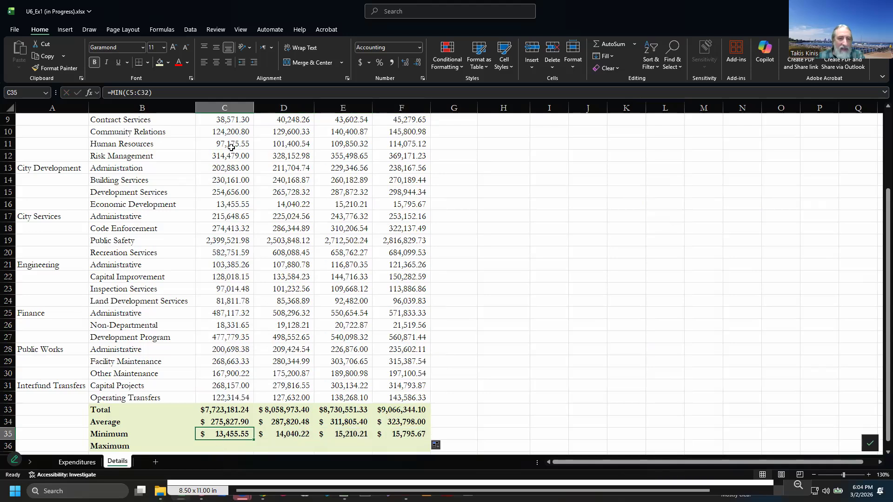
{"action": "key", "text": "F2"}
{"action": "key", "text": "shift+Home"}
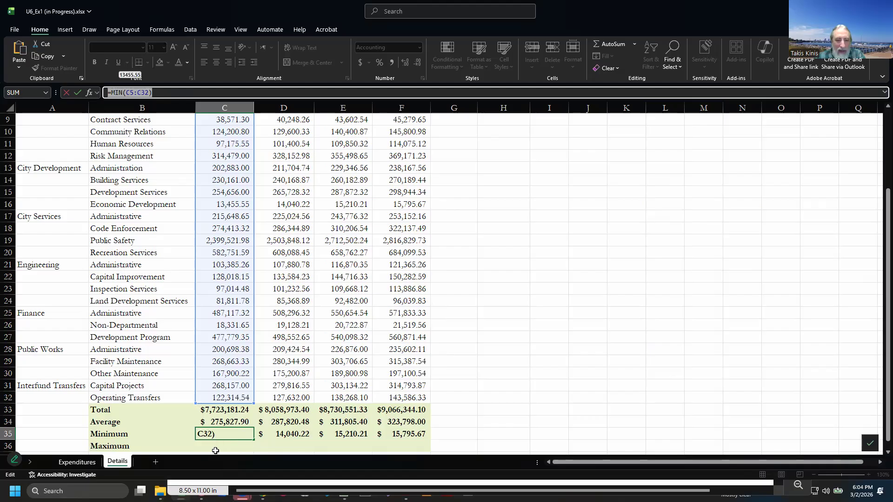
{"action": "key", "text": "Escape"}
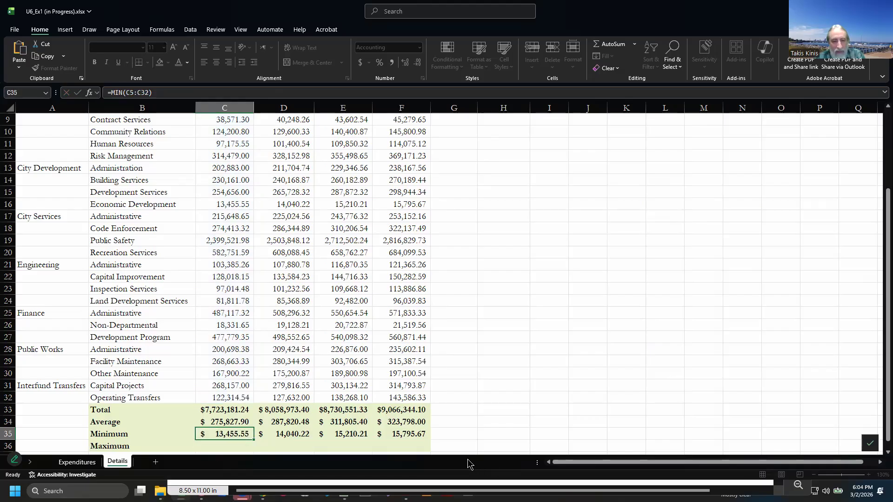
{"action": "key", "text": "ctrl+c"}
{"action": "left_click", "coordinate": [229, 450]}
{"action": "key", "text": "ctrl+v"}
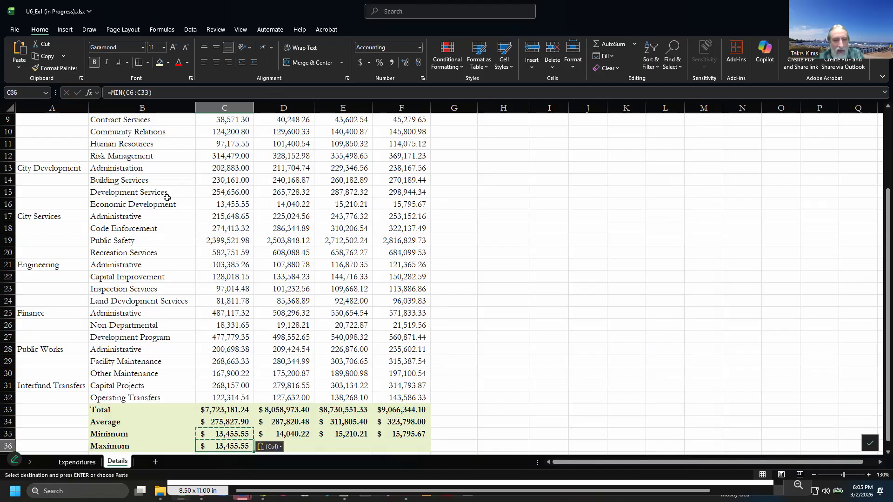
Change the function in the C36 formula from MIN to MAX
{"action": "left_click", "coordinate": [122, 89]}
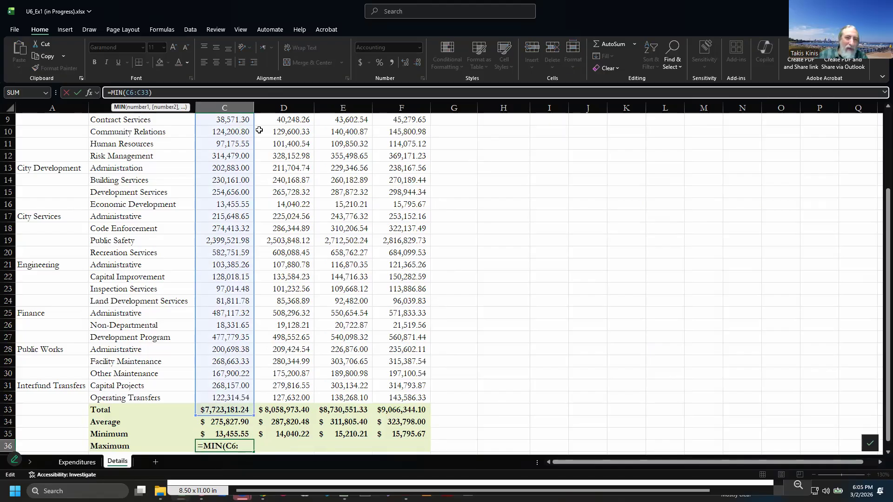
{"action": "key", "text": "BackSpace"}
{"action": "key", "text": "BackSpace"}
{"action": "key", "text": "BackSpace"}
{"action": "type", "text": "Max"}
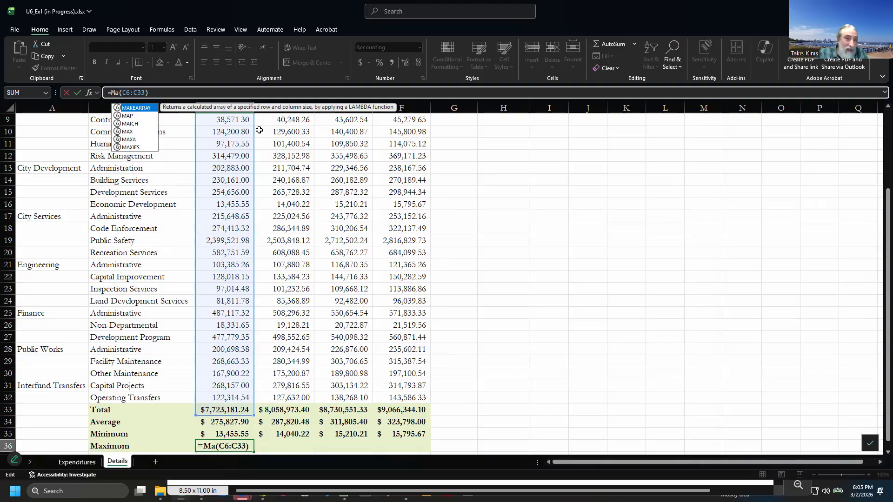
{"action": "key", "text": "Return"}
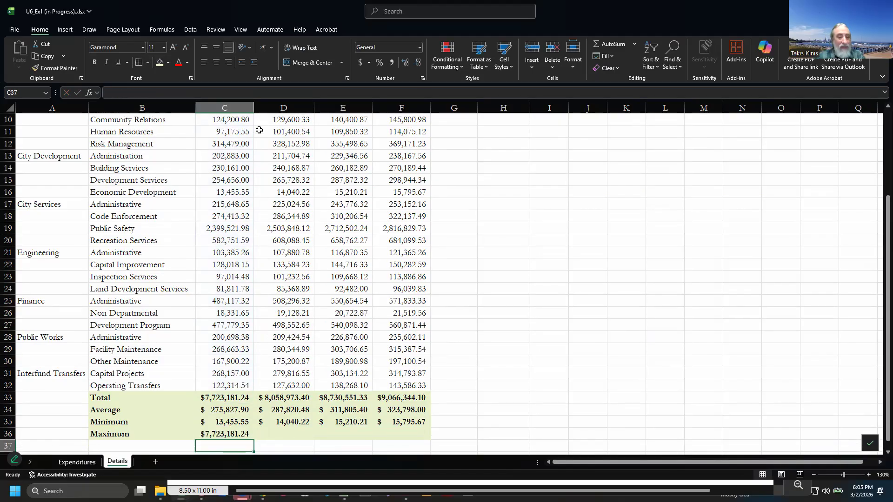
Correct the range in the C36 maximum formula so it reads =MAX(C5:C32)
{"action": "left_click", "coordinate": [218, 423]}
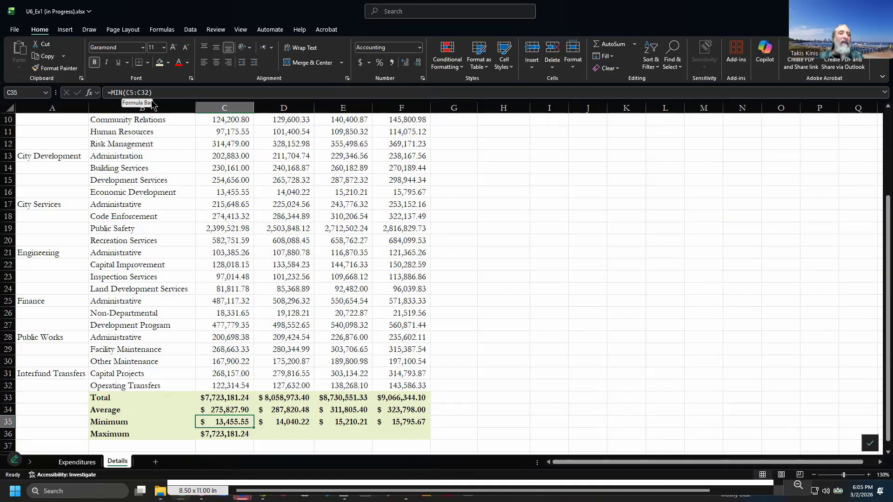
{"action": "left_click", "coordinate": [247, 438]}
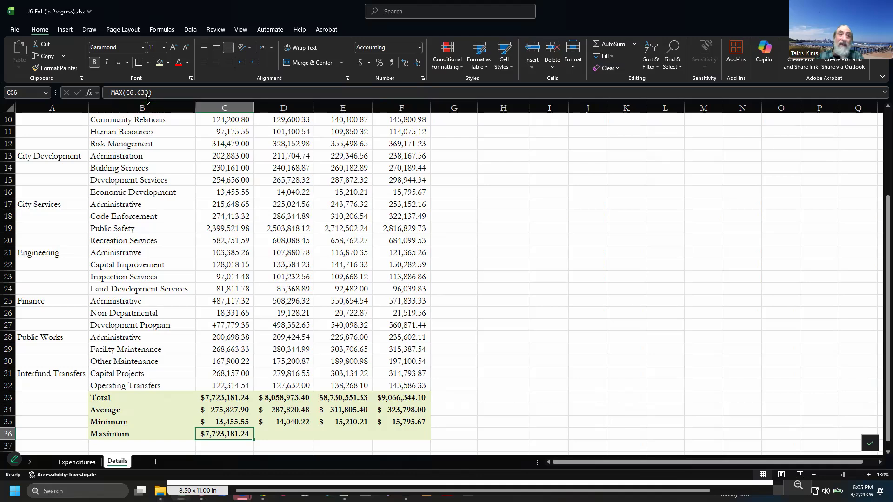
{"action": "left_click", "coordinate": [130, 93]}
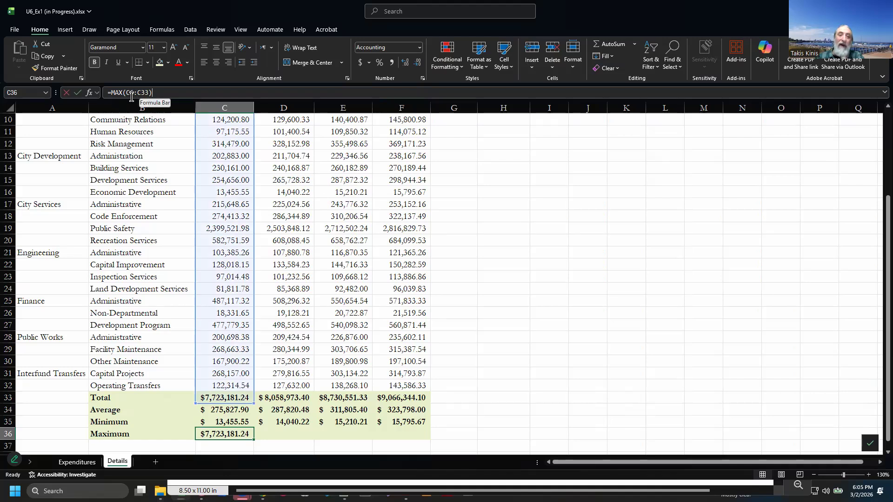
{"action": "key", "text": "Delete"}
{"action": "type", "text": "5"}
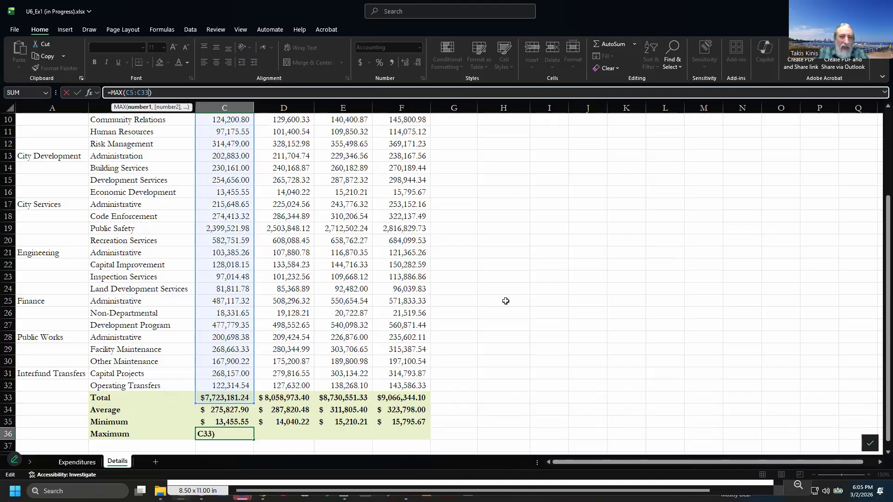
{"action": "key", "text": "Return"}
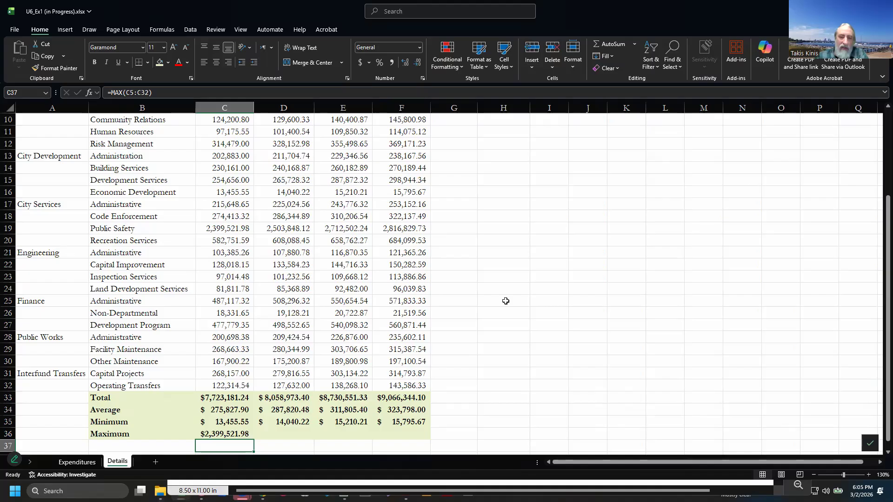
Check the 1st Qtr maximum against the Public Safety amount and fill the C36 formula across to F36
{"action": "scroll", "coordinate": [203, 166], "scroll_direction": "up", "scroll_amount": 2}
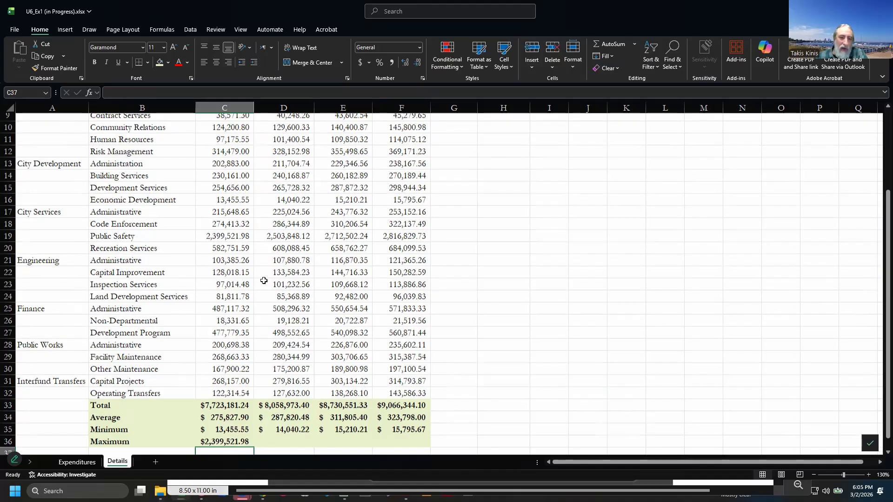
{"action": "scroll", "coordinate": [228, 174], "scroll_direction": "down", "scroll_amount": 2}
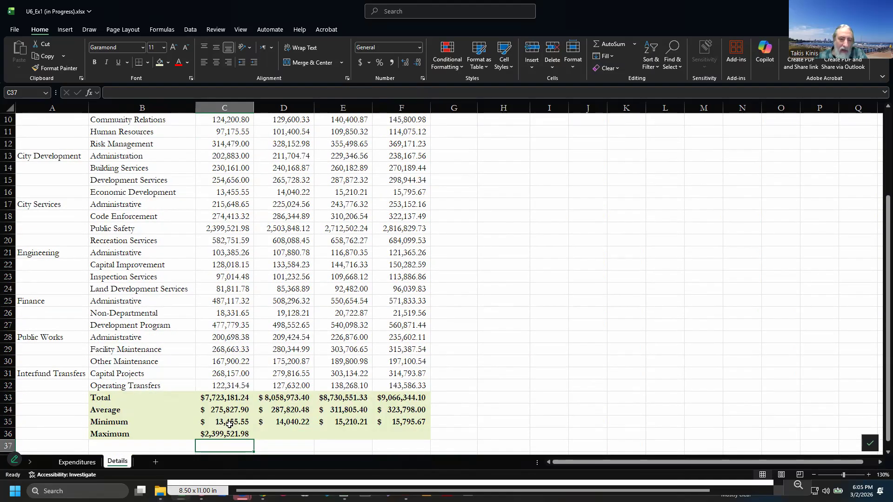
{"action": "left_click", "coordinate": [221, 230]}
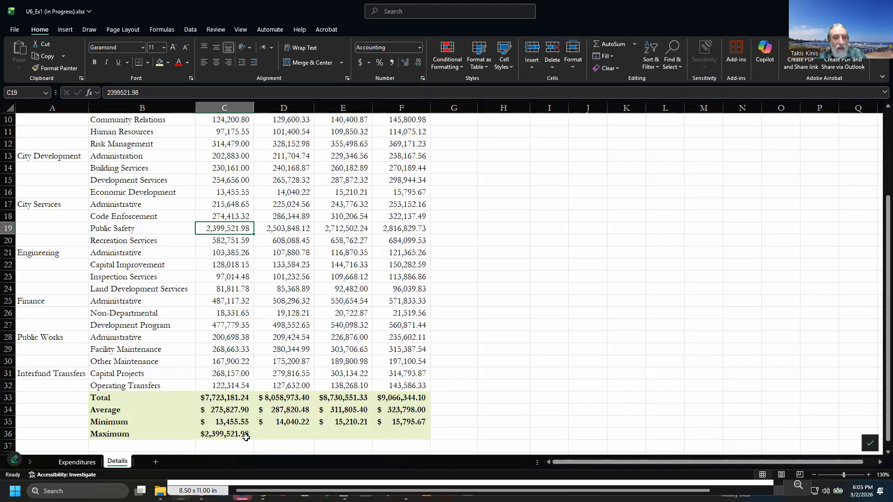
{"action": "left_click", "coordinate": [224, 434]}
{"action": "left_click_drag", "start_coordinate": [254, 440], "coordinate": [421, 439]}
{"action": "left_click", "coordinate": [496, 423]}
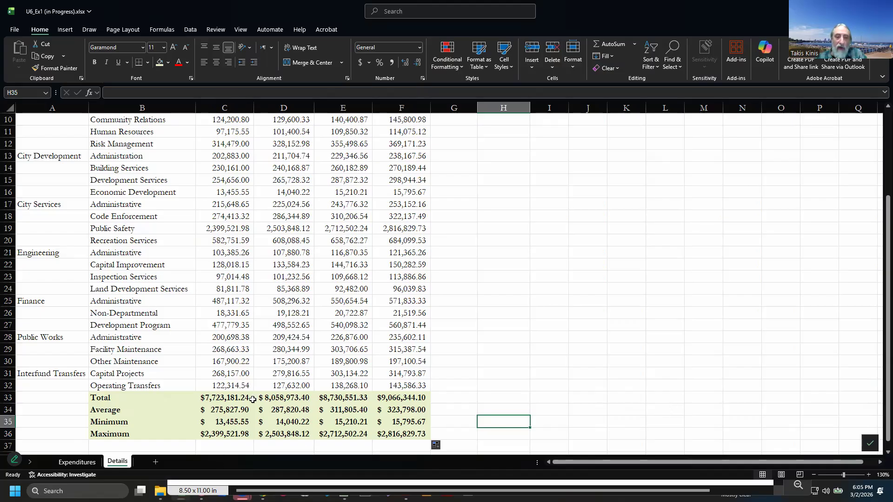
Compare the quarterly totals in C33:F33 on Details with Total Expenditures in row 11 of Expenditures, and review the Details summary rows
{"action": "left_click_drag", "start_coordinate": [212, 398], "coordinate": [412, 399]}
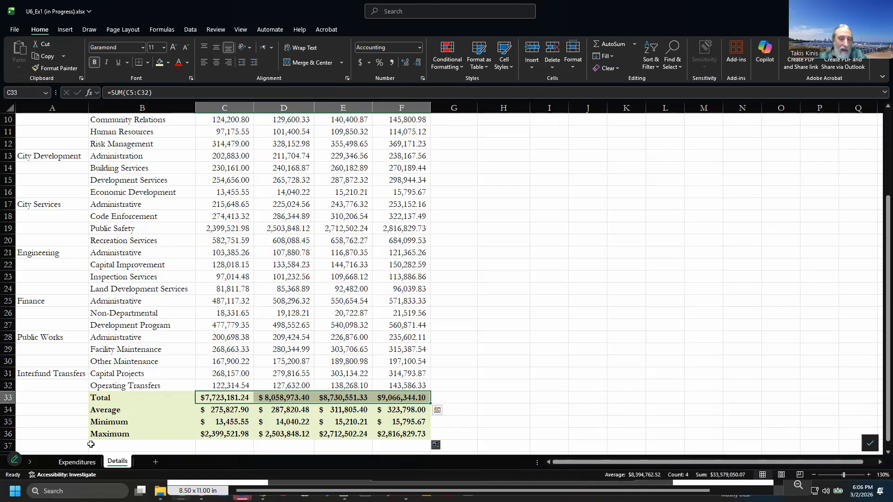
{"action": "left_click", "coordinate": [83, 462]}
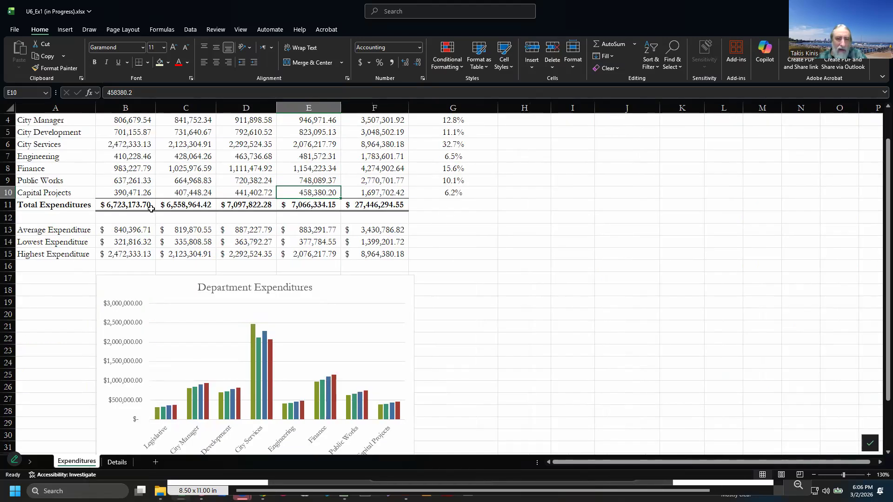
{"action": "left_click_drag", "start_coordinate": [110, 204], "coordinate": [302, 204]}
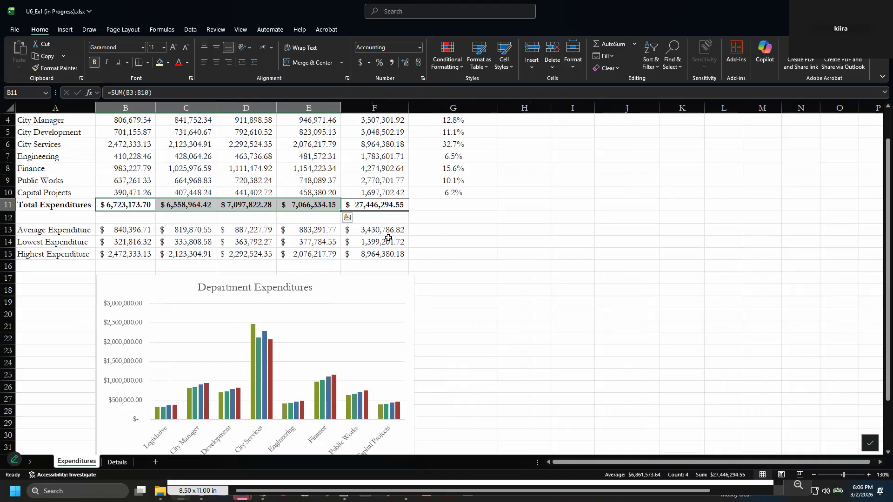
{"action": "left_click", "coordinate": [373, 207]}
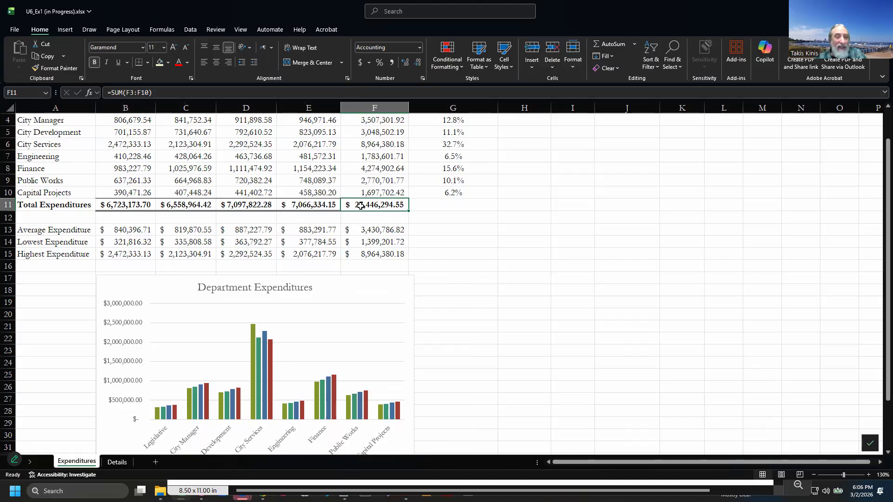
{"action": "left_click", "coordinate": [309, 192]}
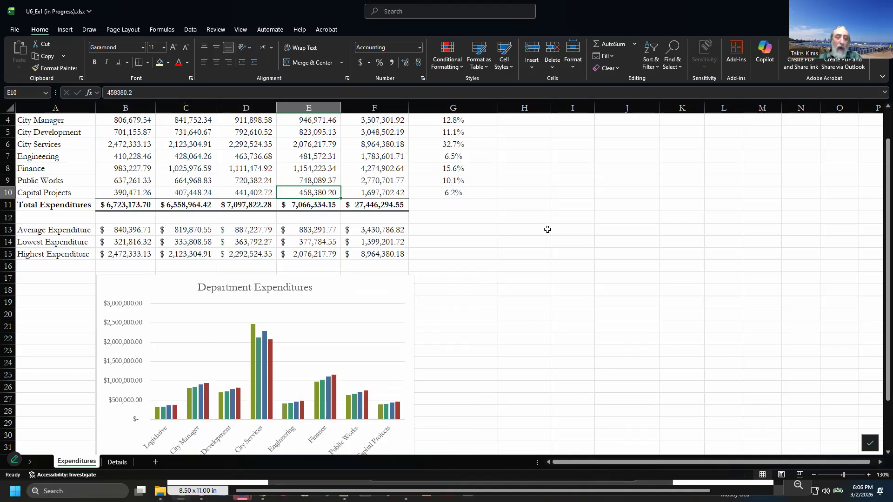
{"action": "left_click", "coordinate": [116, 462]}
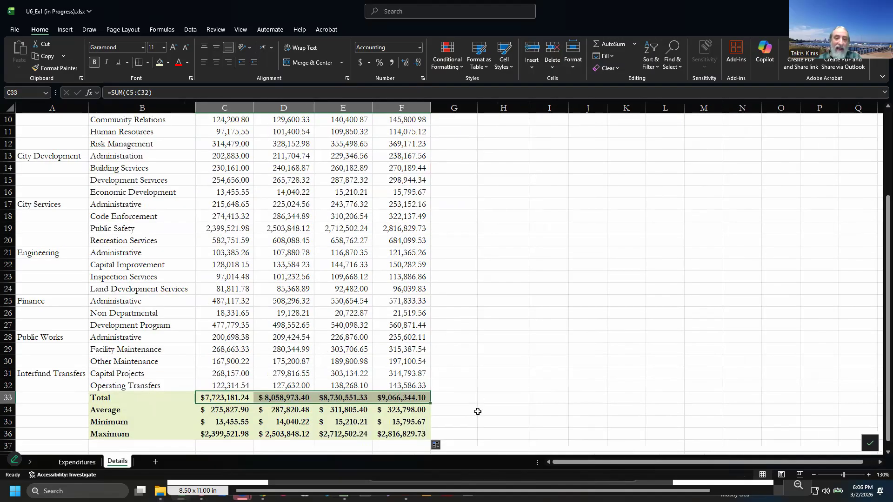
{"action": "scroll", "coordinate": [477, 412], "scroll_direction": "down", "scroll_amount": 1}
{"action": "scroll", "coordinate": [475, 409], "scroll_direction": "down", "scroll_amount": 1}
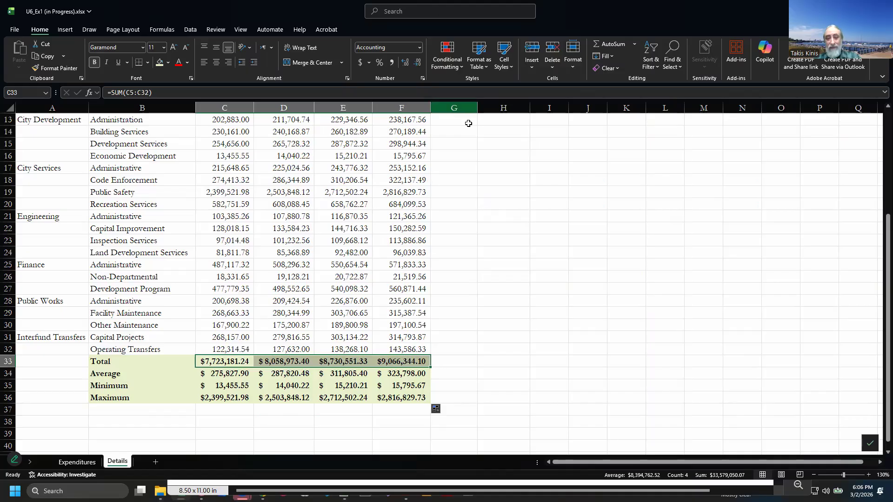
{"action": "left_click", "coordinate": [326, 401]}
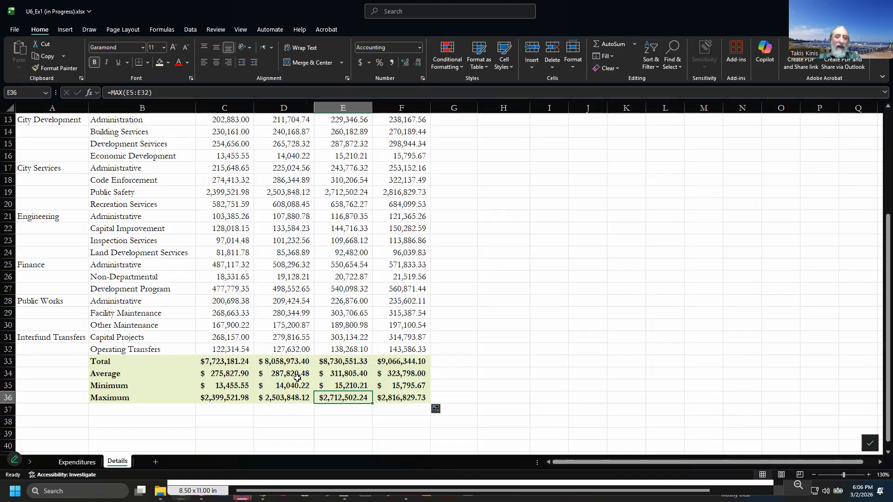
{"action": "scroll", "coordinate": [533, 369], "scroll_direction": "down", "scroll_amount": 2}
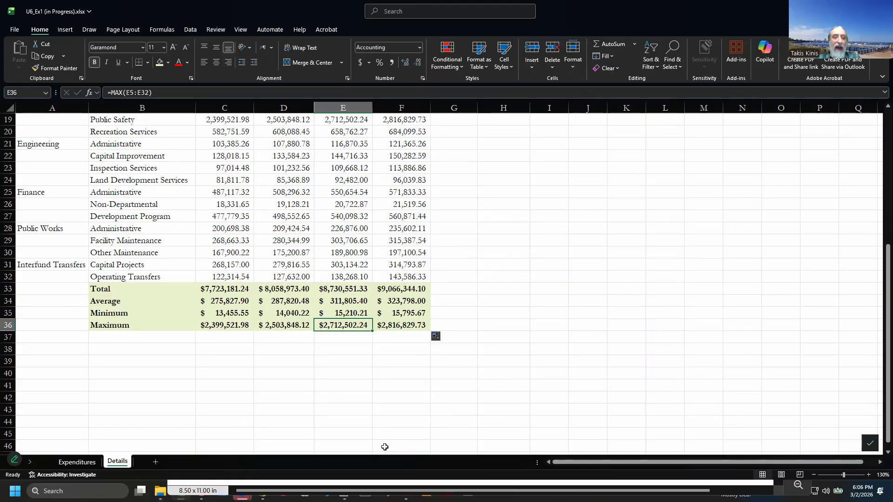
Review the U6 - Ex1 assignment instructions in the browser and the reference PDF, and return to the Details sheet in Excel
{"action": "key", "text": "alt+Tab"}
{"action": "key", "text": "alt+Tab"}
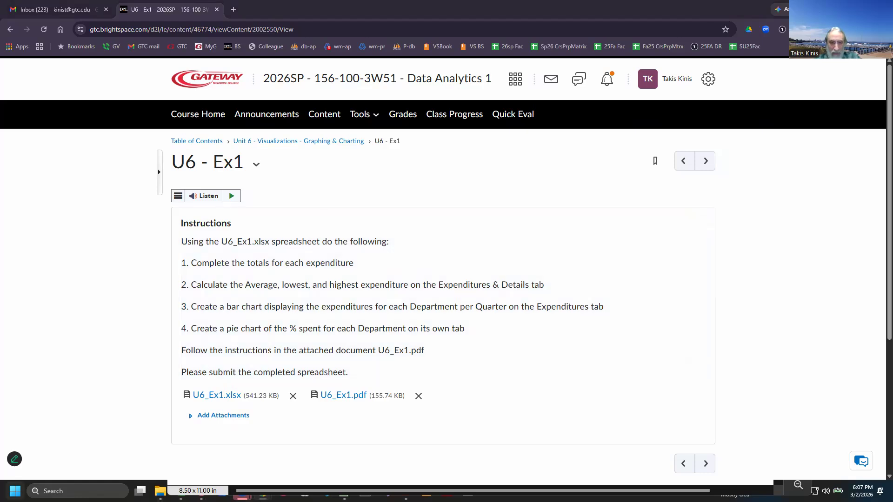
{"action": "key", "text": "alt+Tab"}
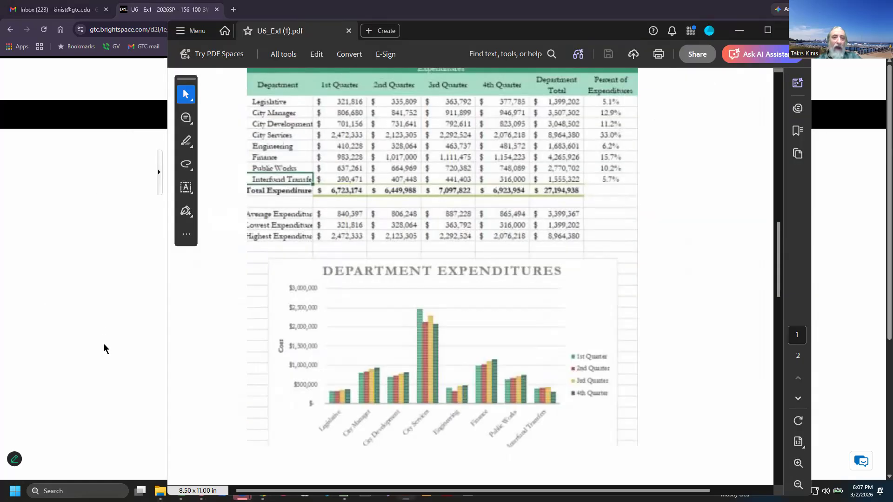
{"action": "key", "text": "alt+Tab"}
{"action": "key", "text": "alt+Tab"}
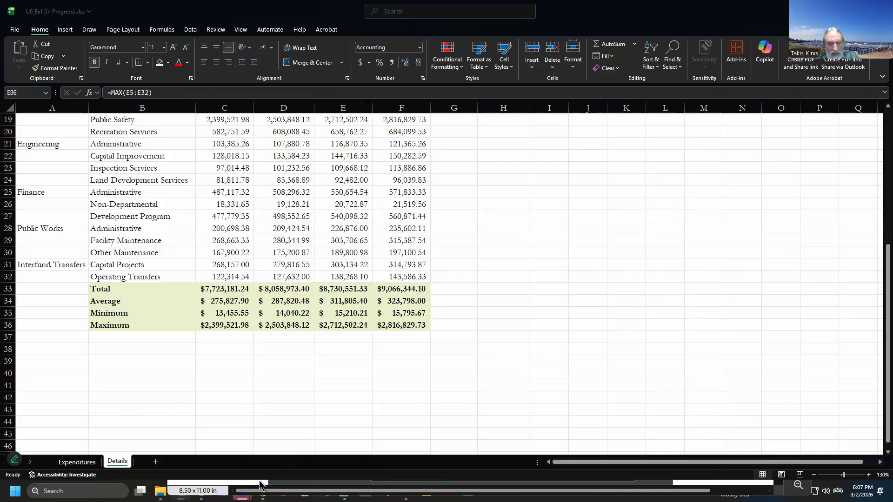
{"action": "key", "text": "alt+Tab"}
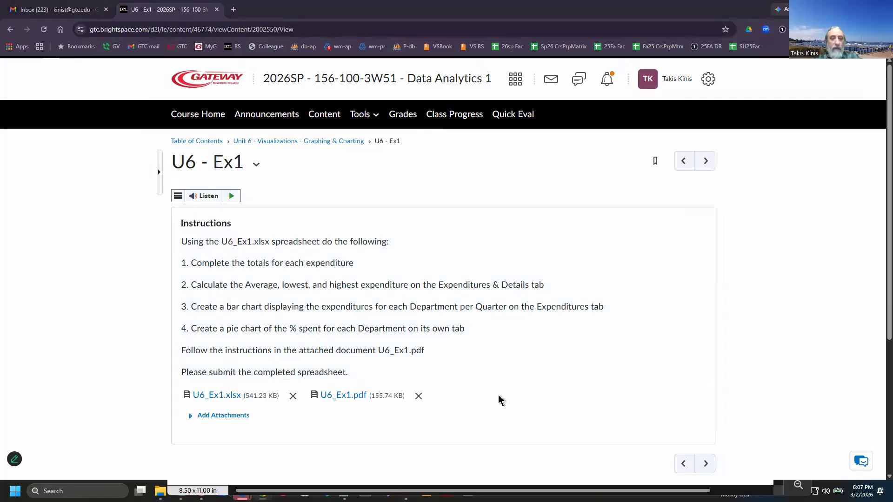
{"action": "key", "text": "alt+Tab"}
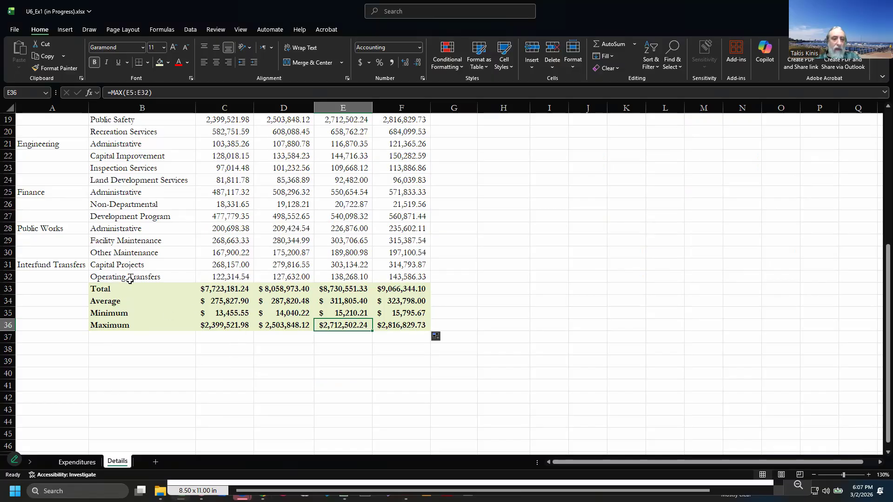
{"action": "scroll", "coordinate": [441, 346], "scroll_direction": "up", "scroll_amount": 3}
{"action": "scroll", "coordinate": [441, 347], "scroll_direction": "up", "scroll_amount": 2}
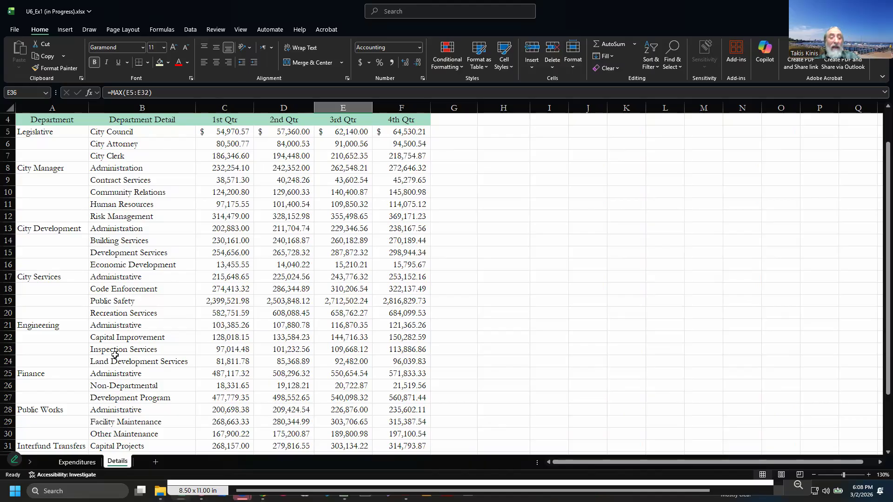
On the Expenditures sheet, preview a 3-D pie chart of the percentages in G3:G10 without inserting it
{"action": "left_click", "coordinate": [77, 462]}
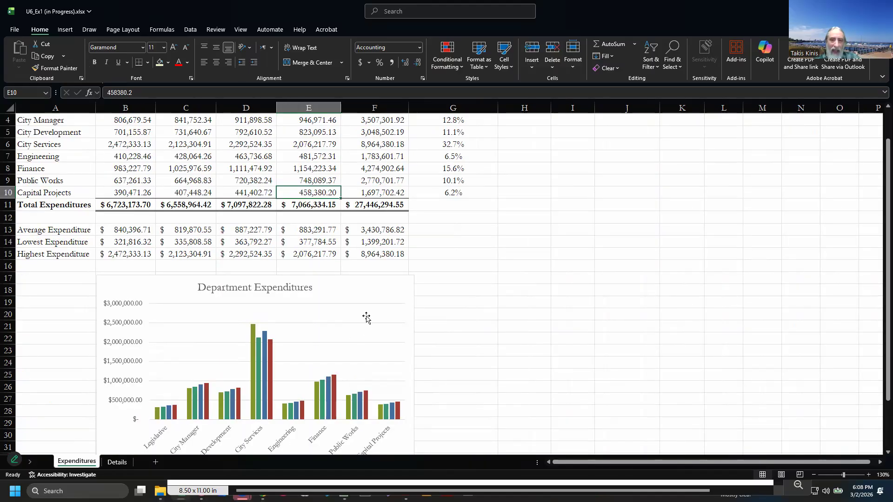
{"action": "scroll", "coordinate": [469, 126], "scroll_direction": "up", "scroll_amount": 1}
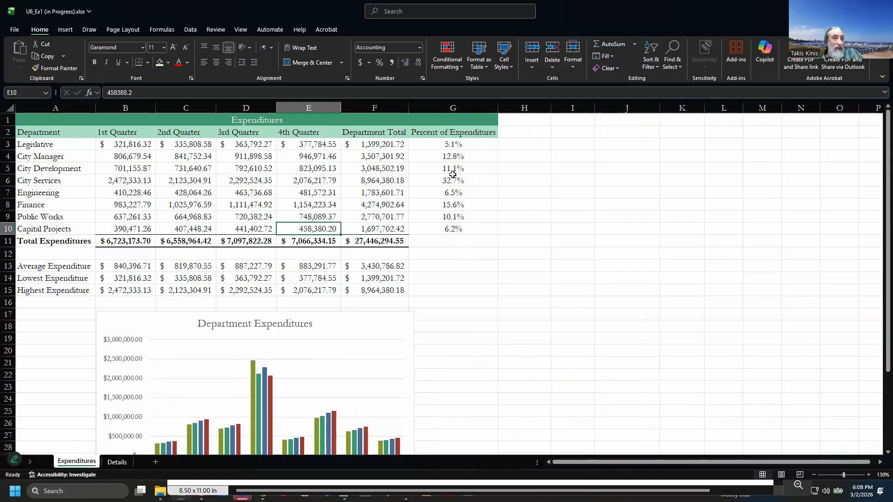
{"action": "left_click_drag", "start_coordinate": [453, 144], "coordinate": [459, 235]}
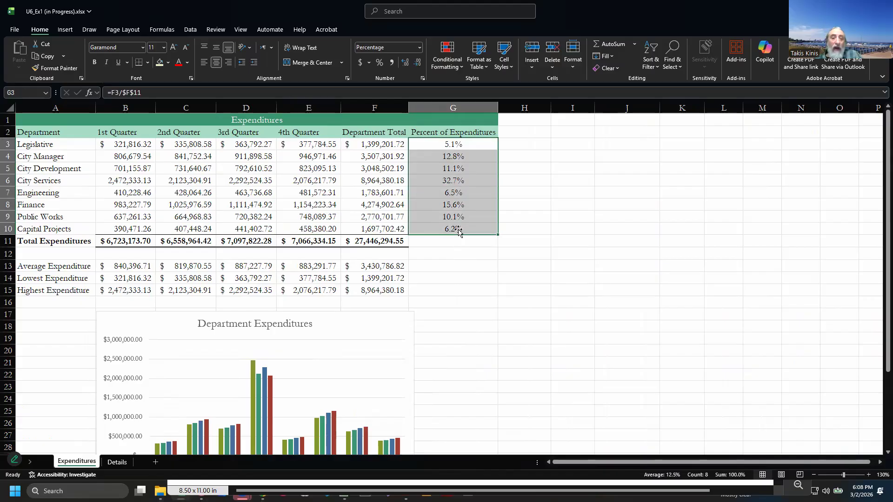
{"action": "left_click", "coordinate": [66, 29]}
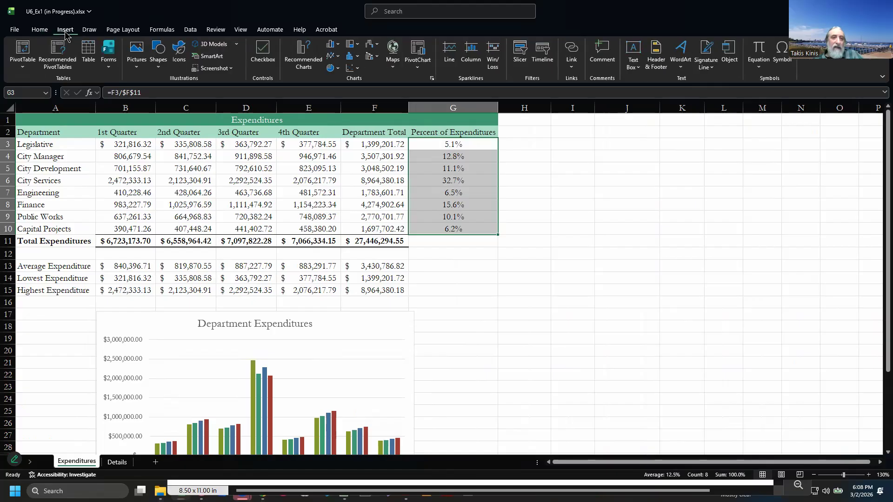
{"action": "left_click", "coordinate": [339, 70]}
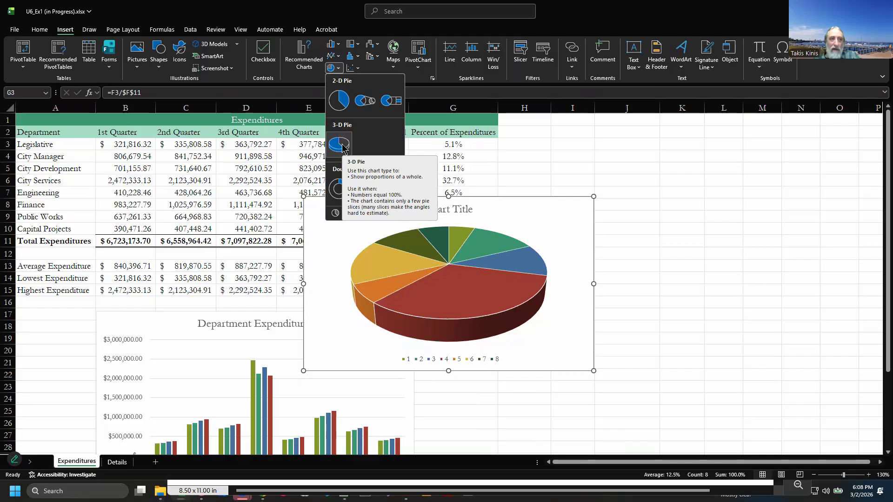
{"action": "left_click", "coordinate": [698, 273]}
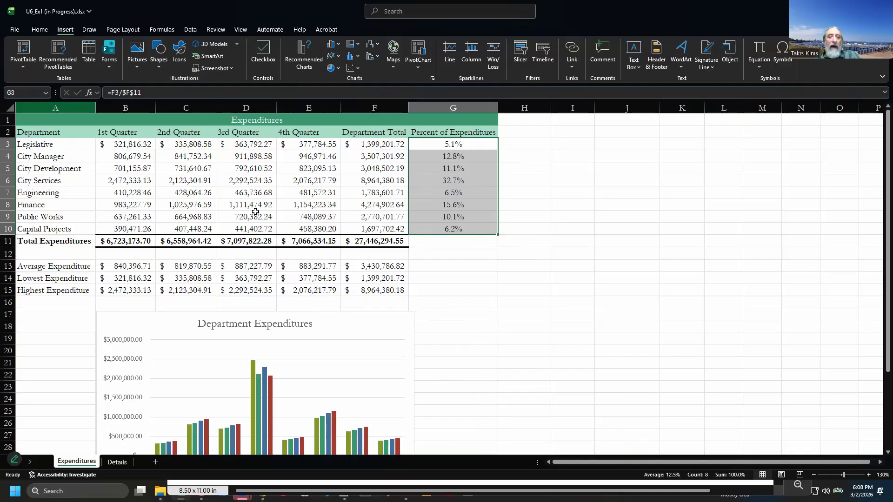
{"action": "left_click", "coordinate": [770, 293]}
Insert a 3-D pie chart from the Department names in A2:A10 and the totals and percentages in F2:G10
{"action": "left_click", "coordinate": [28, 137]}
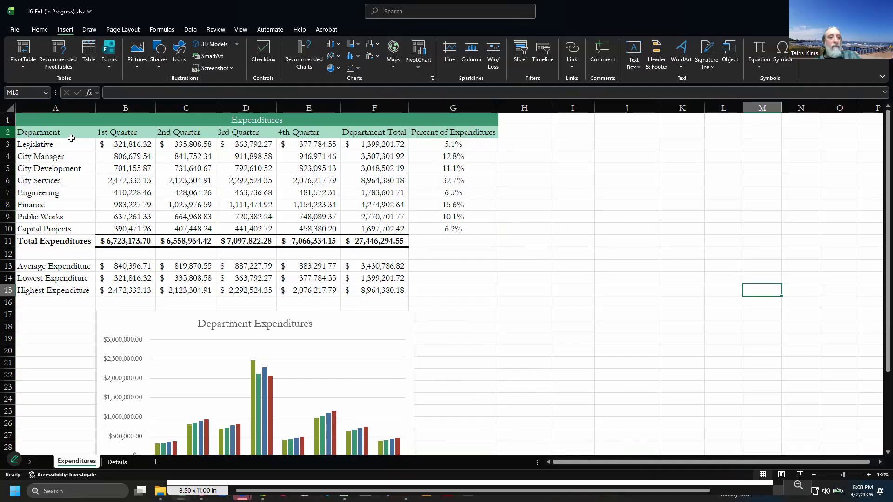
{"action": "left_click_drag", "start_coordinate": [71, 134], "coordinate": [67, 231]}
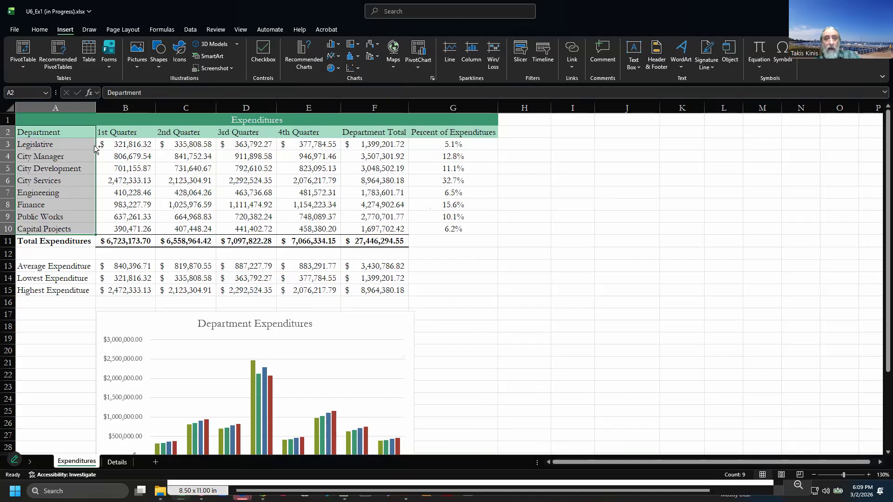
{"action": "left_click_drag", "start_coordinate": [470, 132], "coordinate": [466, 227]}
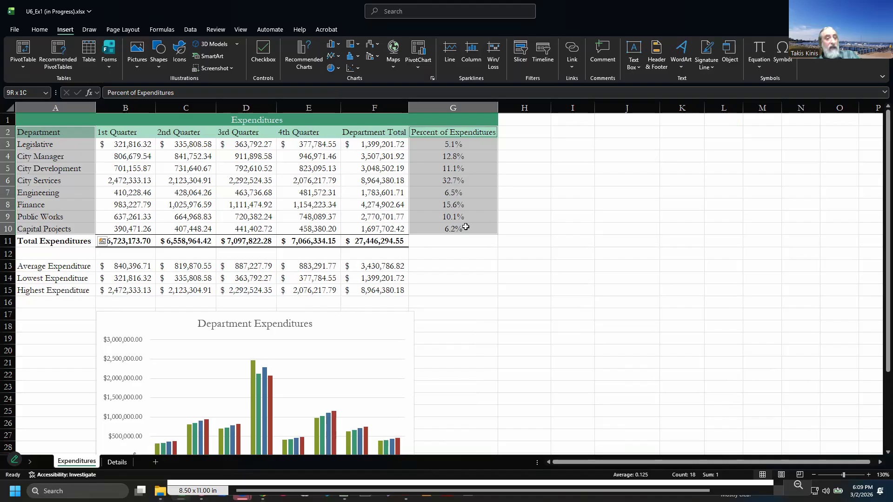
{"action": "left_click_drag", "start_coordinate": [466, 227], "coordinate": [466, 227]}
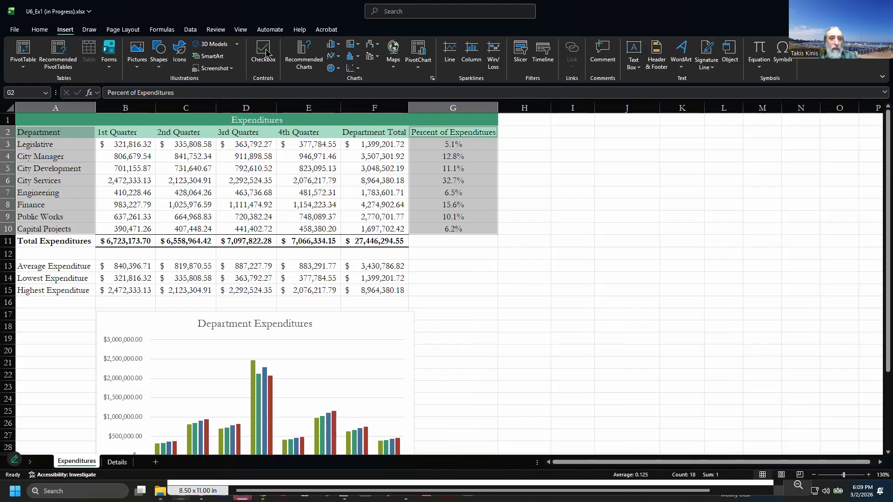
{"action": "left_click", "coordinate": [332, 68]}
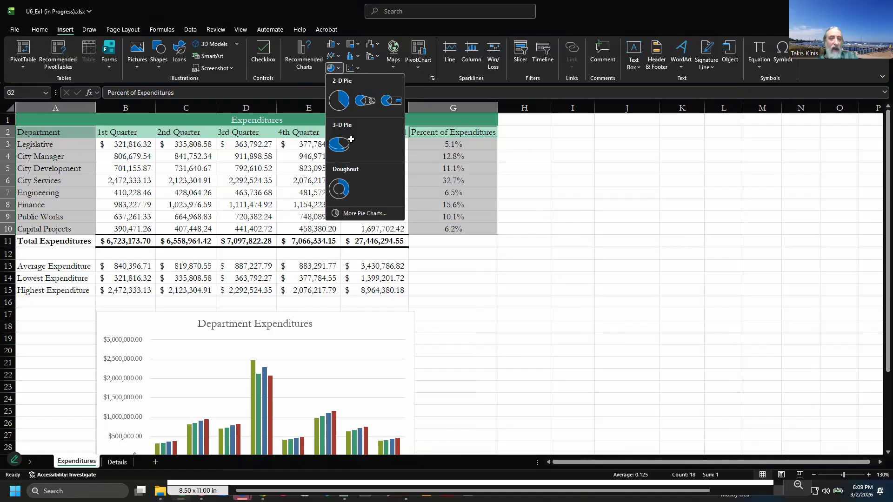
{"action": "key", "text": "Escape"}
{"action": "left_click_drag", "start_coordinate": [376, 129], "coordinate": [382, 225]}
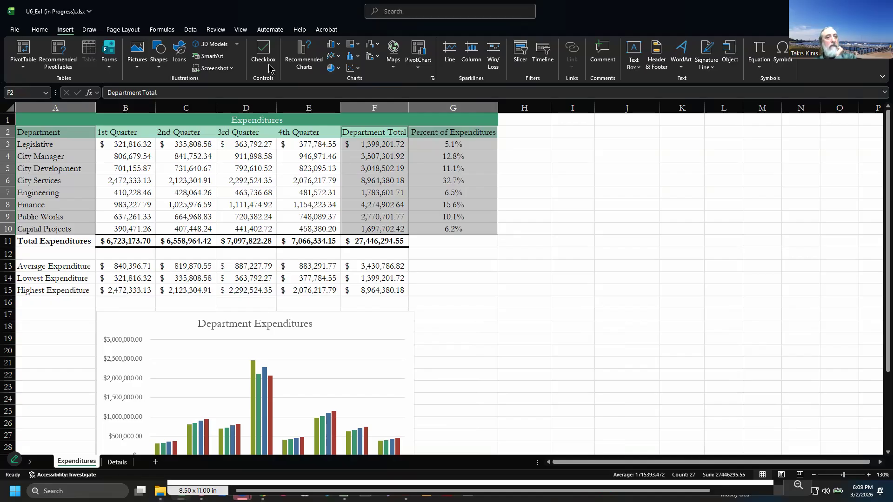
{"action": "left_click", "coordinate": [340, 70]}
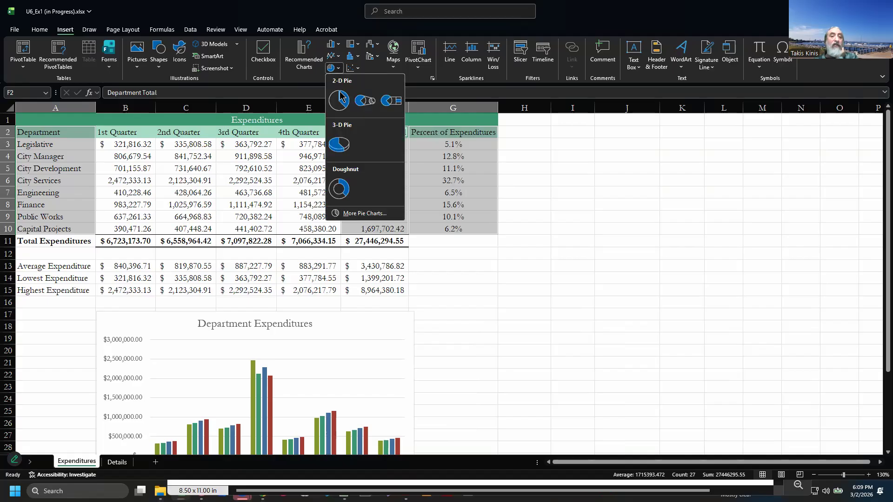
{"action": "left_click", "coordinate": [341, 151]}
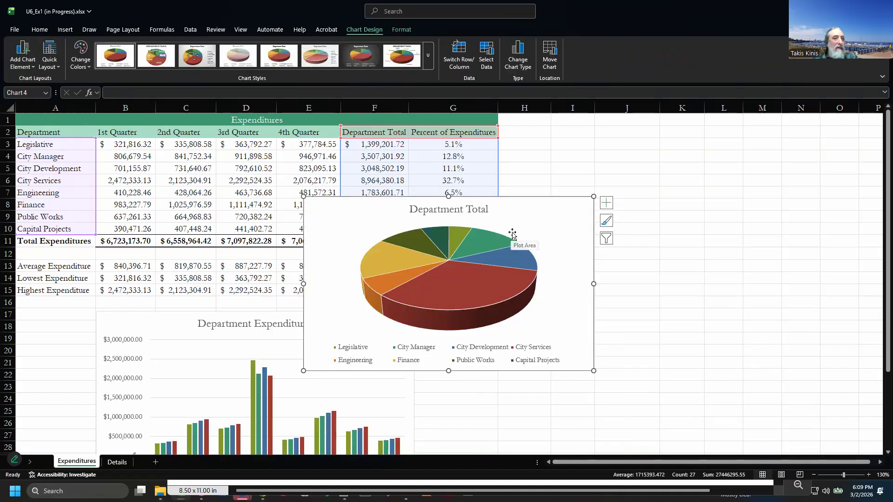
Add data labels to the Department Total pie chart and move it beside the data table, over columns H to N
{"action": "left_click", "coordinate": [606, 208]}
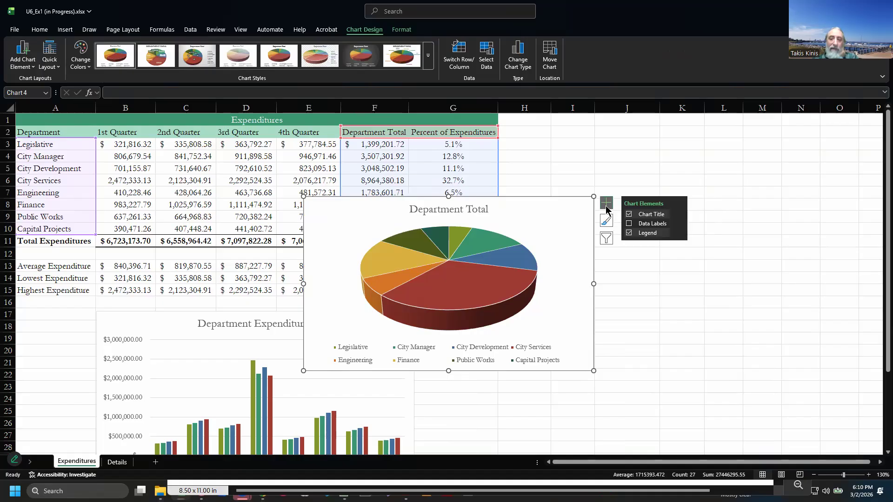
{"action": "left_click", "coordinate": [630, 225]}
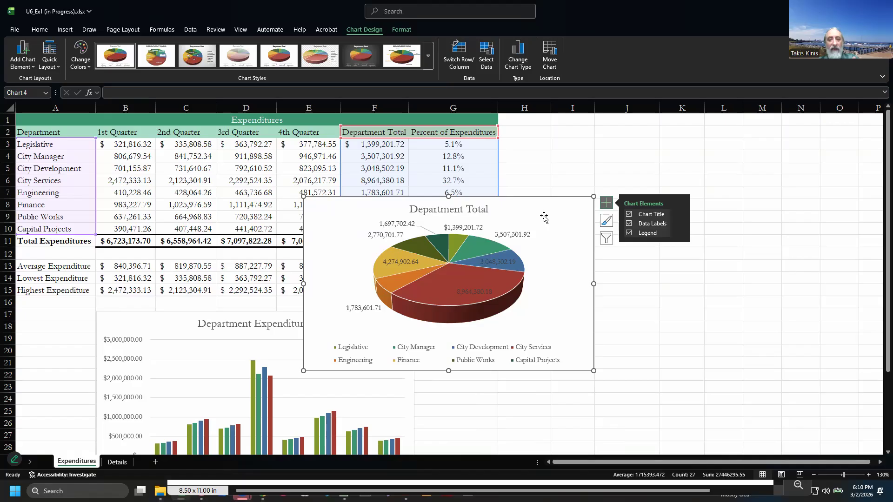
{"action": "left_click_drag", "start_coordinate": [554, 214], "coordinate": [766, 224]}
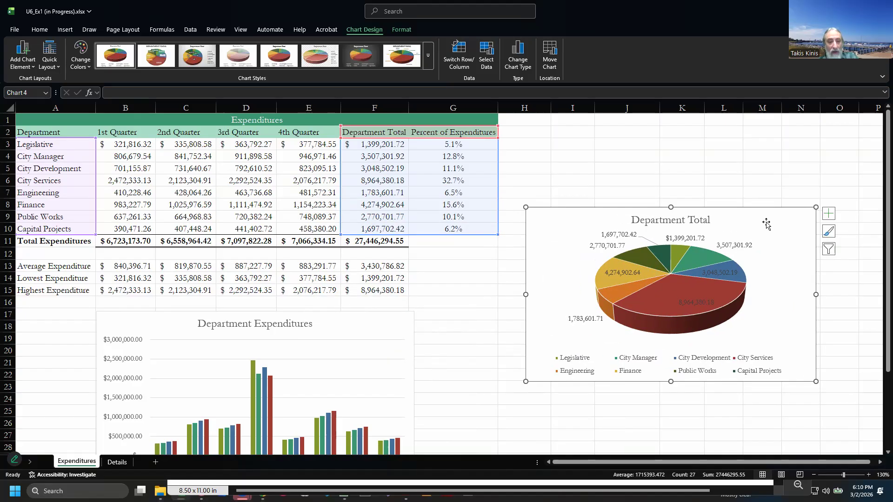
Add a new worksheet, check the assignment instructions in the browser, and move the pie chart from Expenditures onto the new sheet
{"action": "left_click", "coordinate": [156, 463]}
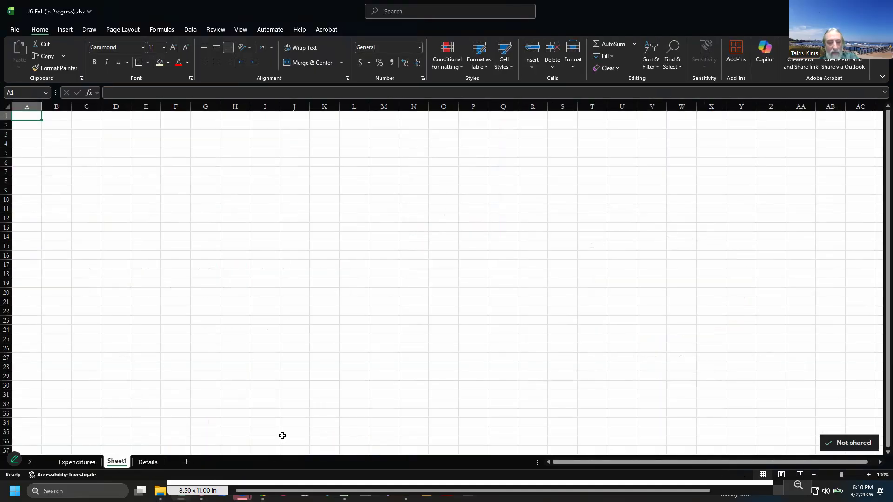
{"action": "key", "text": "alt+Tab"}
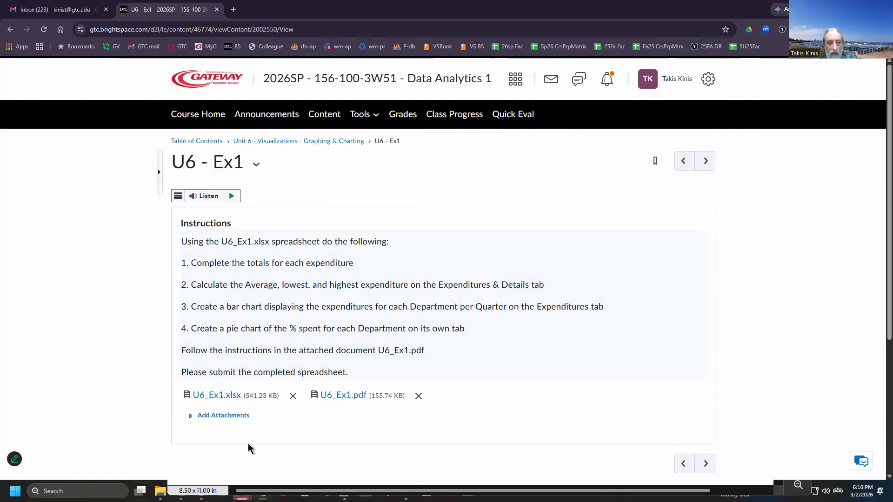
{"action": "key", "text": "alt+Tab"}
{"action": "left_click", "coordinate": [78, 462]}
{"action": "left_click", "coordinate": [828, 213]}
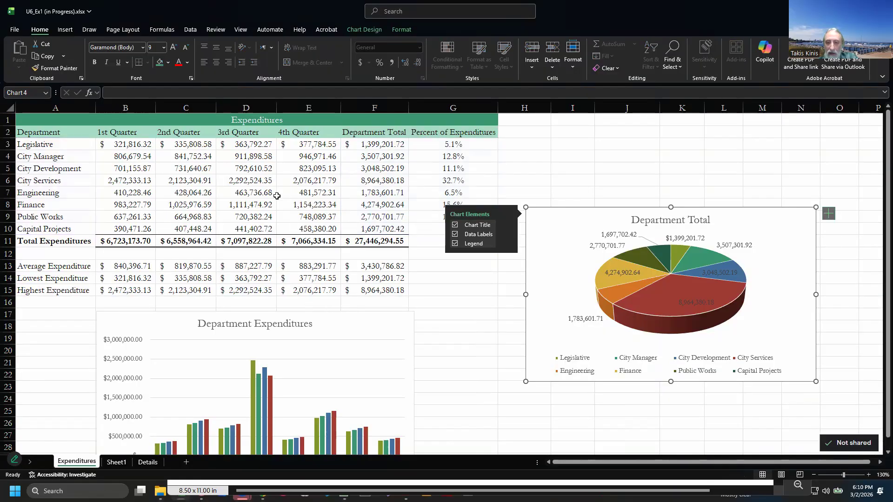
{"action": "left_click", "coordinate": [546, 218]}
{"action": "key", "text": "ctrl+x"}
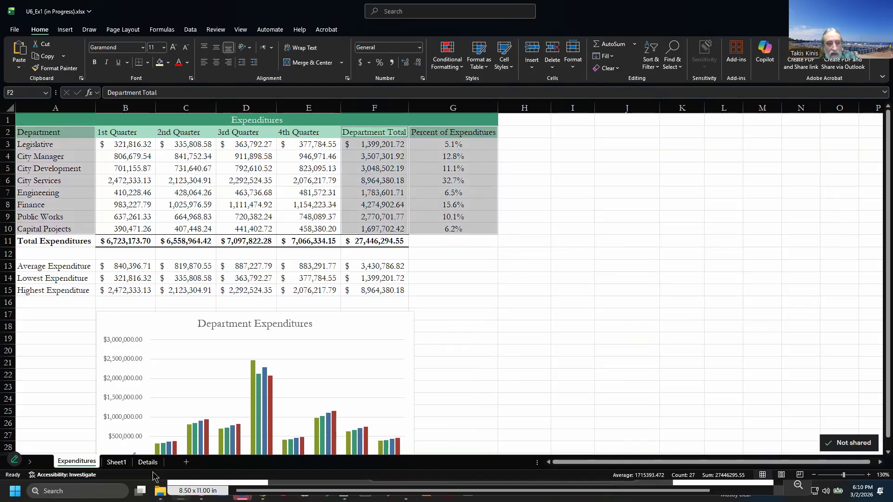
{"action": "left_click", "coordinate": [116, 462]}
{"action": "key", "text": "ctrl+v"}
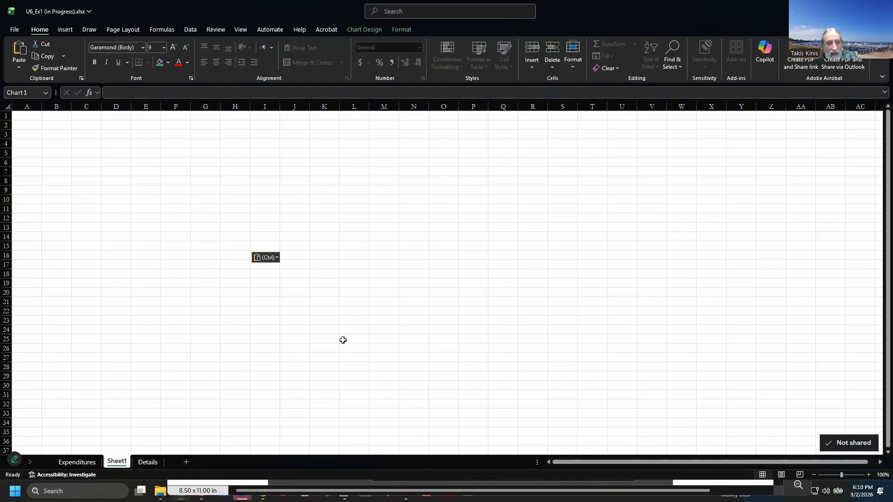
Try enlarging the pie chart on Sheet1 to about column Q and row 34, and undo the resize
{"action": "left_click_drag", "start_coordinate": [235, 245], "coordinate": [512, 425]}
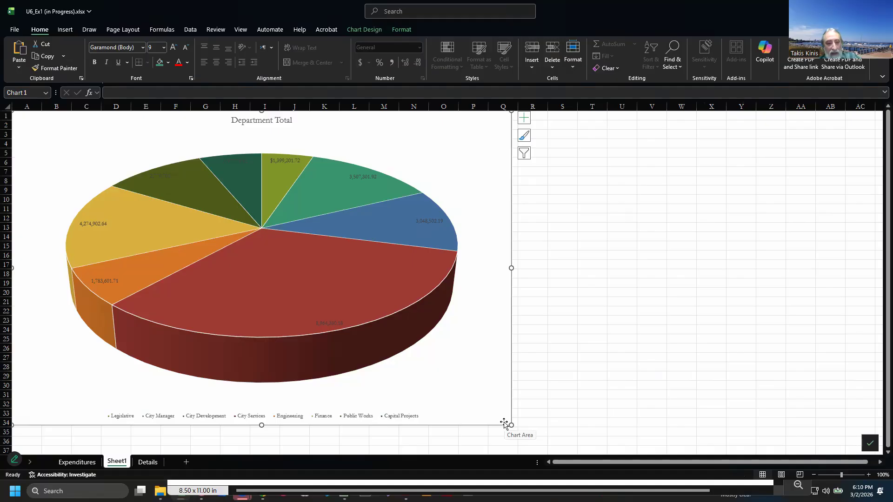
{"action": "key", "text": "ctrl+z"}
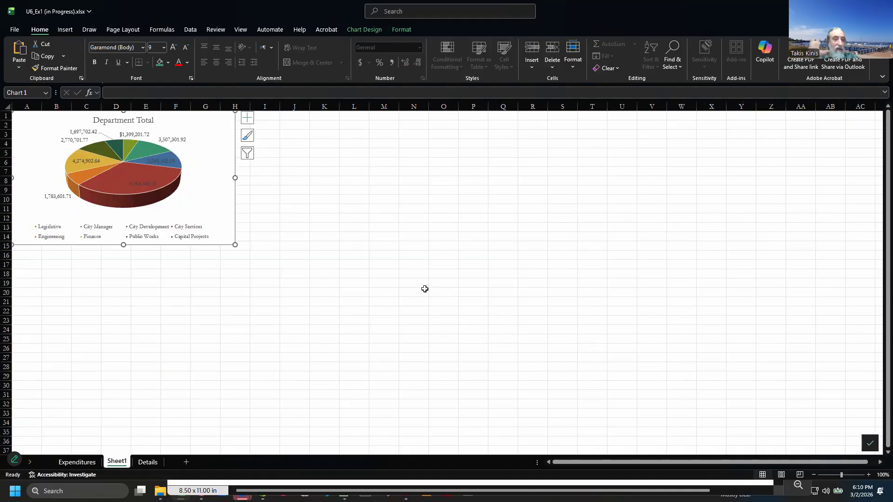
On the Expenditures sheet, insert a 3-D pie chart from the Department names in A2:A10 and the Department Total values in F2:F10
{"action": "left_click", "coordinate": [77, 462]}
{"action": "left_click", "coordinate": [449, 375]}
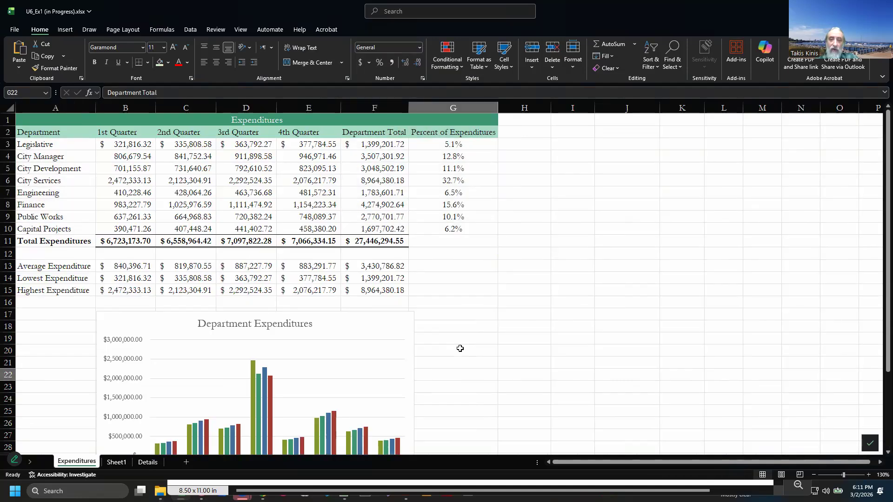
{"action": "left_click_drag", "start_coordinate": [454, 145], "coordinate": [540, 188]}
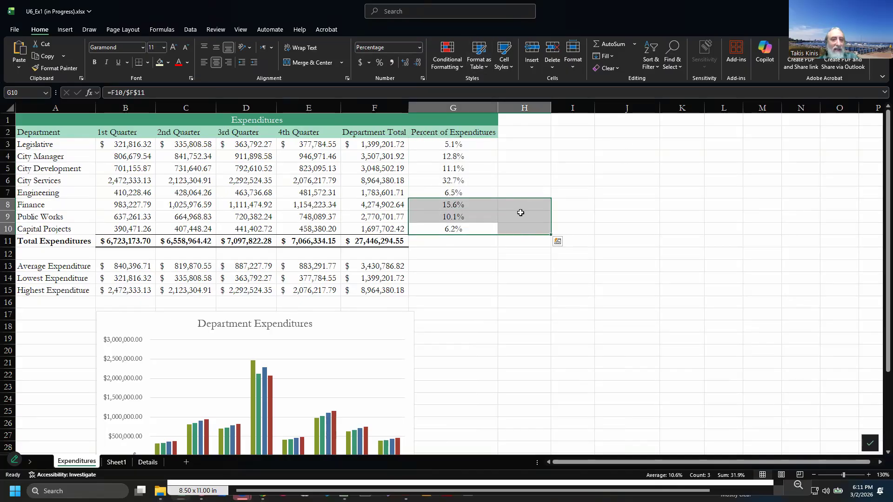
{"action": "left_click", "coordinate": [519, 325]}
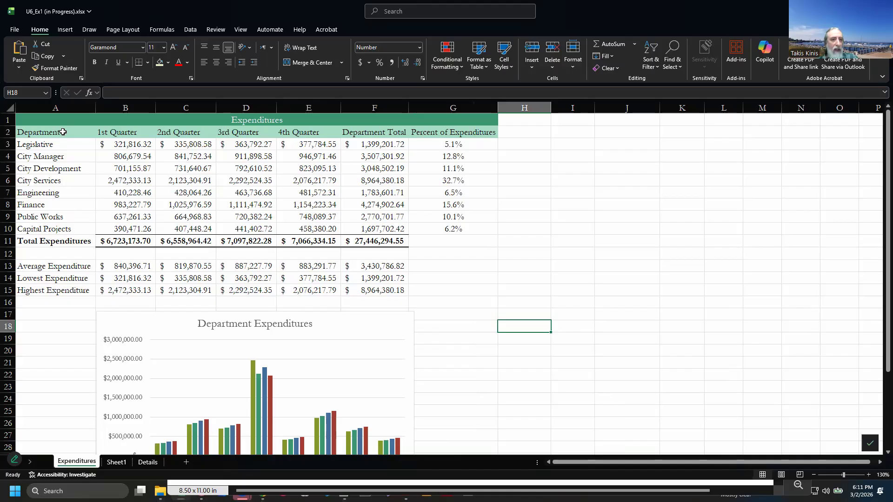
{"action": "left_click_drag", "start_coordinate": [46, 132], "coordinate": [60, 228]}
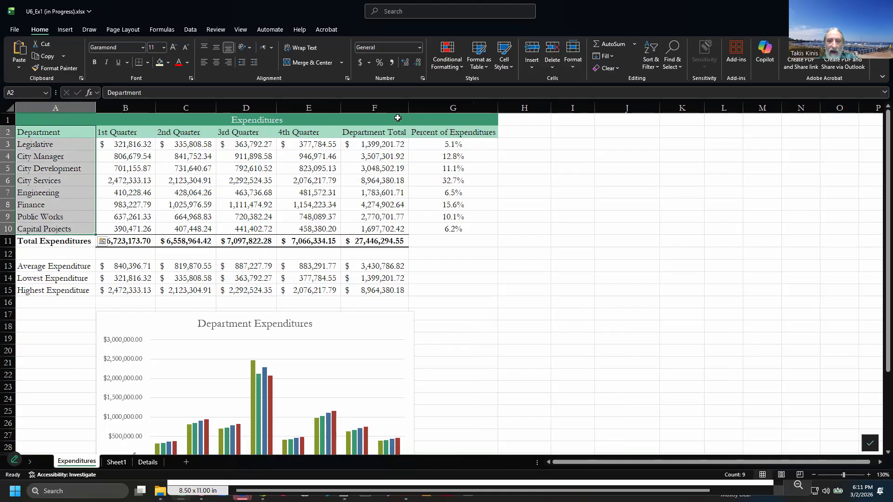
{"action": "left_click_drag", "start_coordinate": [382, 132], "coordinate": [371, 227]}
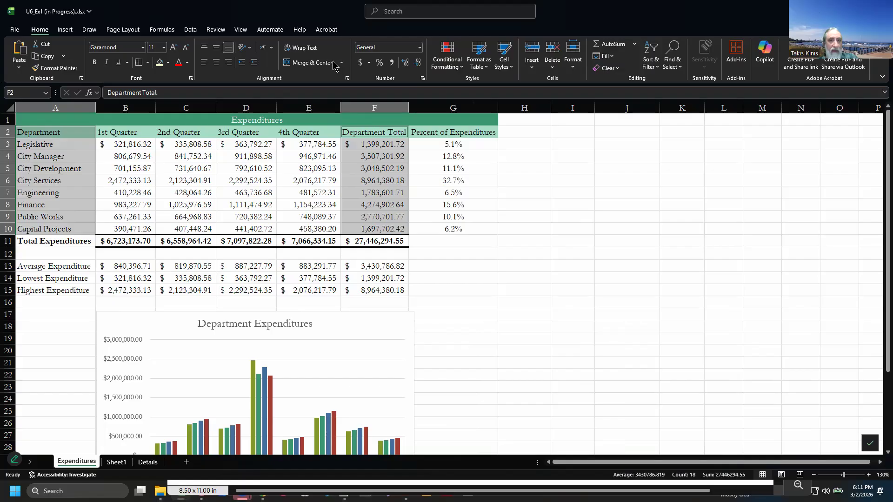
{"action": "left_click", "coordinate": [65, 30]}
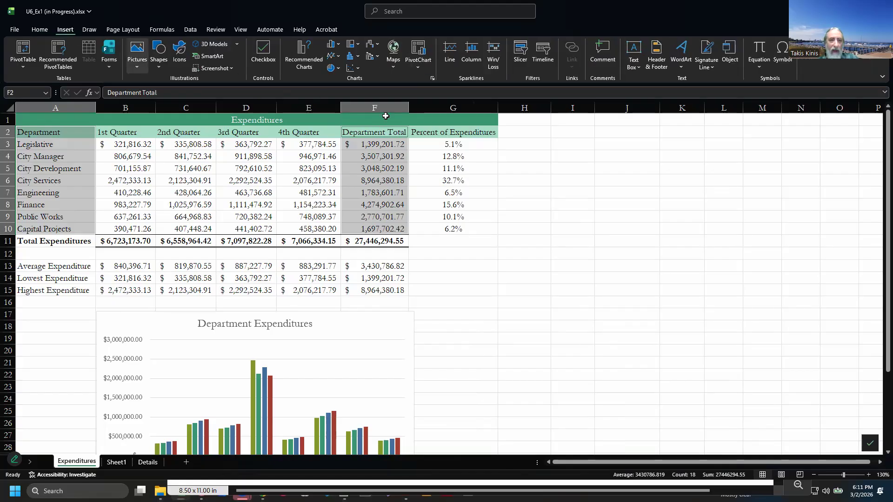
{"action": "left_click", "coordinate": [333, 68]}
{"action": "left_click", "coordinate": [344, 145]}
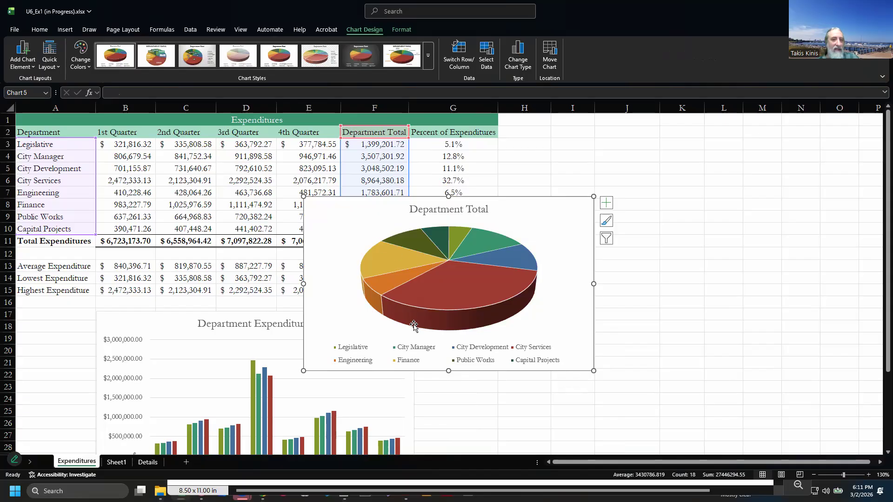
Add data labels to the new Department Total pie chart on Expenditures and reselect the chart
{"action": "left_click", "coordinate": [606, 203]}
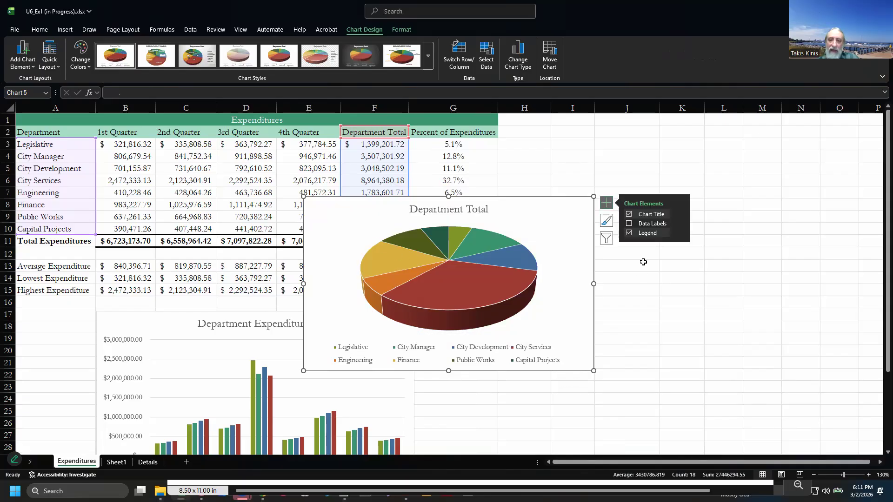
{"action": "left_click", "coordinate": [650, 227]}
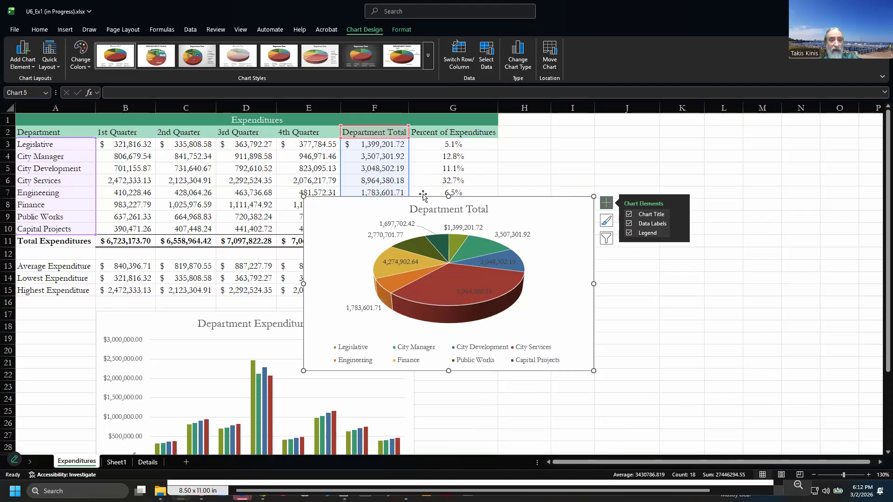
{"action": "key", "text": "Escape"}
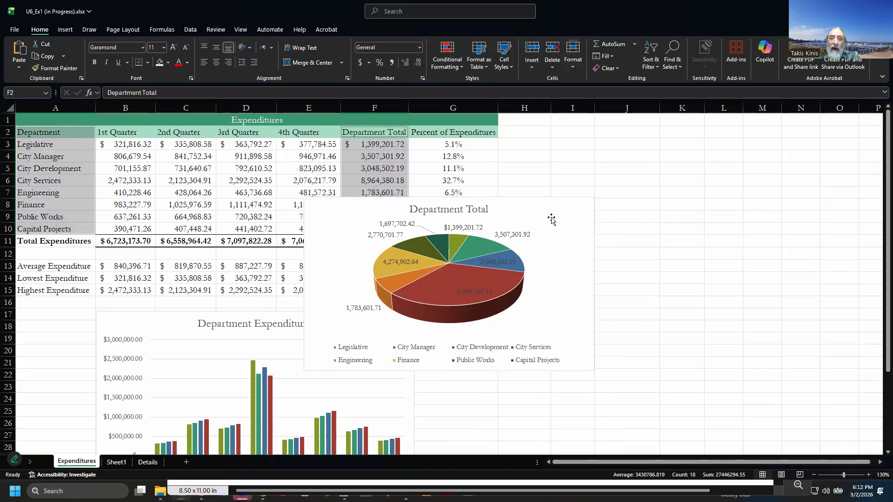
{"action": "left_click", "coordinate": [551, 219]}
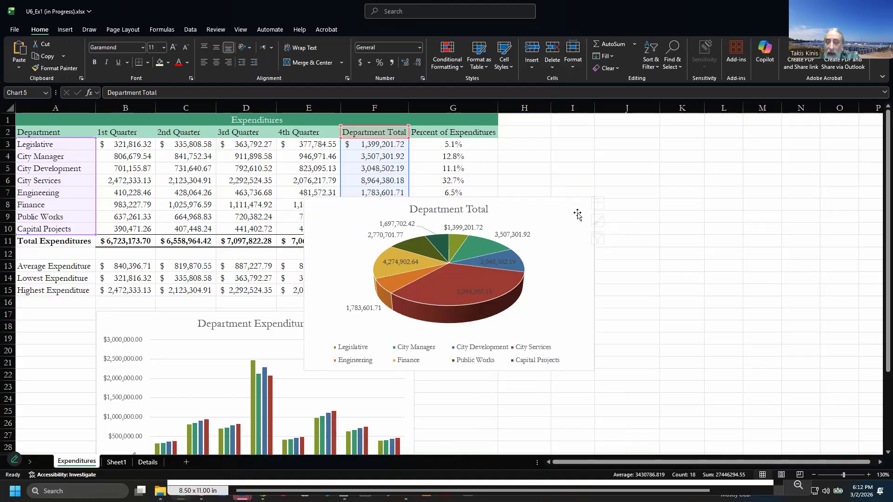
Delete the duplicate Department Total pie chart from the Expenditures sheet and rename Sheet1 as "% by Dept"
{"action": "key", "text": "Delete"}
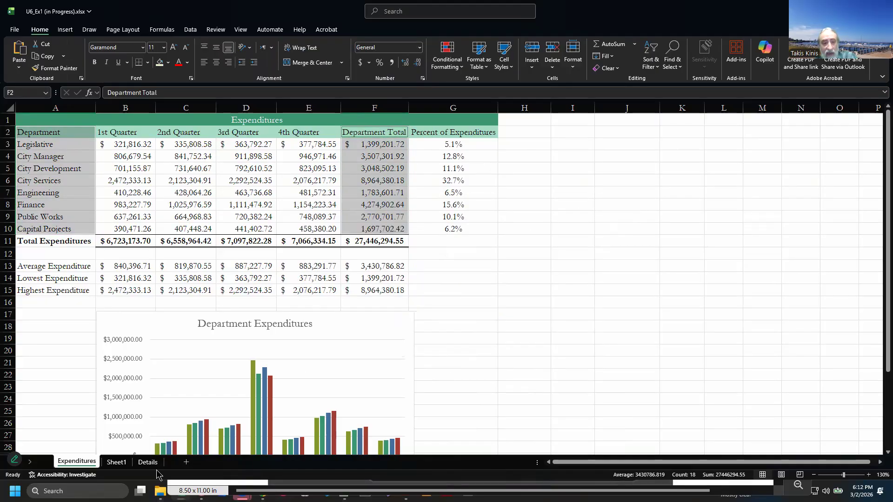
{"action": "left_click", "coordinate": [123, 464]}
{"action": "right_click", "coordinate": [122, 464]}
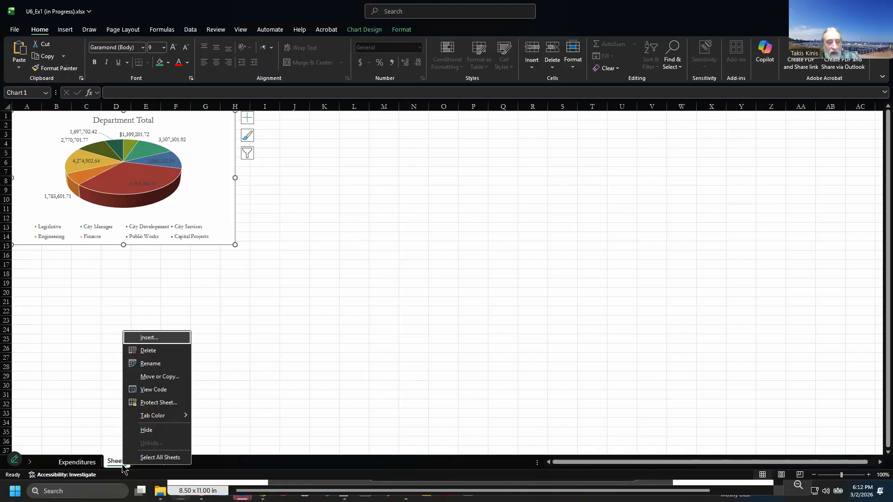
{"action": "left_click", "coordinate": [151, 364]}
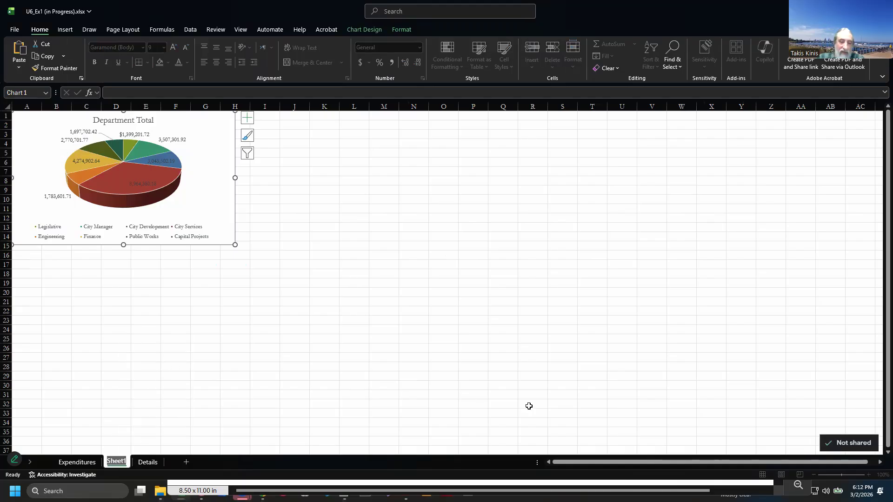
{"action": "type", "text": "pie chart"}
{"action": "key", "text": "BackSpace"}
{"action": "key", "text": "BackSpace"}
{"action": "key", "text": "BackSpace"}
{"action": "key", "text": "BackSpace"}
{"action": "key", "text": "BackSpace"}
{"action": "key", "text": "BackSpace"}
{"action": "key", "text": "BackSpace"}
{"action": "key", "text": "BackSpace"}
{"action": "key", "text": "BackSpace"}
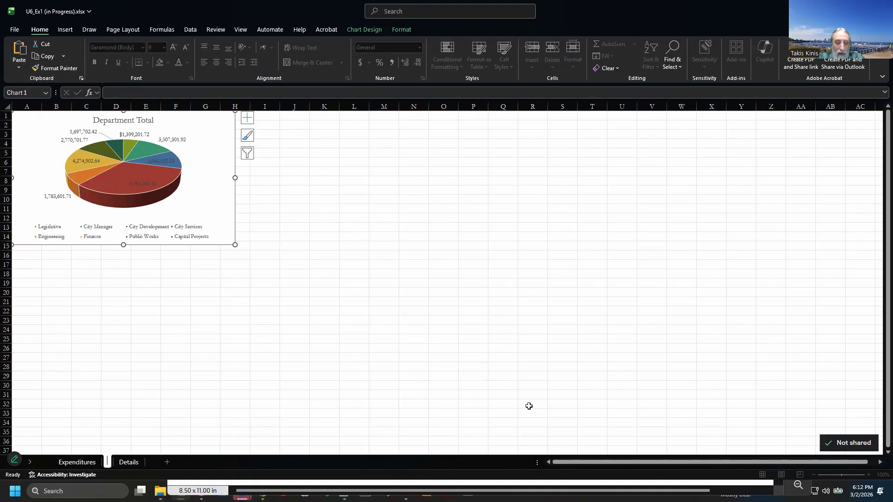
{"action": "type", "text": "% by"}
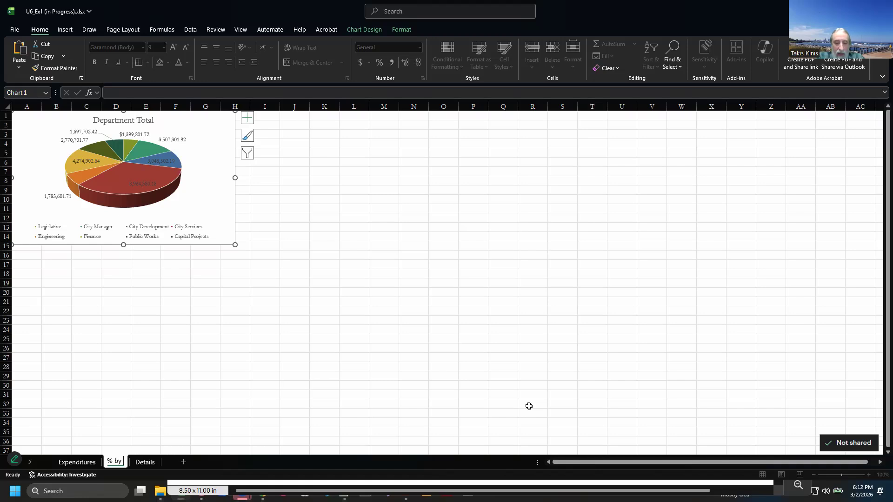
{"action": "type", "text": " Dept"}
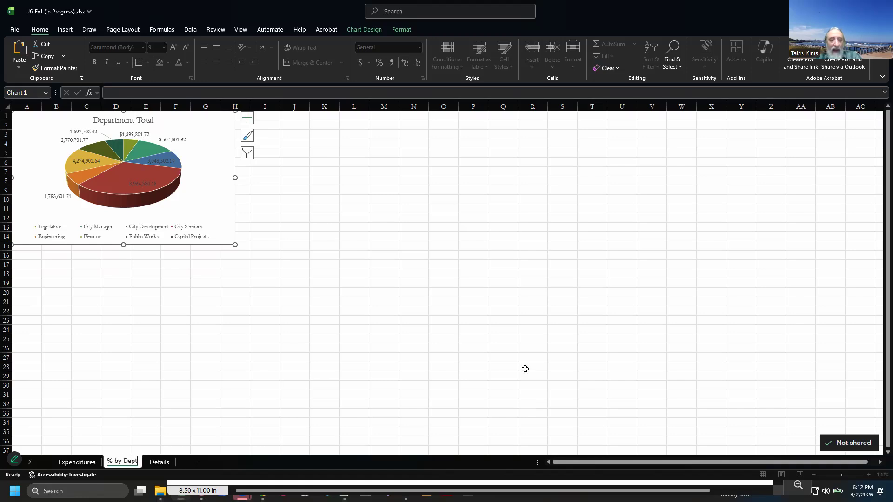
{"action": "key", "text": "Return"}
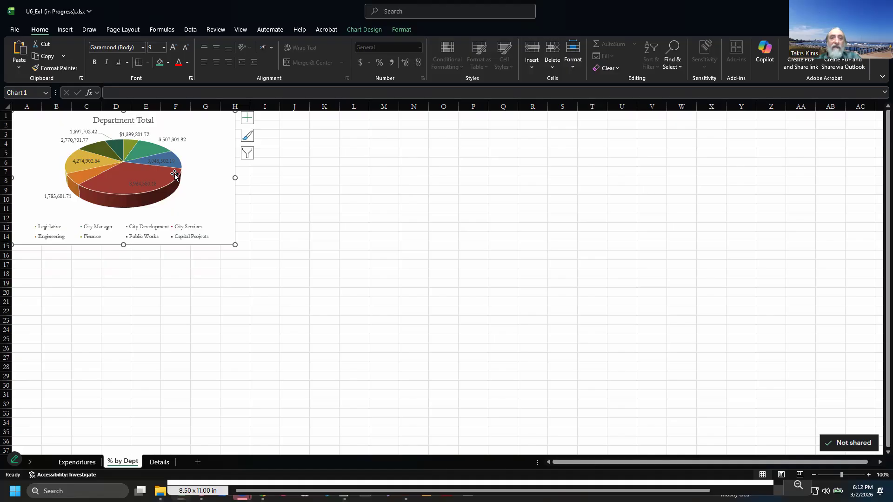
Save a copy of the workbook in the unit 6 folder under the name "U6_Ex1 (Solved)"
{"action": "left_click", "coordinate": [15, 30]}
{"action": "left_click", "coordinate": [28, 156]}
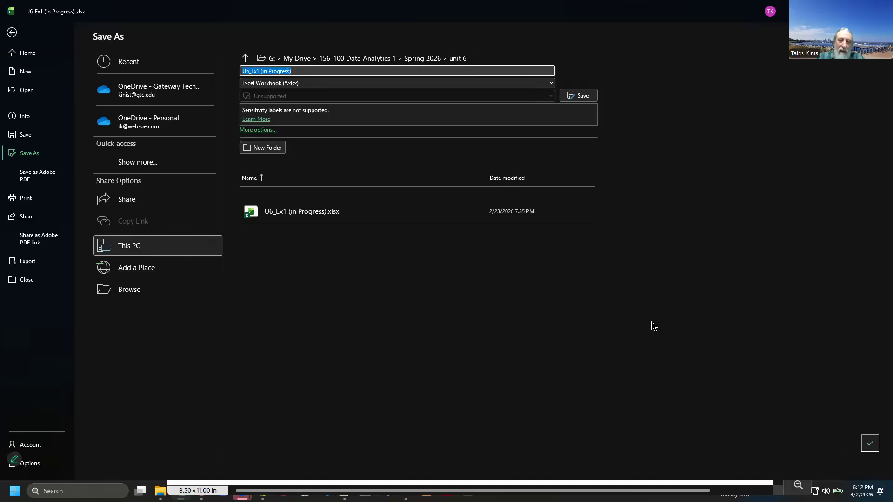
{"action": "key", "text": "BackSpace"}
{"action": "key", "text": "BackSpace"}
{"action": "key", "text": "BackSpace"}
{"action": "key", "text": "BackSpace"}
{"action": "key", "text": "BackSpace"}
{"action": "key", "text": "BackSpace"}
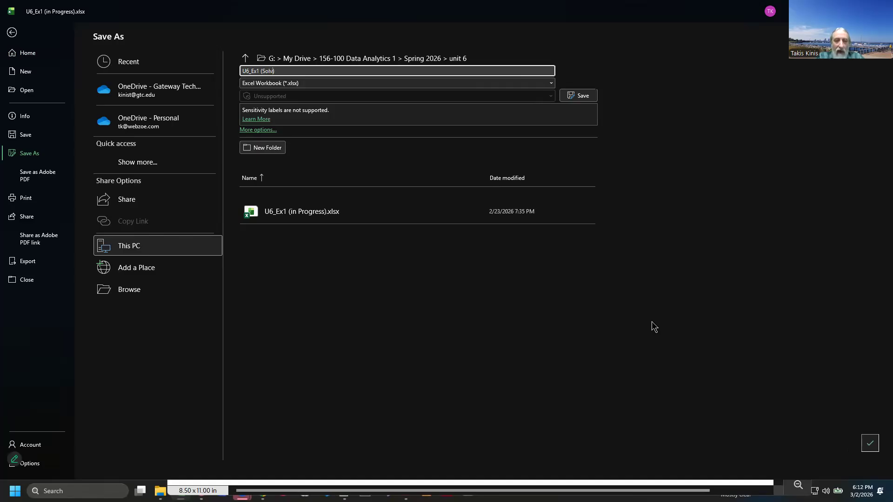
{"action": "key", "text": "Return"}
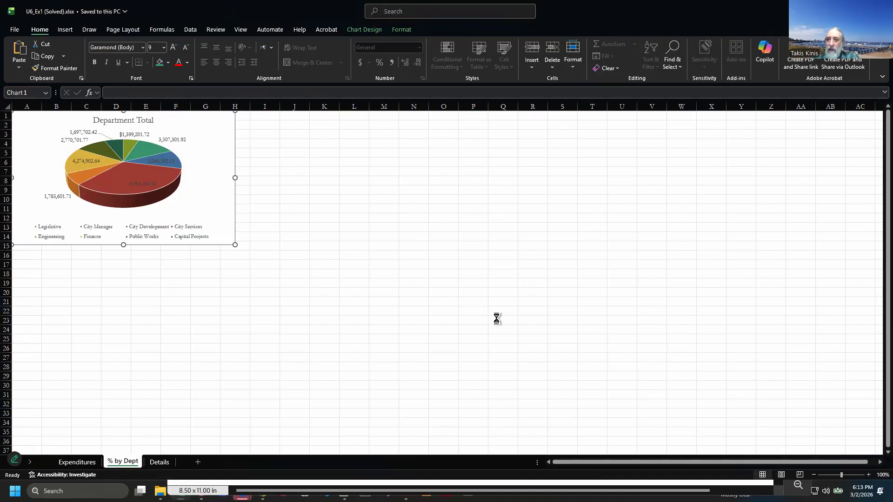
Switch to the course page in the browser and open the U6 - Ex2 instructions down to the attached file
{"action": "key", "text": "alt+Tab"}
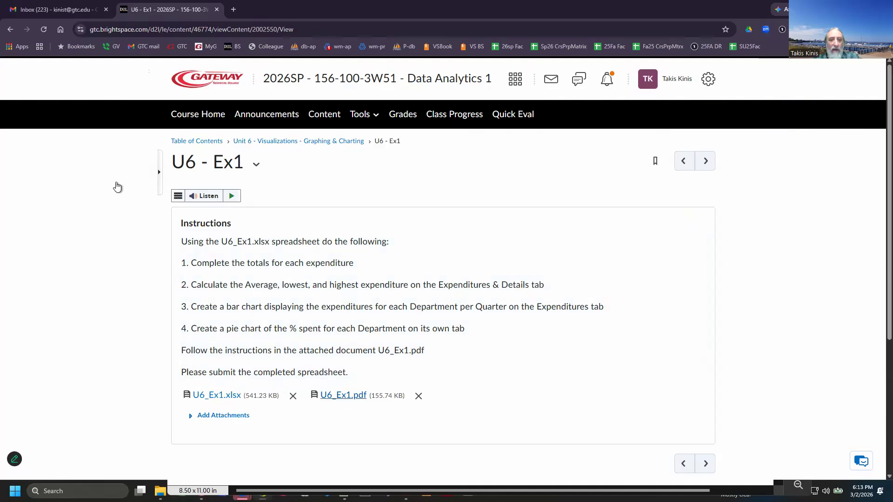
{"action": "left_click", "coordinate": [705, 161]}
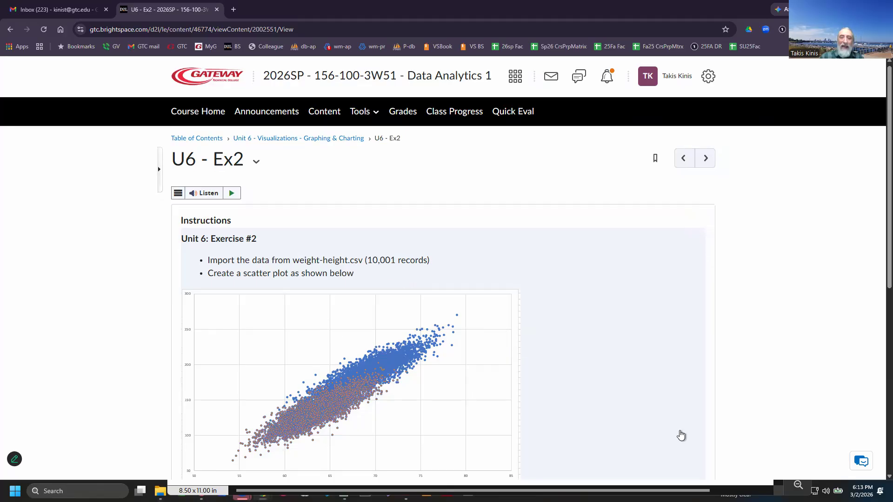
{"action": "scroll", "coordinate": [299, 345], "scroll_direction": "down", "scroll_amount": 2}
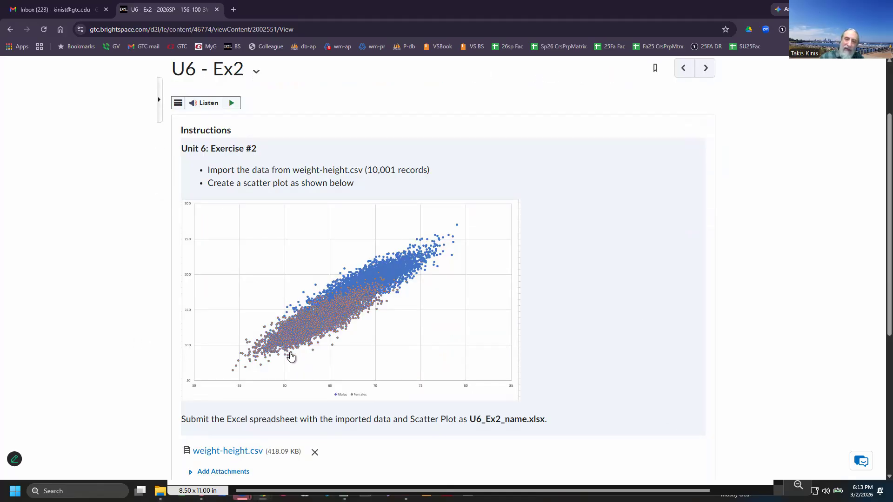
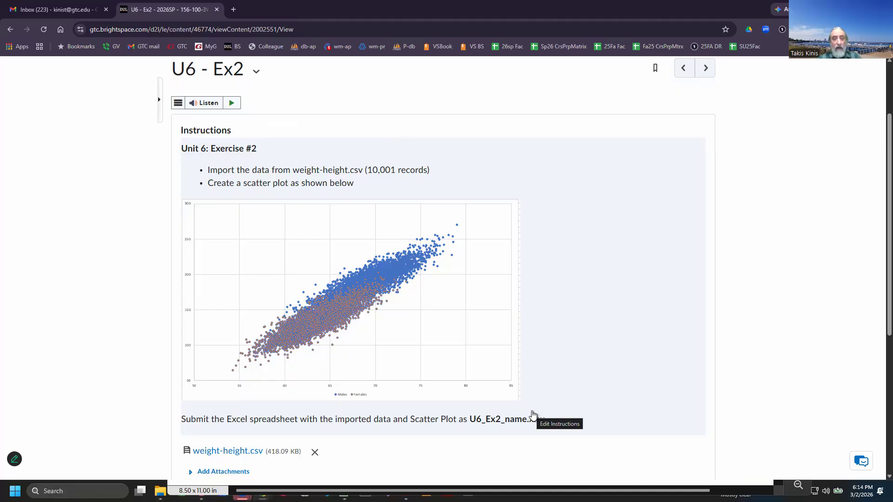
Download weight-height.csv, show it in the Downloads folder, and open it in Notepad++
{"action": "left_click", "coordinate": [221, 454]}
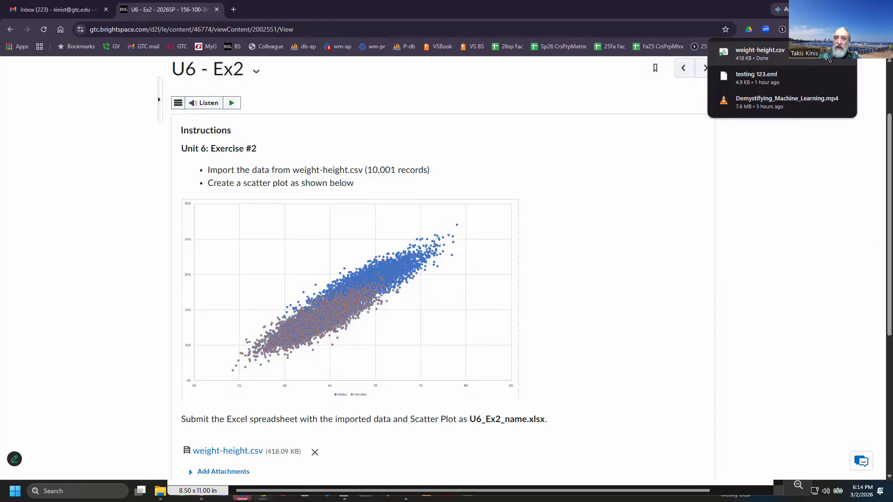
{"action": "left_click", "coordinate": [828, 55]}
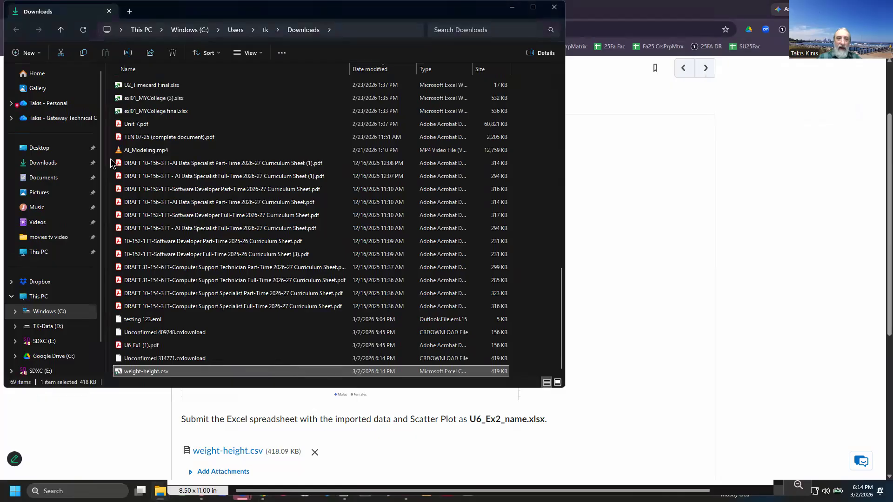
{"action": "right_click", "coordinate": [156, 372]}
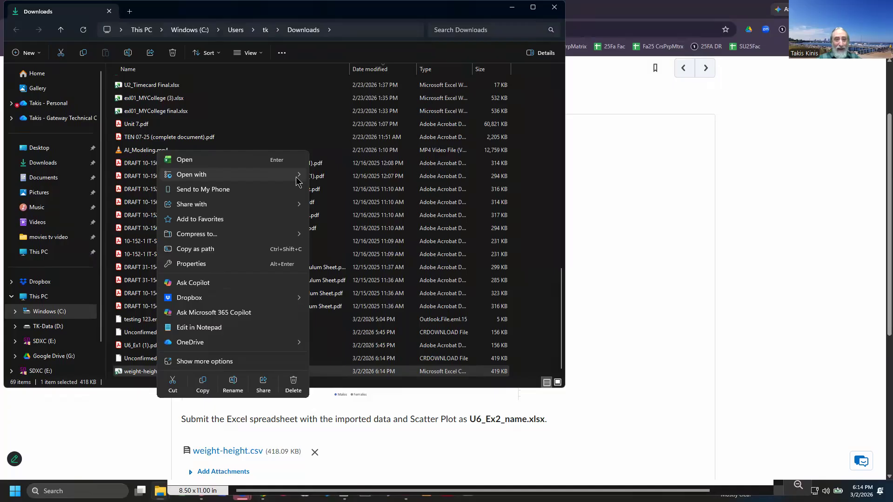
{"action": "mouse_move", "coordinate": [296, 179]}
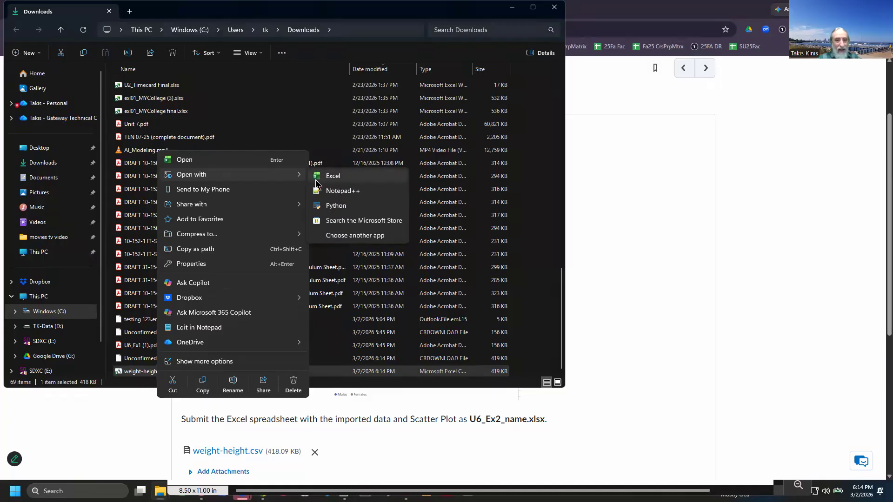
{"action": "left_click", "coordinate": [346, 193]}
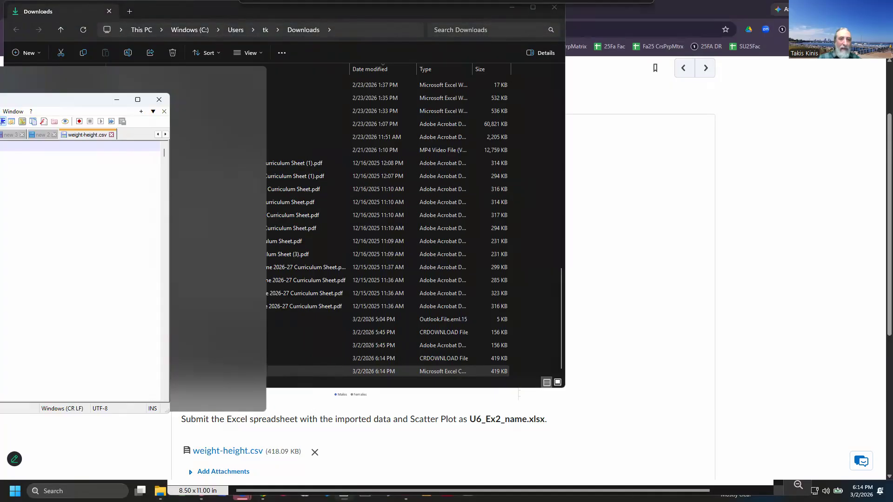
{"action": "left_click_drag", "start_coordinate": [588, 200], "coordinate": [431, 50]}
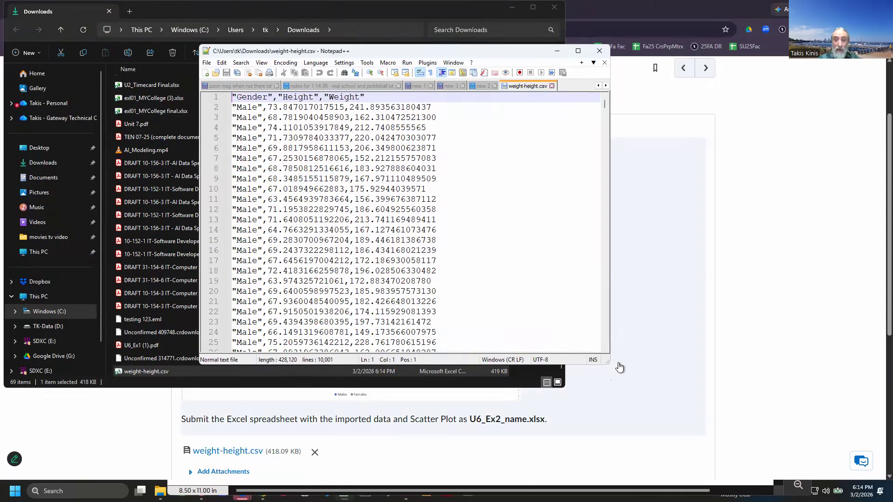
Examine the first data record of weight-height.csv in enlarged text, highlighting the whole line and its weight value
{"action": "scroll", "coordinate": [566, 303], "scroll_direction": "up", "scroll_amount": 3, "text": "ctrl"}
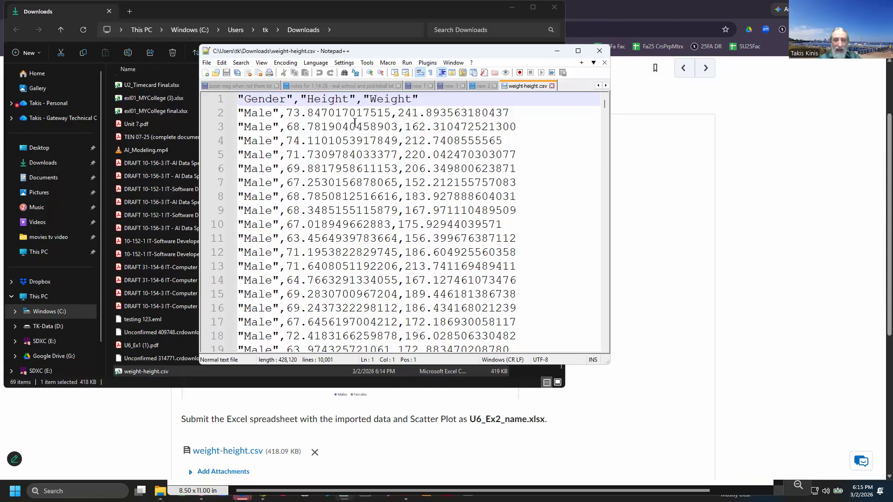
{"action": "left_click", "coordinate": [237, 111]}
{"action": "left_click_drag", "start_coordinate": [238, 111], "coordinate": [510, 112]}
{"action": "left_click", "coordinate": [398, 112]}
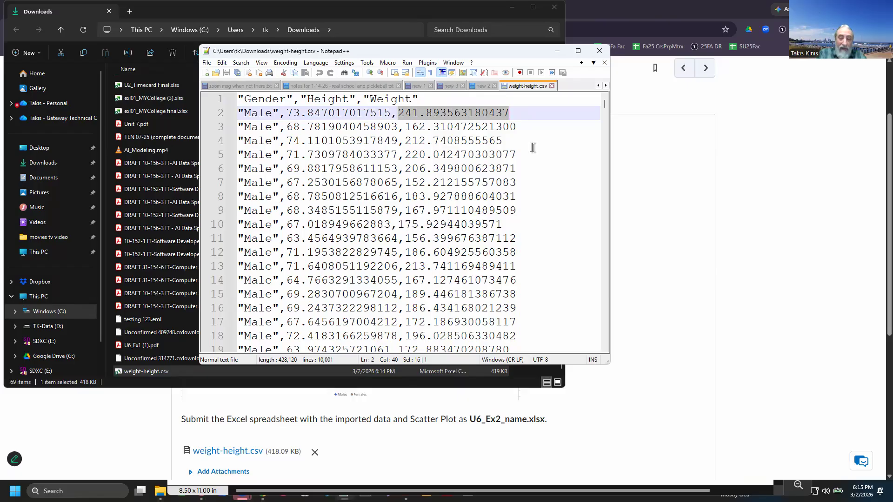
Search Windows for the Calculator app and launch it
{"action": "key", "text": "super"}
{"action": "type", "text": "cal"}
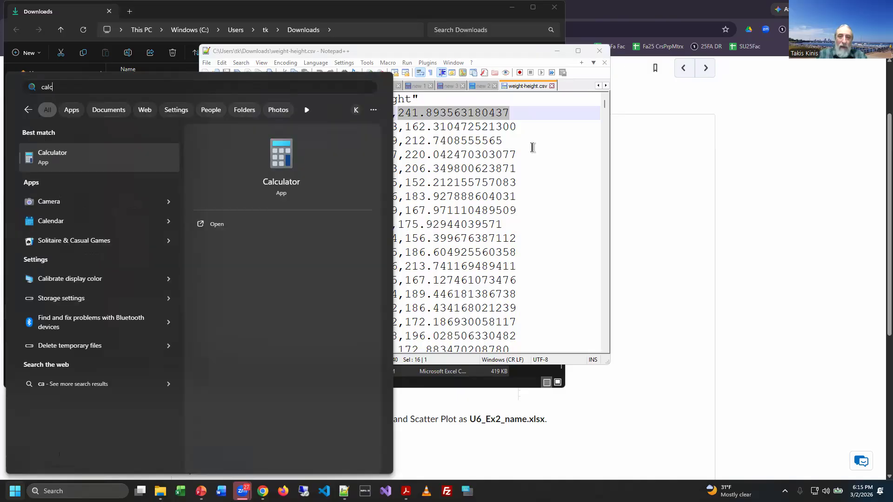
{"action": "type", "text": "c"}
{"action": "key", "text": "Return"}
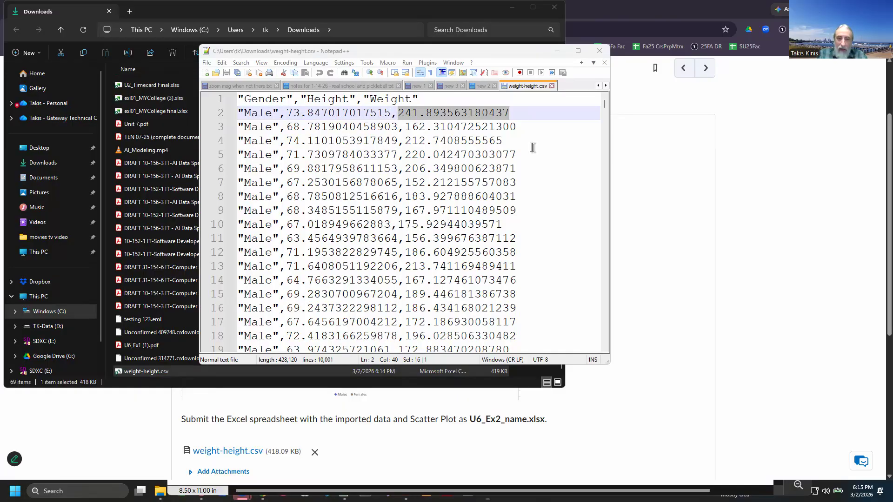
Calculate 73 divided by 12 in Calculator to convert the first record's height to feet, and close Calculator
{"action": "type", "text": "73"}
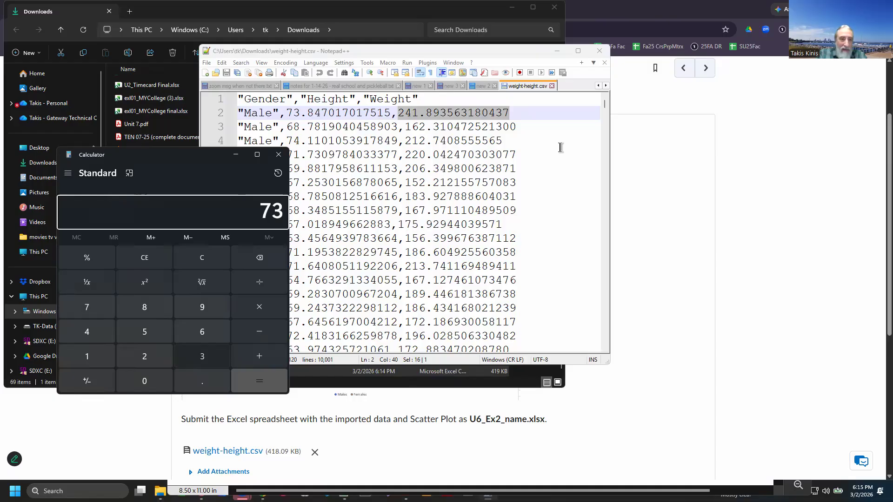
{"action": "type", "text": "/12"}
{"action": "key", "text": "Return"}
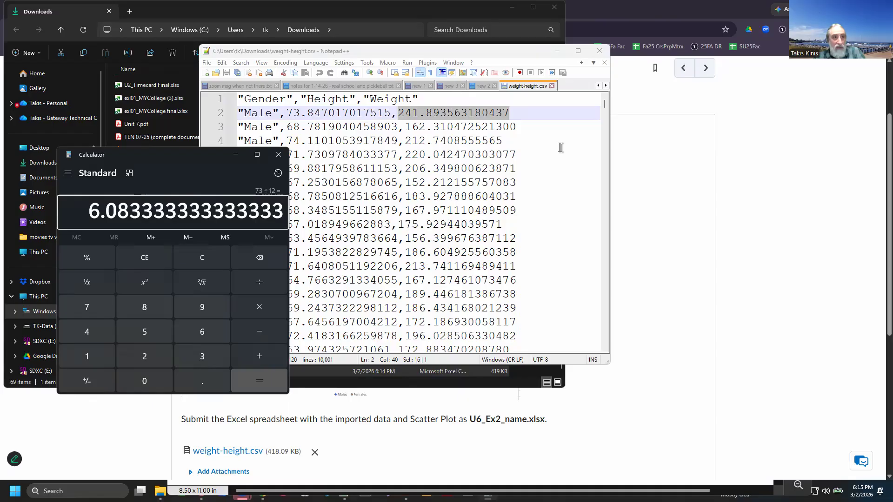
{"action": "left_click", "coordinate": [279, 154]}
Highlight the leading digits of the height and weight values in the first data record of weight-height.csv
{"action": "left_click_drag", "start_coordinate": [321, 114], "coordinate": [390, 116]}
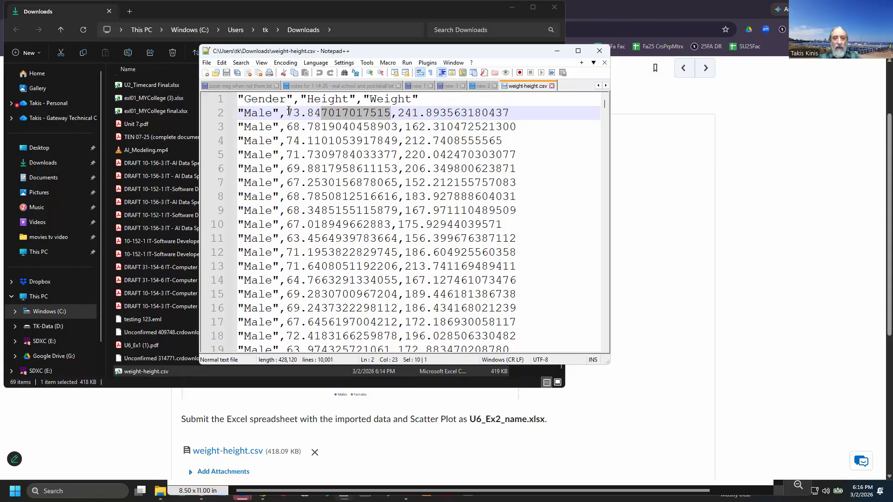
{"action": "left_click_drag", "start_coordinate": [287, 113], "coordinate": [312, 114]}
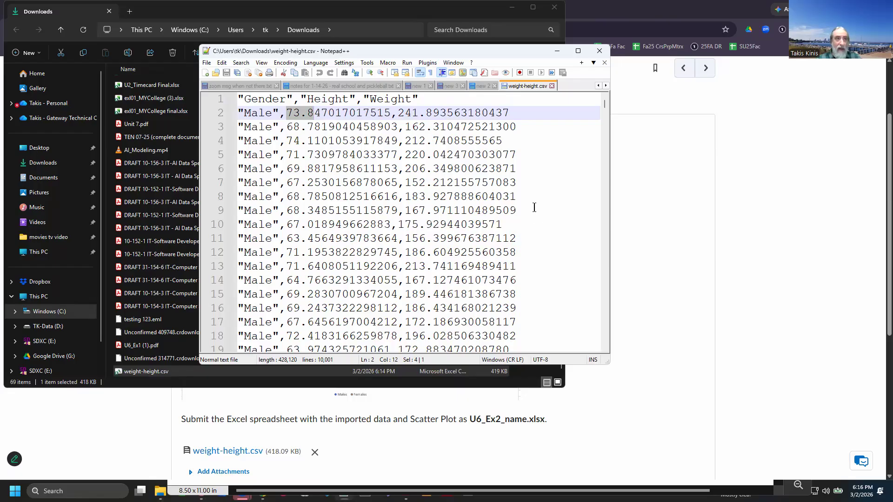
{"action": "left_click_drag", "start_coordinate": [398, 113], "coordinate": [420, 113]}
Examine the records through the whole of weight-height.csv, including where the male rows change to female rows
{"action": "scroll", "coordinate": [492, 304], "scroll_direction": "down", "scroll_amount": 10}
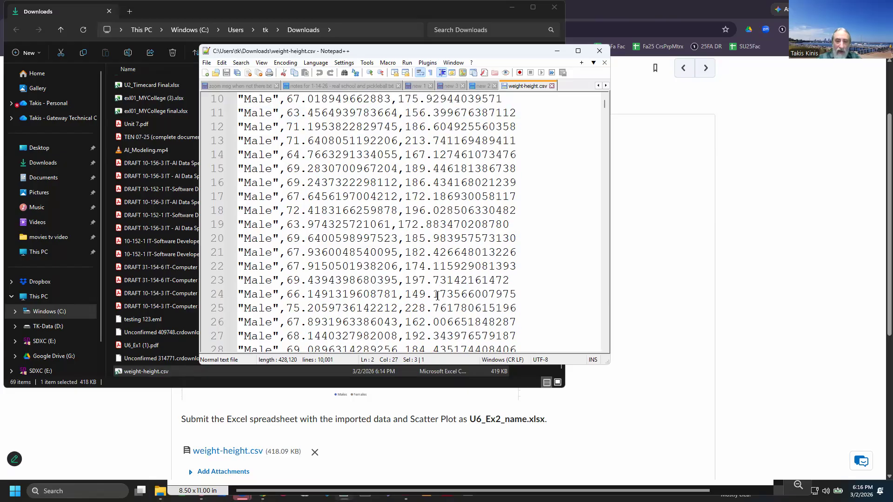
{"action": "scroll", "coordinate": [415, 327], "scroll_direction": "down", "scroll_amount": 12}
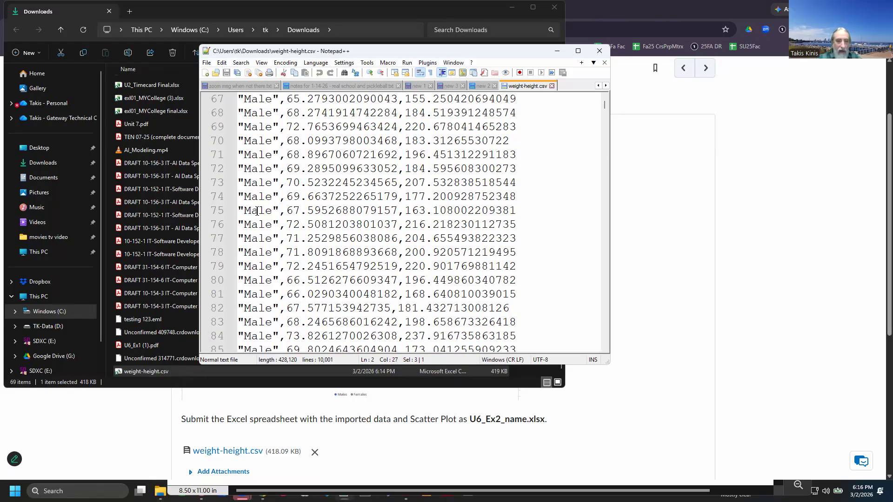
{"action": "scroll", "coordinate": [258, 216], "scroll_direction": "down", "scroll_amount": 1}
{"action": "scroll", "coordinate": [232, 262], "scroll_direction": "down", "scroll_amount": 2}
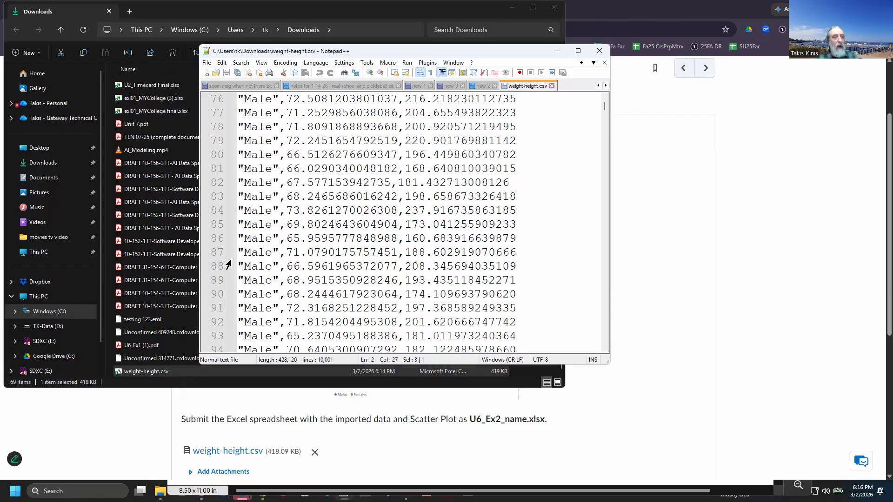
{"action": "scroll", "coordinate": [281, 257], "scroll_direction": "down", "scroll_amount": 20}
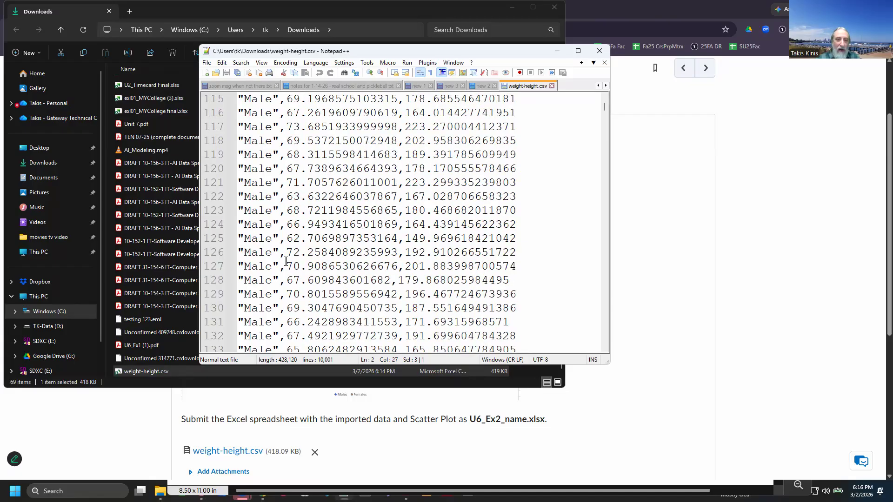
{"action": "scroll", "coordinate": [281, 258], "scroll_direction": "down", "scroll_amount": 18}
{"action": "scroll", "coordinate": [268, 245], "scroll_direction": "down", "scroll_amount": 11}
{"action": "left_click_drag", "start_coordinate": [605, 111], "coordinate": [603, 335]}
{"action": "scroll", "coordinate": [398, 300], "scroll_direction": "up", "scroll_amount": 4}
{"action": "scroll", "coordinate": [398, 300], "scroll_direction": "down", "scroll_amount": 14}
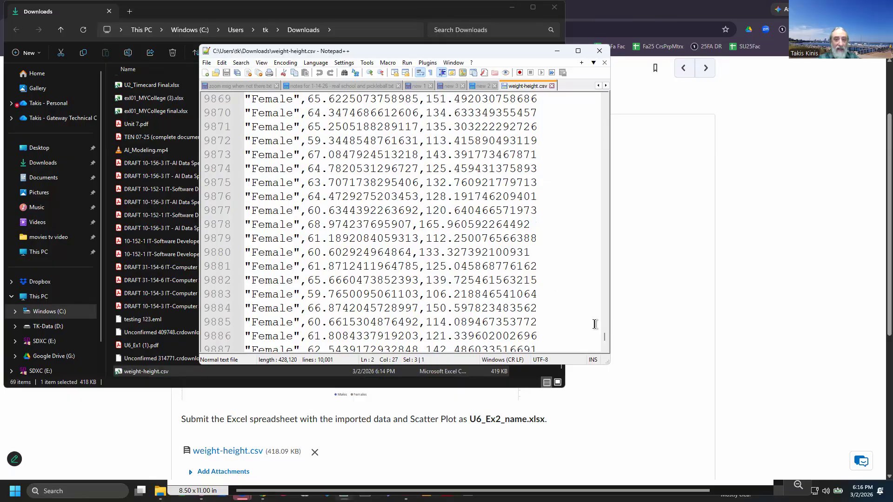
{"action": "left_click_drag", "start_coordinate": [606, 338], "coordinate": [607, 226]}
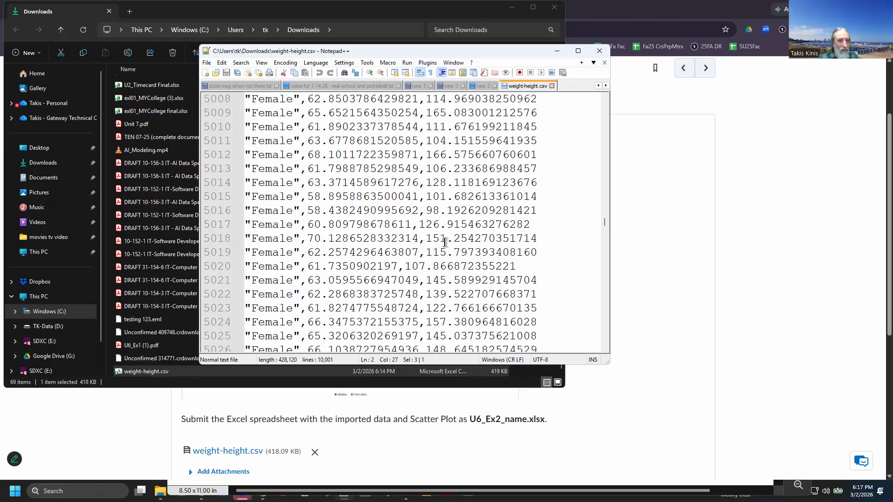
{"action": "scroll", "coordinate": [445, 243], "scroll_direction": "up", "scroll_amount": 3}
{"action": "scroll", "coordinate": [446, 241], "scroll_direction": "up", "scroll_amount": 1}
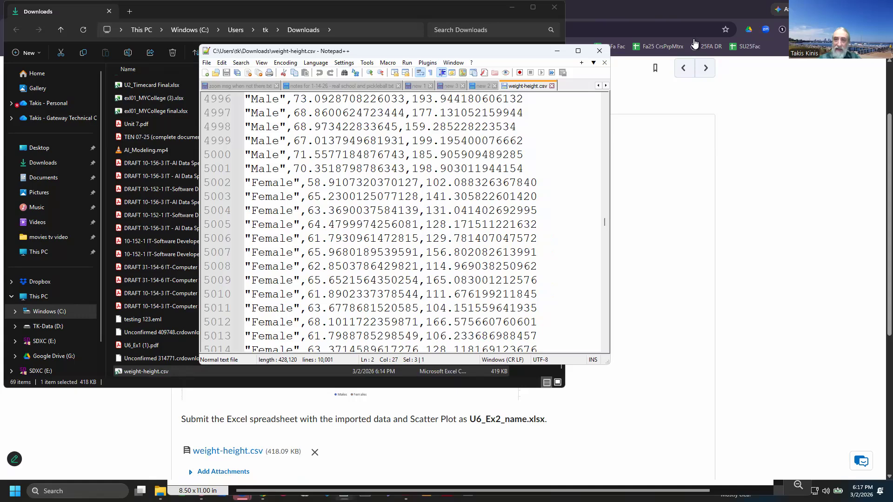
Close weight-height.csv in the text editor and return to the U6 - Ex2 instructions in the browser
{"action": "left_click", "coordinate": [552, 86]}
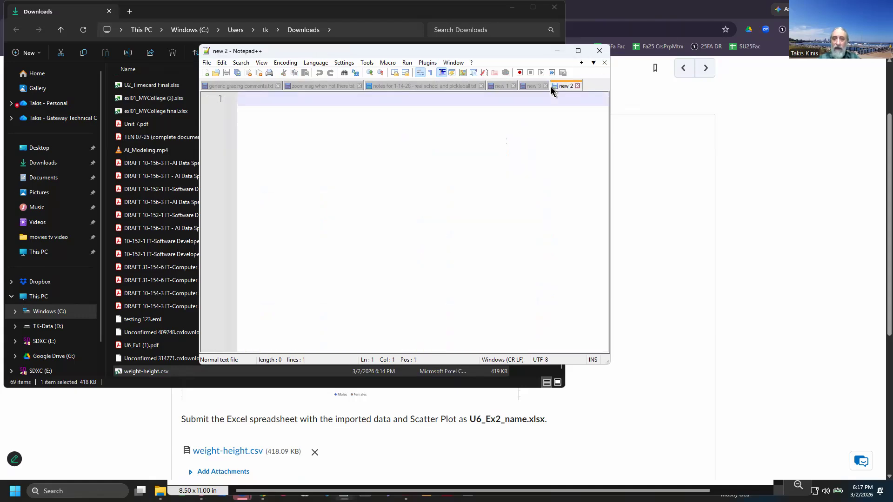
{"action": "left_click", "coordinate": [647, 8]}
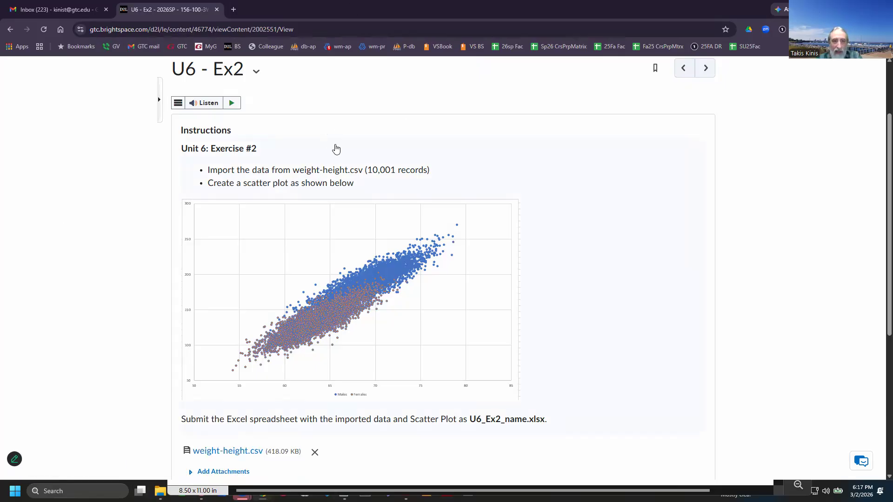
{"action": "key", "text": "alt+Tab"}
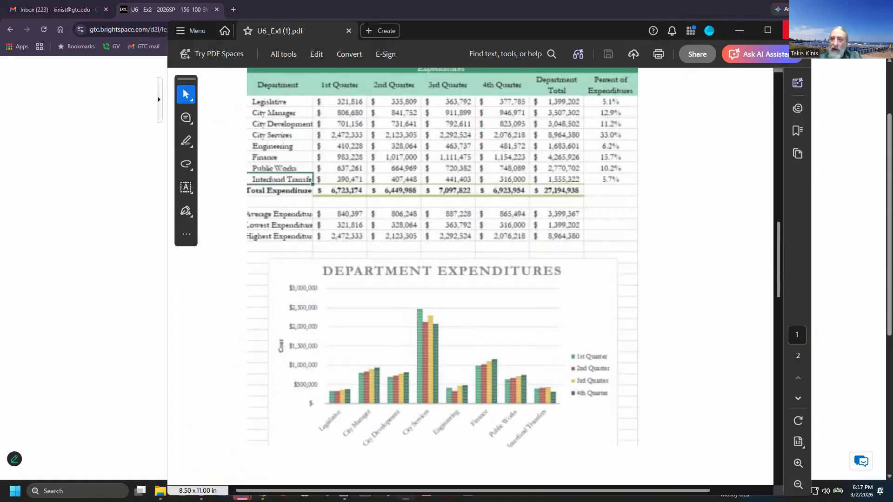
{"action": "key", "text": "alt+Tab"}
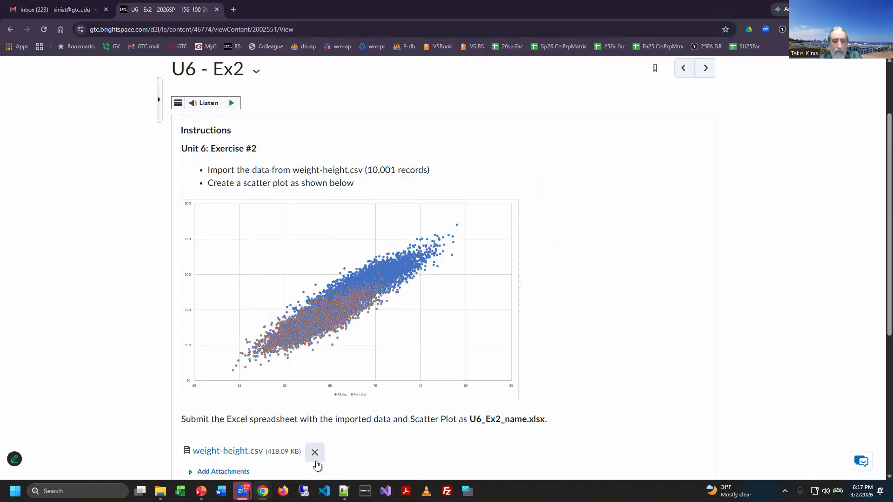
Switch to Excel and look through the Downloads folder for the data file to open
{"action": "mouse_move", "coordinate": [242, 491]}
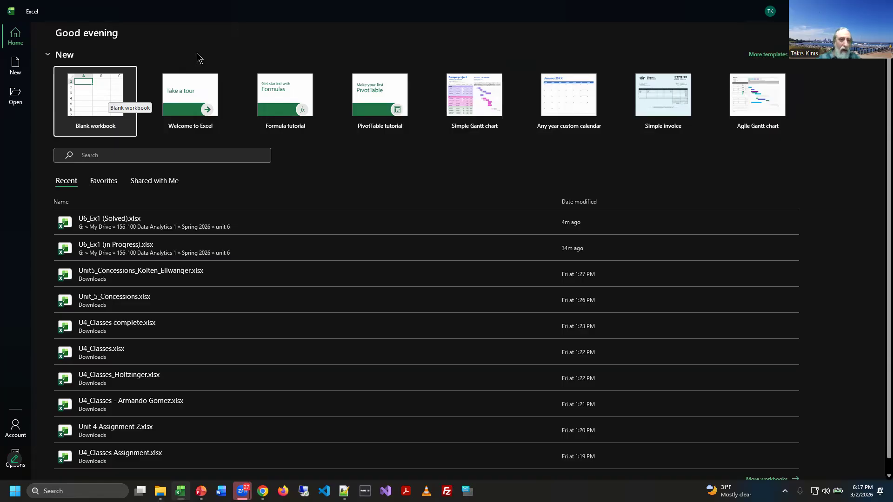
{"action": "left_click", "coordinate": [16, 103]}
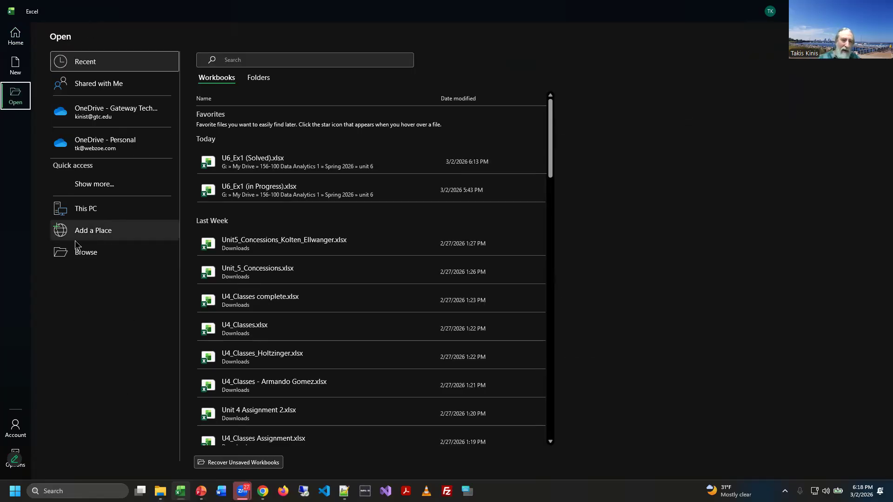
{"action": "left_click", "coordinate": [83, 261]}
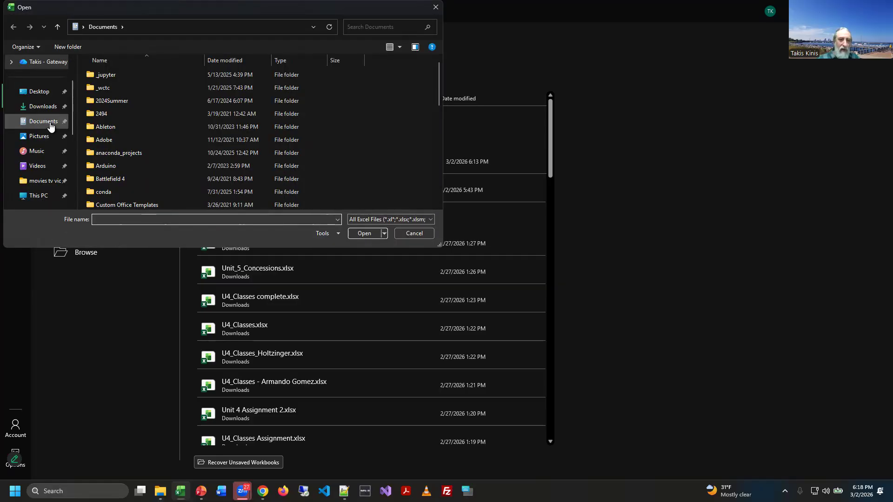
{"action": "left_click", "coordinate": [46, 106]}
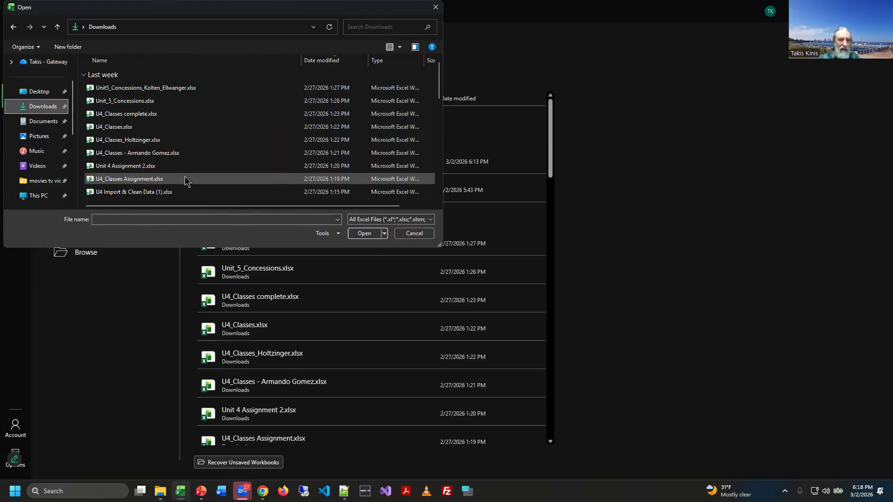
{"action": "scroll", "coordinate": [188, 174], "scroll_direction": "down", "scroll_amount": 5}
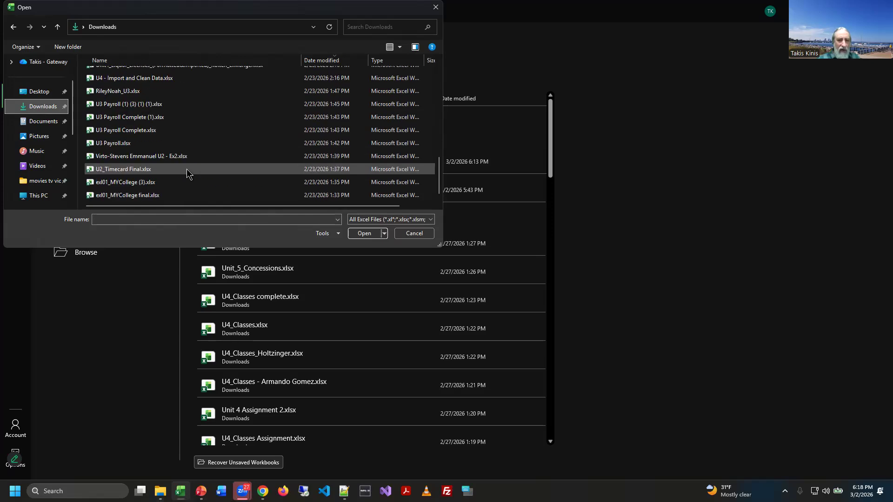
{"action": "scroll", "coordinate": [226, 90], "scroll_direction": "up", "scroll_amount": 6}
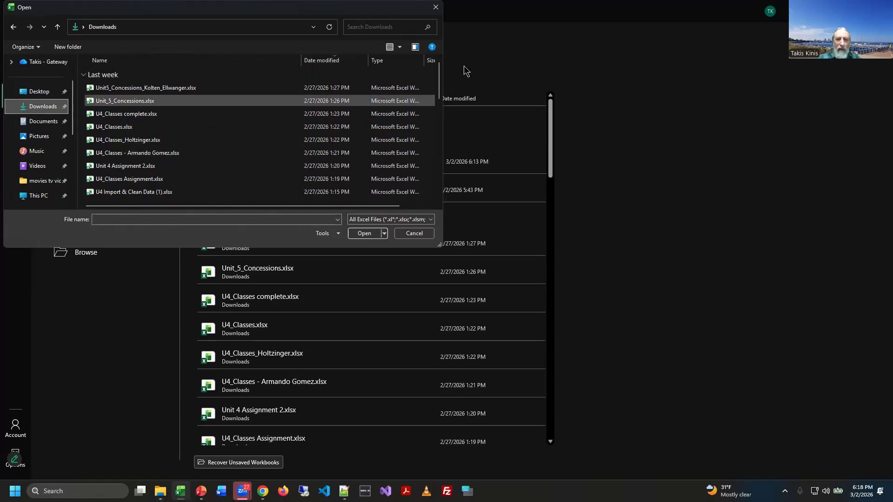
Add a Date created column to the widened file list and sort the files by it, oldest first
{"action": "left_click_drag", "start_coordinate": [442, 118], "coordinate": [605, 188]}
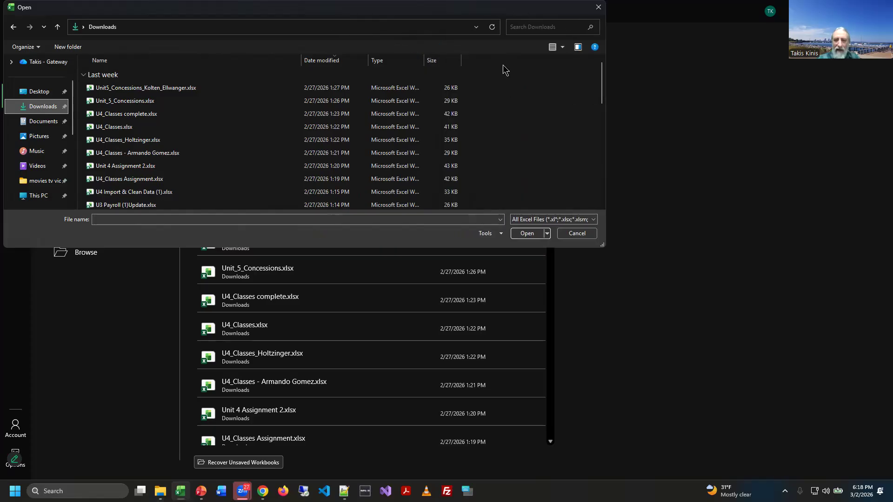
{"action": "right_click", "coordinate": [506, 70]}
{"action": "left_click", "coordinate": [547, 127]}
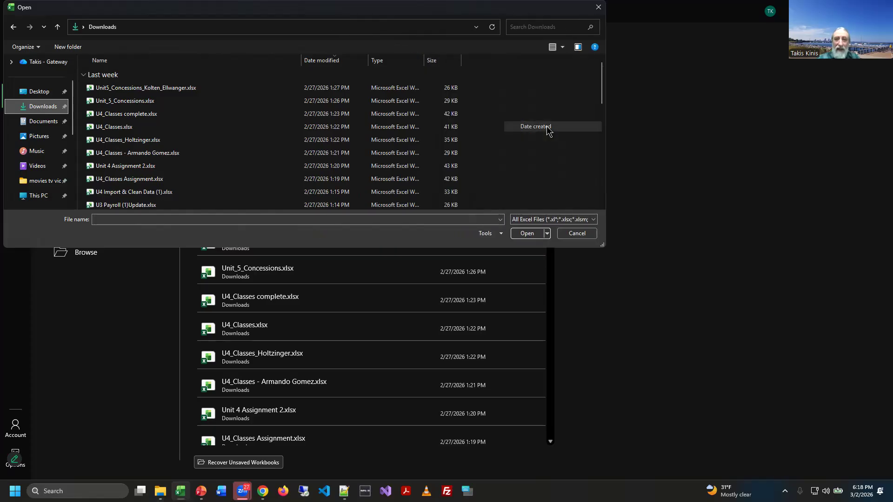
{"action": "left_click", "coordinate": [504, 63]}
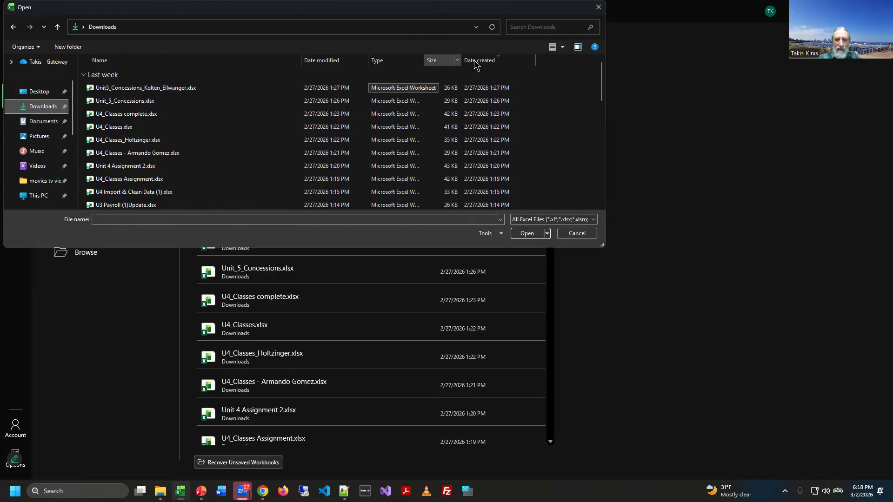
{"action": "left_click", "coordinate": [499, 63]}
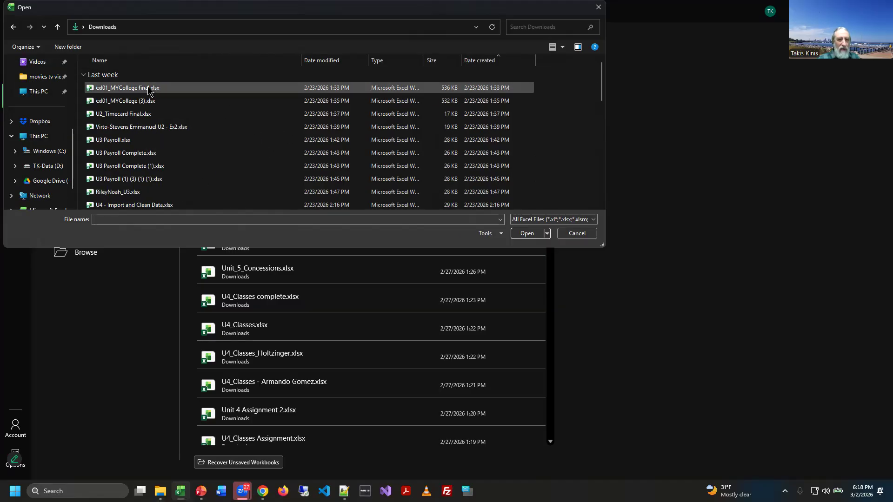
Check the exercise instructions, search the Downloads folder for "u6", and cancel opening a file
{"action": "left_click", "coordinate": [153, 90]}
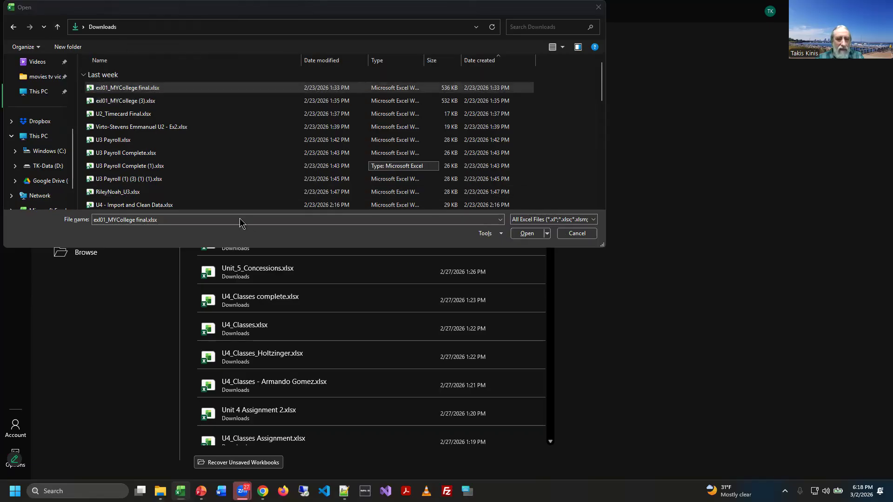
{"action": "key", "text": "alt+Tab"}
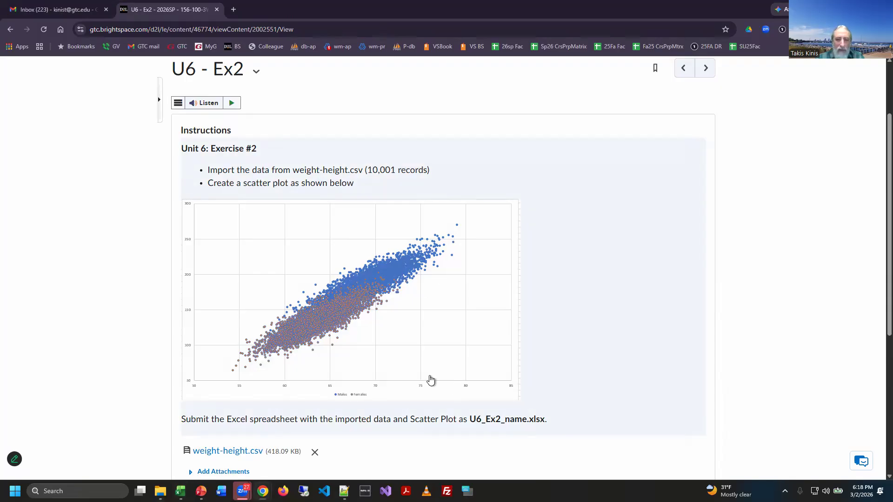
{"action": "key", "text": "alt+Tab"}
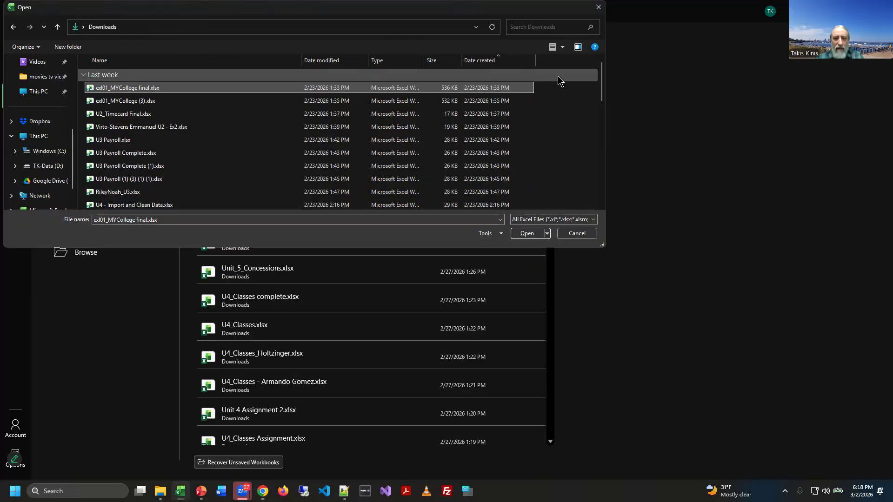
{"action": "left_click", "coordinate": [537, 27]}
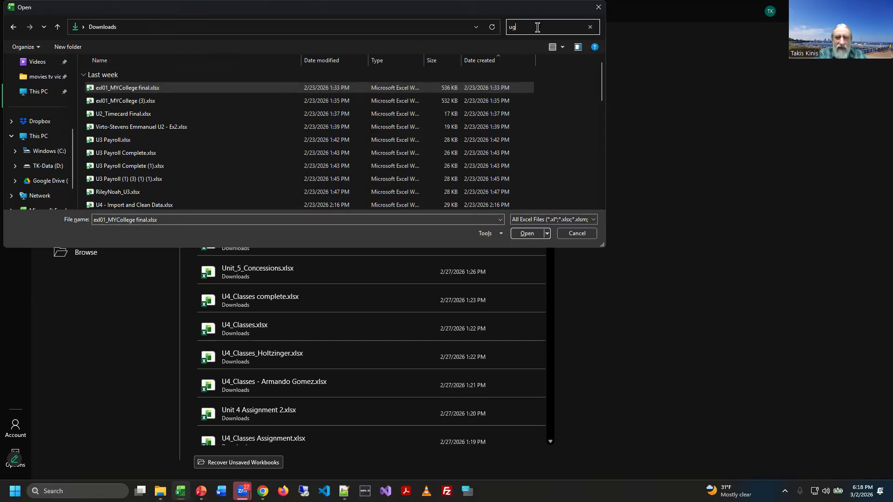
{"action": "type", "text": "u6"}
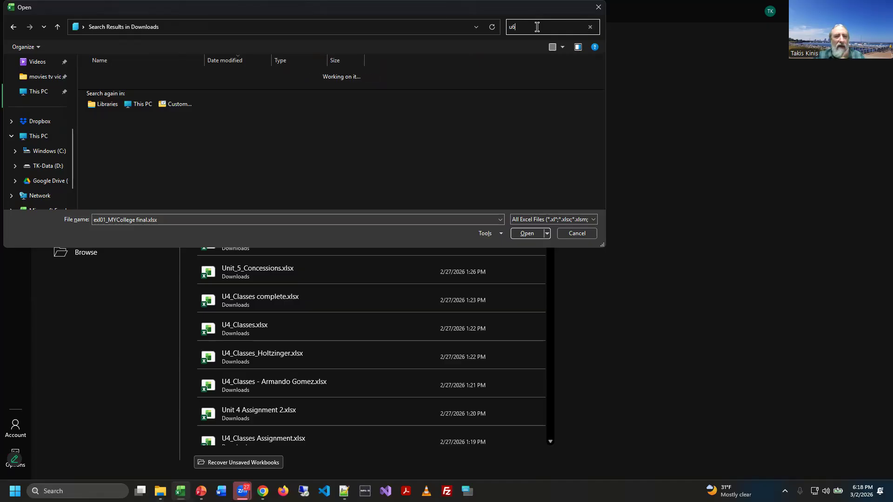
{"action": "left_click", "coordinate": [172, 88]}
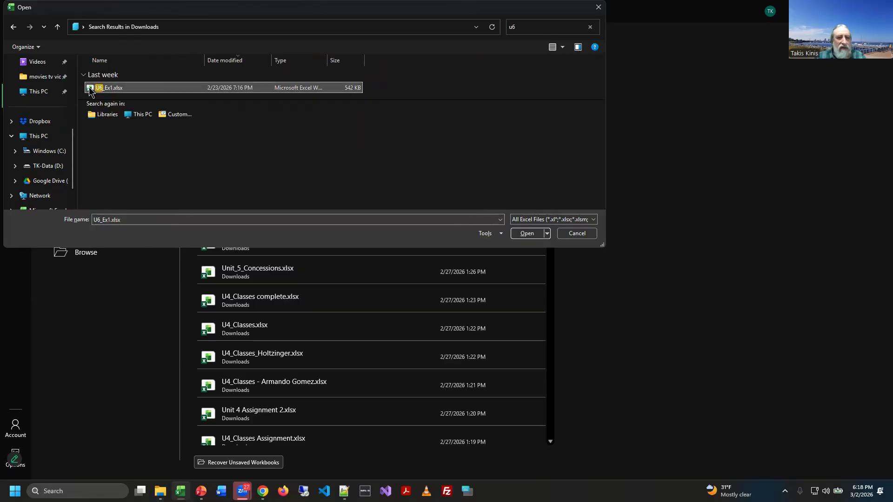
{"action": "left_click", "coordinate": [577, 234]}
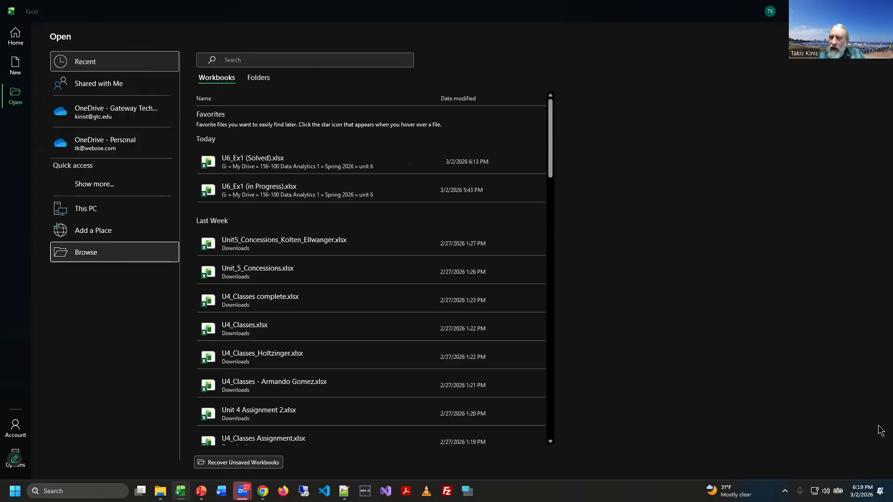
Switch to the U6 - Ex2 page in Chrome and show the recent download history
{"action": "key", "text": "alt+Tab"}
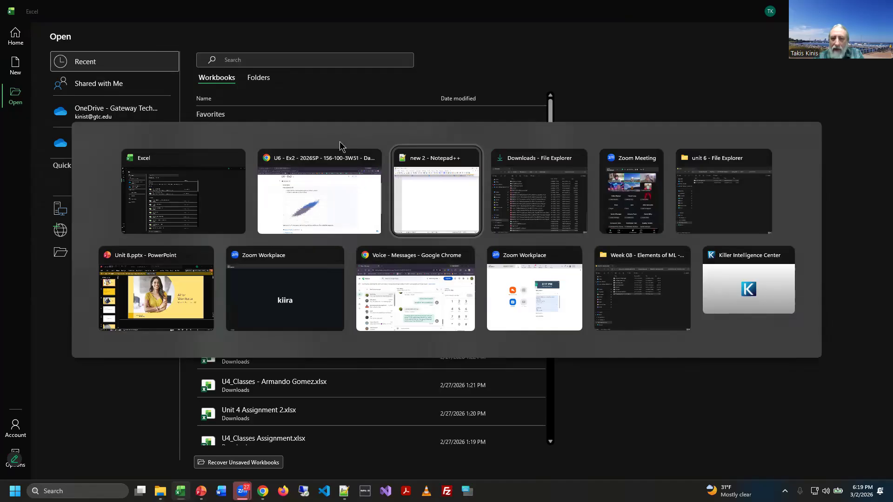
{"action": "left_click", "coordinate": [325, 193]}
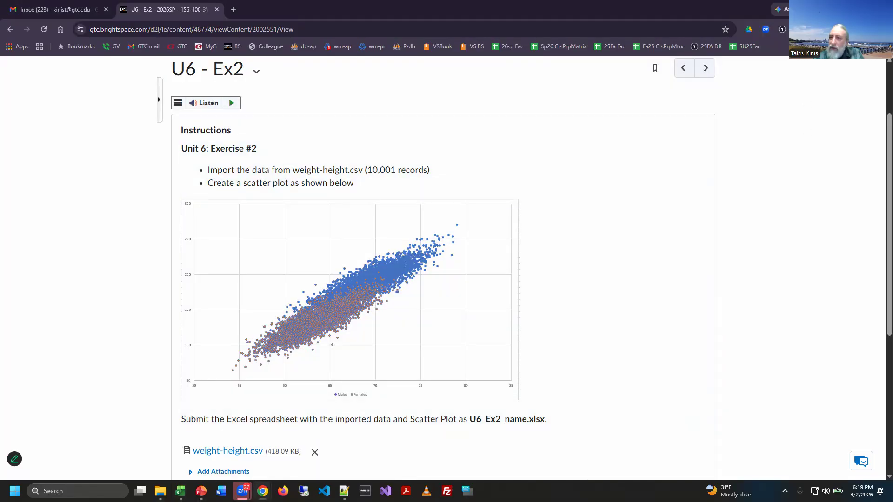
{"action": "left_click", "coordinate": [841, 29]}
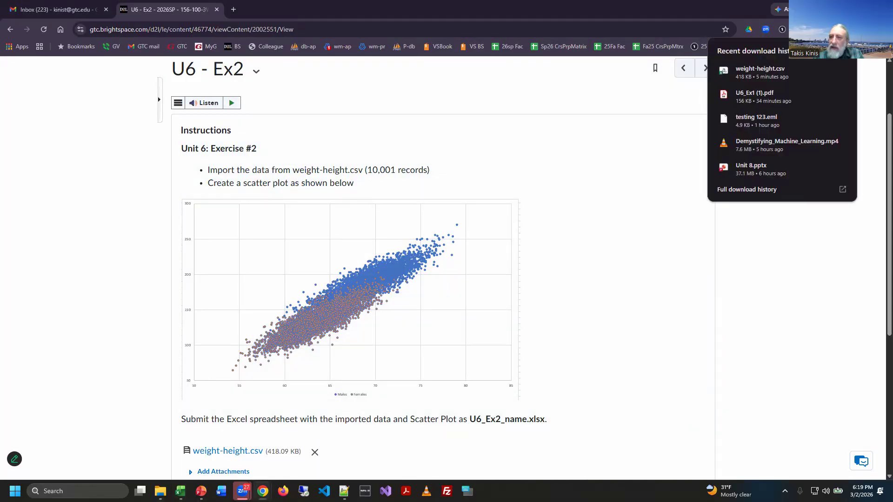
Show the downloaded weight-height.csv in its folder and copy the Downloads folder's path
{"action": "left_click", "coordinate": [824, 72]}
{"action": "left_click_drag", "start_coordinate": [319, 15], "coordinate": [655, 86]}
{"action": "left_click", "coordinate": [711, 105]}
{"action": "key", "text": "ctrl+c"}
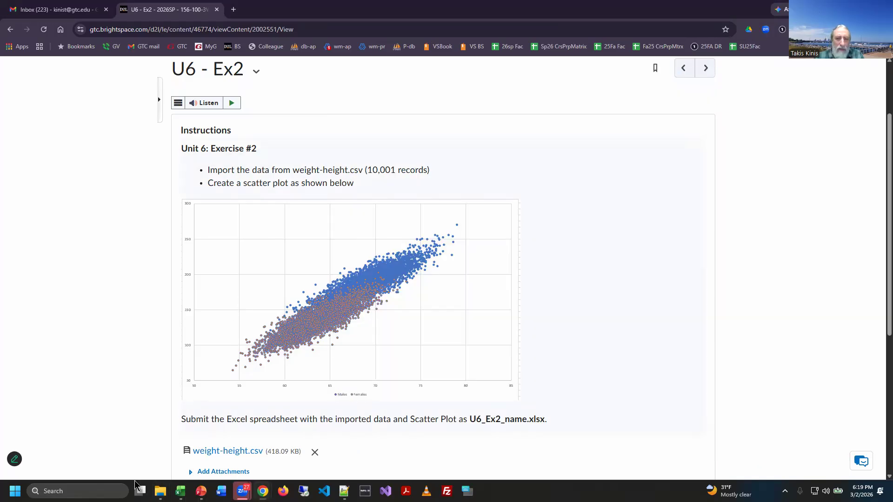
Switch to Excel, browse for a file to open, and go to the copied Downloads folder path
{"action": "left_click", "coordinate": [160, 491]}
{"action": "scroll", "coordinate": [354, 279], "scroll_direction": "down", "scroll_amount": 4}
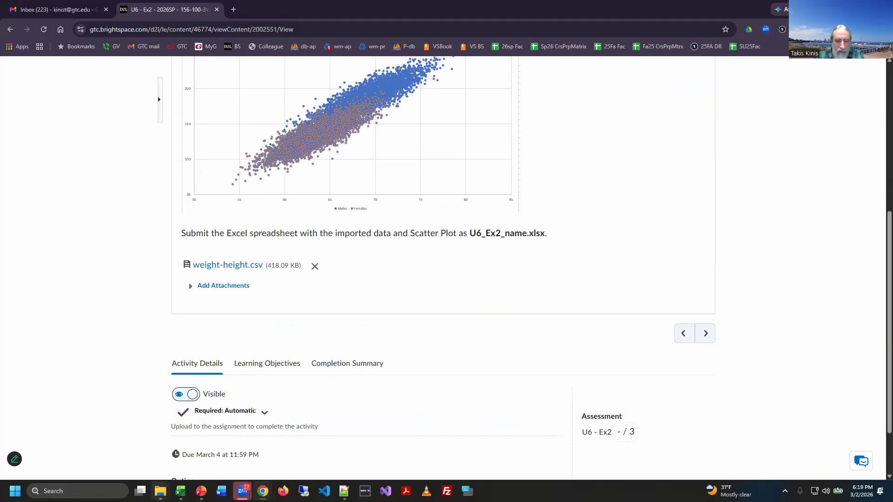
{"action": "mouse_move", "coordinate": [180, 492]}
{"action": "left_click", "coordinate": [148, 437]}
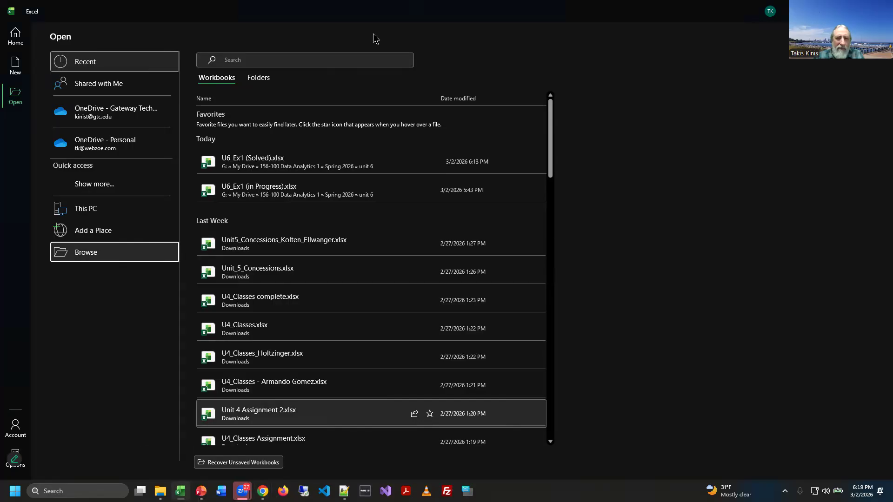
{"action": "left_click", "coordinate": [91, 256]}
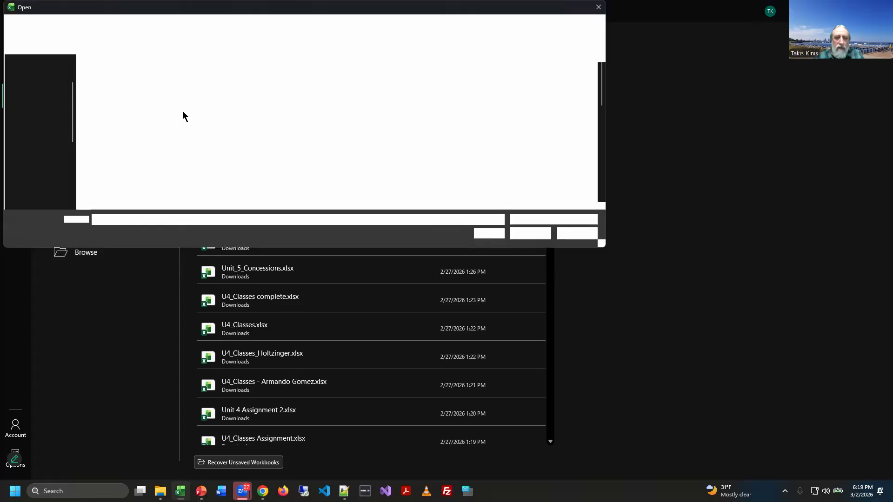
{"action": "left_click", "coordinate": [153, 27]}
{"action": "key", "text": "ctrl+v"}
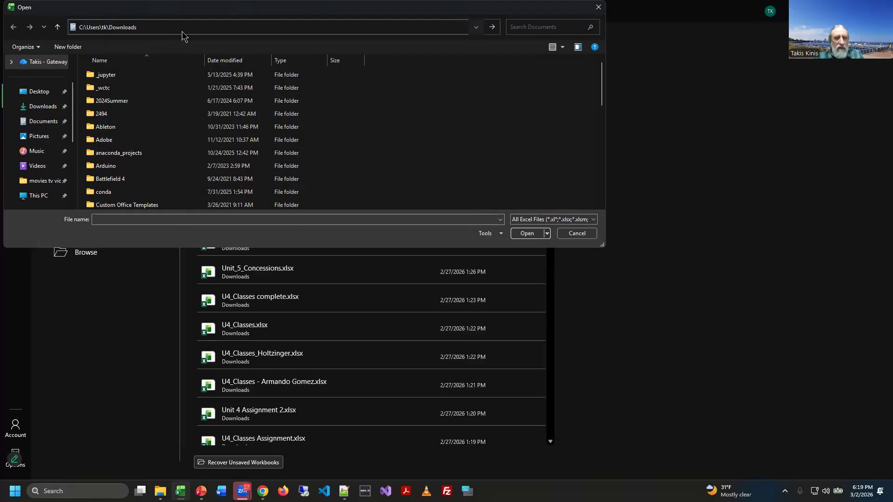
{"action": "key", "text": "Return"}
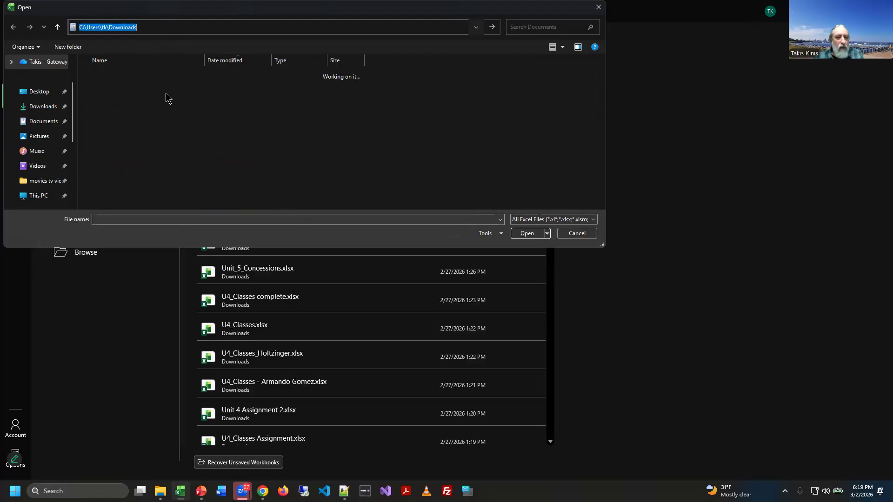
Sort the Downloads files by Date modified, newest first, look for weight-height.csv, and close the Open dialog
{"action": "left_click", "coordinate": [239, 63]}
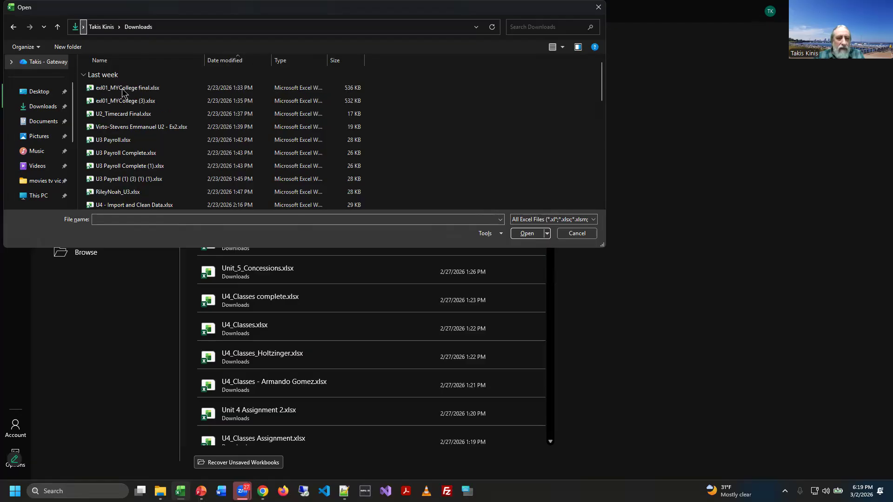
{"action": "left_click", "coordinate": [224, 60]}
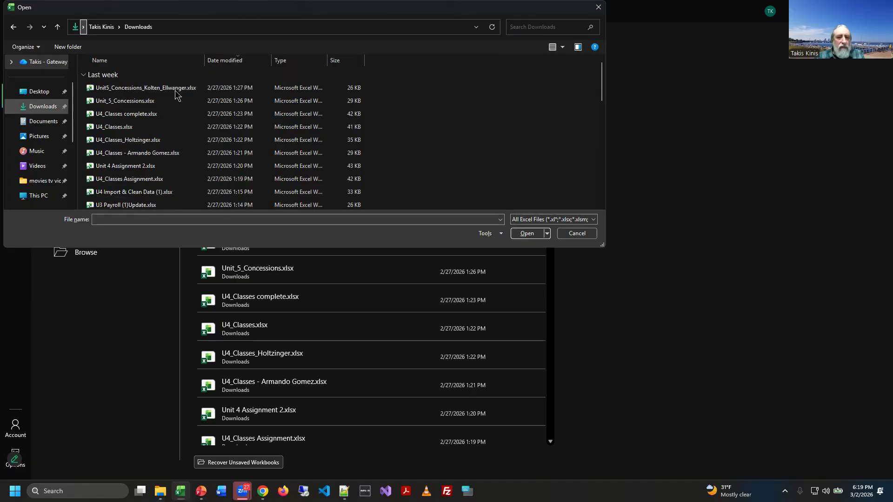
{"action": "scroll", "coordinate": [171, 99], "scroll_direction": "down", "scroll_amount": 1}
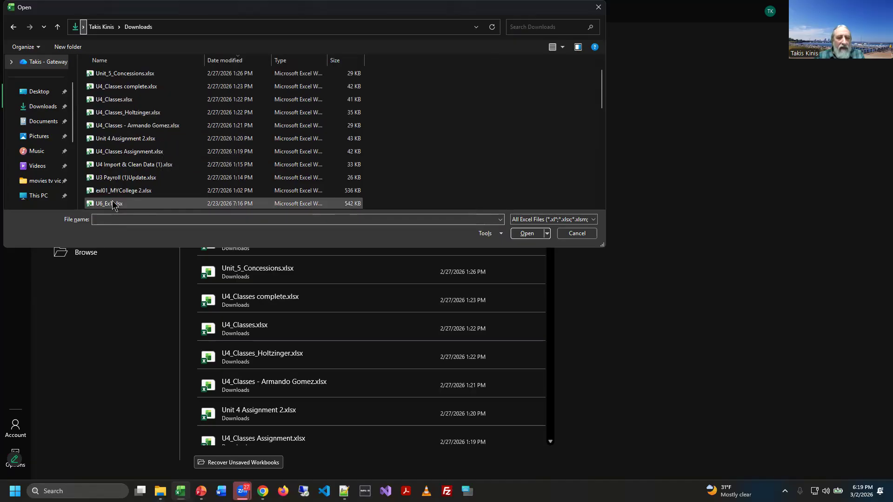
{"action": "scroll", "coordinate": [116, 203], "scroll_direction": "down", "scroll_amount": 1}
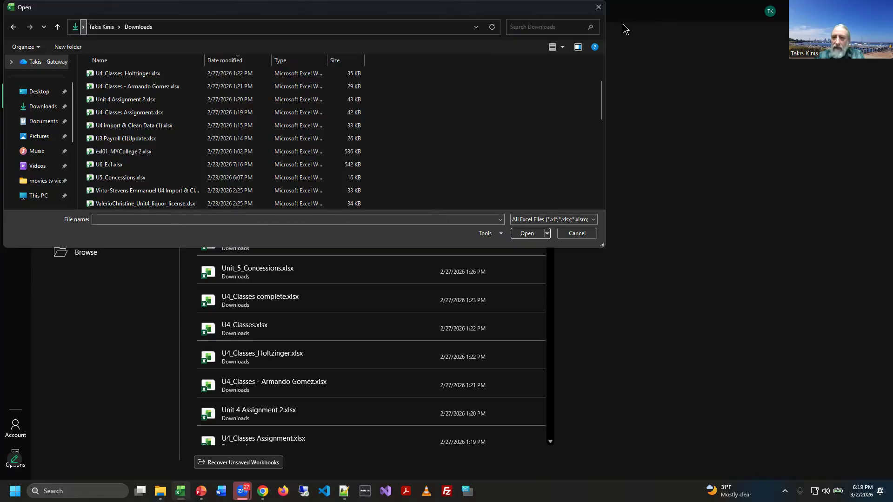
{"action": "left_click", "coordinate": [599, 7]}
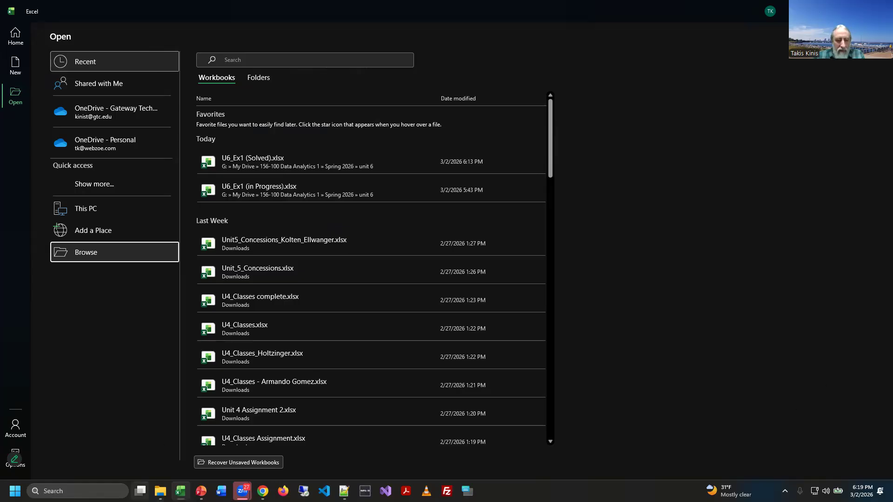
Switch to the File Explorer window showing the unit 6 folder and go to the copied Downloads path
{"action": "left_click", "coordinate": [160, 491]}
{"action": "left_click", "coordinate": [76, 447]}
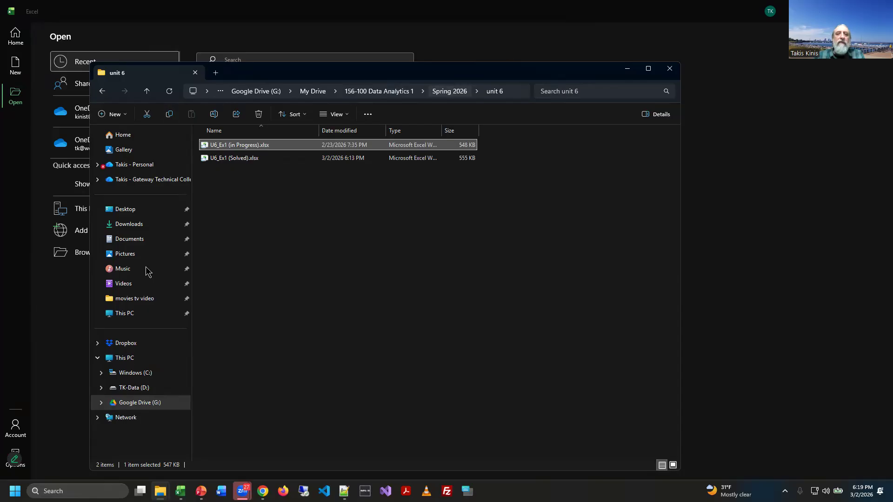
{"action": "left_click", "coordinate": [520, 93]}
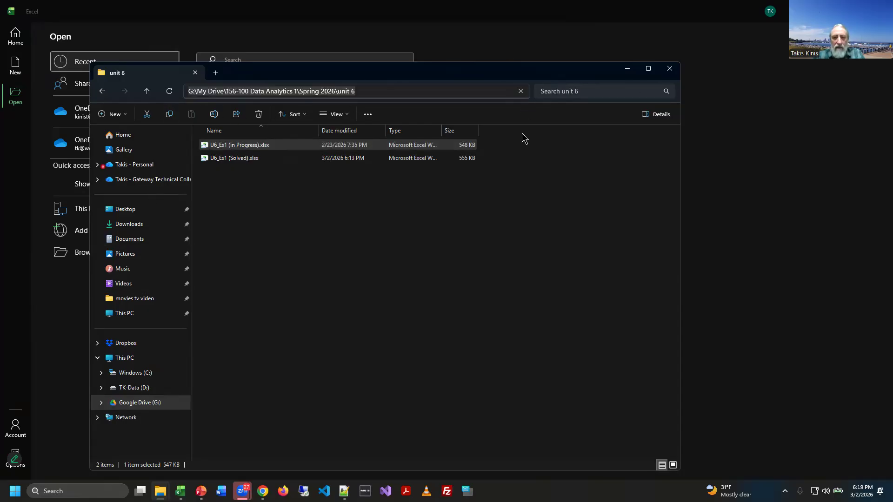
{"action": "key", "text": "ctrl+v"}
{"action": "key", "text": "Return"}
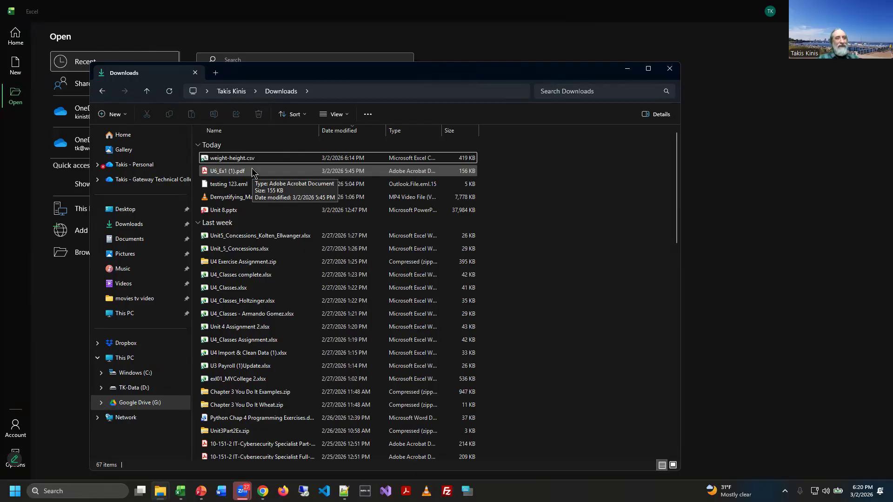
Browse the Downloads folder from Excel again and look for weight-height.csv by sorting on Date modified and Date created
{"action": "left_click", "coordinate": [82, 257]}
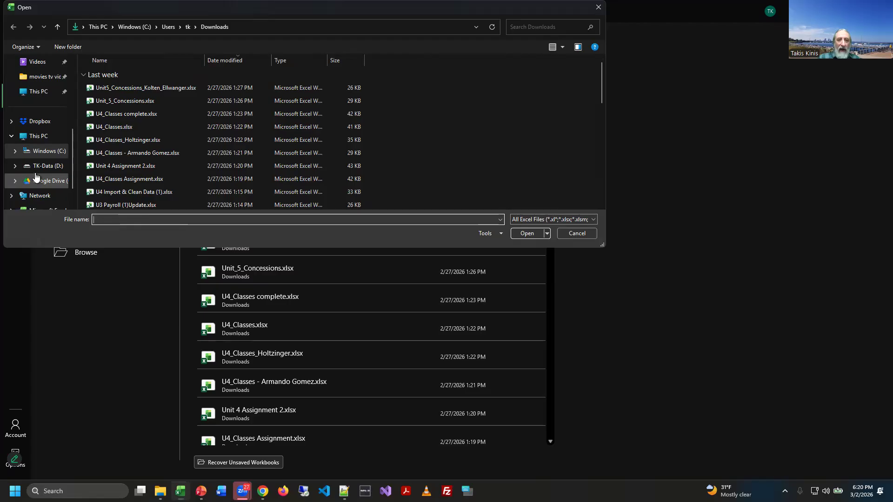
{"action": "scroll", "coordinate": [36, 177], "scroll_direction": "up", "scroll_amount": 4}
{"action": "left_click", "coordinate": [42, 159]}
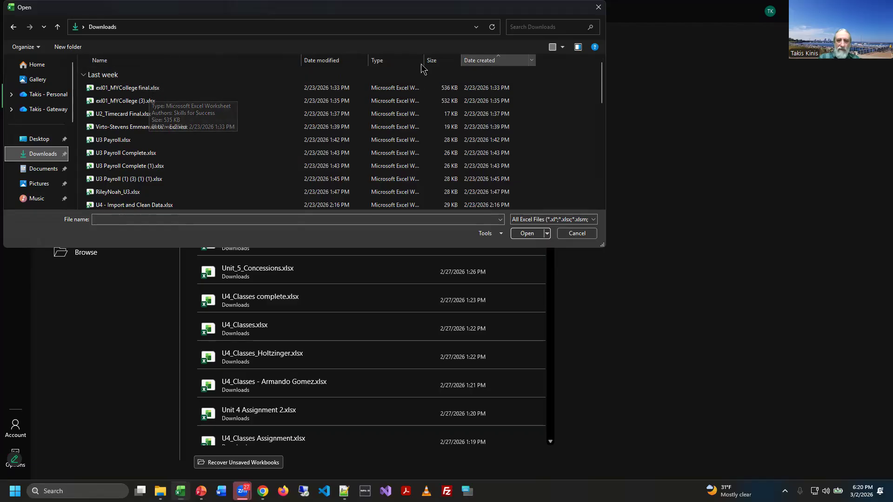
{"action": "left_click", "coordinate": [320, 62]}
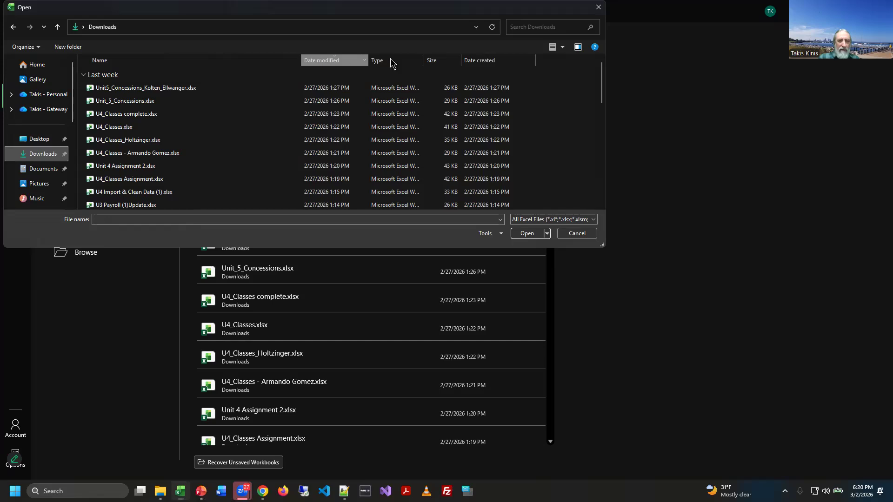
{"action": "left_click", "coordinate": [481, 68]}
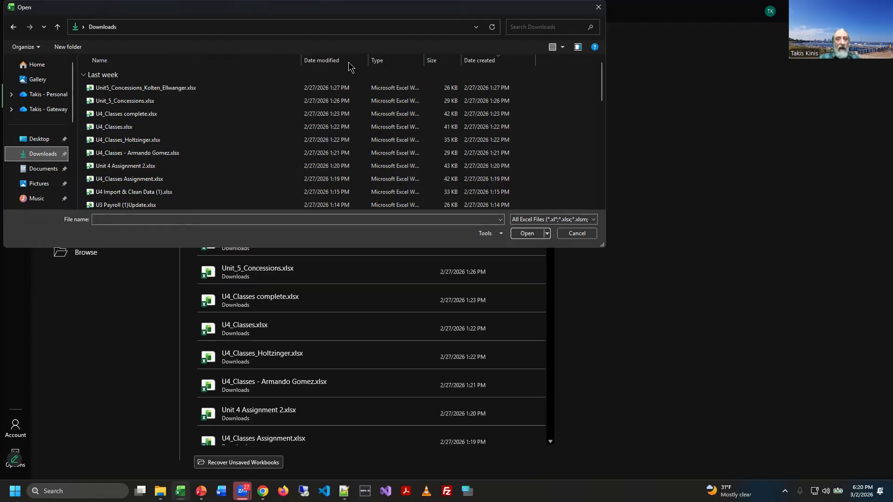
{"action": "left_click", "coordinate": [333, 65]}
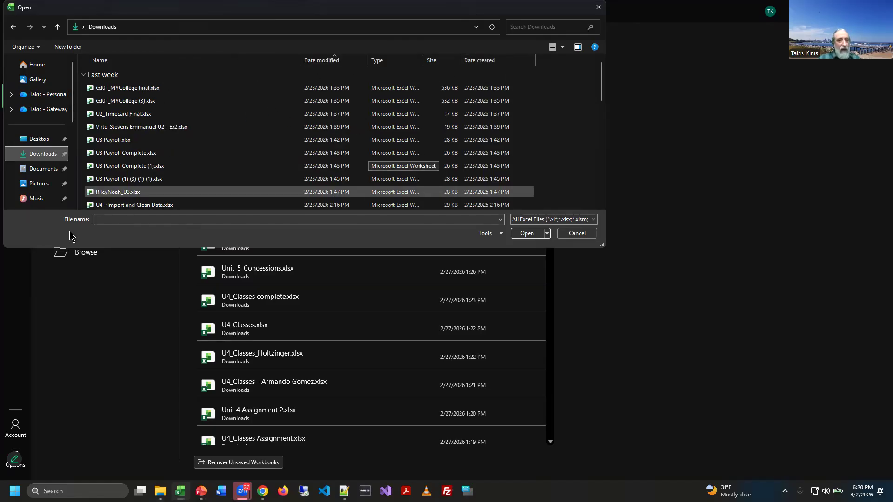
{"action": "scroll", "coordinate": [149, 186], "scroll_direction": "down", "scroll_amount": 4}
{"action": "scroll", "coordinate": [150, 172], "scroll_direction": "down", "scroll_amount": 4}
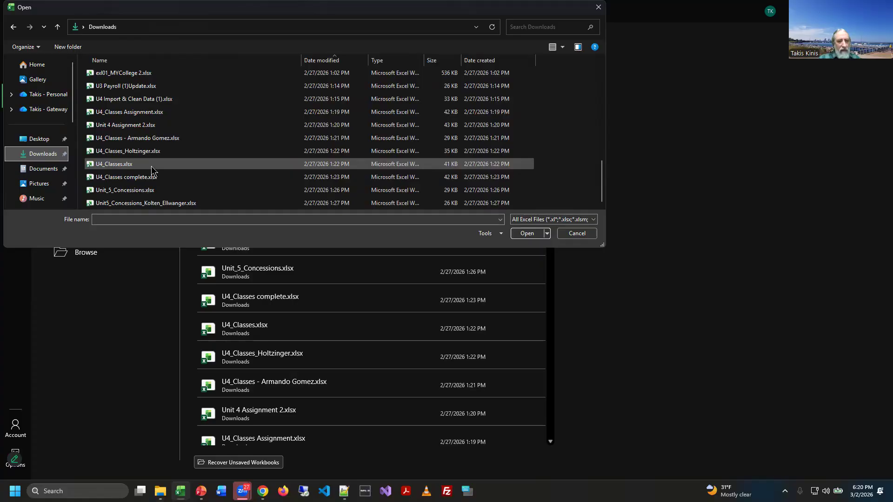
Sort the files by name and compare the list with the Downloads folder in File Explorer
{"action": "left_click", "coordinate": [174, 67]}
{"action": "scroll", "coordinate": [149, 163], "scroll_direction": "down", "scroll_amount": 10}
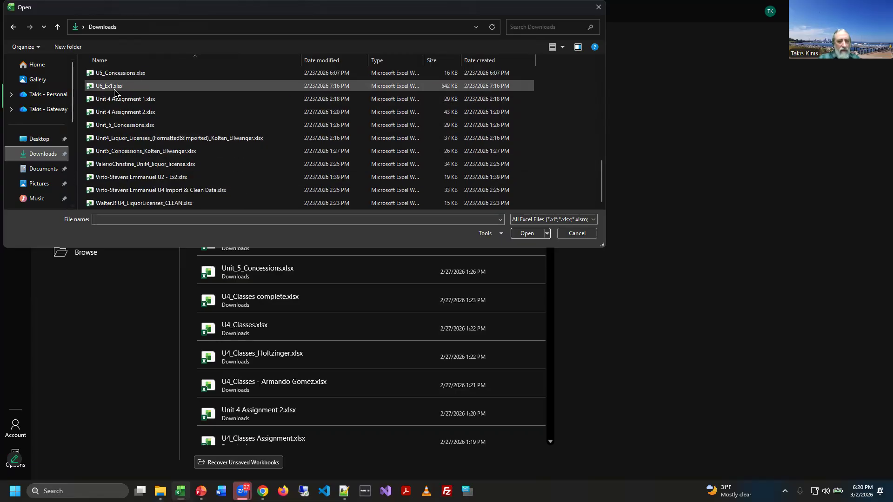
{"action": "scroll", "coordinate": [145, 99], "scroll_direction": "up", "scroll_amount": 1}
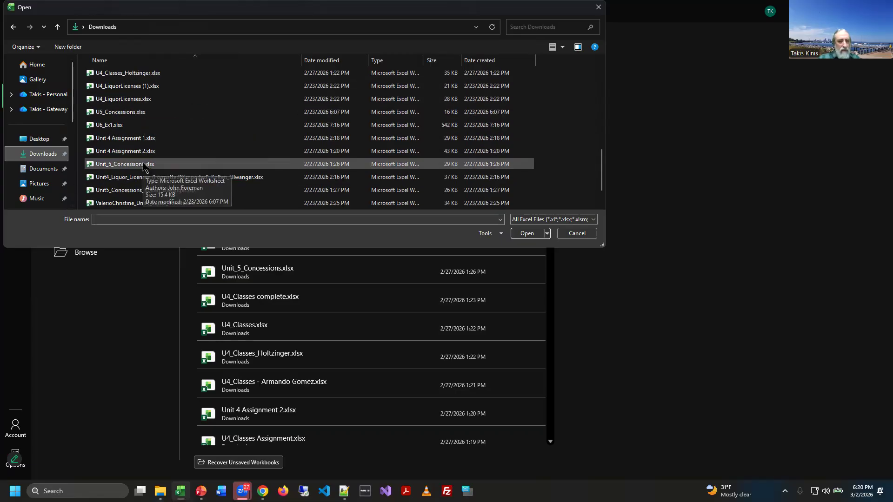
{"action": "key", "text": "alt+Tab"}
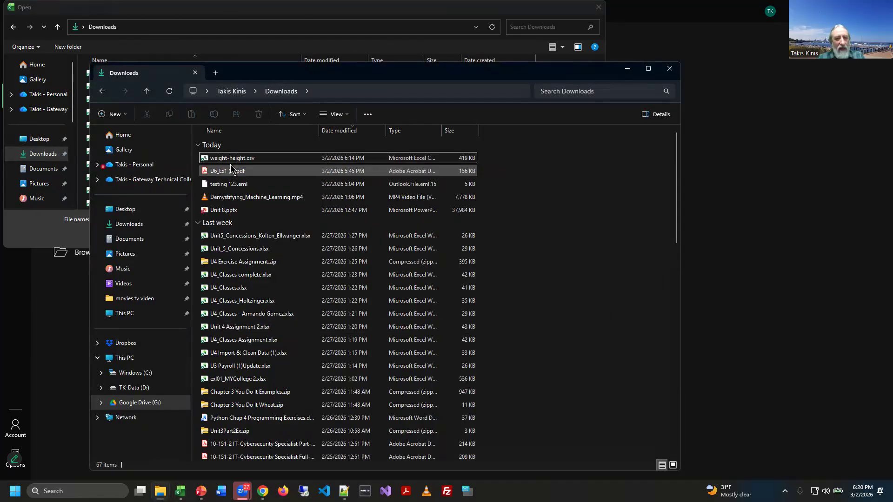
{"action": "left_click", "coordinate": [727, 256]}
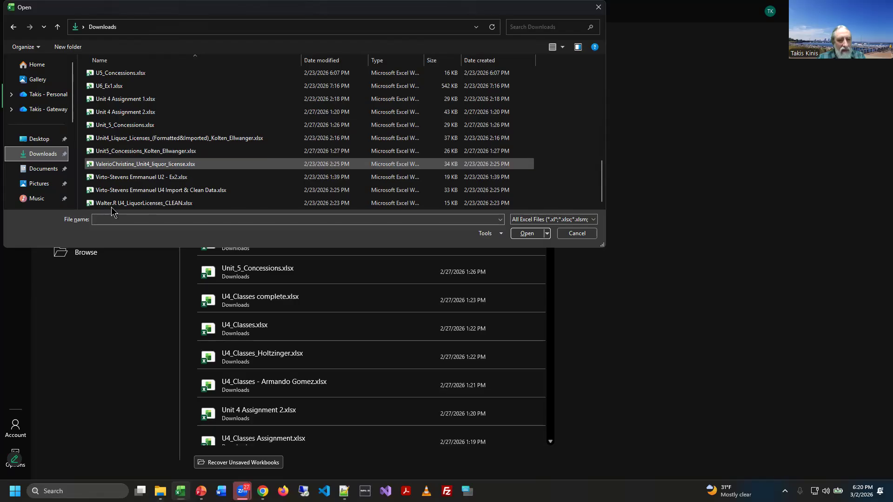
Check the folder path in the Open dialog and cancel opening a file
{"action": "scroll", "coordinate": [121, 186], "scroll_direction": "up", "scroll_amount": 10}
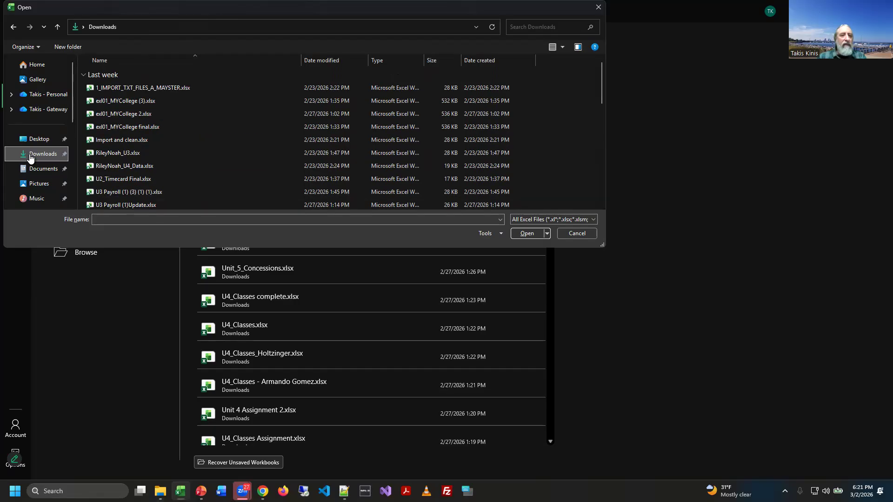
{"action": "left_click", "coordinate": [198, 27]}
{"action": "left_click", "coordinate": [195, 28]}
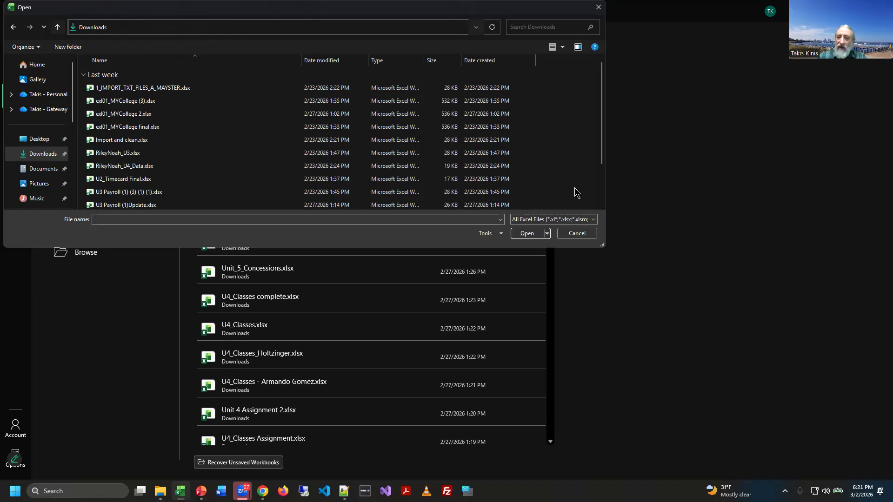
{"action": "left_click", "coordinate": [577, 233]}
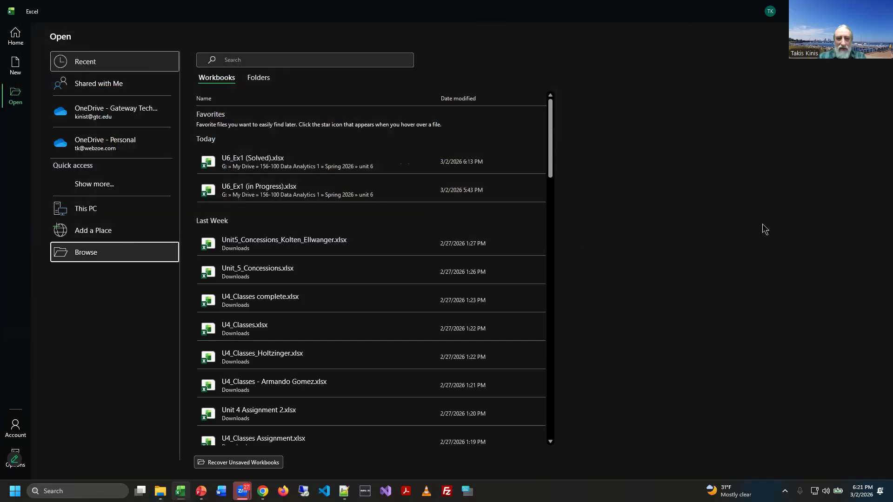
Switch to the File Explorer window listing today's downloads and move weight-height.csv to the Desktop
{"action": "key", "text": "alt+Tab"}
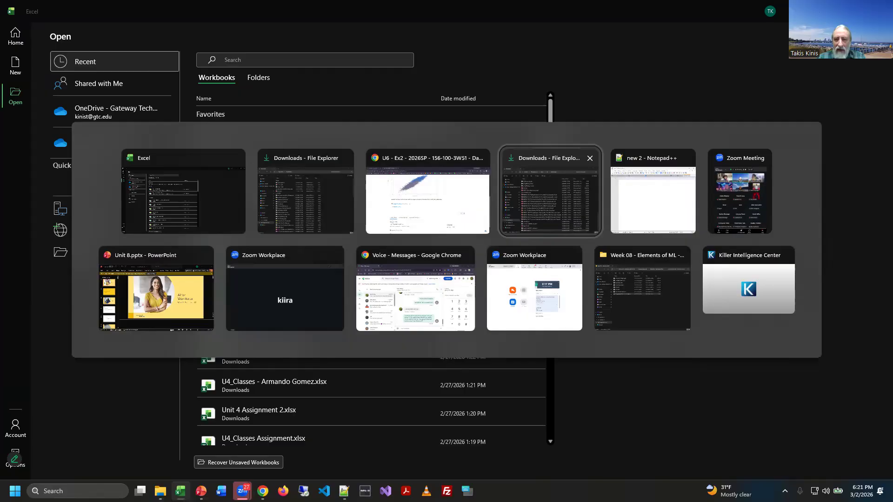
{"action": "left_click", "coordinate": [551, 191]}
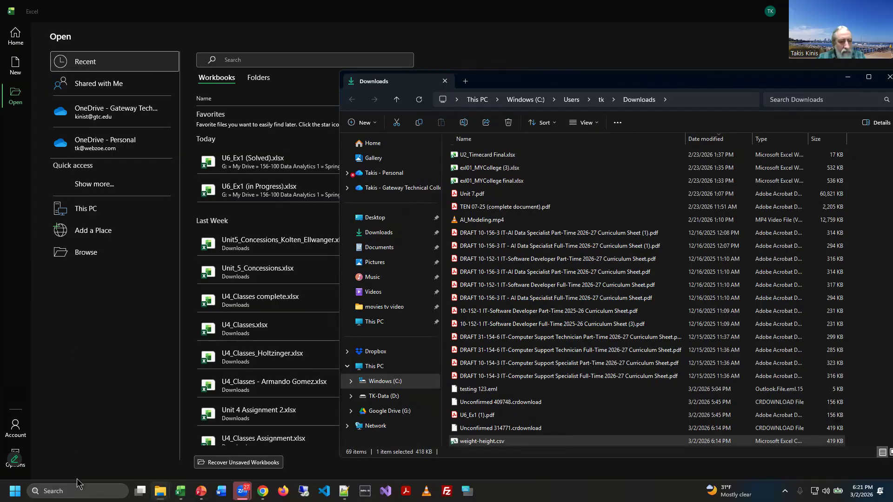
{"action": "key", "text": "alt+Tab"}
{"action": "key", "text": "Tab"}
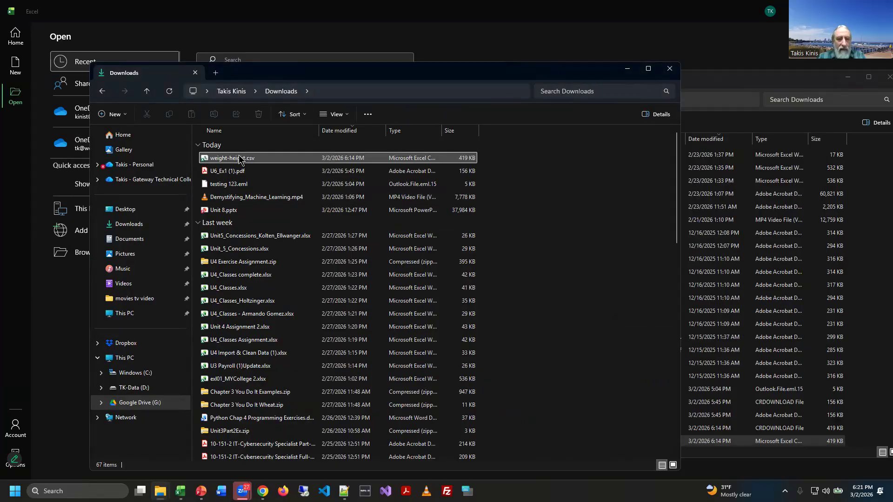
{"action": "left_click", "coordinate": [240, 160]}
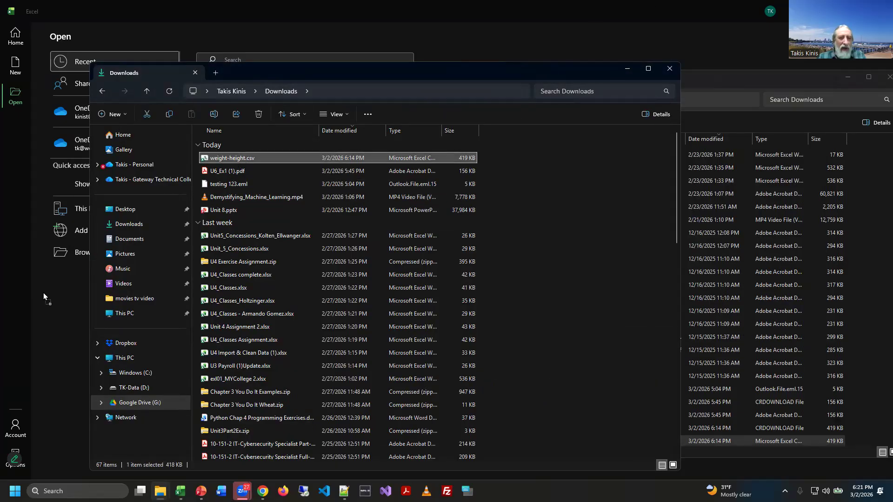
{"action": "left_click_drag", "start_coordinate": [156, 191], "coordinate": [154, 213]}
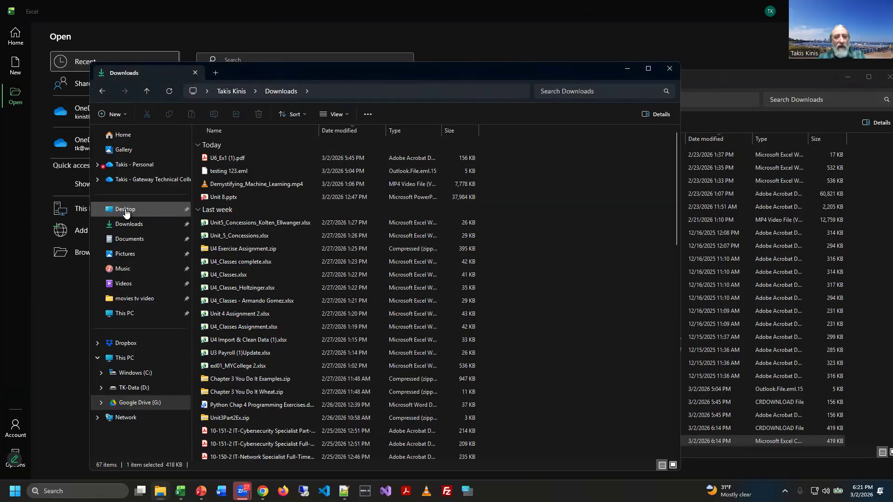
Open the Desktop folder in File Explorer and select weight-height.csv
{"action": "left_click", "coordinate": [161, 210]}
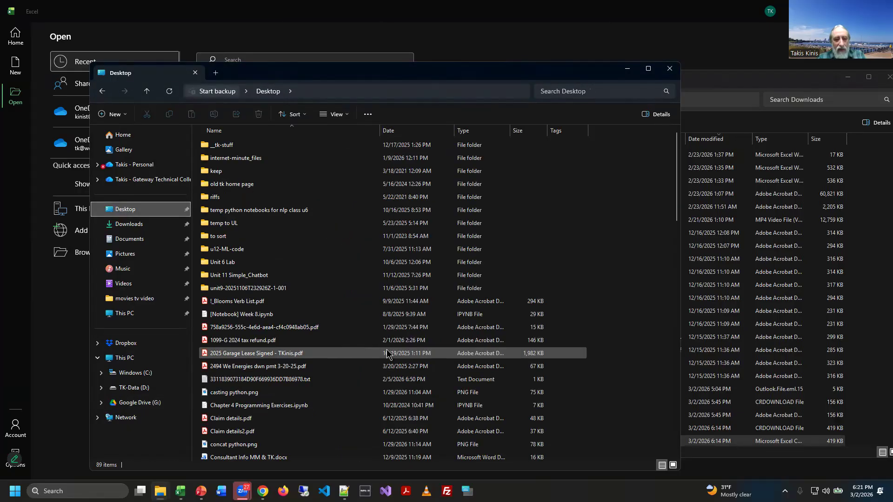
{"action": "scroll", "coordinate": [368, 426], "scroll_direction": "down", "scroll_amount": 20}
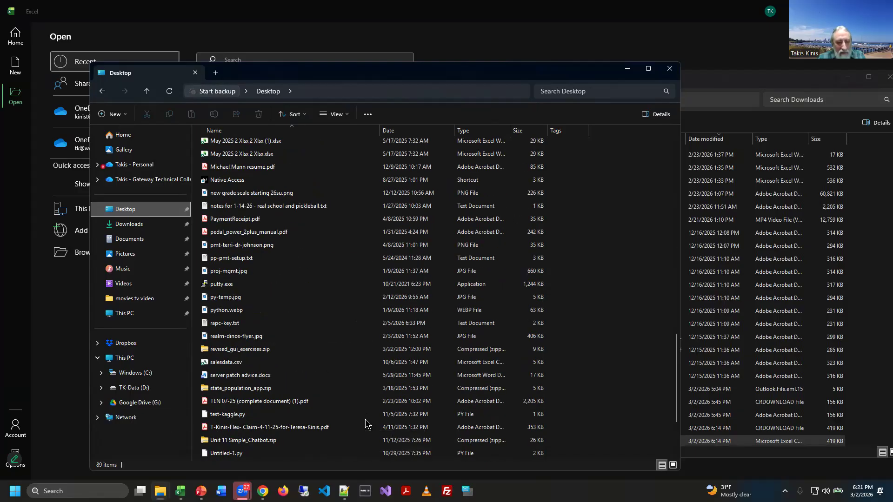
{"action": "left_click", "coordinate": [226, 403]}
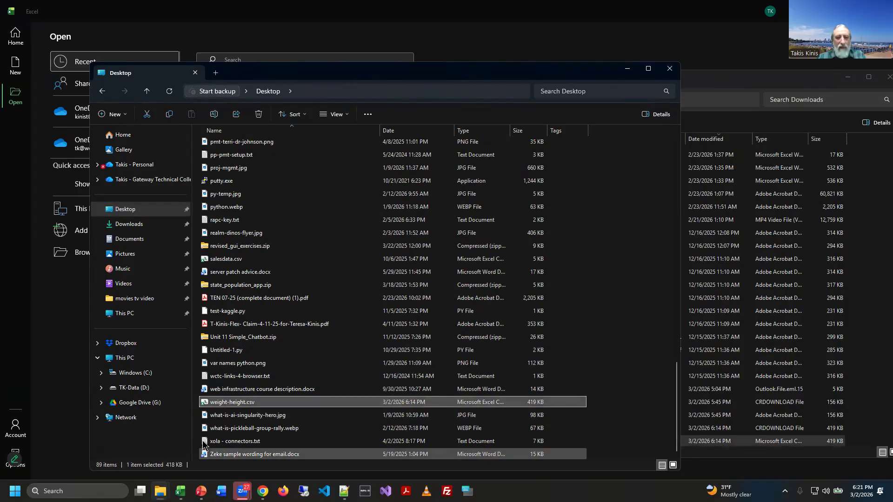
Return to Excel, browse for a workbook, and look for weight-height.csv in the Desktop folder
{"action": "left_click", "coordinate": [449, 16]}
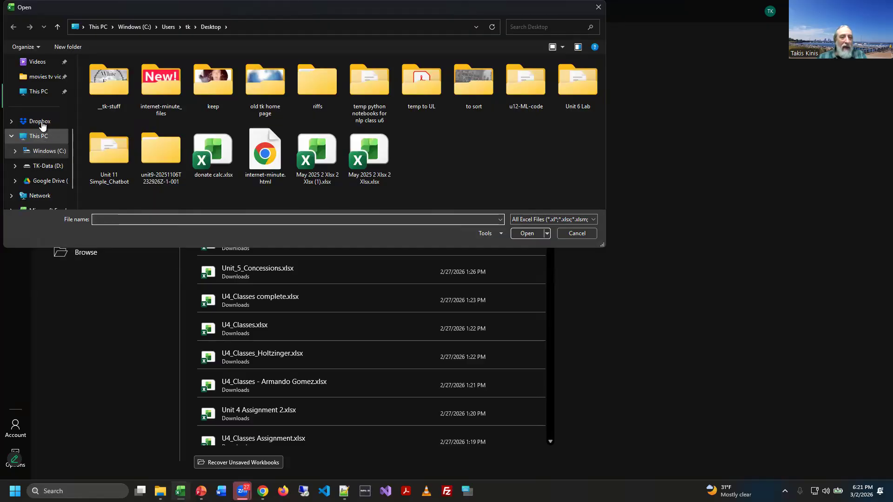
{"action": "left_click", "coordinate": [30, 142]}
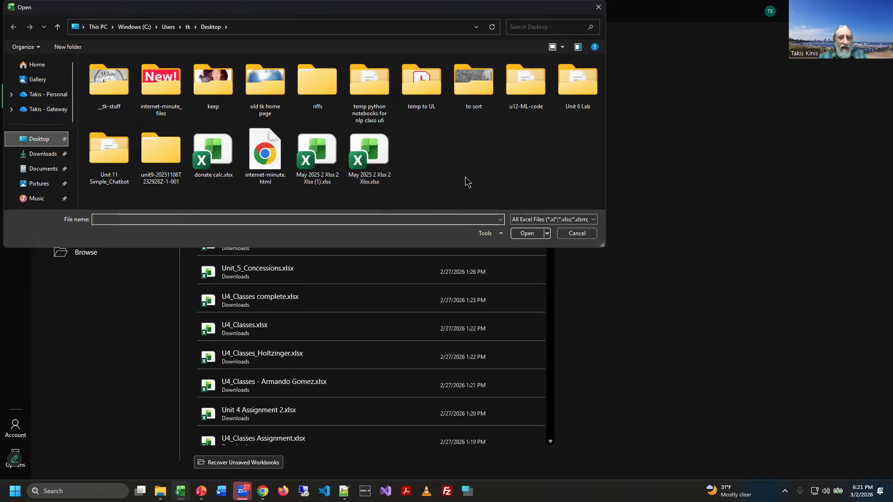
{"action": "scroll", "coordinate": [250, 180], "scroll_direction": "down", "scroll_amount": 2}
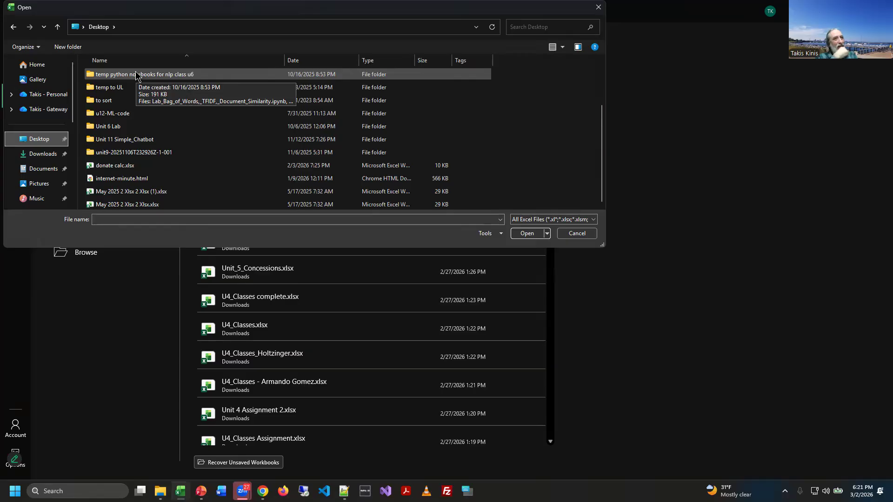
{"action": "scroll", "coordinate": [393, 170], "scroll_direction": "up", "scroll_amount": 2}
{"action": "scroll", "coordinate": [325, 168], "scroll_direction": "down", "scroll_amount": 2}
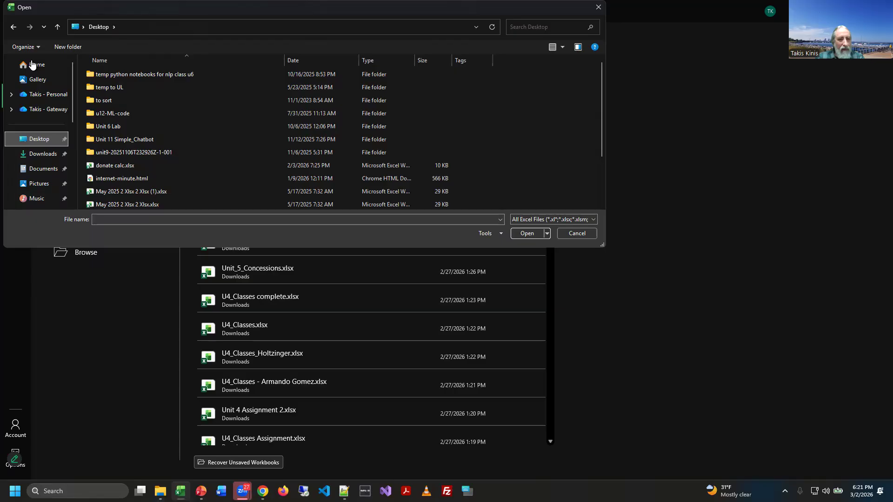
{"action": "scroll", "coordinate": [249, 182], "scroll_direction": "up", "scroll_amount": 2}
{"action": "left_click", "coordinate": [140, 26]}
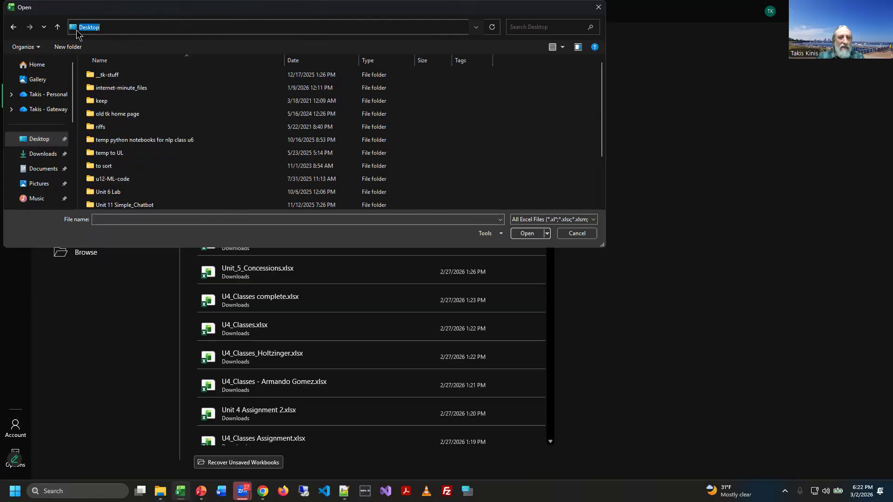
Look through the top-level folders of the Windows (C:) drive in the Open dialog
{"action": "scroll", "coordinate": [44, 181], "scroll_direction": "down", "scroll_amount": 3}
{"action": "left_click", "coordinate": [32, 107]}
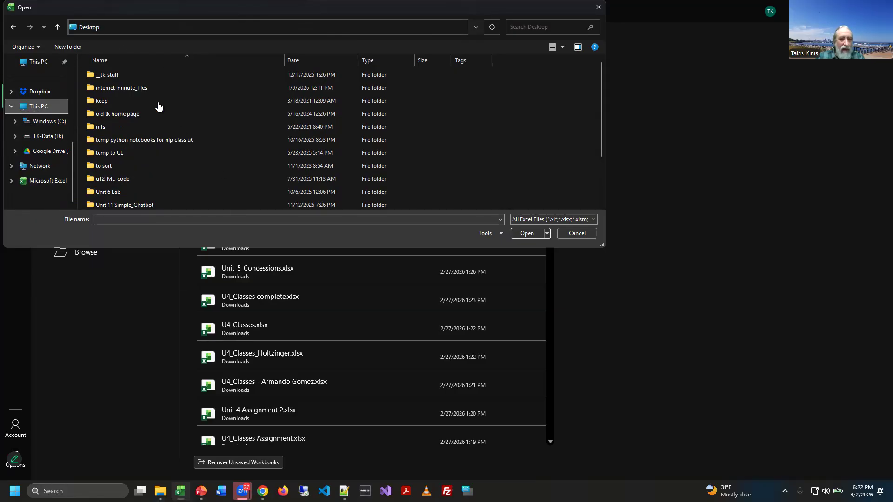
{"action": "left_click", "coordinate": [44, 121]}
{"action": "scroll", "coordinate": [158, 93], "scroll_direction": "down", "scroll_amount": 3}
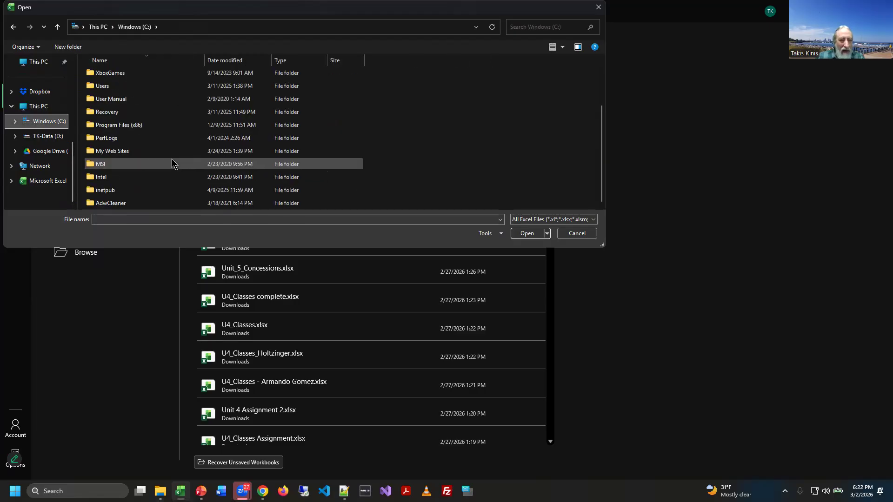
{"action": "scroll", "coordinate": [165, 135], "scroll_direction": "up", "scroll_amount": 3}
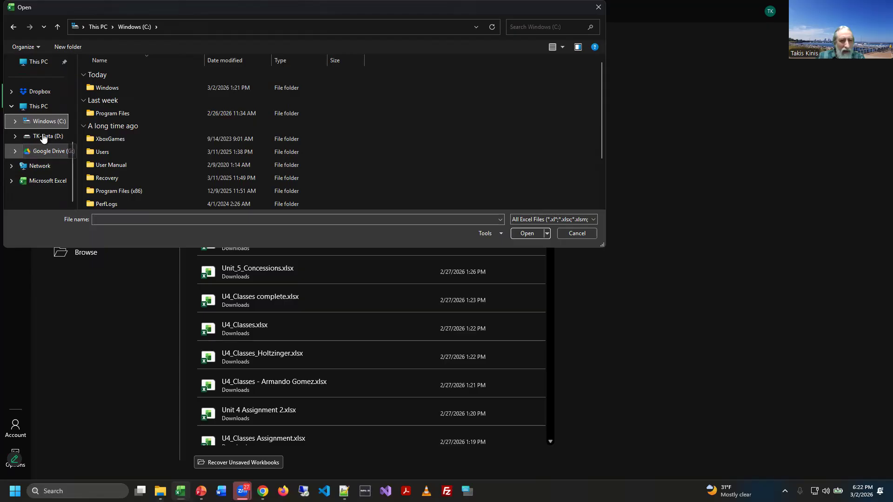
Navigate the folder tree through Windows (C:) and Users to the Desktop folder of the user profile
{"action": "left_click", "coordinate": [15, 122]}
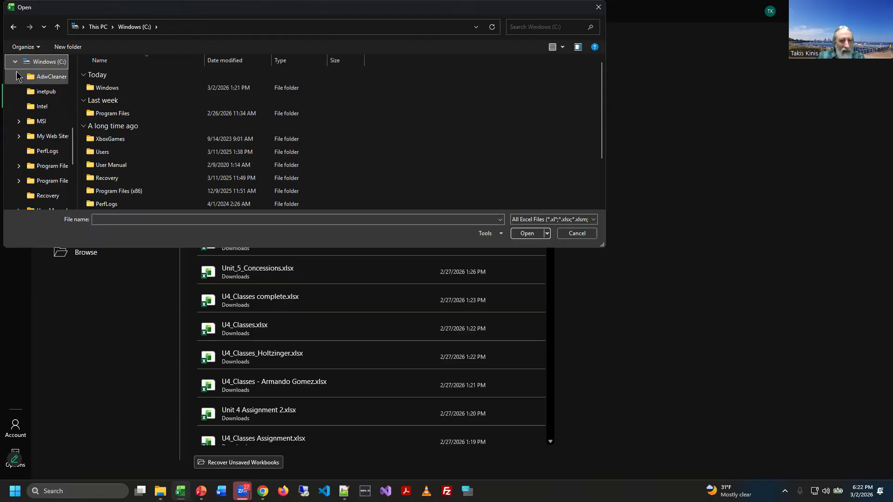
{"action": "scroll", "coordinate": [17, 135], "scroll_direction": "down", "scroll_amount": 3}
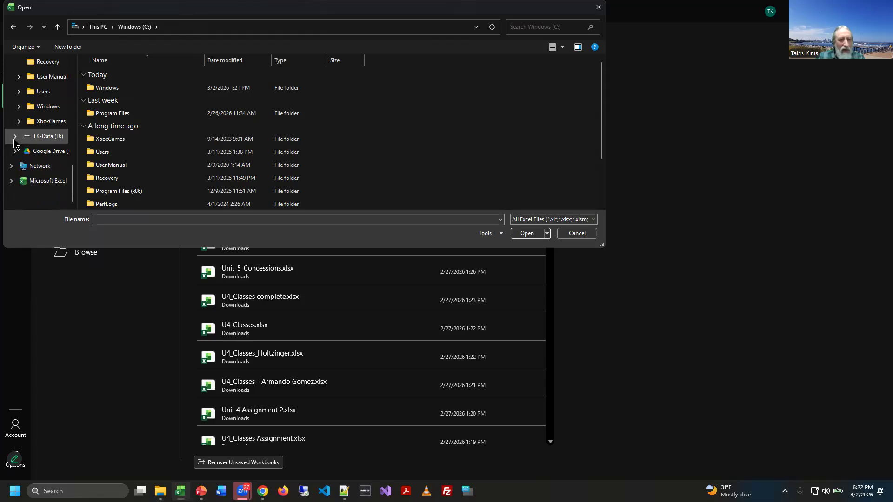
{"action": "left_click", "coordinate": [18, 91]}
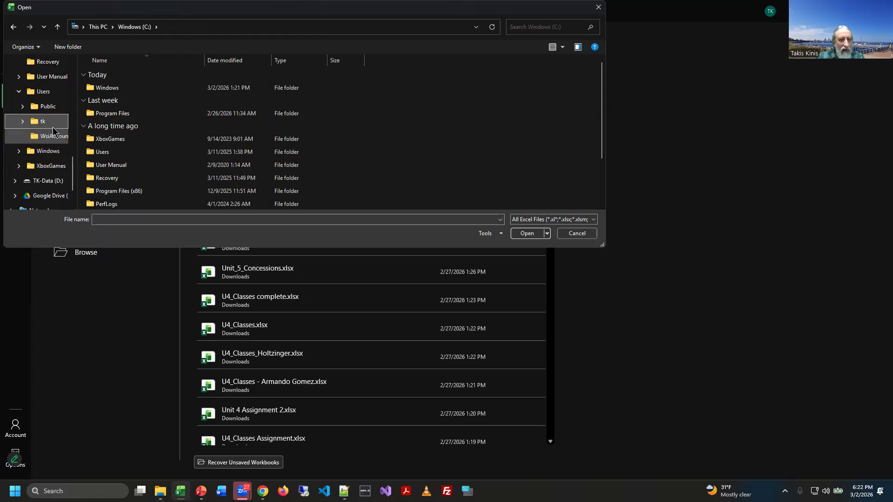
{"action": "left_click", "coordinate": [52, 127]}
{"action": "left_click", "coordinate": [22, 122]}
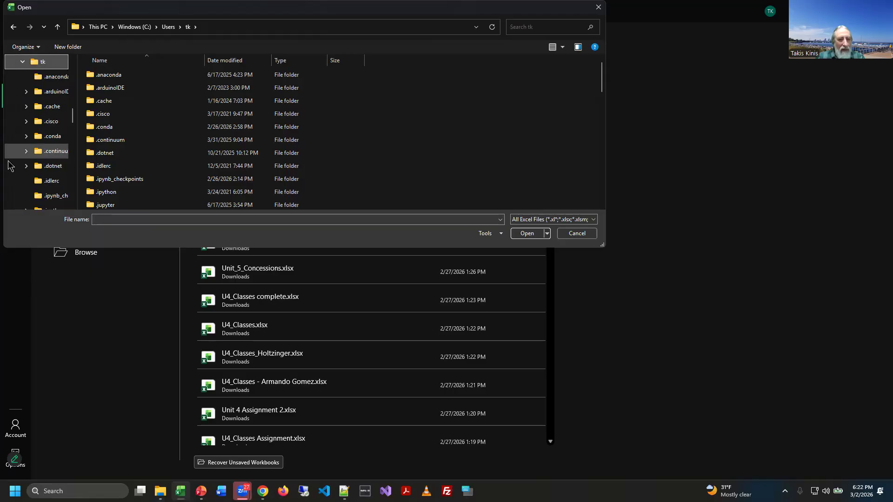
{"action": "scroll", "coordinate": [53, 181], "scroll_direction": "down", "scroll_amount": 6}
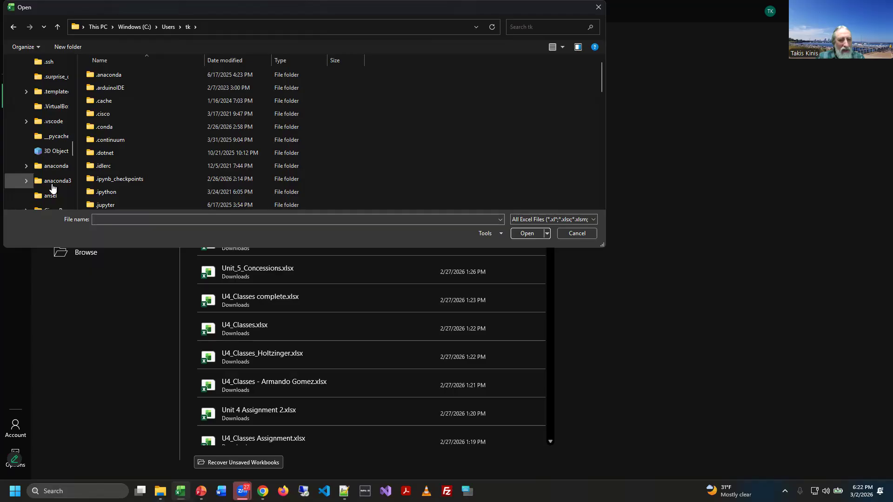
{"action": "scroll", "coordinate": [52, 181], "scroll_direction": "down", "scroll_amount": 2}
{"action": "left_click", "coordinate": [54, 167]}
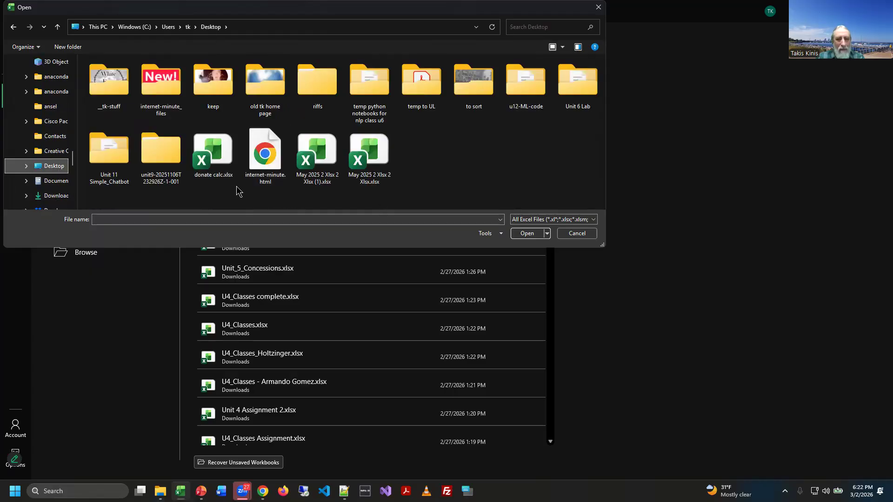
Show all file types in the Desktop folder, look through the files, and cancel the Open dialog
{"action": "left_click", "coordinate": [540, 220]}
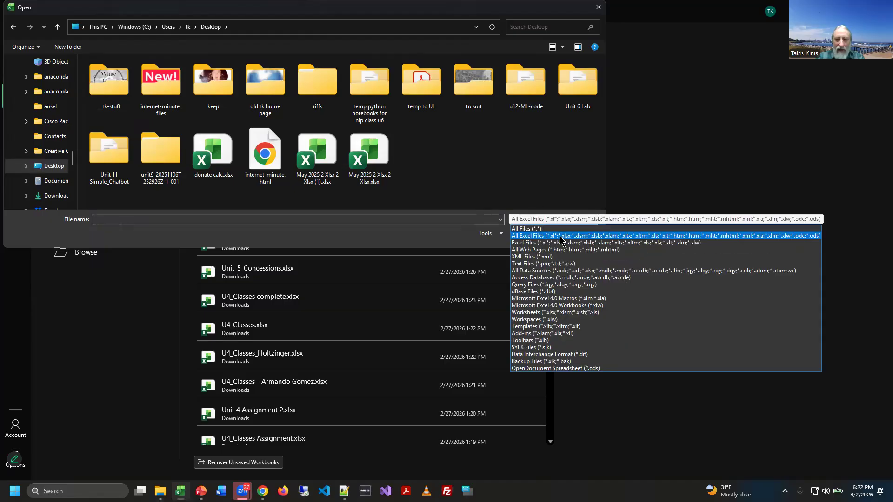
{"action": "left_click", "coordinate": [530, 229]}
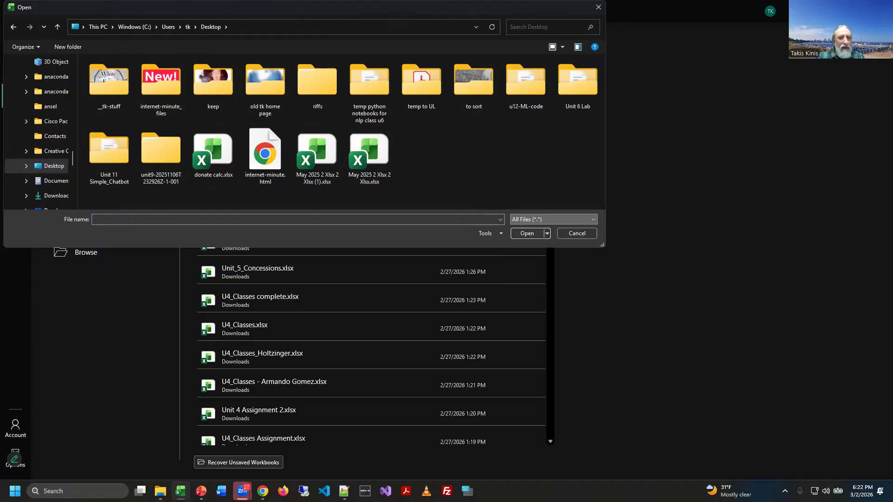
{"action": "scroll", "coordinate": [317, 197], "scroll_direction": "down", "scroll_amount": 3}
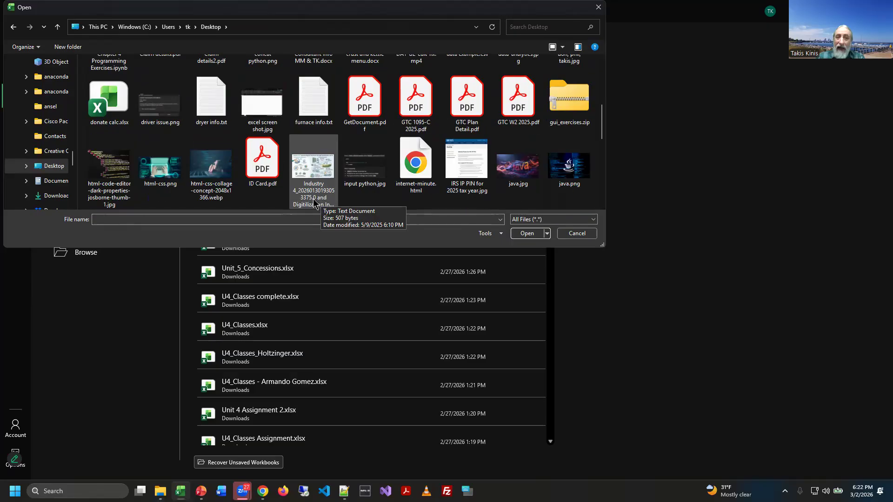
{"action": "scroll", "coordinate": [186, 205], "scroll_direction": "up", "scroll_amount": 3}
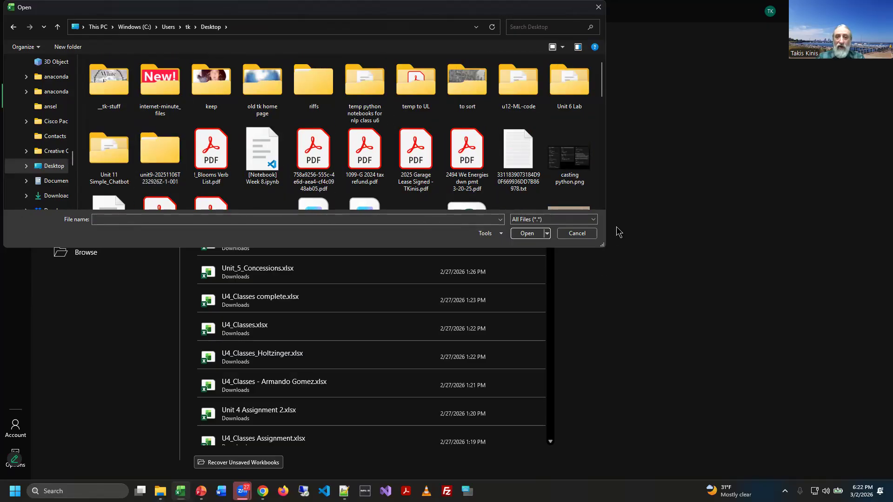
{"action": "left_click", "coordinate": [577, 233]}
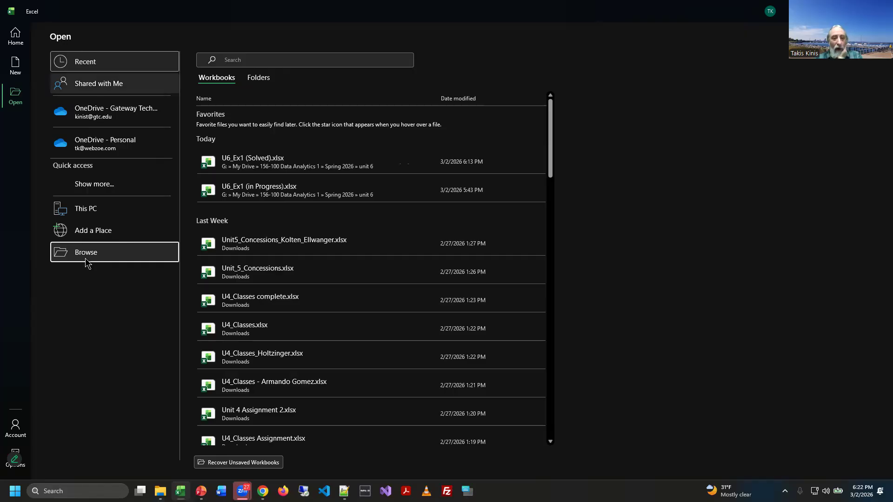
Reopen the Open dialog and compare the Desktop files listed under the All Excel Files and All Files filters
{"action": "left_click", "coordinate": [88, 244]}
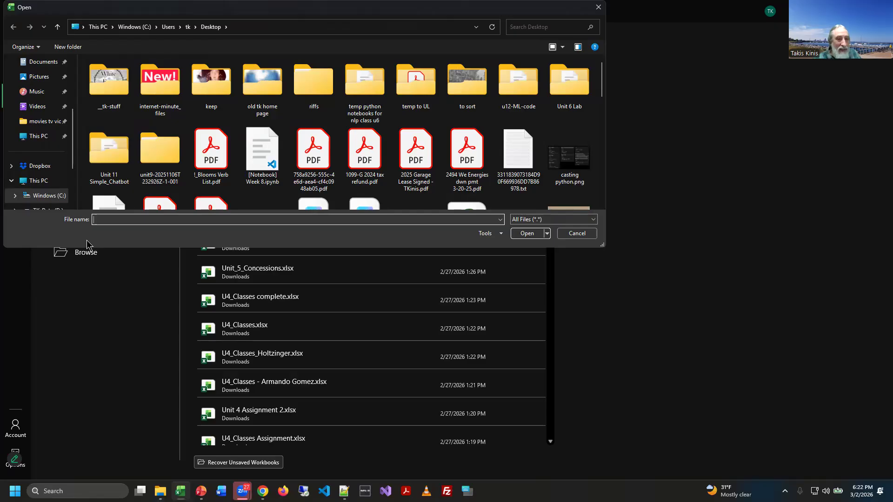
{"action": "left_click", "coordinate": [581, 220]}
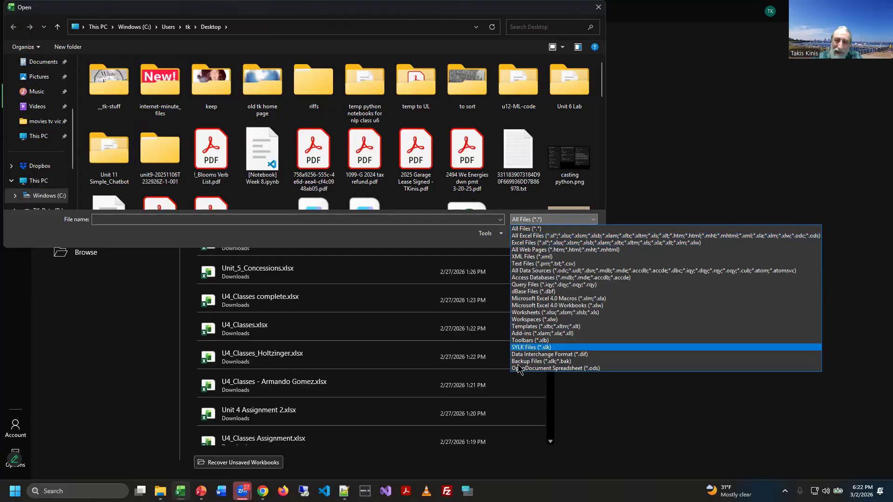
{"action": "left_click", "coordinate": [543, 236]}
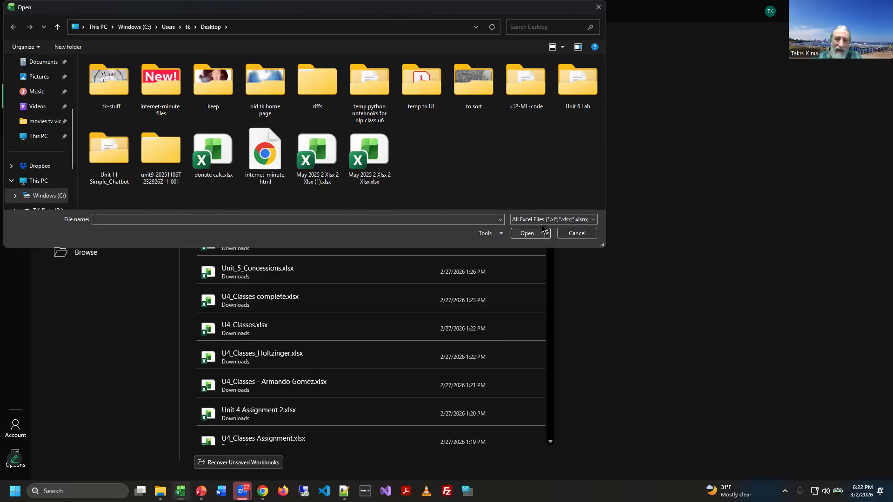
{"action": "left_click", "coordinate": [551, 219]}
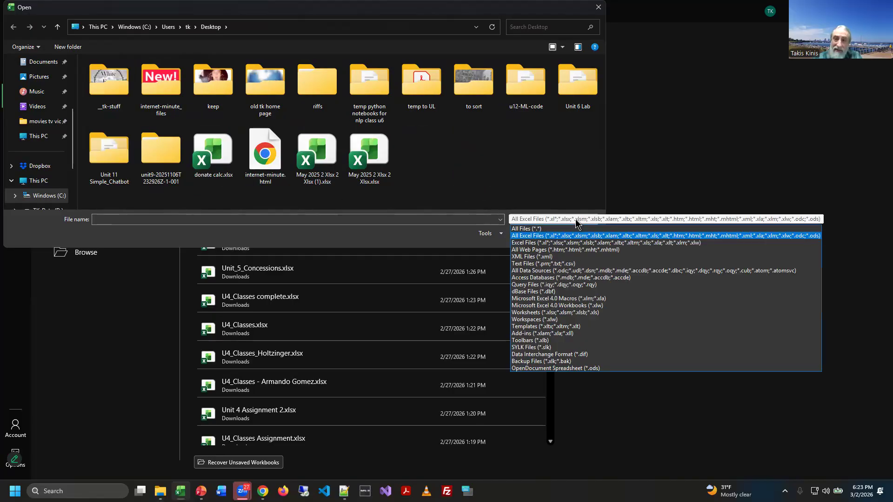
{"action": "left_click", "coordinate": [541, 229]}
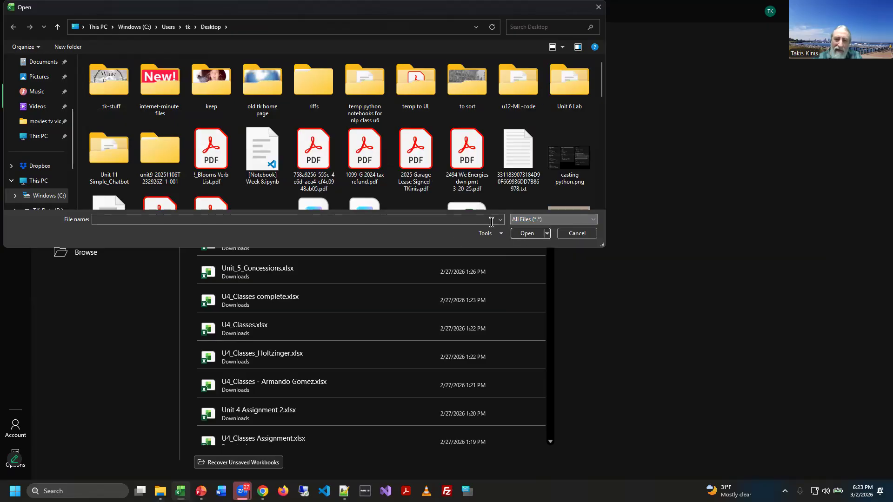
Filter the Desktop files to Text Files (*.prn;*.txt;*.csv) and open weight-height.csv
{"action": "left_click", "coordinate": [558, 222]}
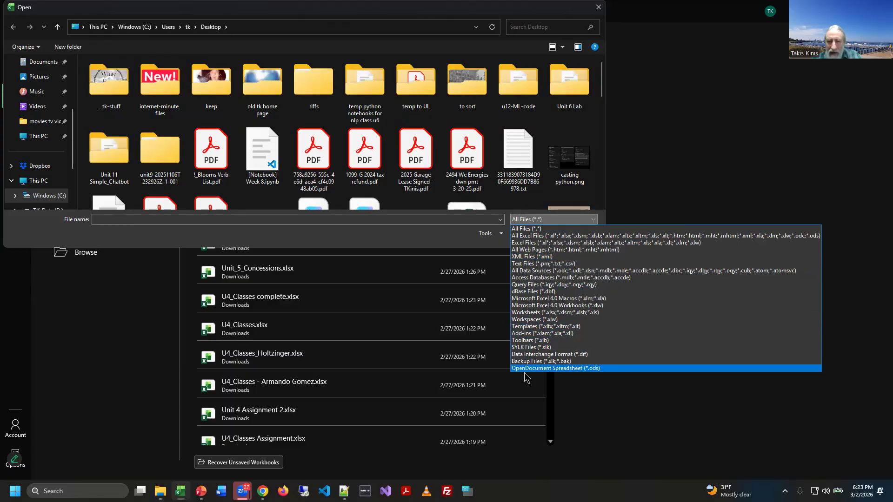
{"action": "left_click", "coordinate": [534, 264]}
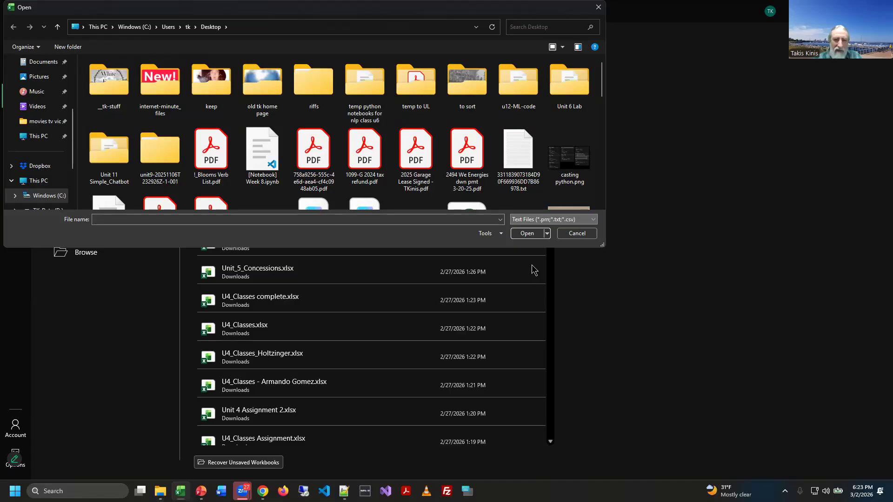
{"action": "scroll", "coordinate": [269, 186], "scroll_direction": "down", "scroll_amount": 2}
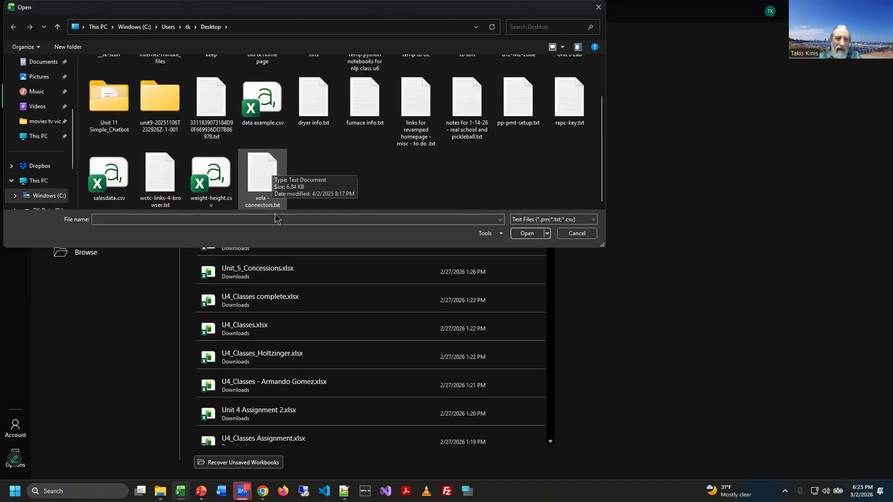
{"action": "left_click", "coordinate": [216, 200]}
{"action": "left_click", "coordinate": [527, 233]}
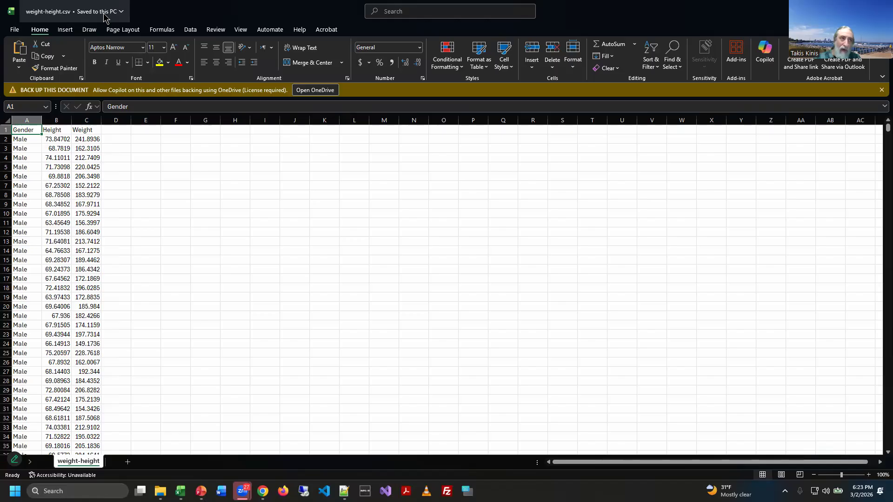
Close weight-height.csv and create a new blank workbook
{"action": "left_click", "coordinate": [14, 31]}
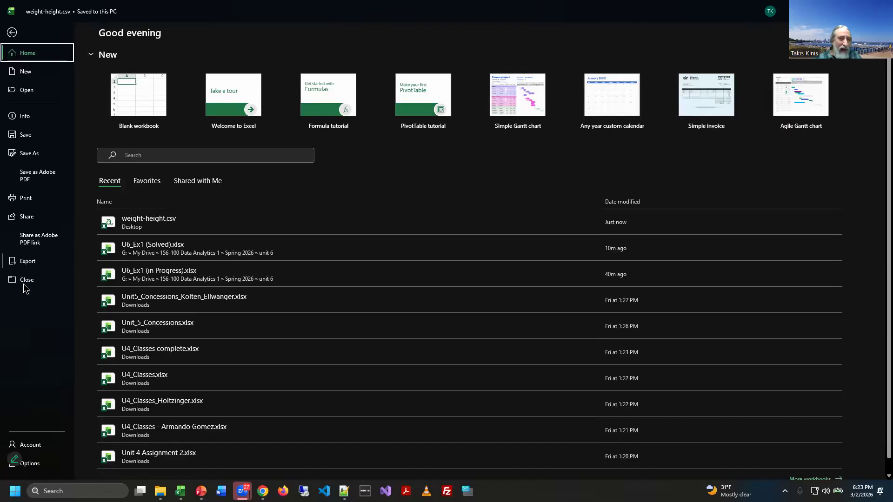
{"action": "key", "text": "Escape"}
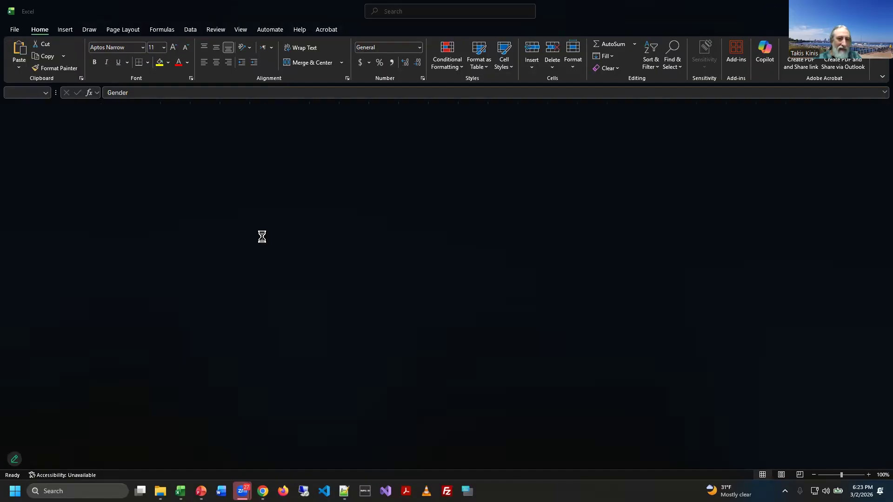
{"action": "left_click", "coordinate": [15, 29]}
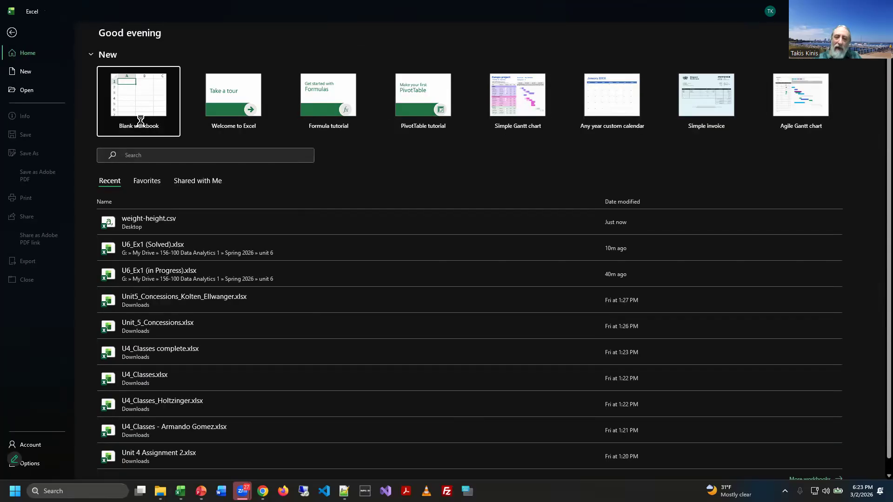
{"action": "left_click", "coordinate": [140, 122]}
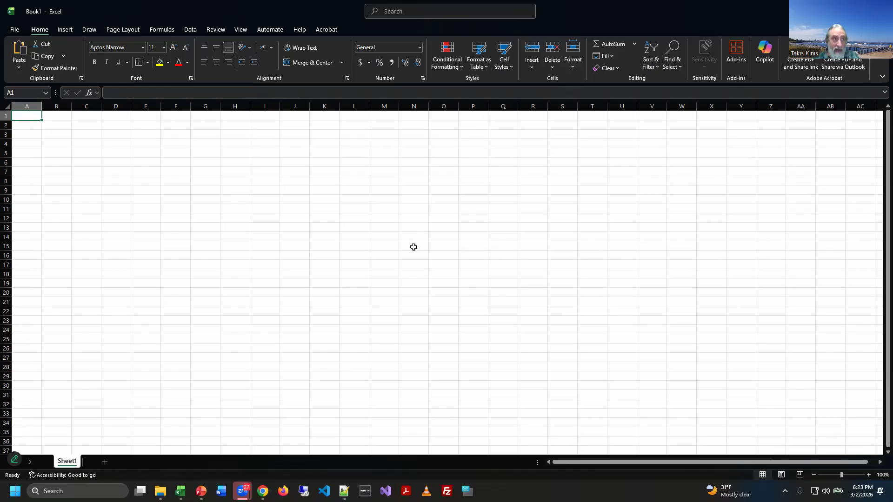
Import weight-height.csv from the Desktop as comma-delimited text data and load it into the workbook
{"action": "left_click", "coordinate": [190, 31]}
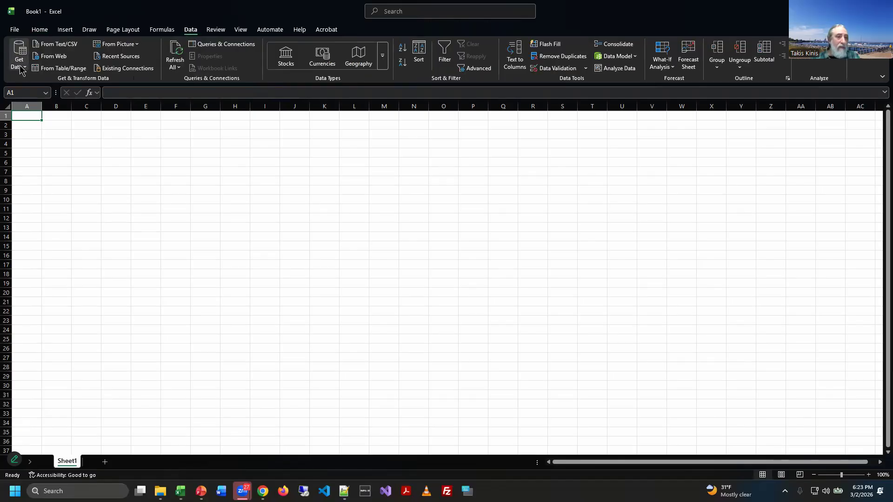
{"action": "left_click", "coordinate": [60, 45]}
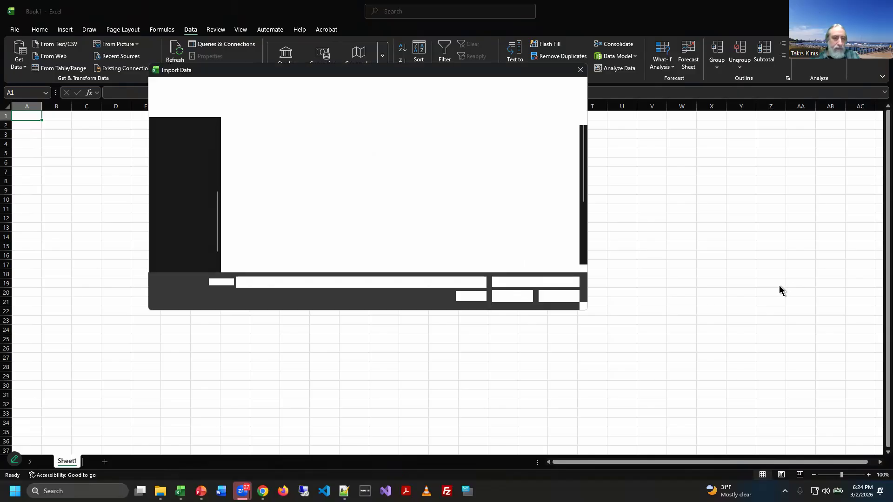
{"action": "scroll", "coordinate": [553, 224], "scroll_direction": "down", "scroll_amount": 3}
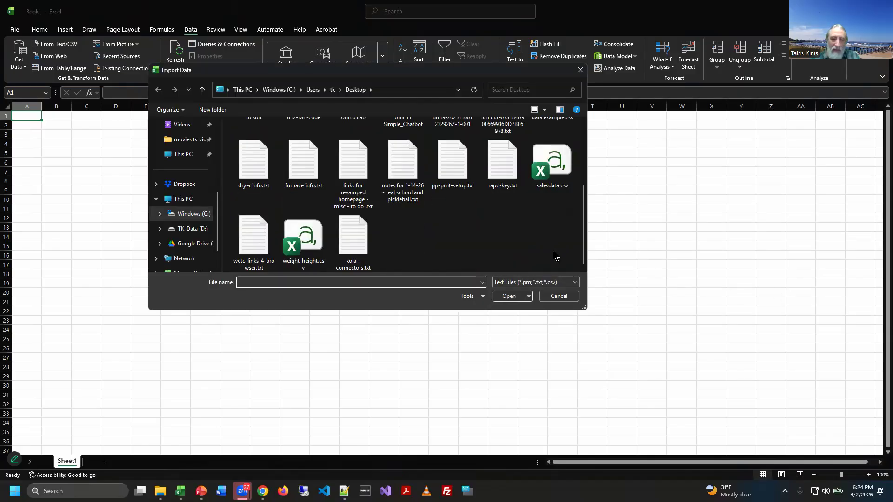
{"action": "left_click", "coordinate": [302, 241]}
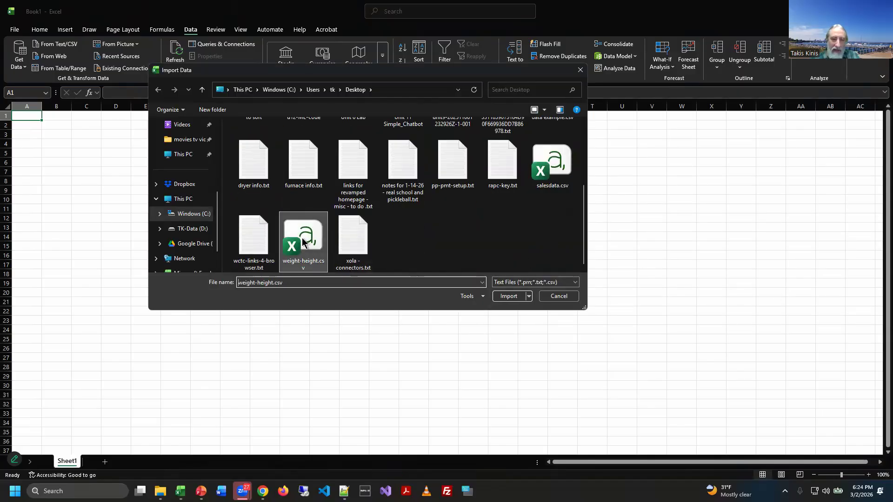
{"action": "left_click", "coordinate": [510, 297]}
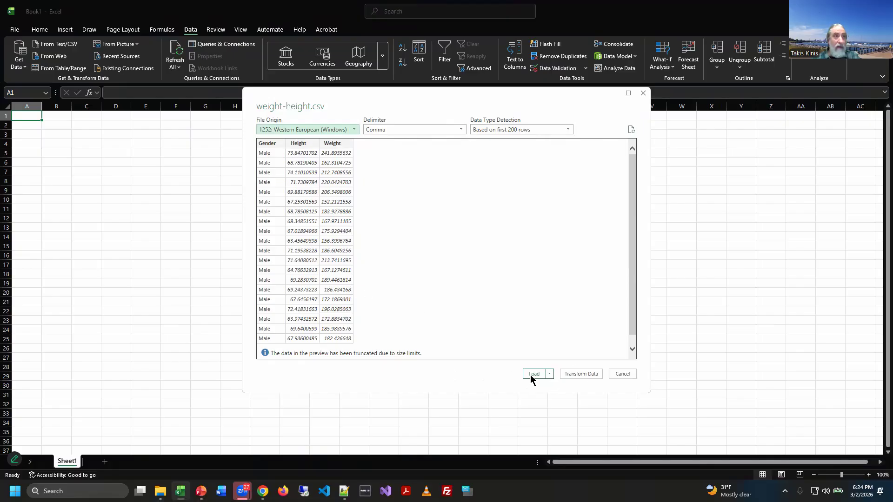
{"action": "scroll", "coordinate": [487, 316], "scroll_direction": "down", "scroll_amount": 1}
{"action": "scroll", "coordinate": [487, 320], "scroll_direction": "up", "scroll_amount": 1}
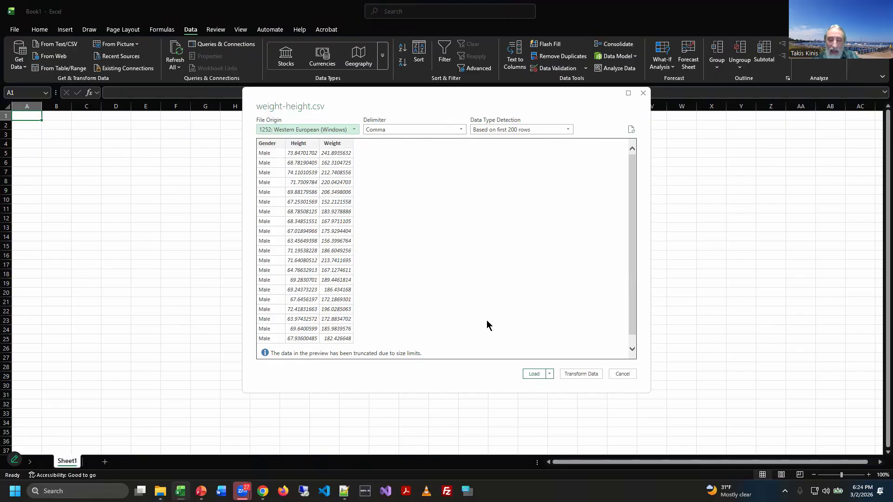
{"action": "left_click", "coordinate": [532, 375]}
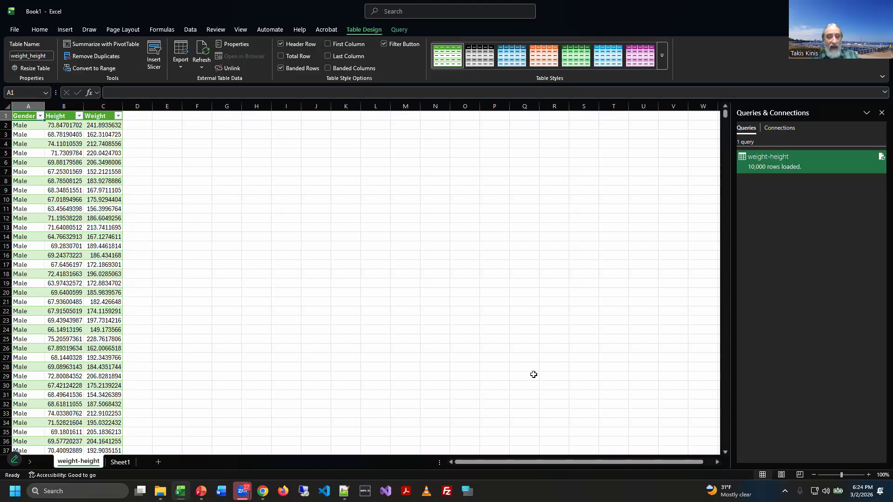
Switch to the browser to review the Unit 6 Exercise #2 instructions and sample scatter plot, and return to Excel
{"action": "key", "text": "alt+Tab"}
{"action": "key", "text": "alt+Tab"}
{"action": "key", "text": "alt+Tab"}
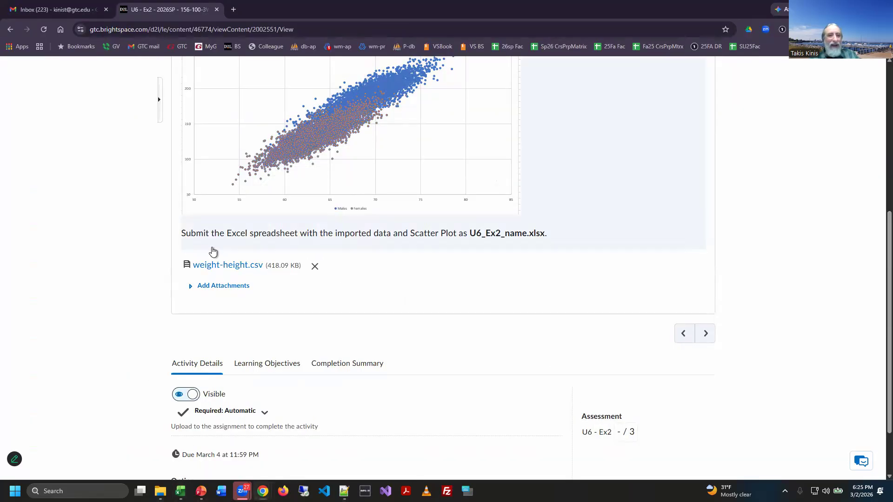
{"action": "scroll", "coordinate": [507, 259], "scroll_direction": "up", "scroll_amount": 4}
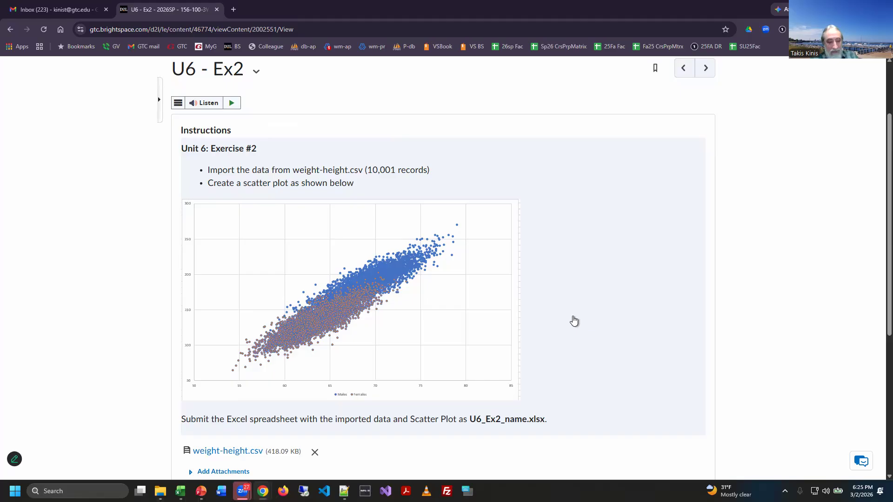
{"action": "key", "text": "alt+Tab"}
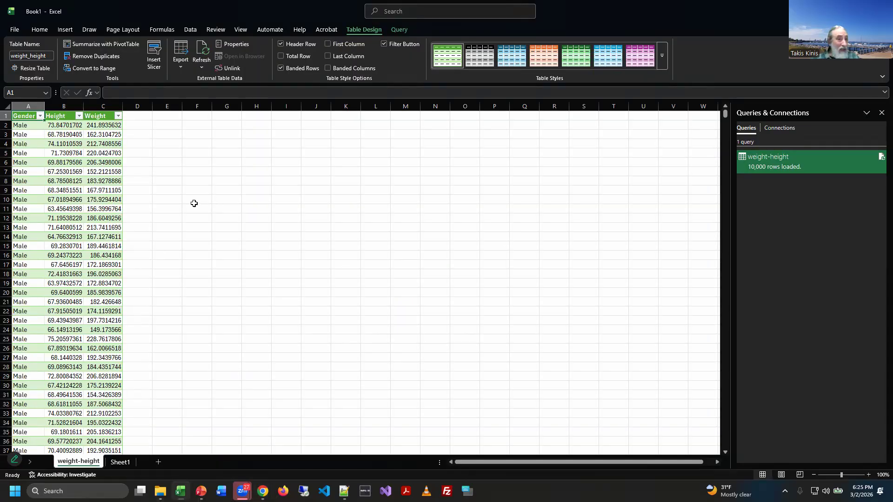
Insert an X Y (Scatter) chart from the whole imported weight-height table
{"action": "left_click", "coordinate": [190, 30]}
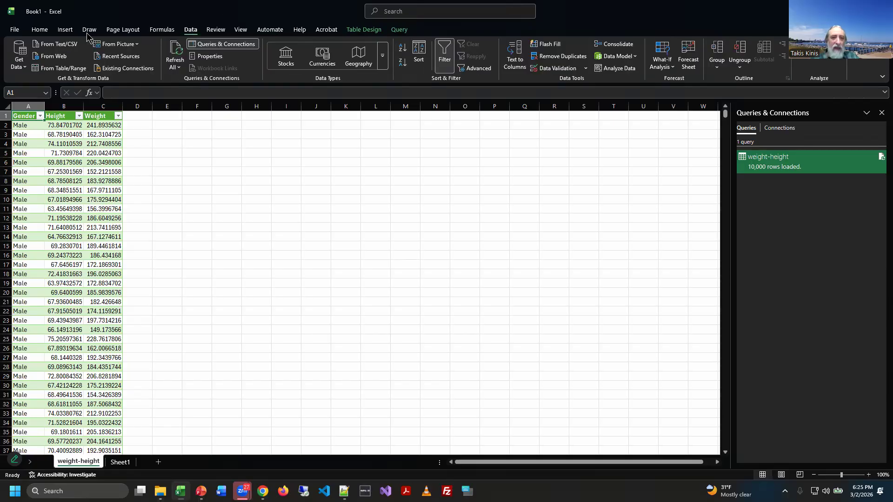
{"action": "left_click", "coordinate": [65, 30]}
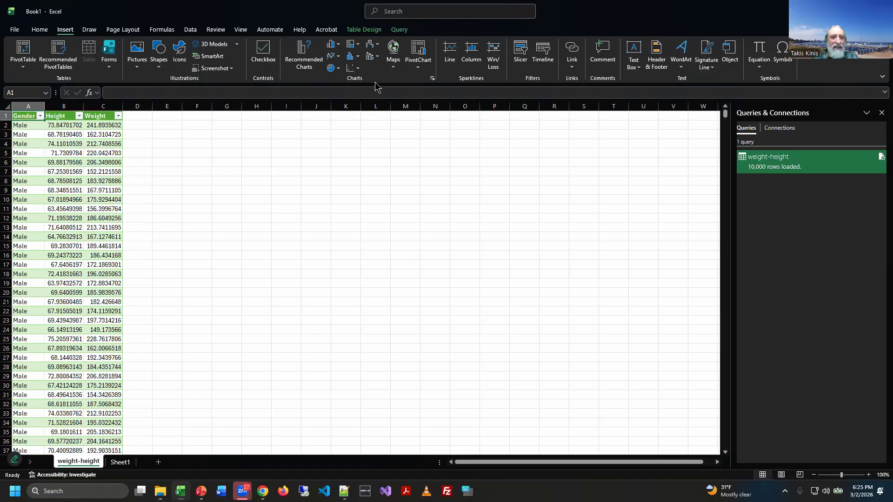
{"action": "left_click", "coordinate": [316, 69]}
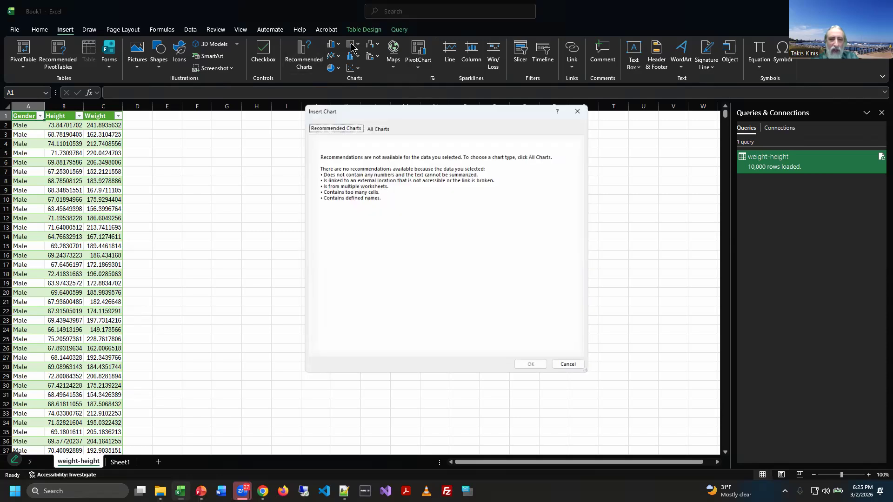
{"action": "left_click", "coordinate": [385, 125]}
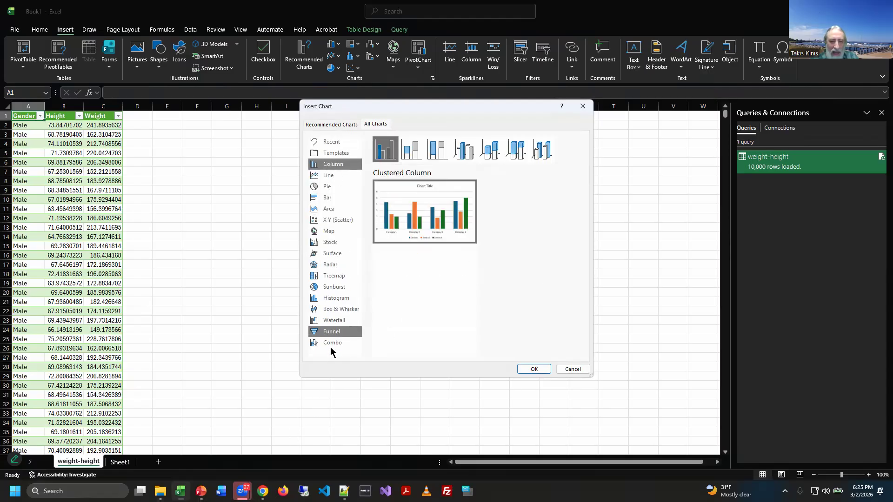
{"action": "left_click", "coordinate": [337, 222]}
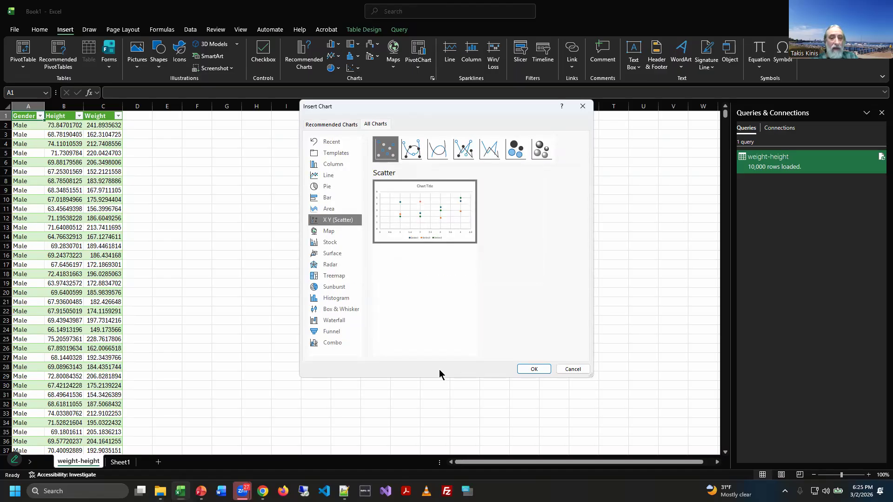
{"action": "left_click", "coordinate": [535, 370]}
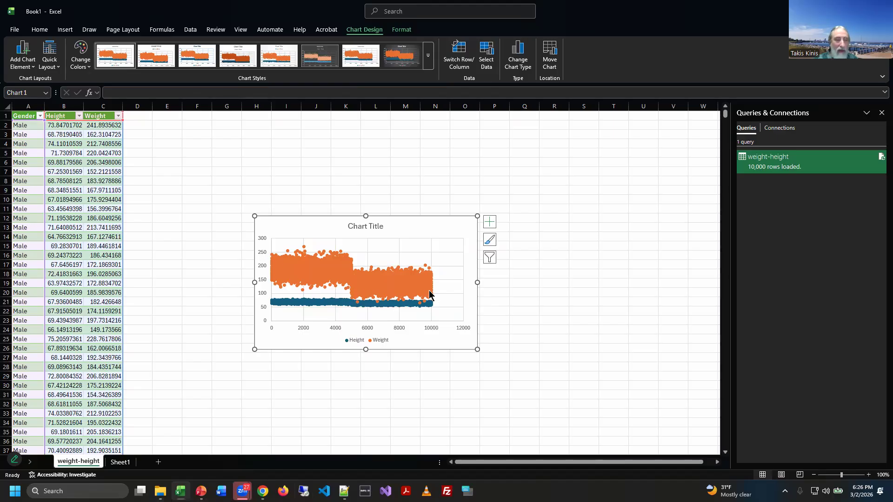
{"action": "mouse_move", "coordinate": [432, 293]}
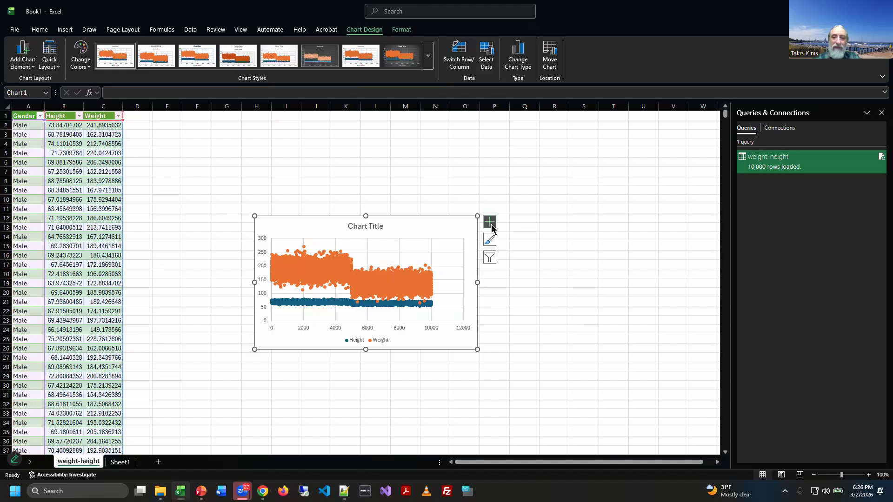
View the chart's available elements, and delete the scatter chart
{"action": "left_click", "coordinate": [491, 228]}
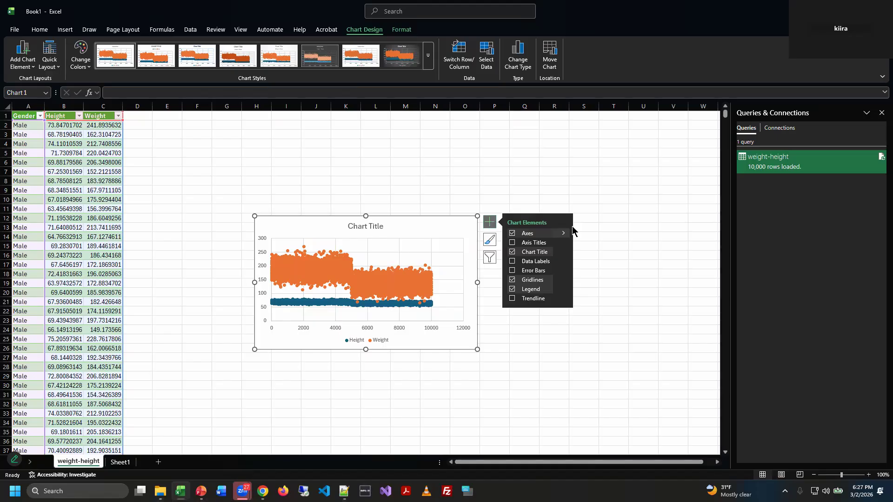
{"action": "left_click", "coordinate": [241, 162]}
{"action": "left_click", "coordinate": [241, 161]}
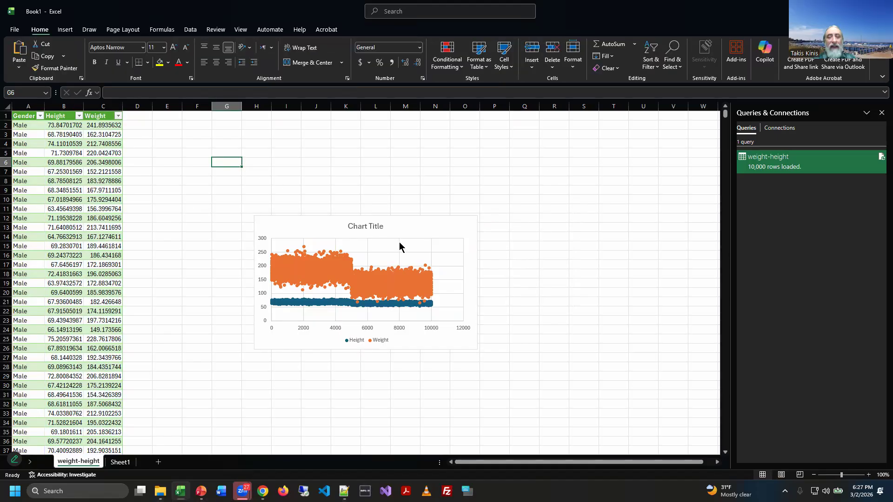
{"action": "left_click", "coordinate": [395, 215]}
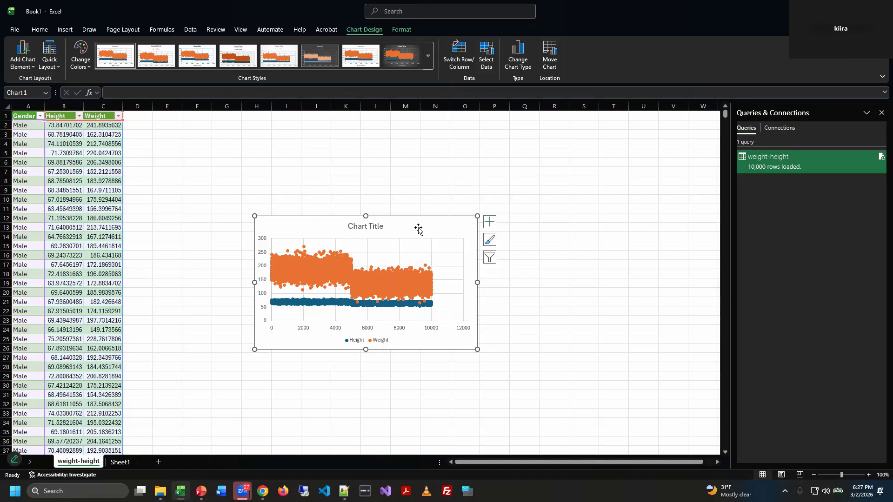
{"action": "key", "text": "Delete"}
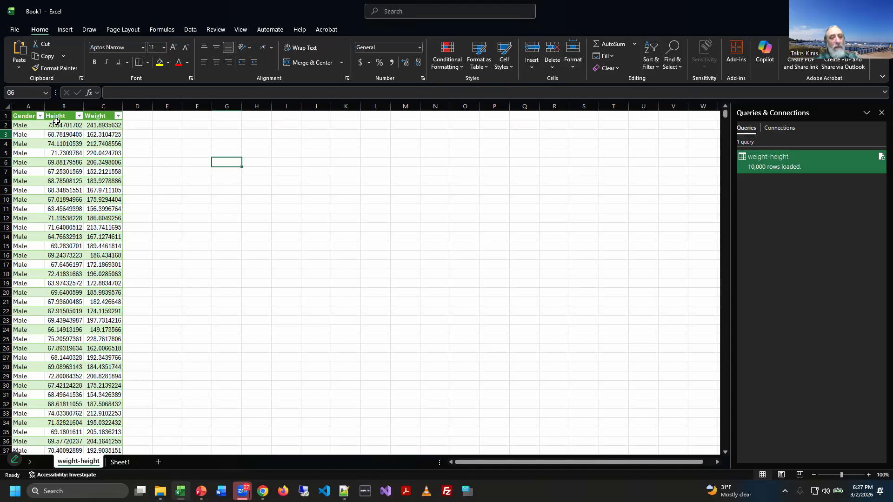
Filter the table's Gender column to show only Female records
{"action": "left_click", "coordinate": [41, 115]}
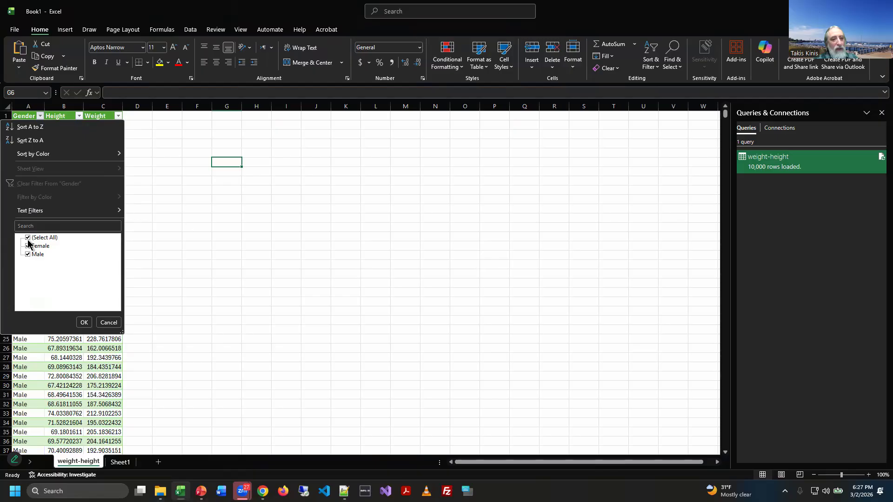
{"action": "left_click", "coordinate": [28, 254]}
{"action": "left_click", "coordinate": [27, 246]}
{"action": "left_click", "coordinate": [28, 254]}
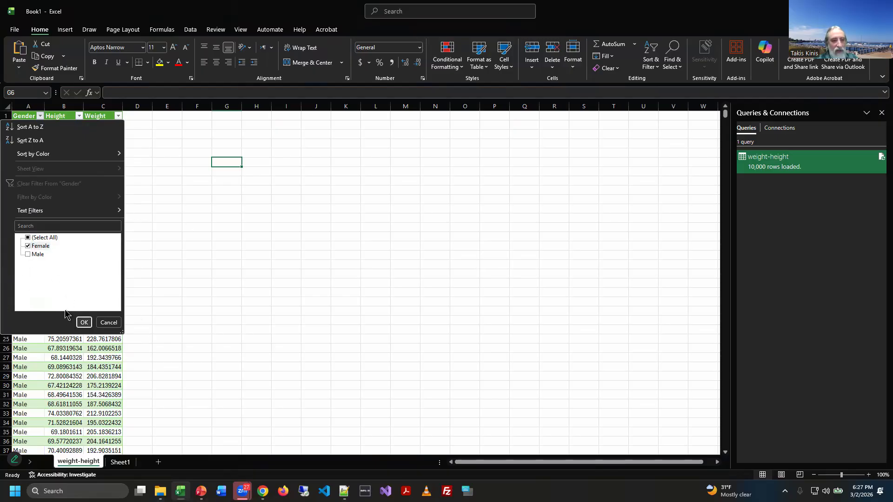
{"action": "left_click", "coordinate": [84, 323]}
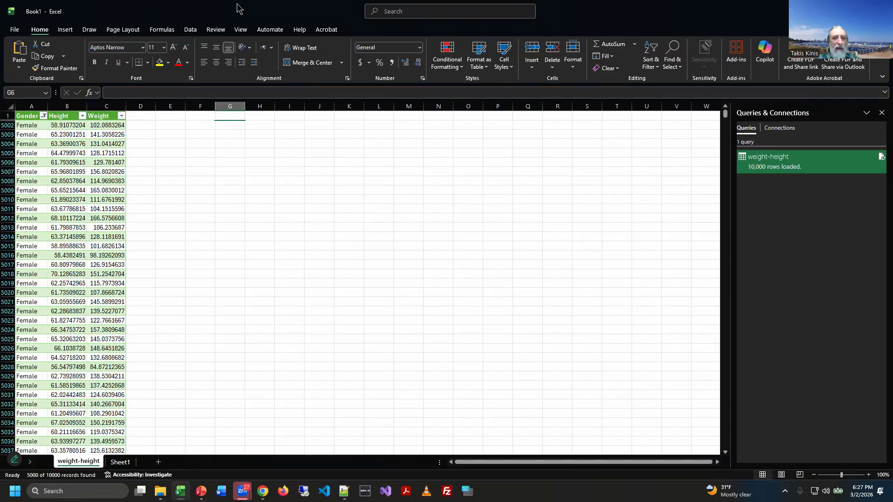
{"action": "left_click", "coordinate": [66, 30]}
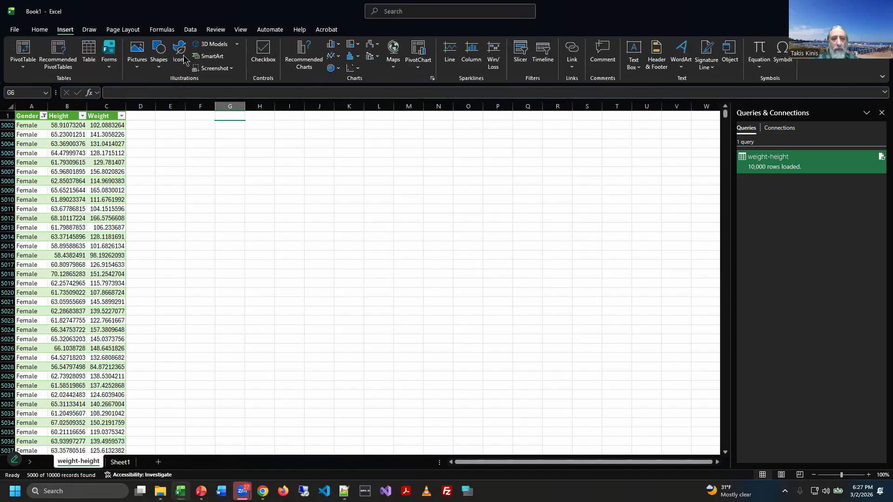
{"action": "left_click", "coordinate": [312, 65]}
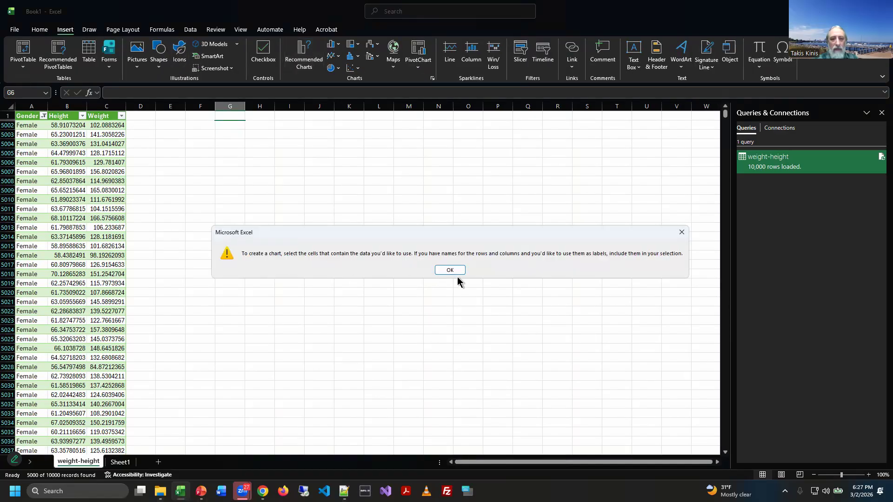
{"action": "left_click", "coordinate": [455, 272]}
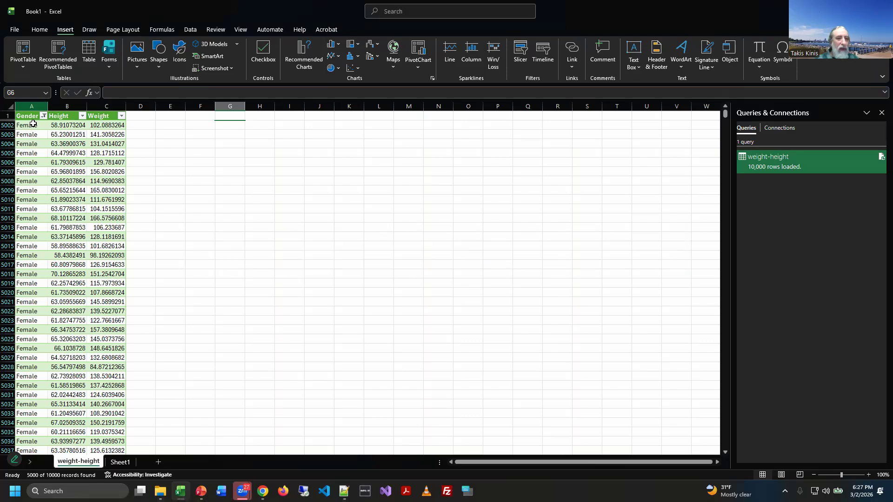
Select the filtered Gender, Height and Weight columns and try to insert an X Y (Scatter) chart from them
{"action": "left_click_drag", "start_coordinate": [33, 124], "coordinate": [126, 158]}
{"action": "left_click_drag", "start_coordinate": [32, 106], "coordinate": [107, 106]}
{"action": "left_click", "coordinate": [304, 55]}
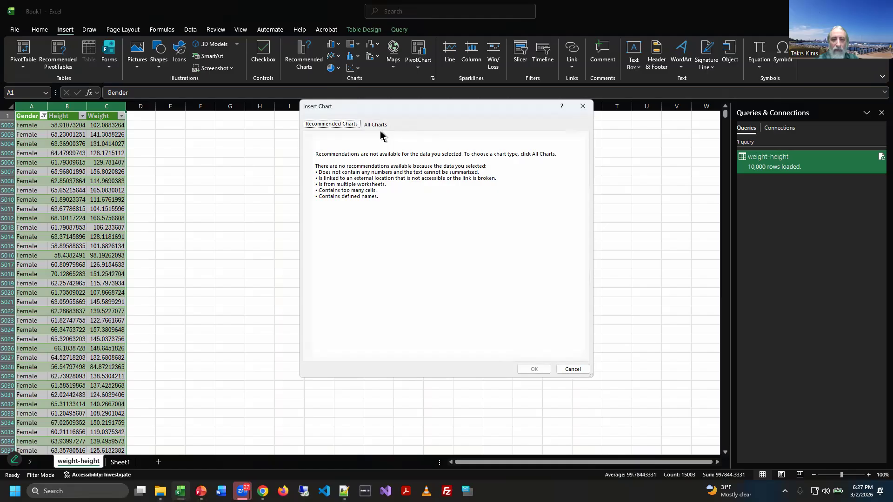
{"action": "left_click", "coordinate": [376, 125]}
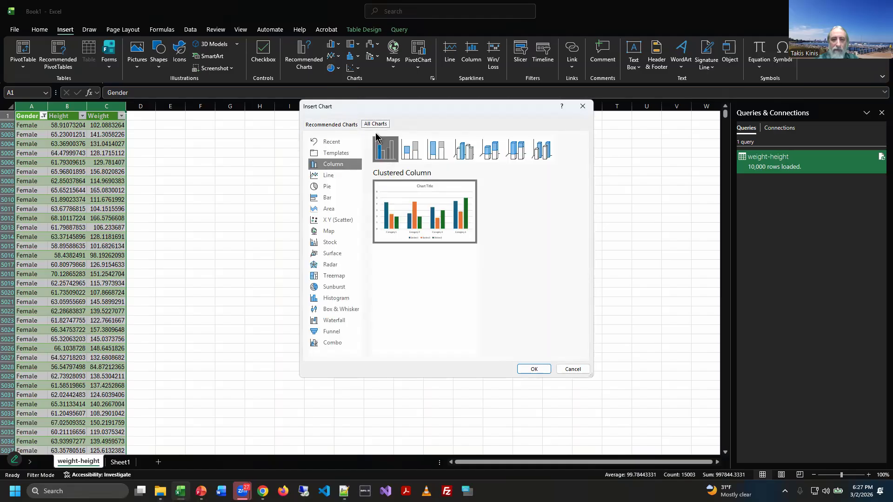
{"action": "left_click", "coordinate": [332, 221]}
{"action": "left_click", "coordinate": [526, 369]}
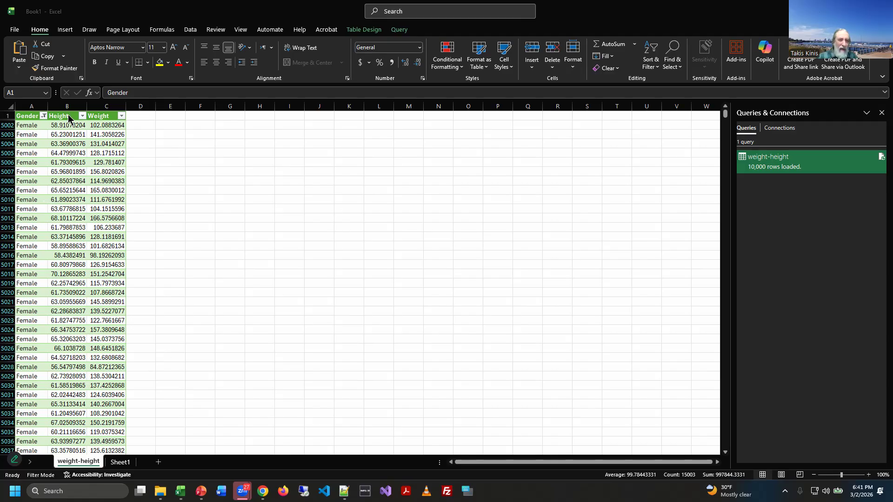
Reset the Gender filter to show all records and deselect the table
{"action": "left_click", "coordinate": [44, 117]}
{"action": "left_click", "coordinate": [28, 237]}
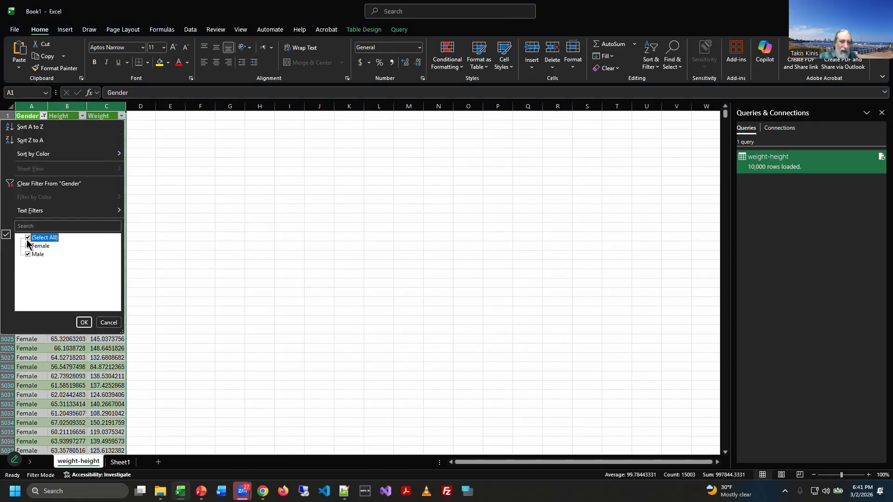
{"action": "left_click", "coordinate": [82, 323]}
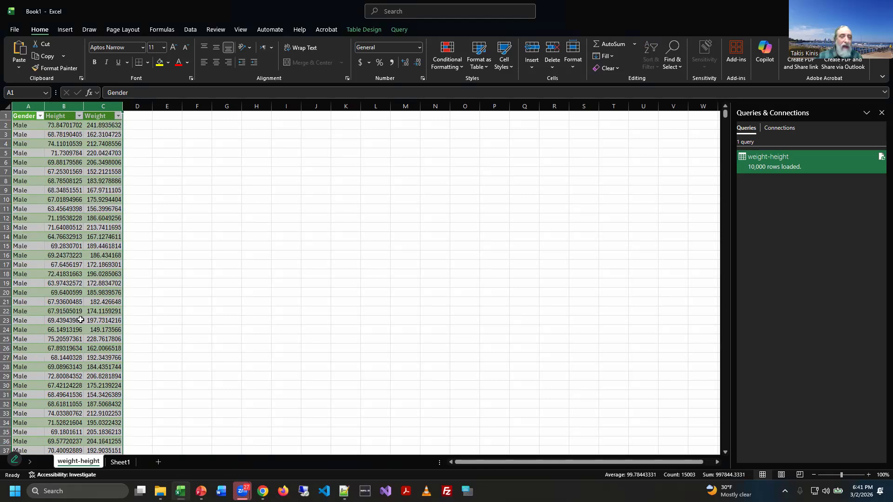
{"action": "left_click", "coordinate": [282, 320]}
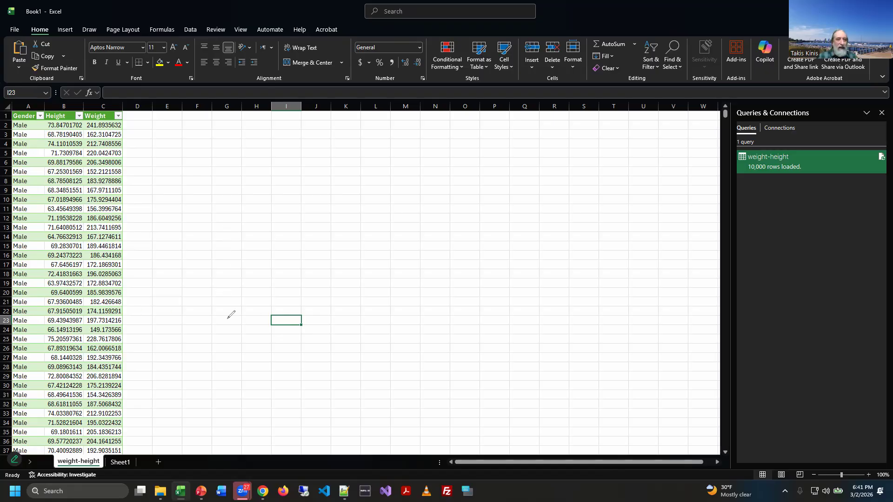
Draw a red vertical and horizontal axis over the sheet with the annotation line tool, and label them Y and X
{"action": "left_click", "coordinate": [14, 187]}
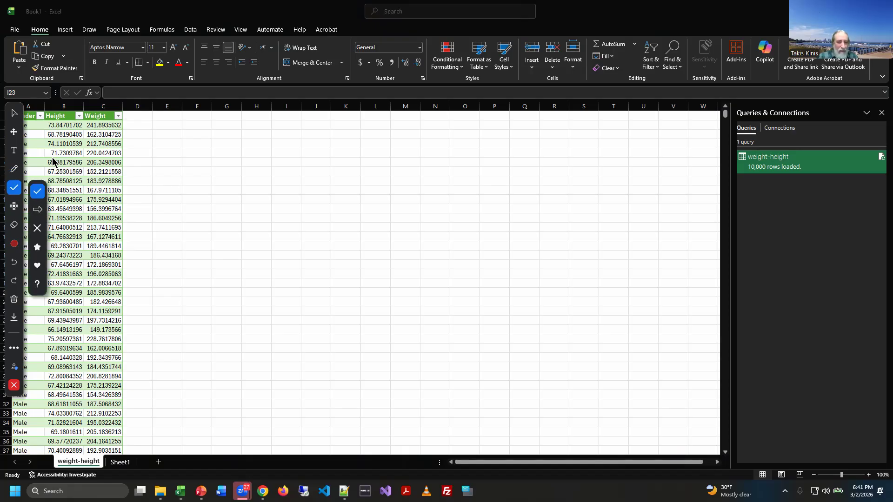
{"action": "left_click", "coordinate": [11, 171]}
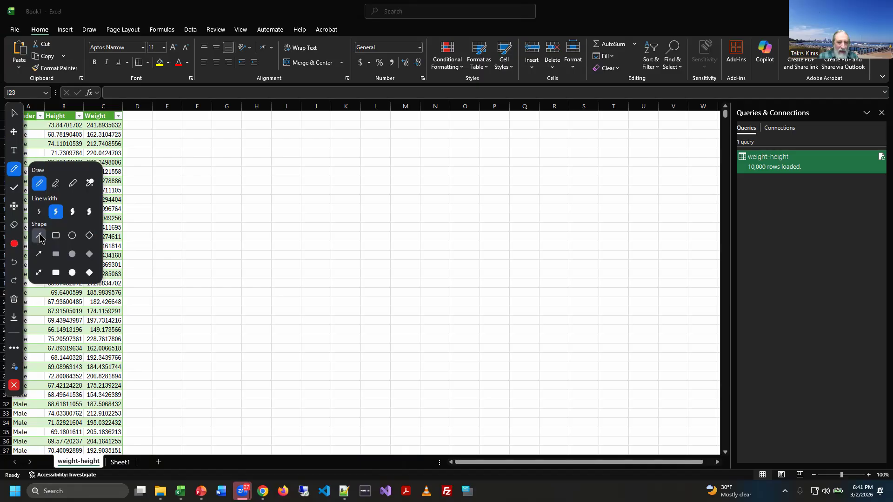
{"action": "left_click_drag", "start_coordinate": [264, 146], "coordinate": [263, 382]}
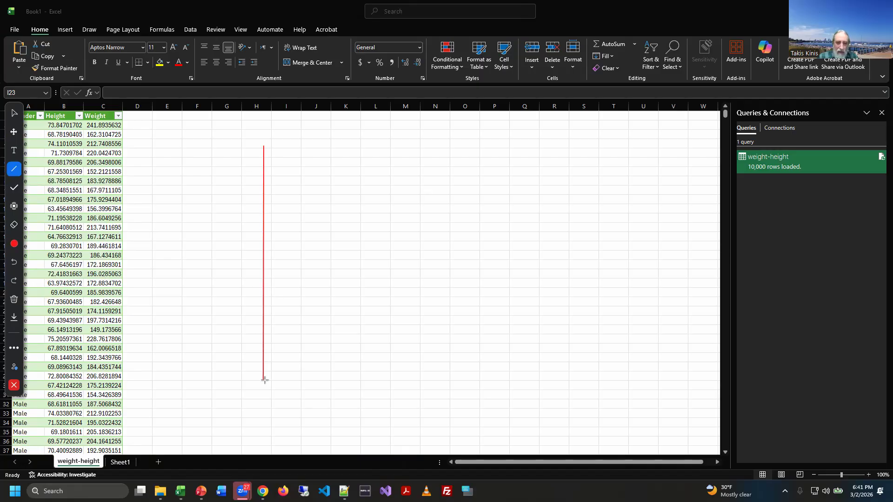
{"action": "mouse_move", "coordinate": [231, 353]}
{"action": "left_mouse_down"}
{"action": "mouse_move", "coordinate": [564, 358]}
{"action": "mouse_move", "coordinate": [571, 351]}
{"action": "left_mouse_up"}
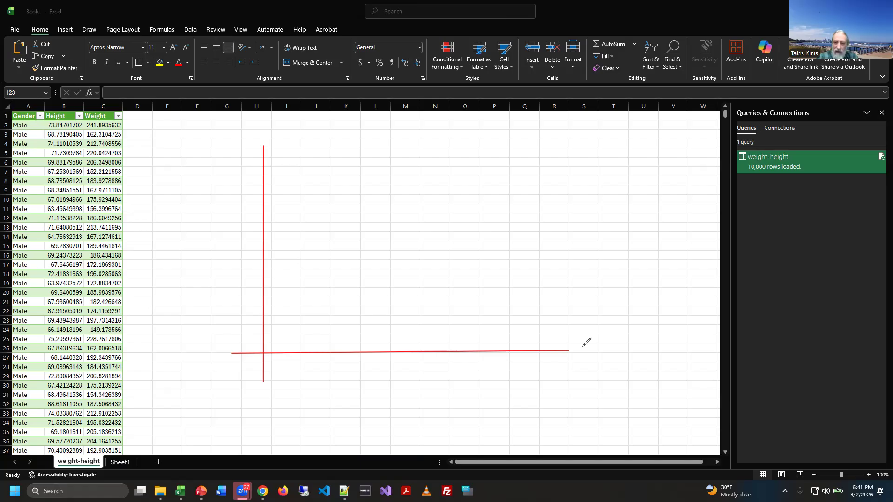
{"action": "left_click_drag", "start_coordinate": [588, 340], "coordinate": [578, 363]}
{"action": "left_click_drag", "start_coordinate": [580, 343], "coordinate": [590, 355]}
{"action": "left_click_drag", "start_coordinate": [242, 123], "coordinate": [247, 166]}
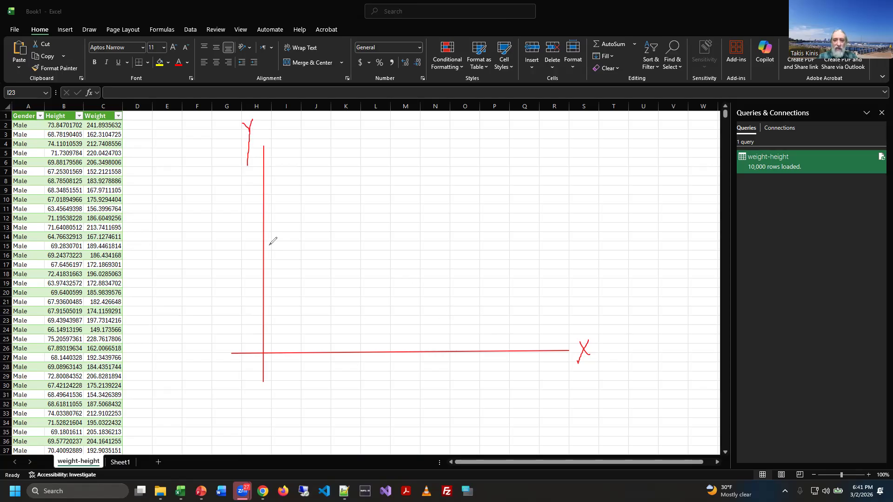
Write the example pair 10,50, plot it on the sketched axes, underline the first record's height and weight, and close the annotations
{"action": "mouse_move", "coordinate": [651, 126]}
{"action": "left_mouse_down"}
{"action": "mouse_move", "coordinate": [651, 140]}
{"action": "mouse_move", "coordinate": [666, 127]}
{"action": "mouse_move", "coordinate": [670, 147]}
{"action": "mouse_move", "coordinate": [680, 131]}
{"action": "mouse_move", "coordinate": [678, 139]}
{"action": "left_mouse_up"}
{"action": "mouse_move", "coordinate": [681, 122]}
{"action": "left_mouse_down"}
{"action": "mouse_move", "coordinate": [700, 124]}
{"action": "mouse_move", "coordinate": [702, 135]}
{"action": "left_mouse_up"}
{"action": "mouse_move", "coordinate": [659, 154]}
{"action": "left_mouse_down"}
{"action": "mouse_move", "coordinate": [658, 160]}
{"action": "mouse_move", "coordinate": [702, 152]}
{"action": "mouse_move", "coordinate": [697, 171]}
{"action": "left_mouse_up"}
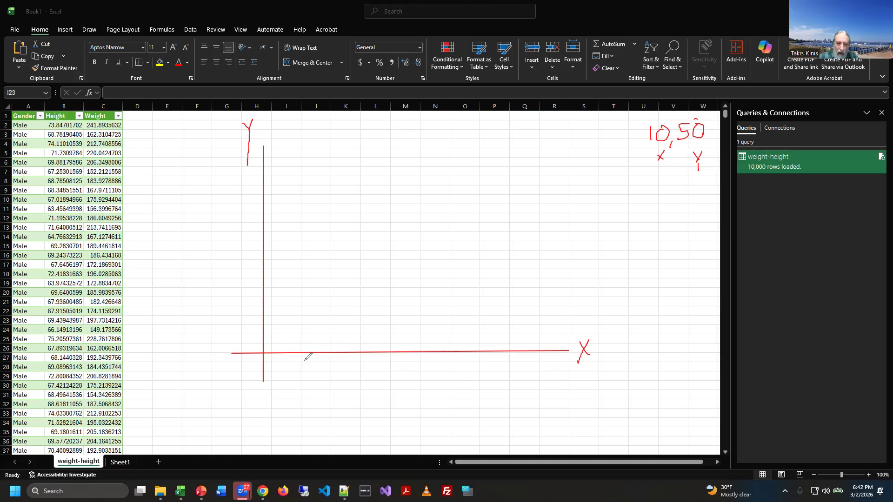
{"action": "left_click_drag", "start_coordinate": [302, 356], "coordinate": [302, 369]}
{"action": "mouse_move", "coordinate": [263, 192]}
{"action": "left_mouse_down"}
{"action": "mouse_move", "coordinate": [251, 194]}
{"action": "mouse_move", "coordinate": [303, 198]}
{"action": "left_mouse_up"}
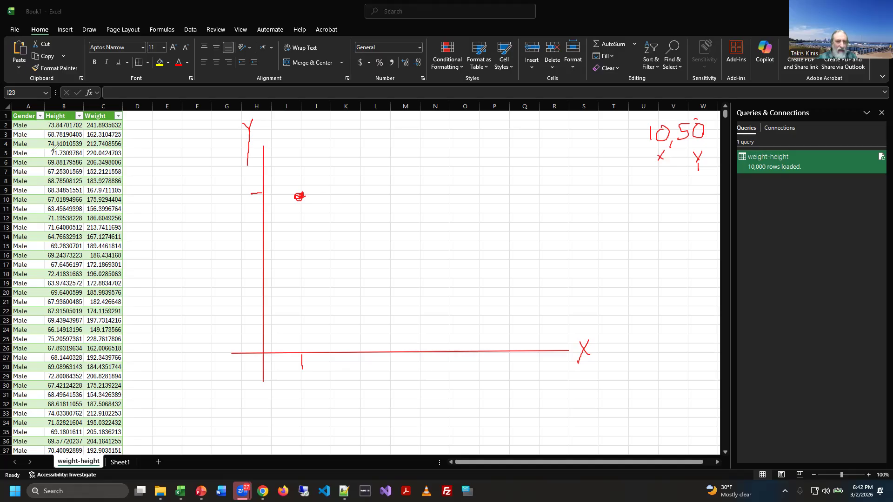
{"action": "left_click_drag", "start_coordinate": [55, 131], "coordinate": [113, 126]}
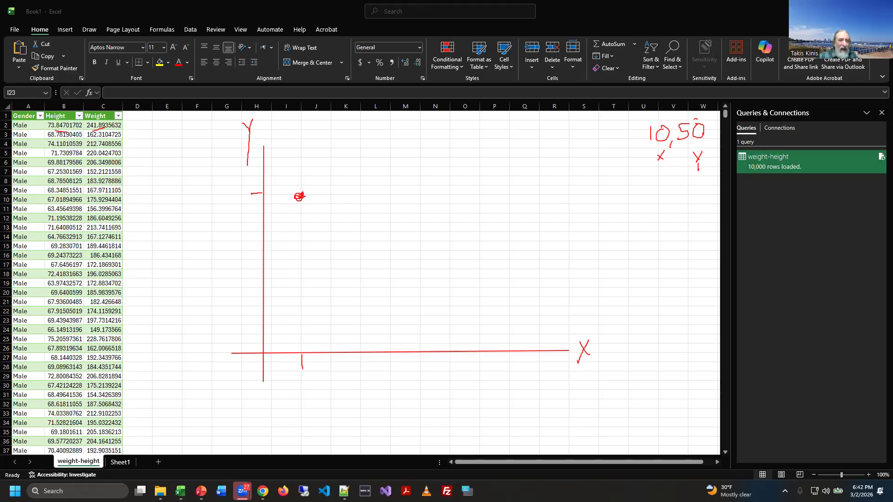
{"action": "left_click", "coordinate": [14, 386]}
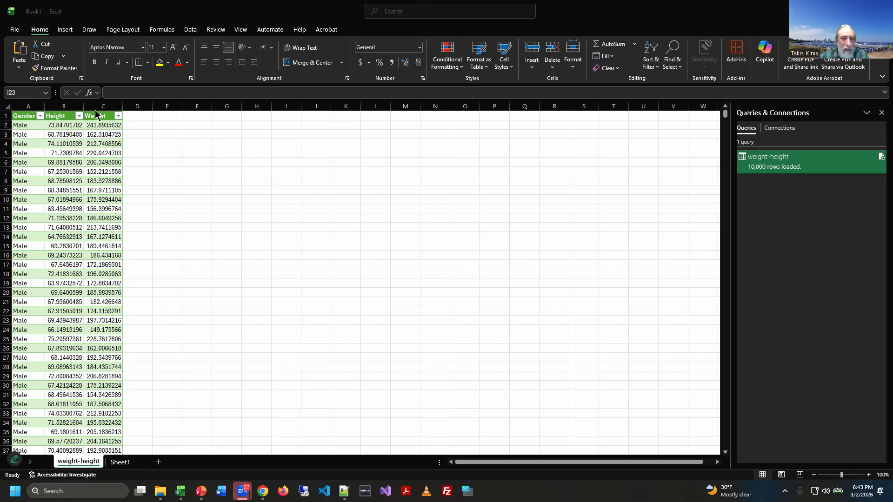
Select the Height and Weight values in B2:C23 and look up the row where the Male records end
{"action": "left_click_drag", "start_coordinate": [64, 126], "coordinate": [91, 322]}
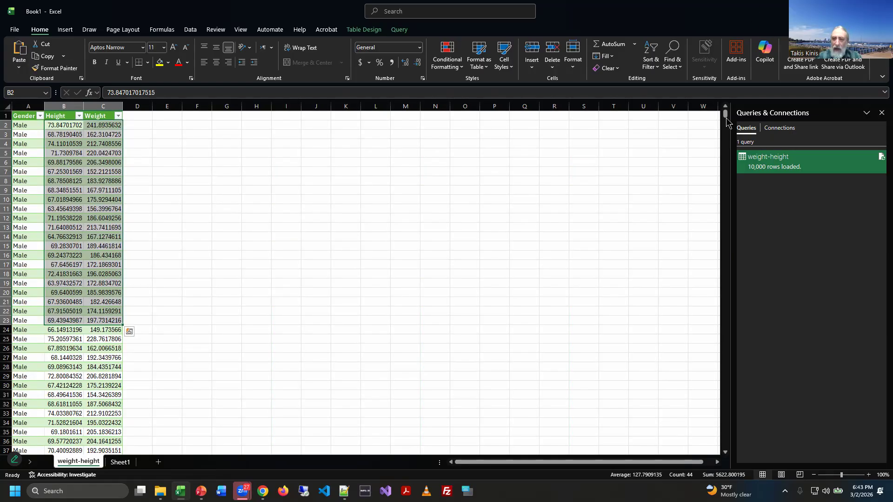
{"action": "scroll", "coordinate": [726, 139], "scroll_direction": "down", "scroll_amount": 20}
{"action": "scroll", "coordinate": [716, 218], "scroll_direction": "down", "scroll_amount": 20}
{"action": "scroll", "coordinate": [724, 295], "scroll_direction": "down", "scroll_amount": 20}
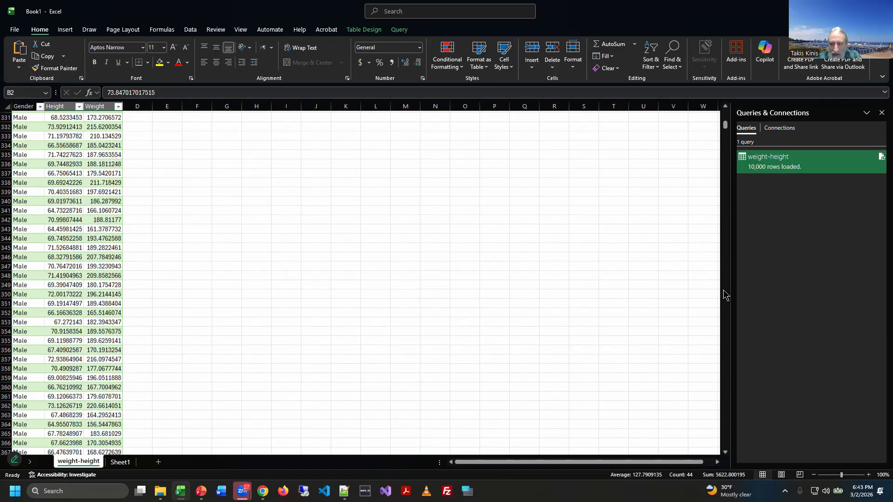
{"action": "left_click_drag", "start_coordinate": [727, 140], "coordinate": [724, 281]}
{"action": "scroll", "coordinate": [32, 275], "scroll_direction": "down", "scroll_amount": 1}
{"action": "scroll", "coordinate": [17, 242], "scroll_direction": "up", "scroll_amount": 14}
{"action": "scroll", "coordinate": [16, 242], "scroll_direction": "up", "scroll_amount": 5}
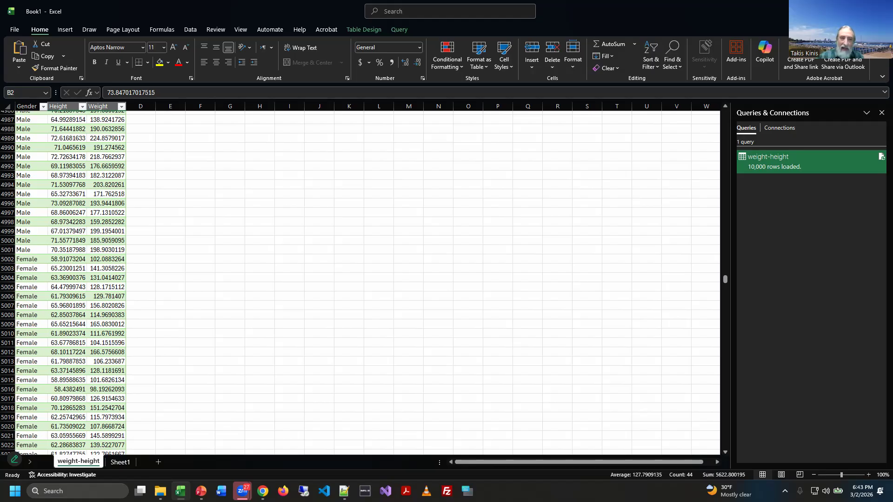
{"action": "left_click_drag", "start_coordinate": [725, 279], "coordinate": [729, 99]}
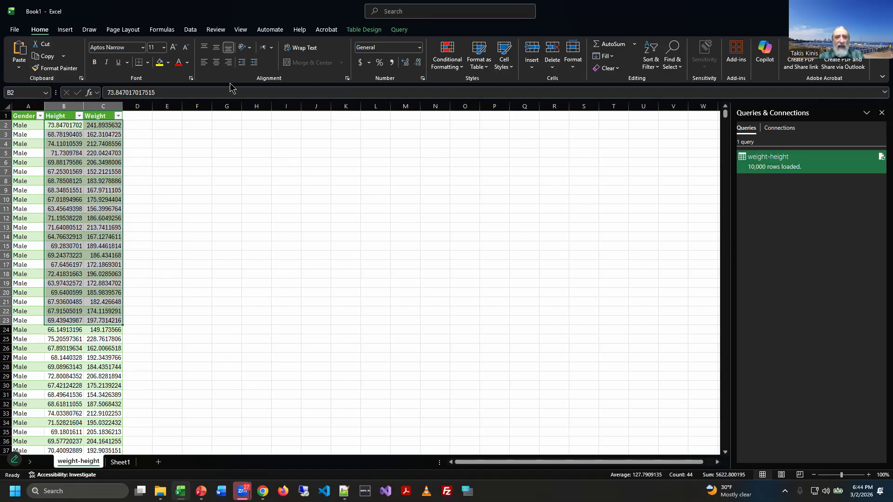
Insert the recommended Scatter chart from the selected cells and enlarge it to cover about E3:O26
{"action": "left_click", "coordinate": [68, 31]}
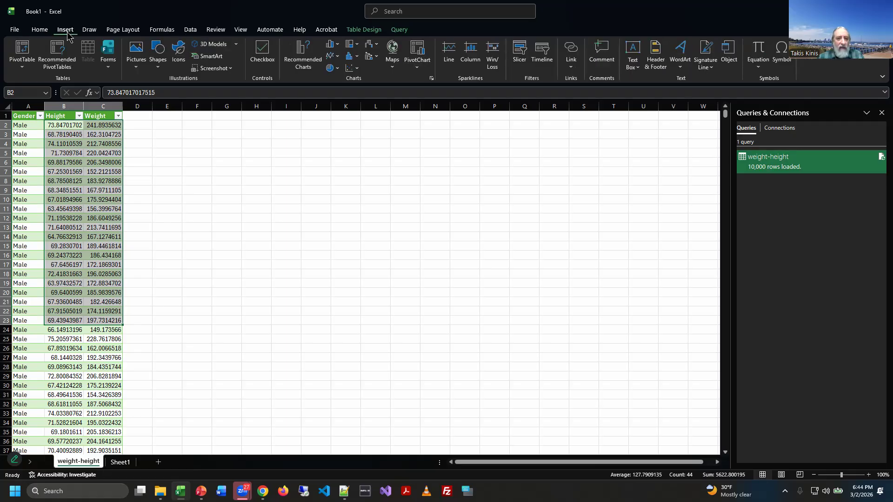
{"action": "left_click", "coordinate": [301, 70]}
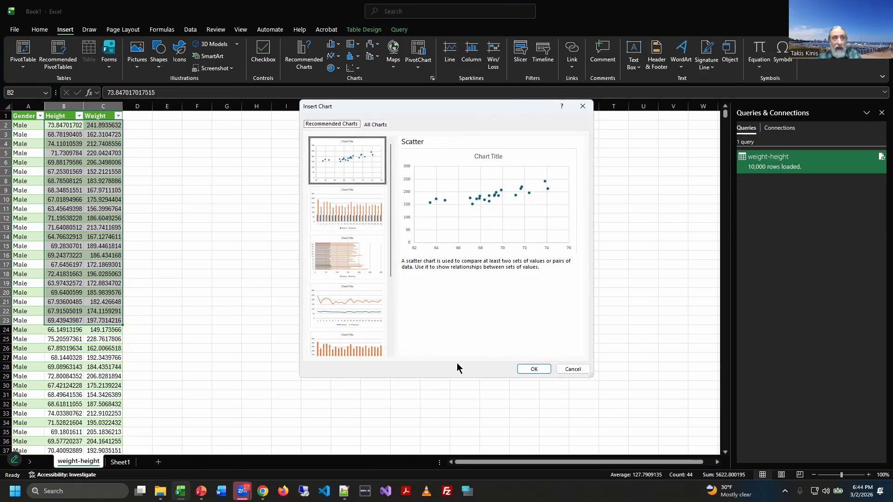
{"action": "left_click", "coordinate": [528, 371]}
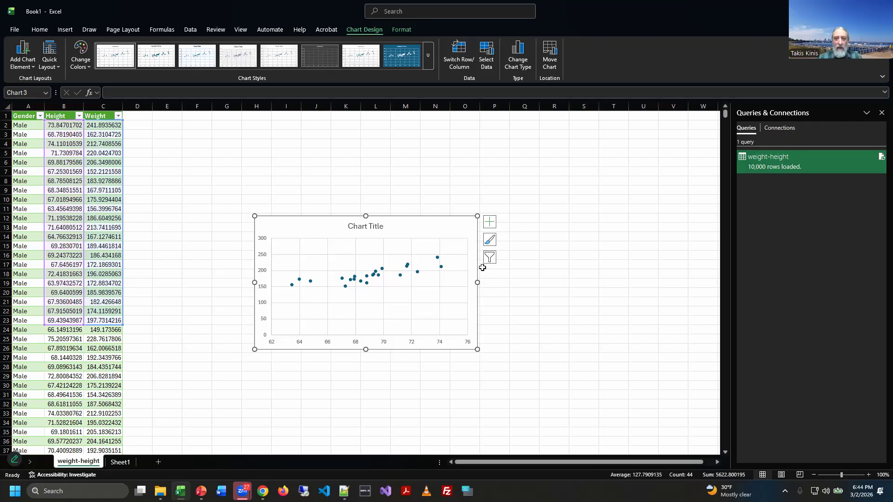
{"action": "left_click_drag", "start_coordinate": [254, 217], "coordinate": [157, 132]}
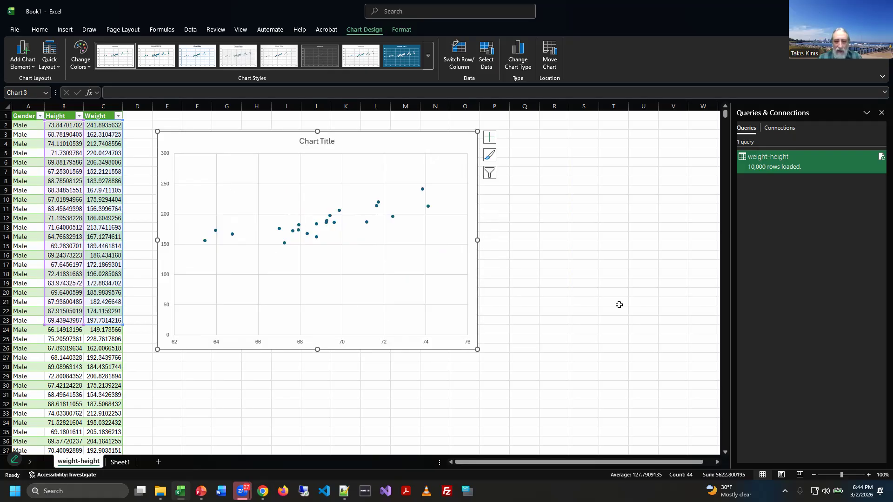
Edit the scatter chart's only data series and name it Male
{"action": "left_click", "coordinate": [489, 177]}
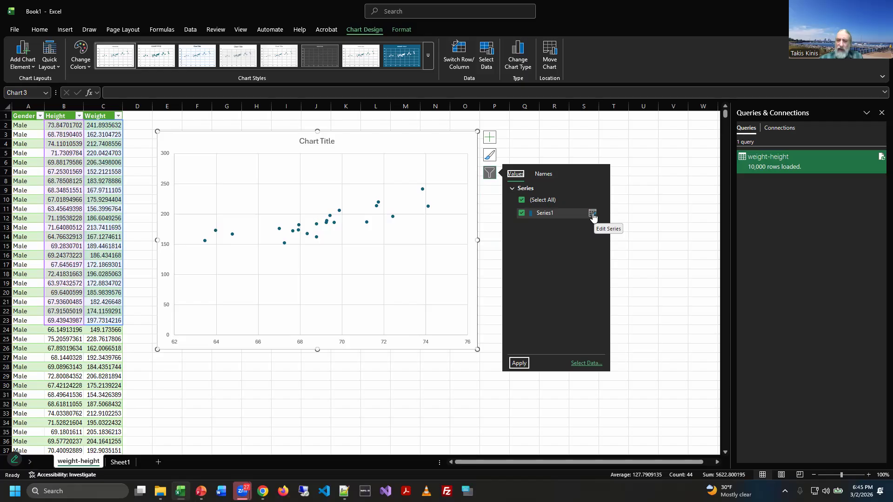
{"action": "left_click", "coordinate": [593, 216]}
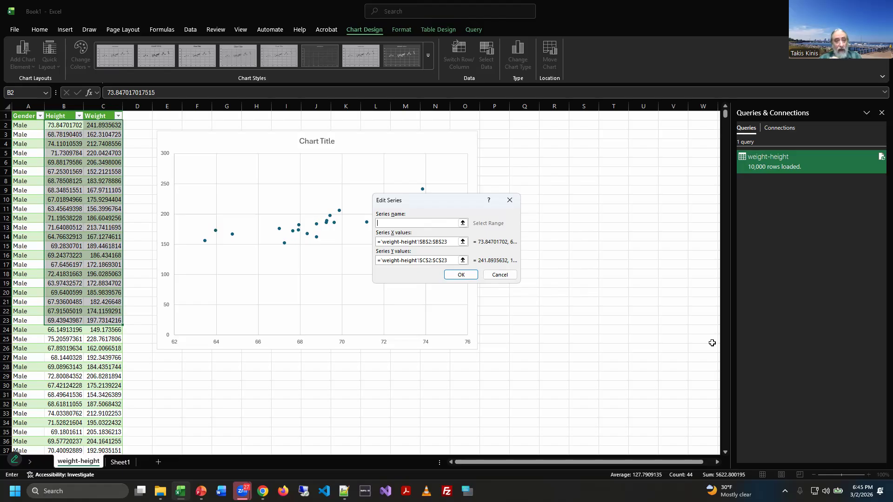
{"action": "left_click_drag", "start_coordinate": [430, 202], "coordinate": [546, 206]}
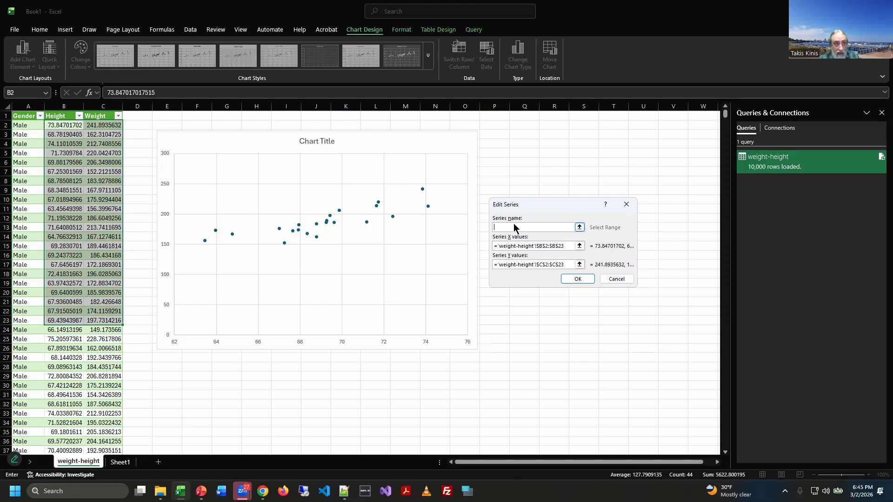
{"action": "type", "text": "Male"}
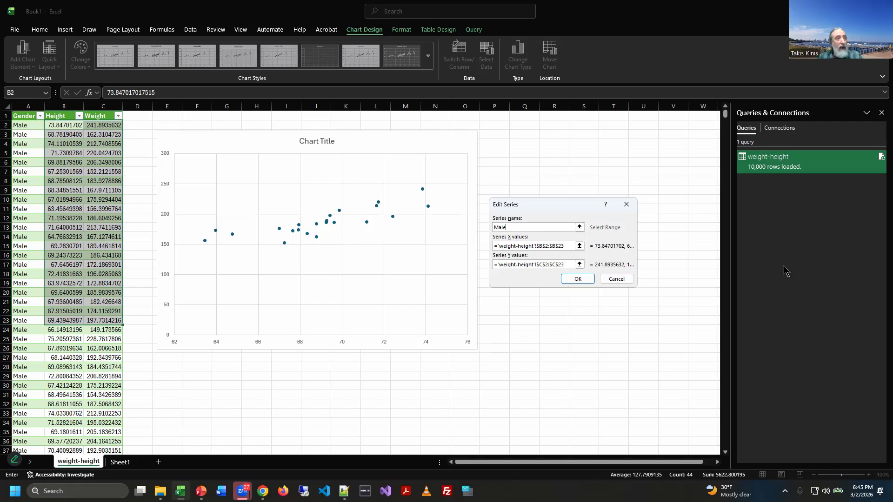
Set the Male series' X values to ='weight-height'!$B$2:$B$5001
{"action": "left_click", "coordinate": [497, 243]}
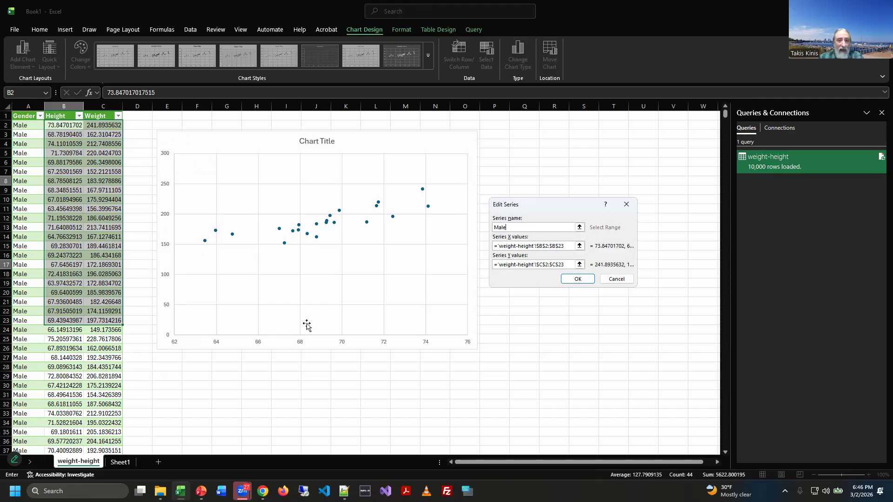
{"action": "left_click", "coordinate": [567, 246]}
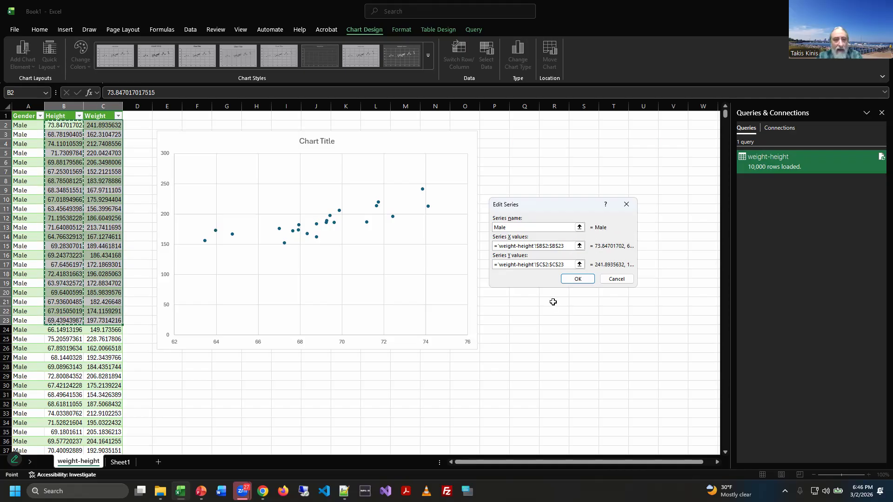
{"action": "left_click", "coordinate": [579, 246]}
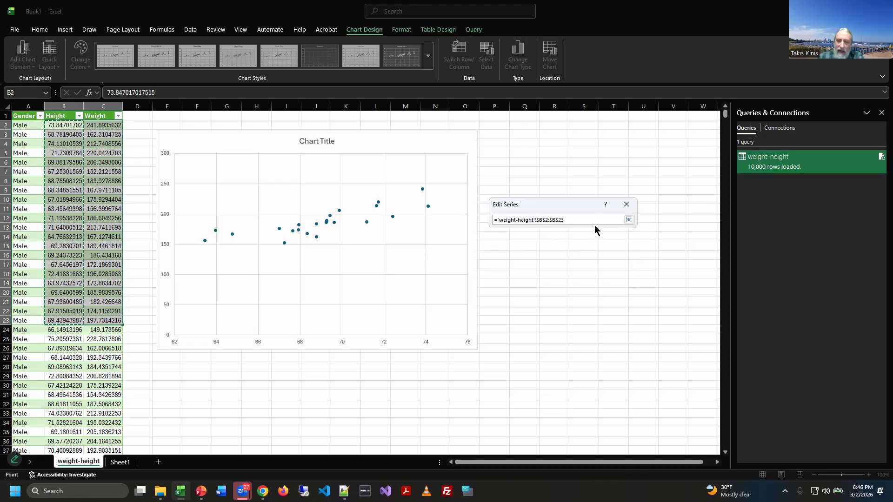
{"action": "key", "text": "BackSpace"}
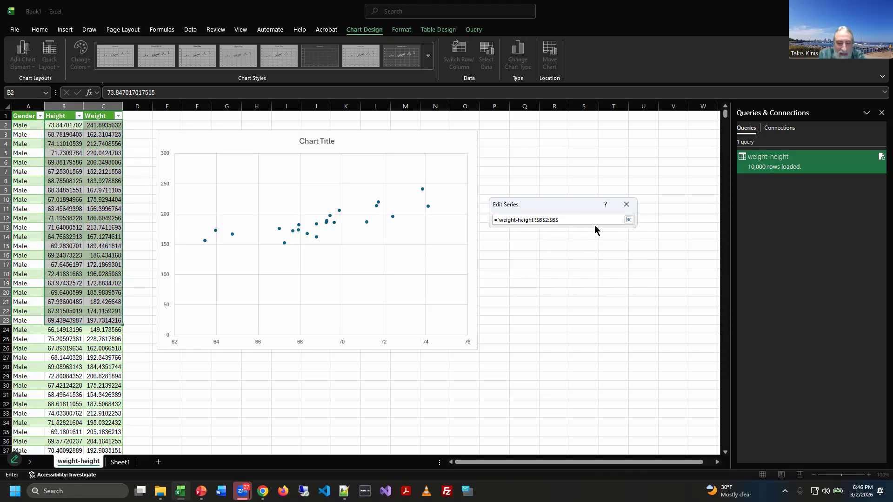
{"action": "type", "text": "5001"}
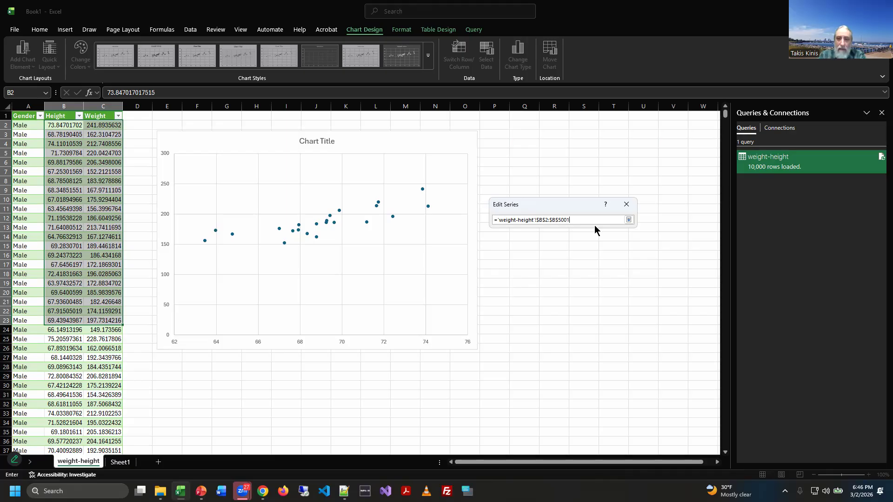
{"action": "key", "text": "Return"}
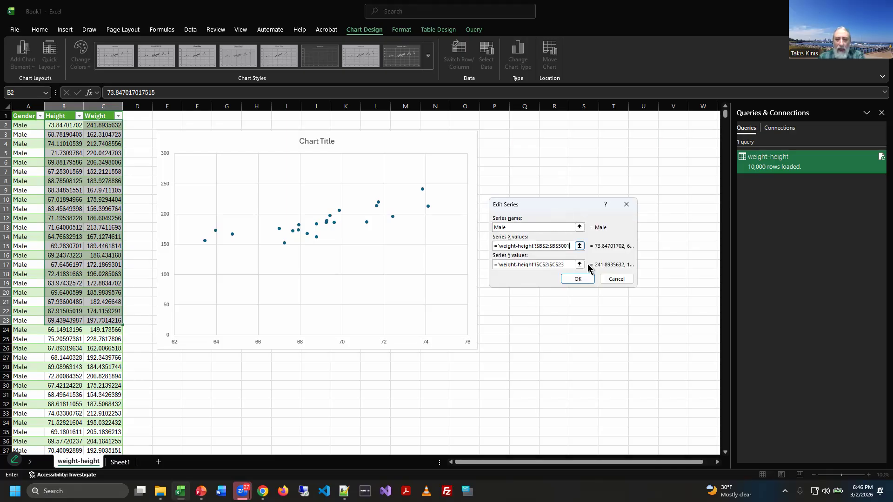
Set the Male series' Y values to ='weight-height'!$C$2:$C$5001 and apply the series changes
{"action": "left_click", "coordinate": [567, 265]}
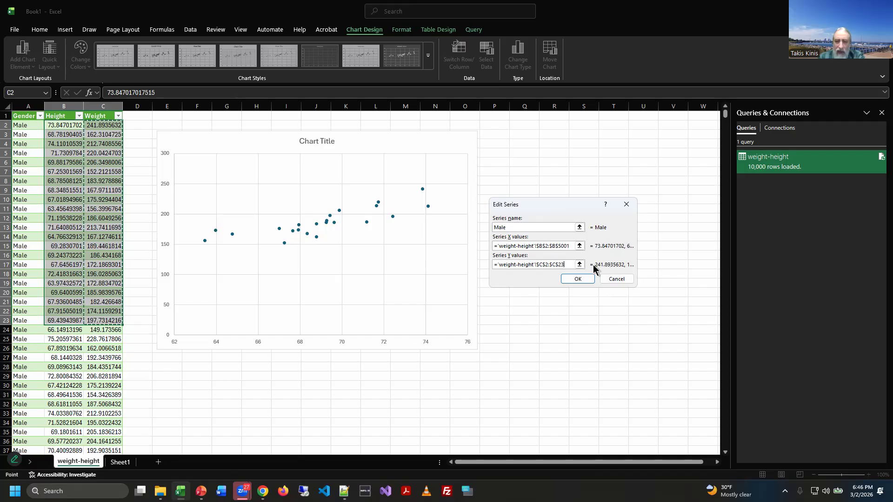
{"action": "key", "text": "BackSpace"}
{"action": "key", "text": "BackSpace"}
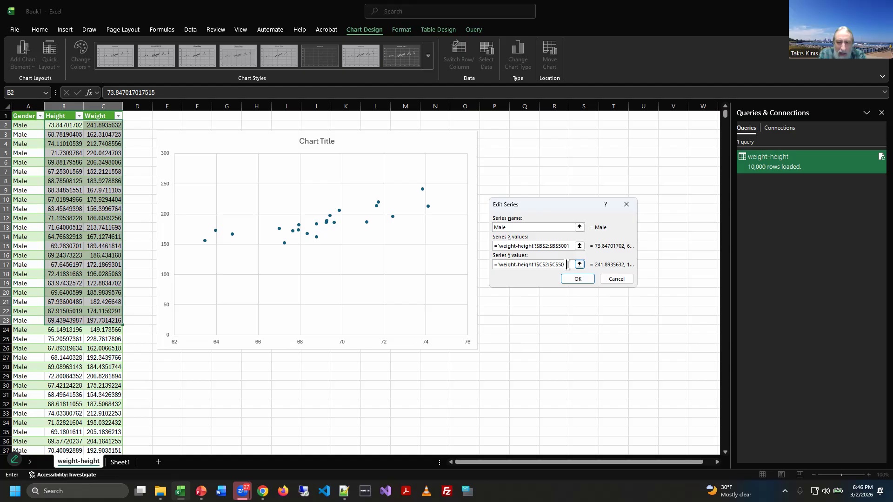
{"action": "type", "text": "5001"}
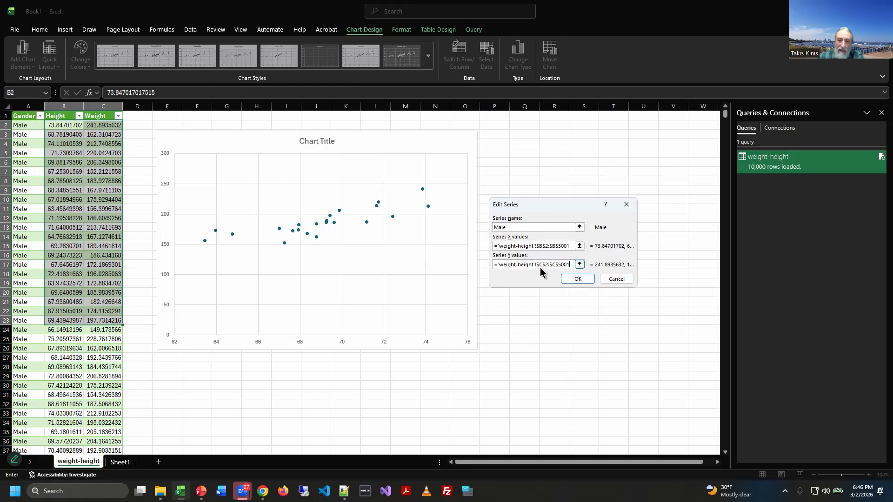
{"action": "left_click", "coordinate": [578, 280]}
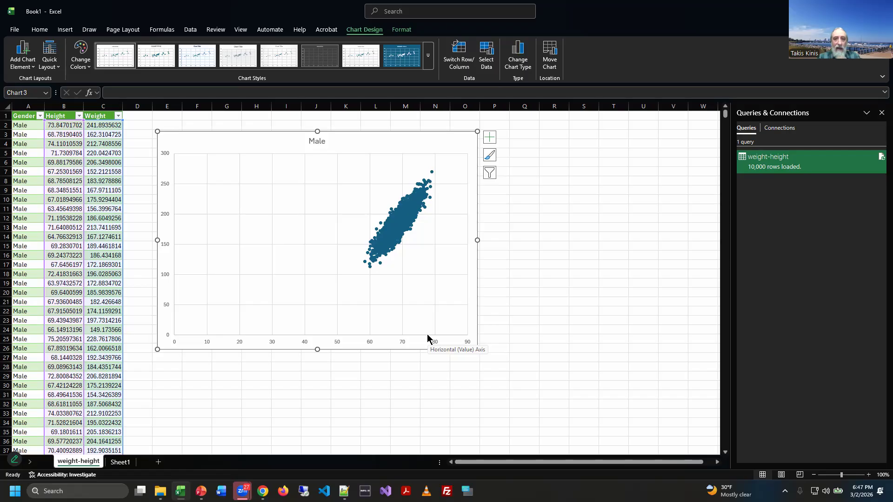
{"action": "left_click", "coordinate": [493, 177]}
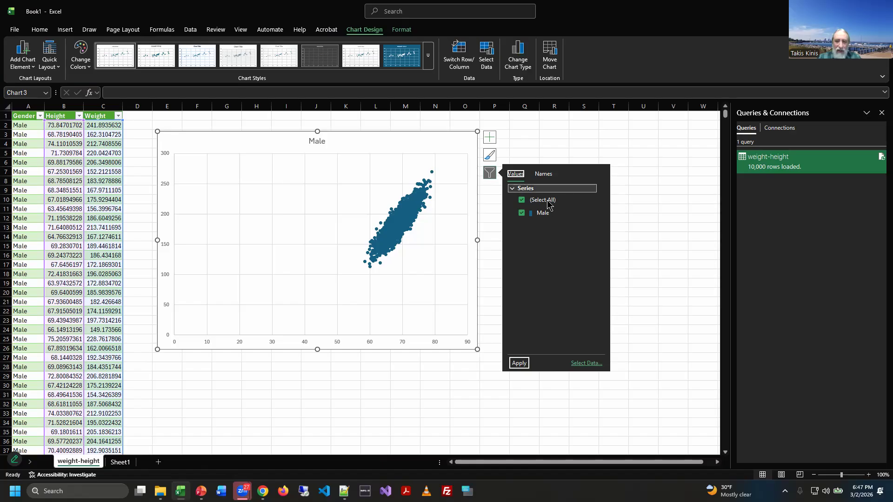
{"action": "left_click", "coordinate": [587, 364]}
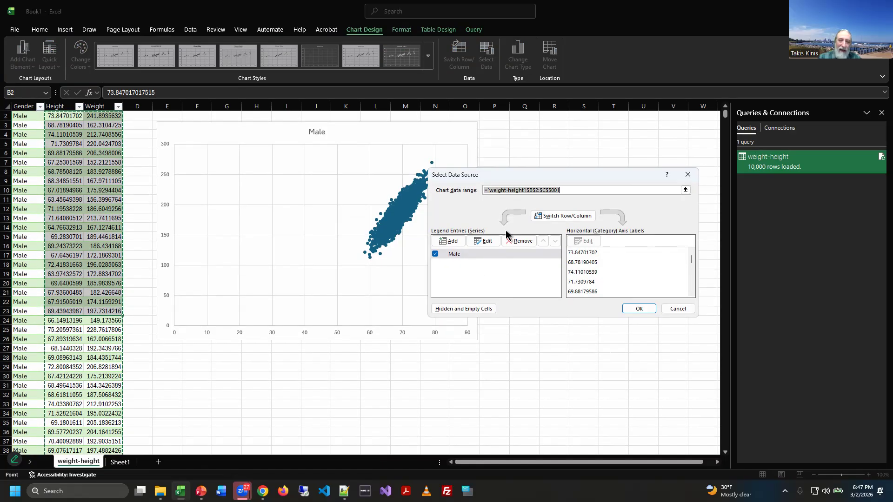
{"action": "left_click", "coordinate": [678, 309]}
Add a second data series to the scatter chart and name it Female
{"action": "left_click", "coordinate": [491, 164]}
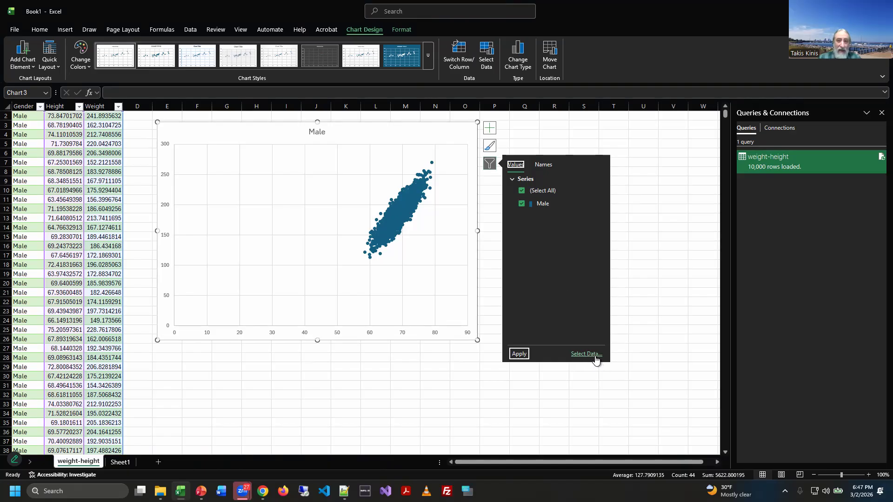
{"action": "left_click", "coordinate": [594, 355]}
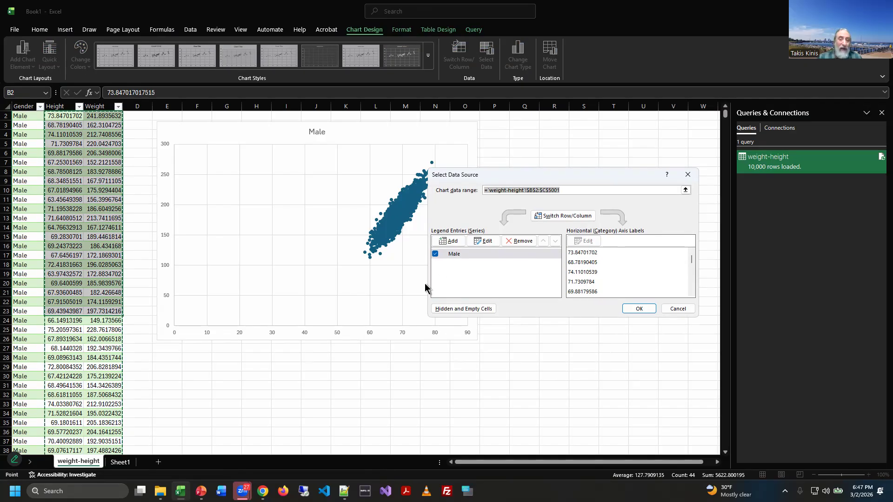
{"action": "left_click", "coordinate": [450, 242]}
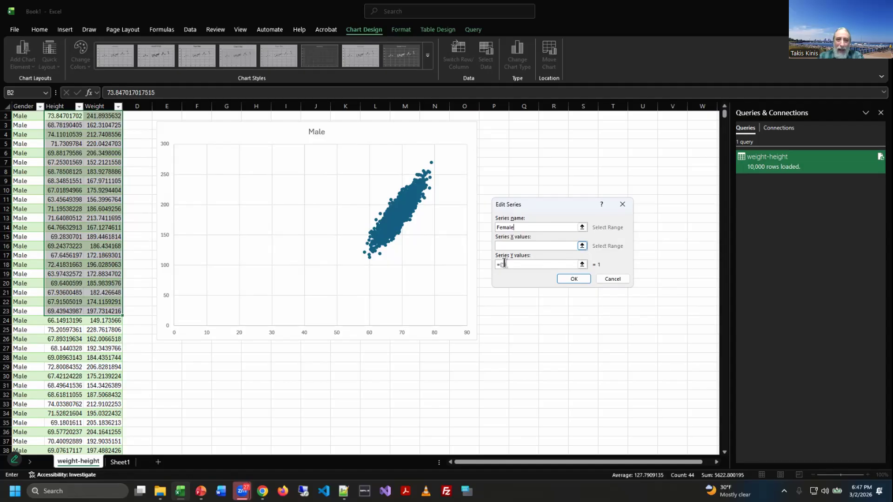
Try to set the Female series' X values to ='weight-height'!$B$5002:$B$B10001
{"action": "left_click", "coordinate": [583, 246]}
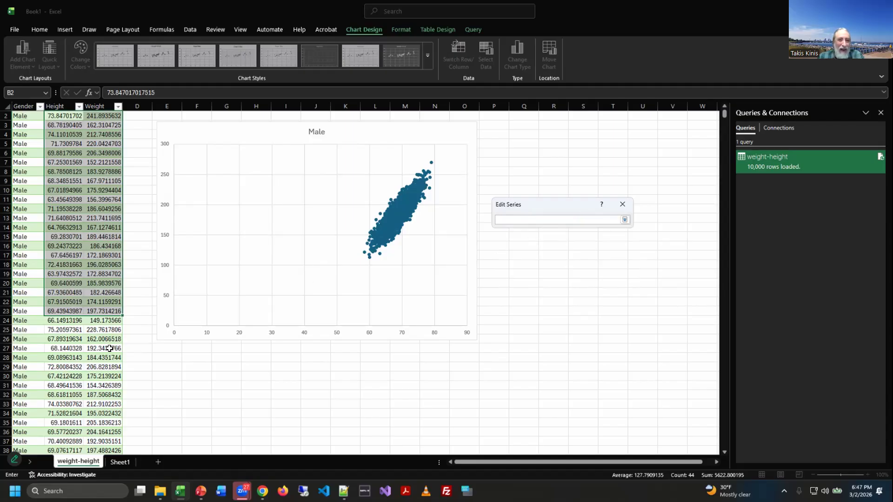
{"action": "scroll", "coordinate": [98, 384], "scroll_direction": "down", "scroll_amount": 1}
{"action": "left_click_drag", "start_coordinate": [725, 114], "coordinate": [100, 238]}
{"action": "scroll", "coordinate": [99, 237], "scroll_direction": "up", "scroll_amount": 11}
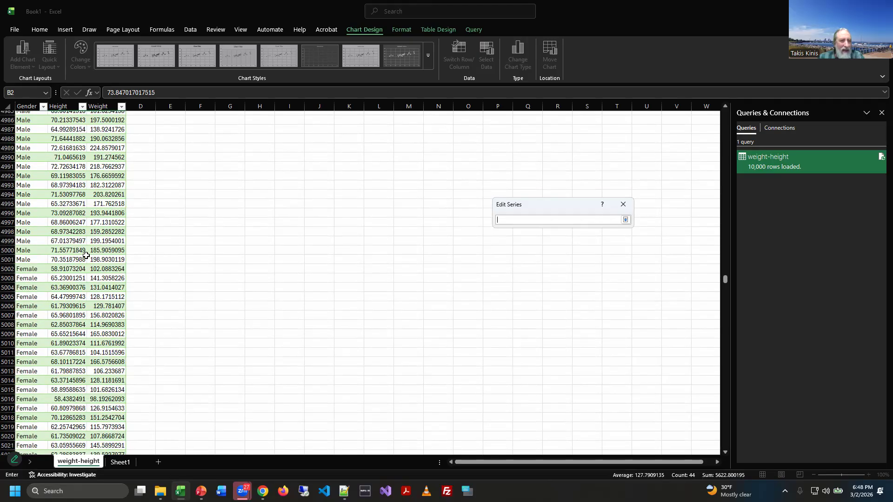
{"action": "left_click_drag", "start_coordinate": [69, 271], "coordinate": [70, 360]}
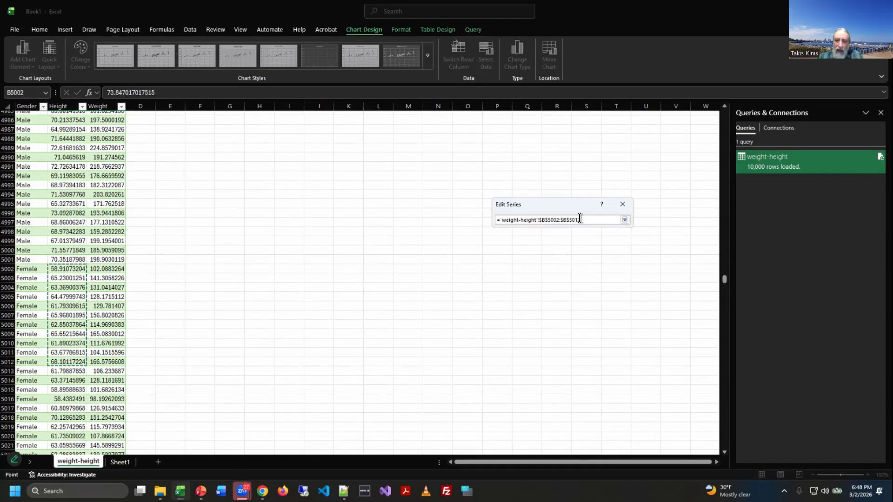
{"action": "key", "text": "BackSpace"}
{"action": "key", "text": "BackSpace"}
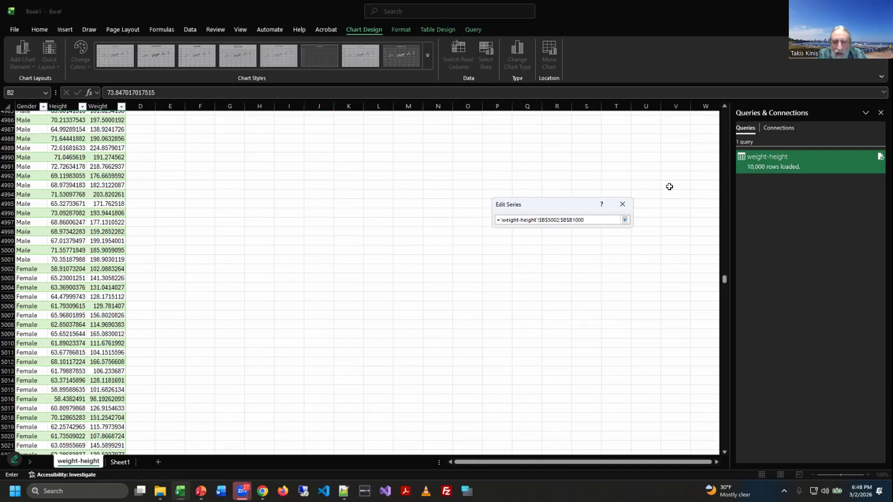
{"action": "key", "text": "Return"}
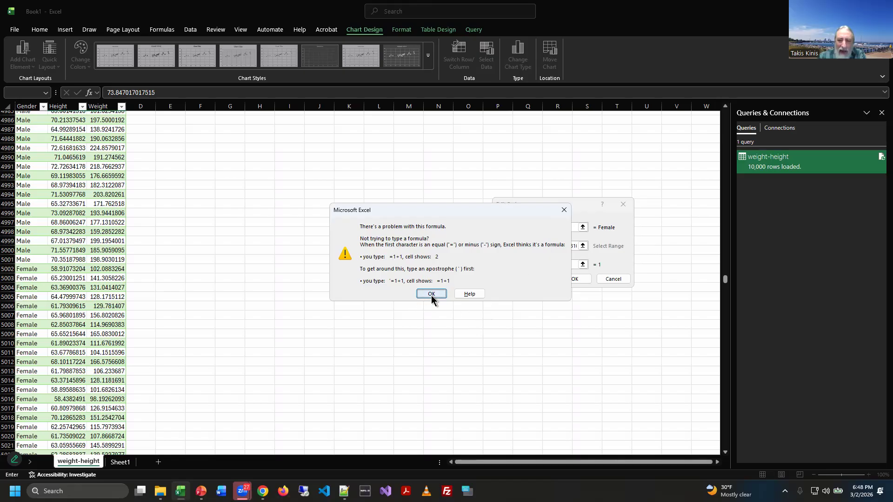
{"action": "left_click", "coordinate": [431, 295]}
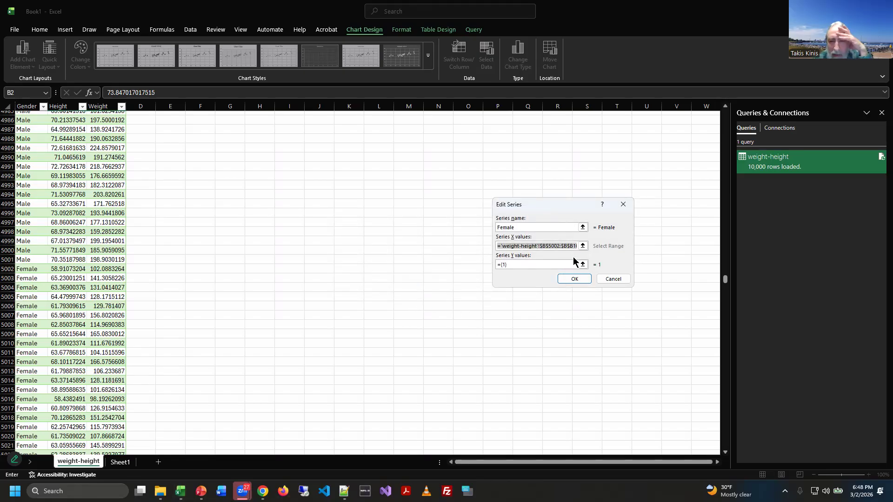
Try to correct the end of the range reference in the Female series' X values
{"action": "left_click", "coordinate": [583, 246]}
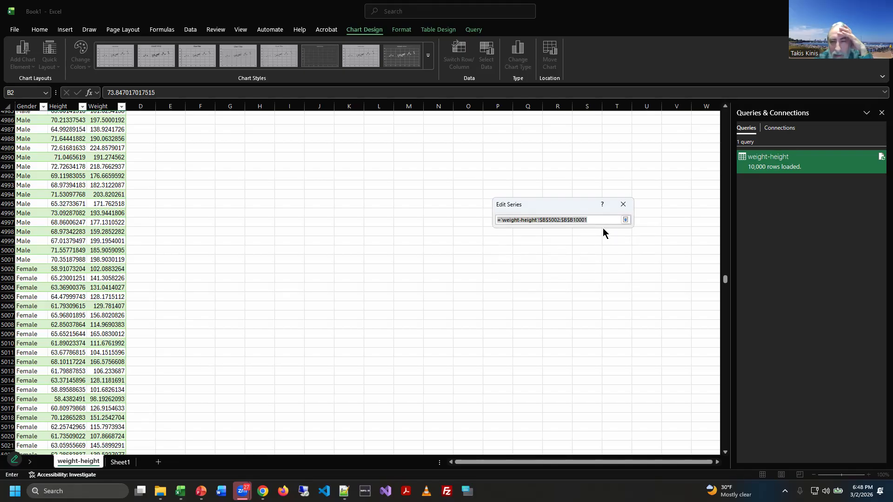
{"action": "left_click", "coordinate": [573, 221]}
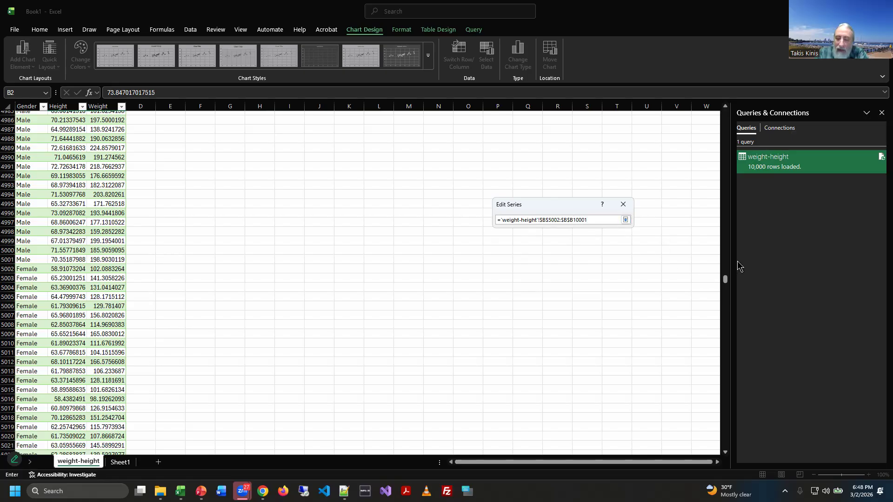
{"action": "key", "text": "ctrl+Home"}
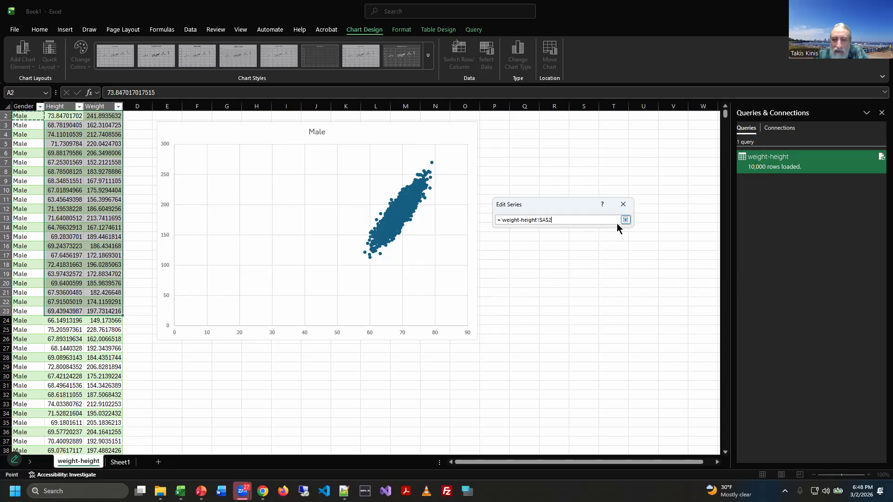
{"action": "scroll", "coordinate": [686, 173], "scroll_direction": "down", "scroll_amount": 5}
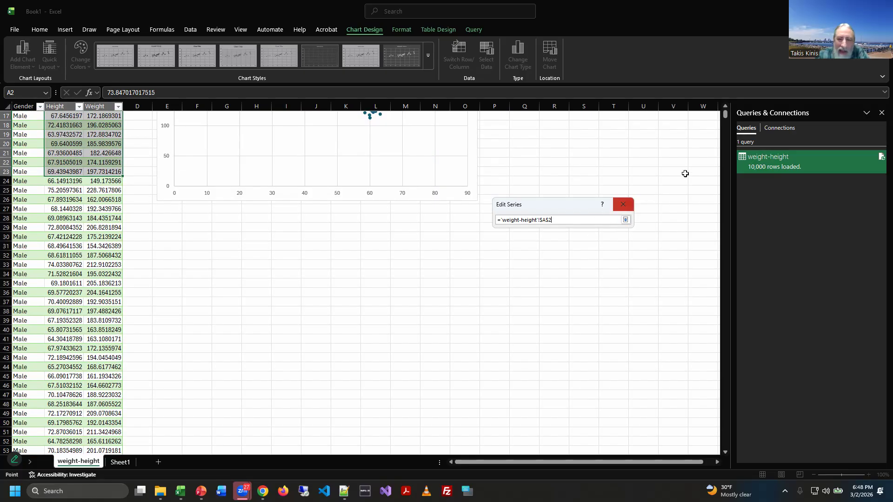
{"action": "left_click", "coordinate": [626, 220]}
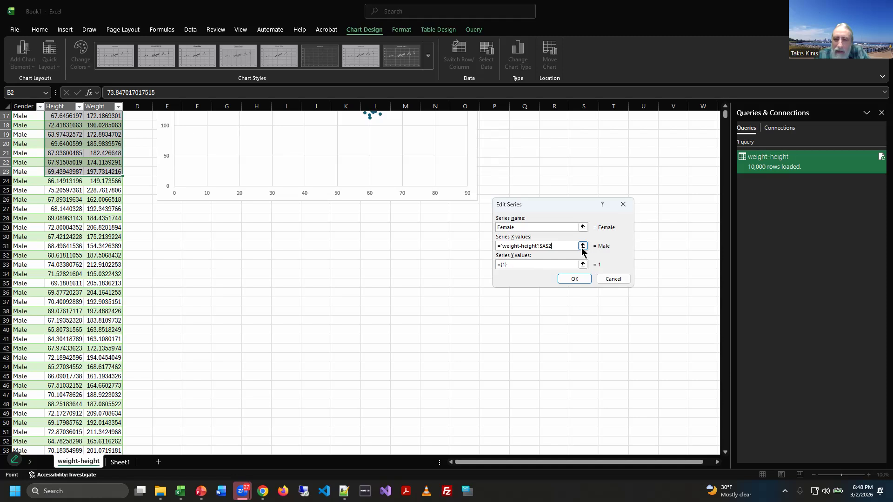
{"action": "left_click", "coordinate": [583, 248]}
{"action": "key", "text": "Return"}
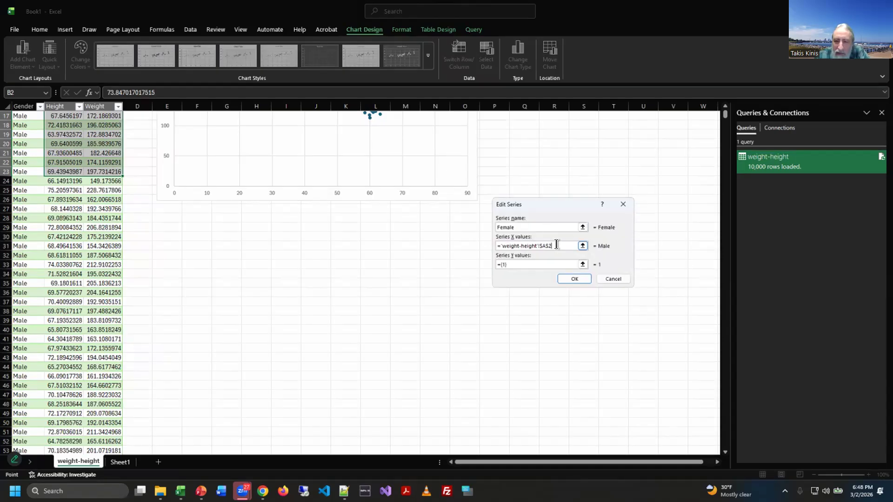
Try to rewrite the Female series' X values as a range starting at ='weight-height'!$A$5002
{"action": "left_click", "coordinate": [582, 245]}
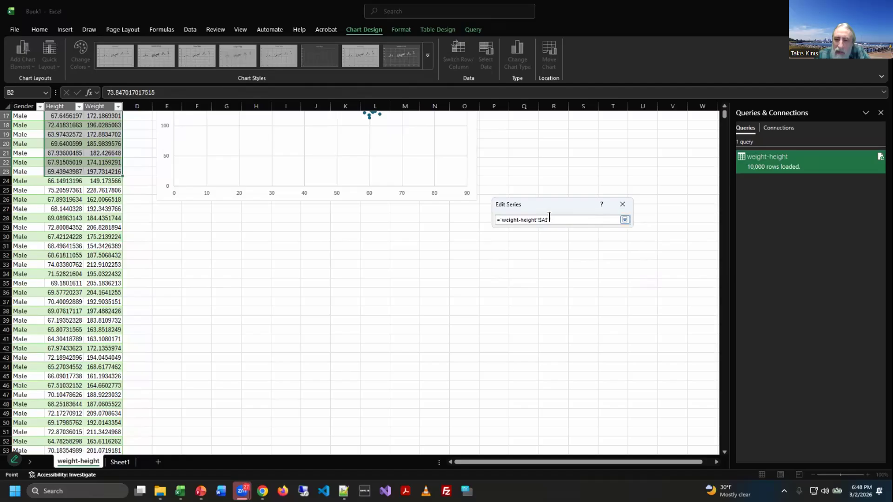
{"action": "scroll", "coordinate": [79, 349], "scroll_direction": "down", "scroll_amount": 20}
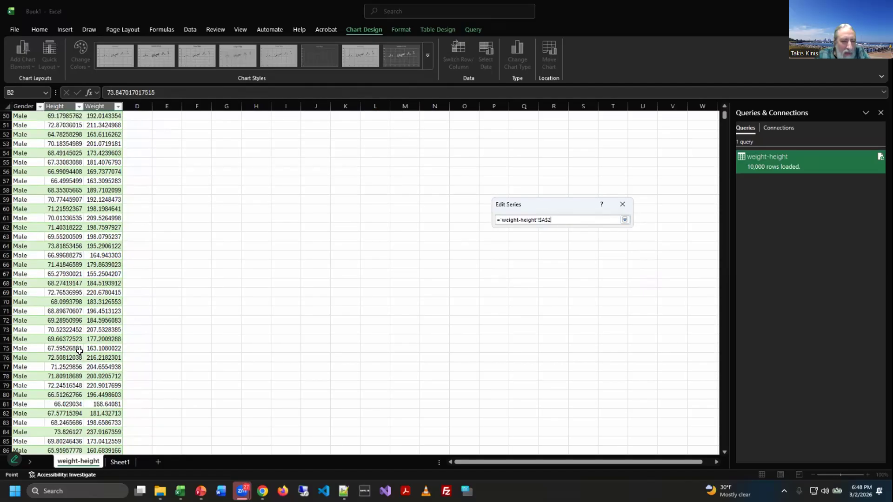
{"action": "scroll", "coordinate": [79, 349], "scroll_direction": "down", "scroll_amount": 20}
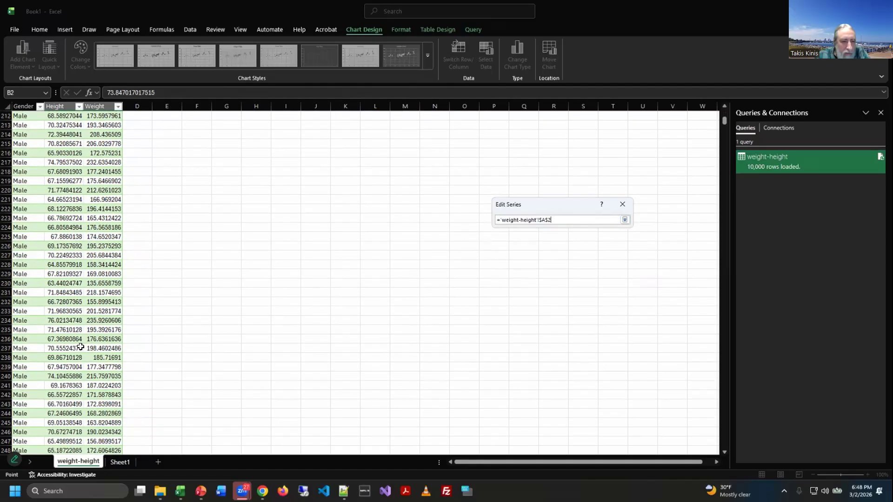
{"action": "left_click_drag", "start_coordinate": [722, 121], "coordinate": [704, 309]}
{"action": "left_click_drag", "start_coordinate": [705, 303], "coordinate": [706, 285]}
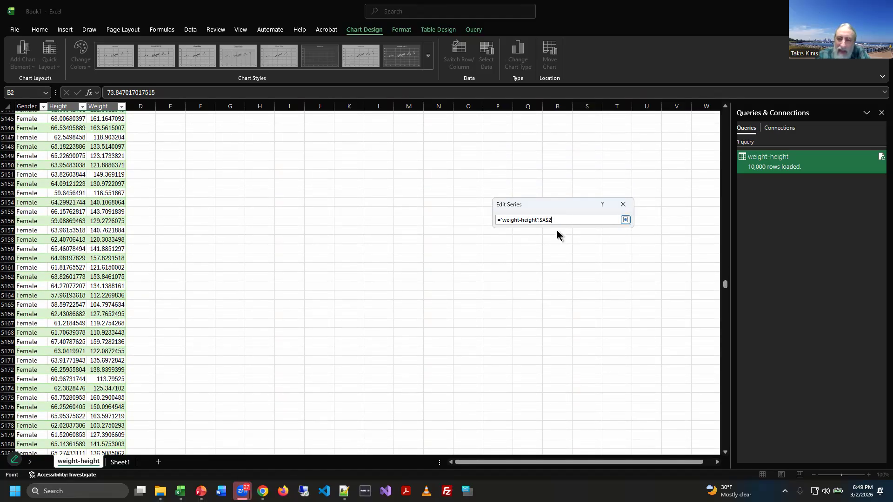
{"action": "key", "text": "BackSpace"}
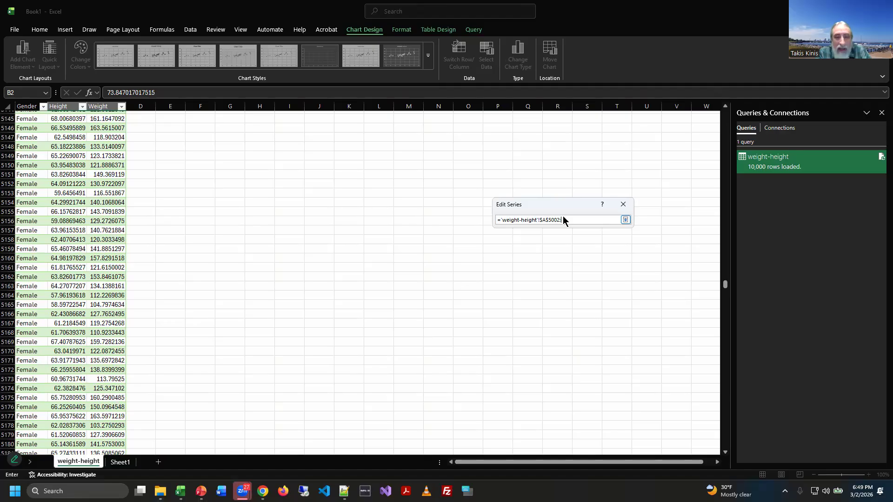
{"action": "key", "text": "shift"}
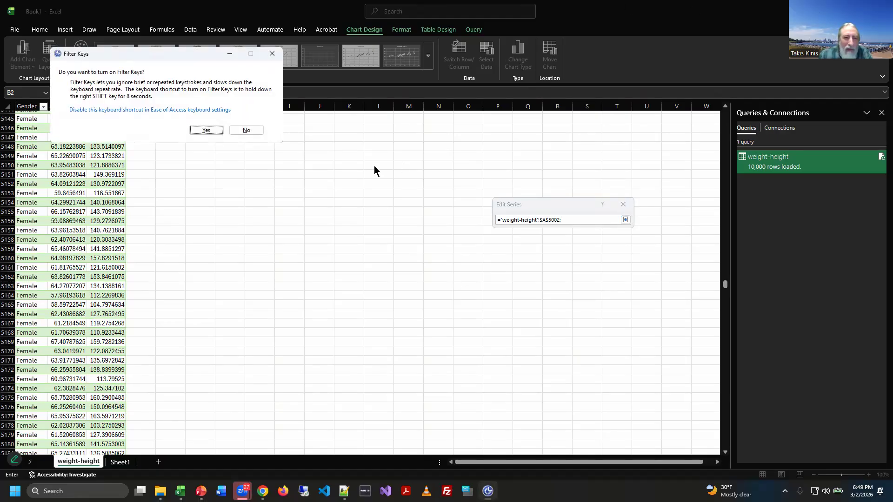
{"action": "left_click", "coordinate": [246, 131]}
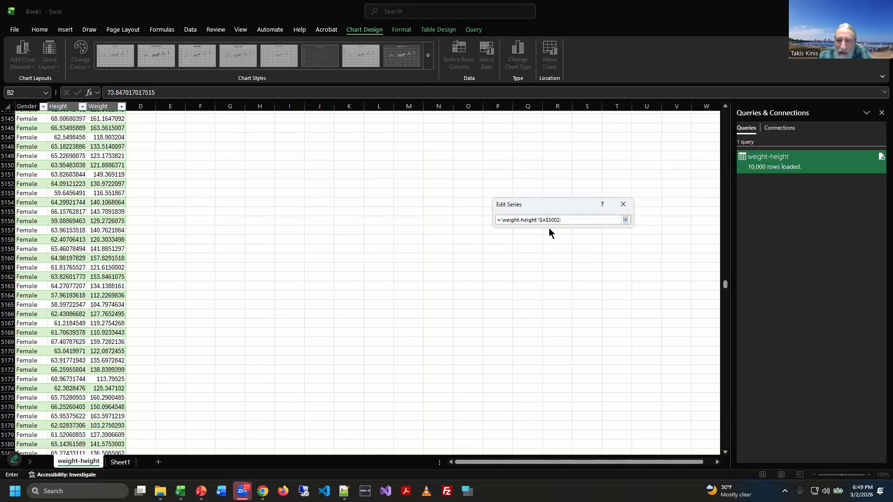
{"action": "key", "text": "ctrl+Home"}
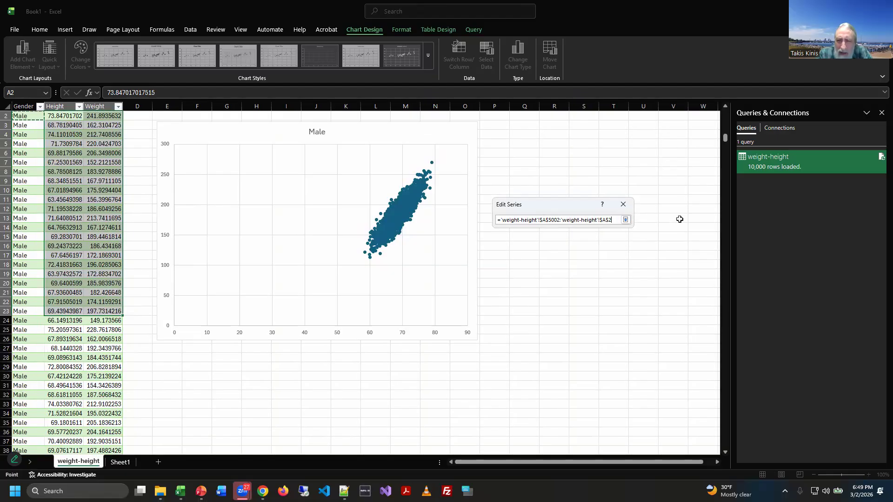
{"action": "left_click", "coordinate": [623, 204]}
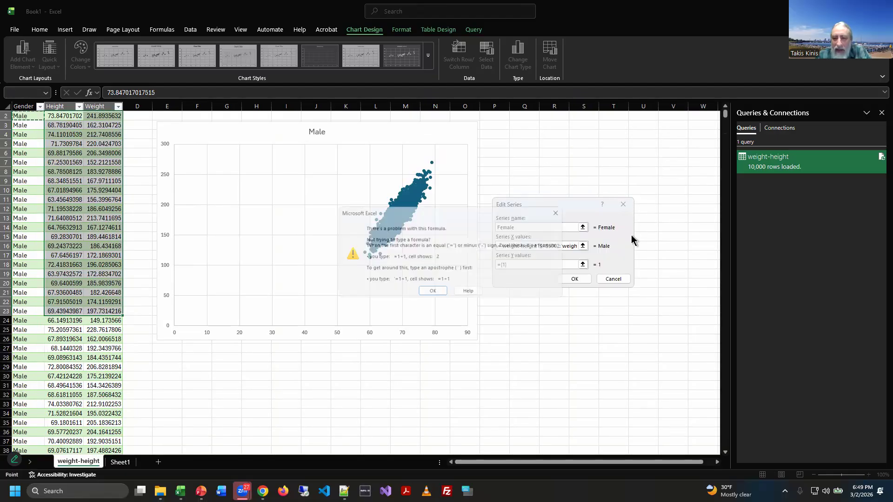
{"action": "left_click", "coordinate": [432, 295]}
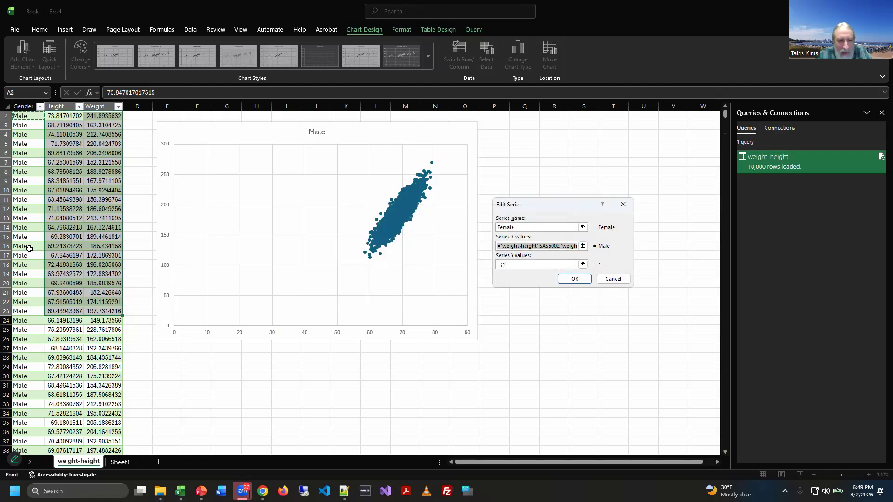
Try to replace part of the Female series' X values reference by selecting the Height cells B60:B67
{"action": "scroll", "coordinate": [137, 265], "scroll_direction": "down", "scroll_amount": 5}
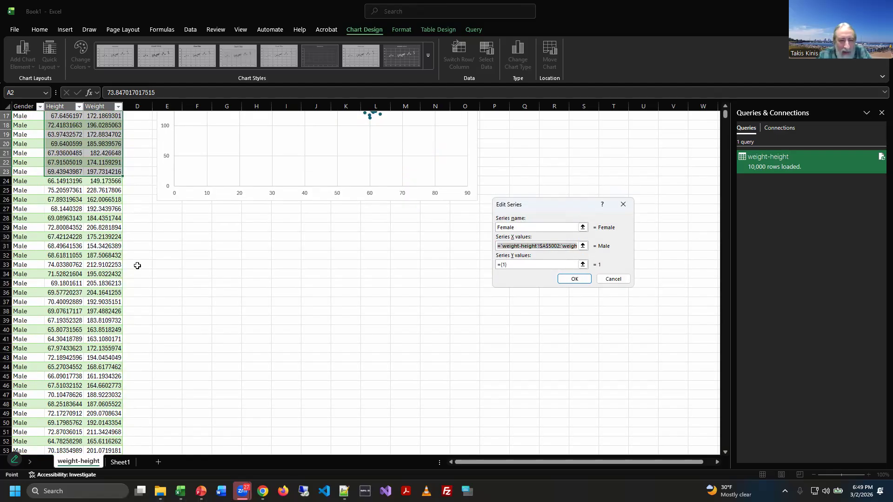
{"action": "left_click", "coordinate": [583, 246]}
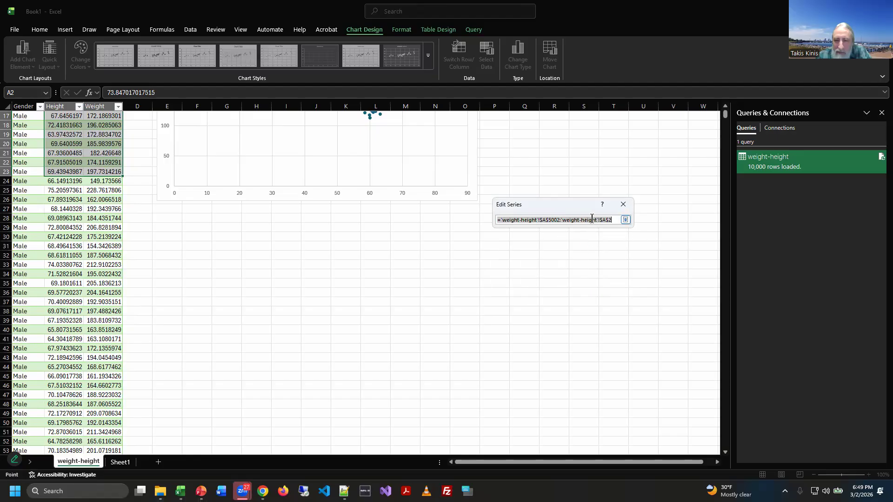
{"action": "left_click", "coordinate": [541, 220]}
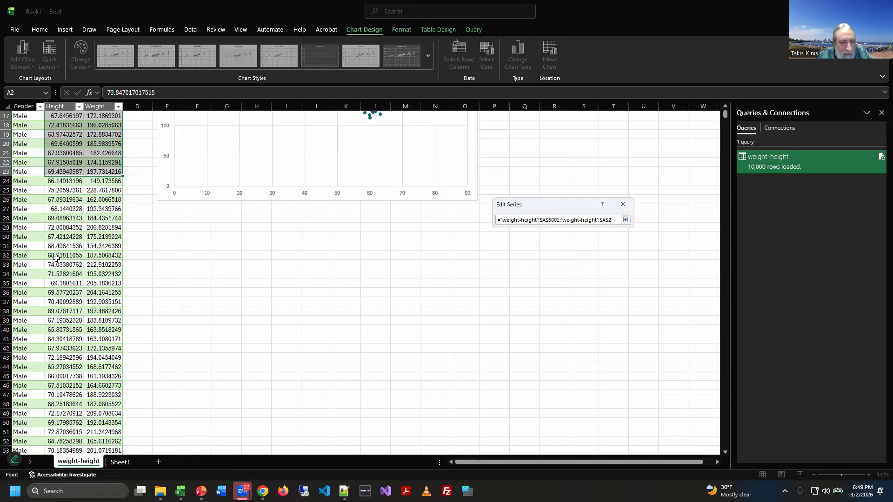
{"action": "scroll", "coordinate": [67, 367], "scroll_direction": "down", "scroll_amount": 6}
{"action": "left_click_drag", "start_coordinate": [67, 350], "coordinate": [65, 414]}
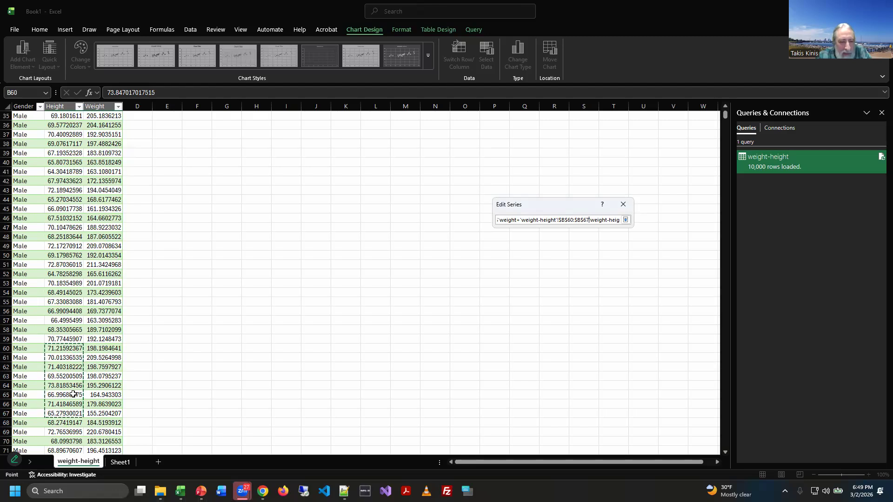
{"action": "scroll", "coordinate": [65, 414], "scroll_direction": "down", "scroll_amount": 6}
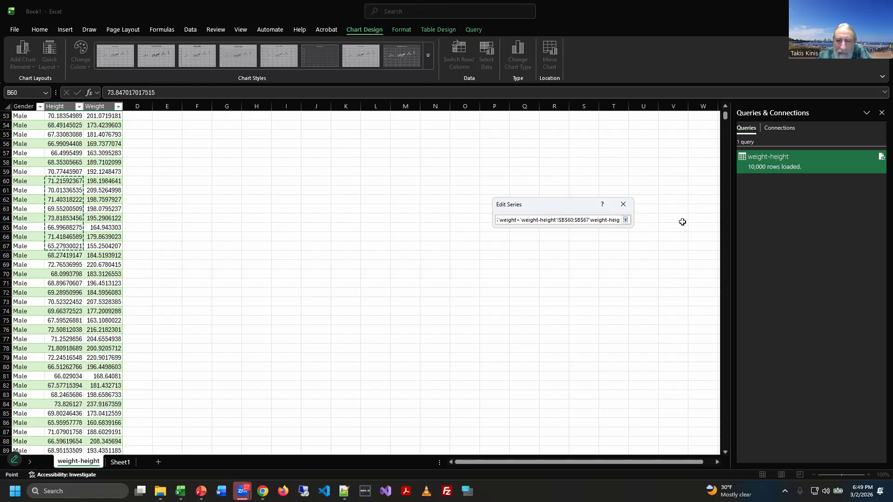
{"action": "left_click", "coordinate": [626, 222]}
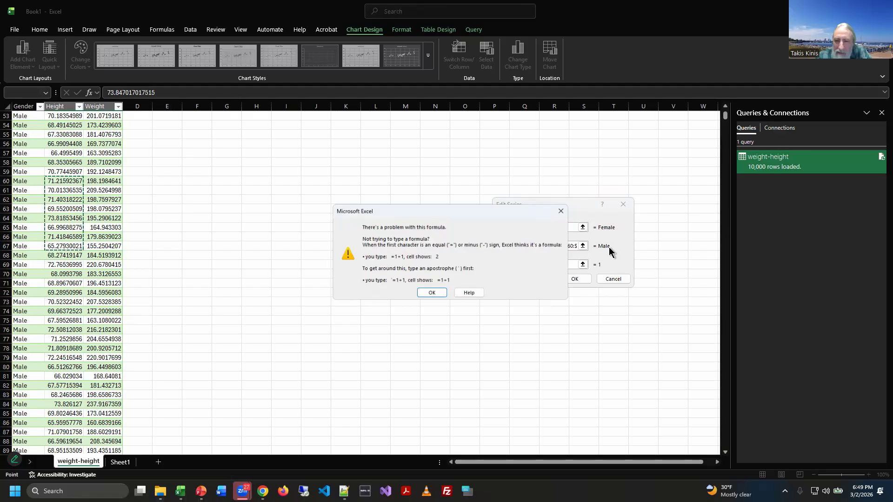
{"action": "key", "text": "Return"}
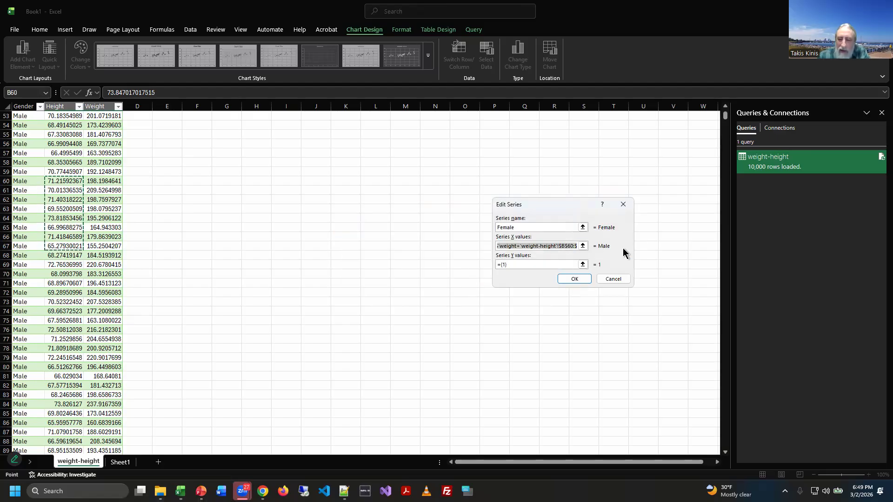
Set the Female series' X values to the female heights, ='weight-height'!$B$5002:$B$10001
{"action": "key", "text": "BackSpace"}
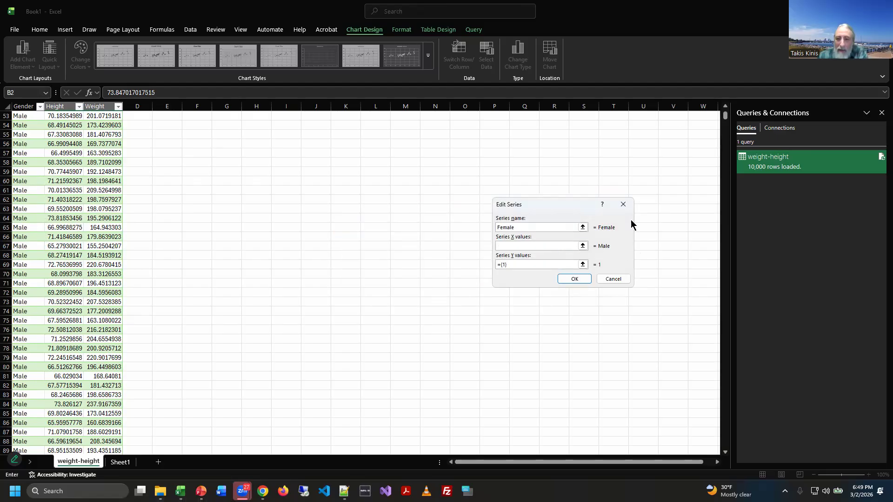
{"action": "left_click", "coordinate": [583, 246]}
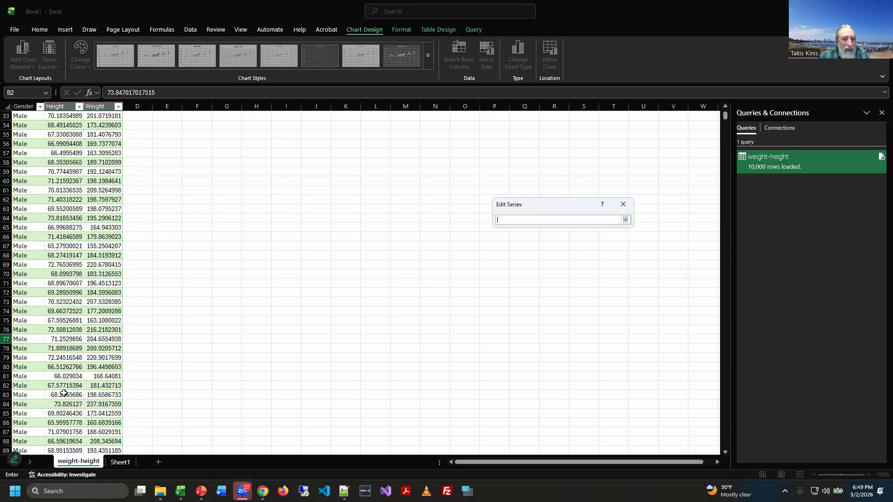
{"action": "scroll", "coordinate": [73, 437], "scroll_direction": "down", "scroll_amount": 7}
{"action": "left_click_drag", "start_coordinate": [726, 116], "coordinate": [699, 281]}
{"action": "scroll", "coordinate": [117, 411], "scroll_direction": "down", "scroll_amount": 12}
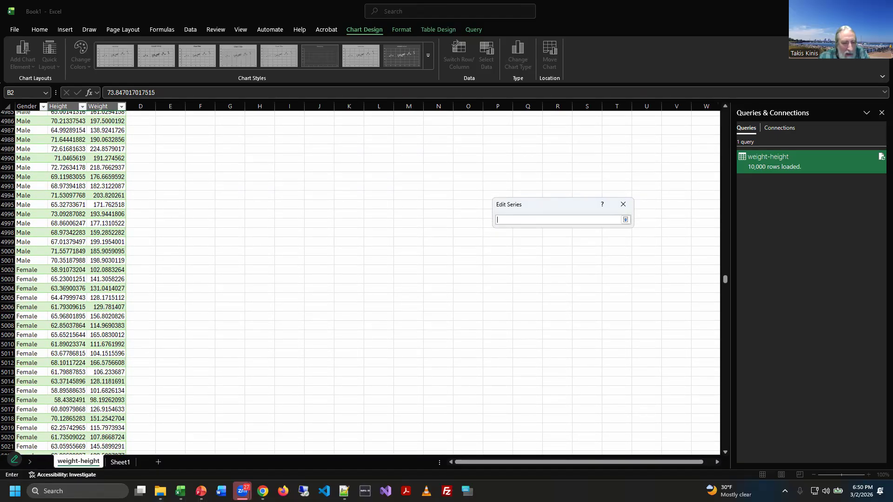
{"action": "left_click_drag", "start_coordinate": [63, 269], "coordinate": [52, 419]}
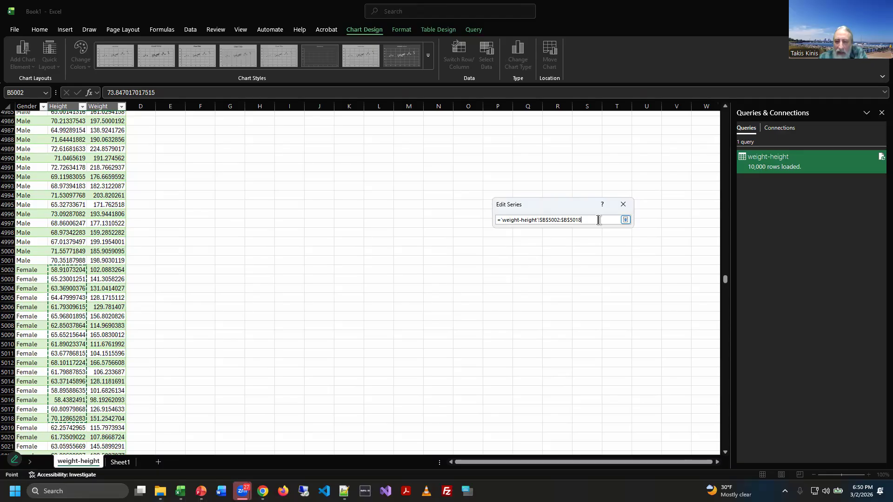
{"action": "key", "text": "BackSpace"}
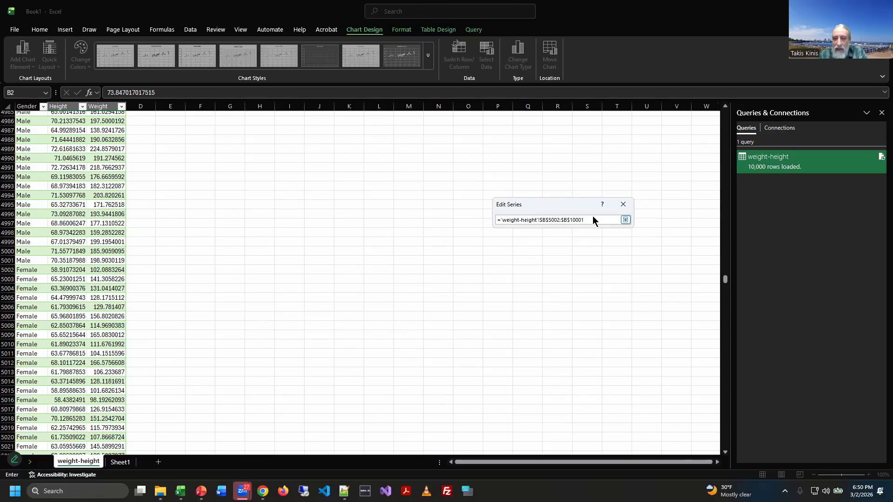
{"action": "key", "text": "Return"}
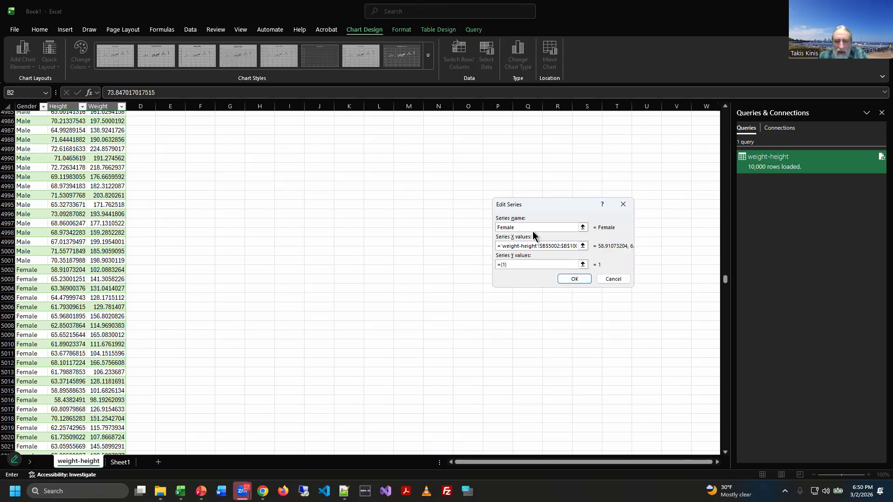
Set the Female series' Y values to the female weights, ='weight-height'!$C$5002:$C$10001, and accept the chart's data source changes
{"action": "left_click", "coordinate": [583, 265]}
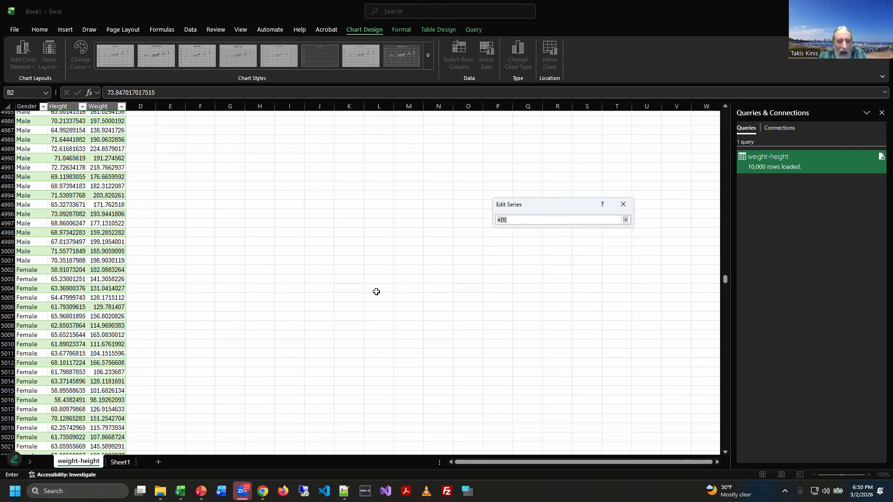
{"action": "left_click_drag", "start_coordinate": [110, 273], "coordinate": [107, 437]}
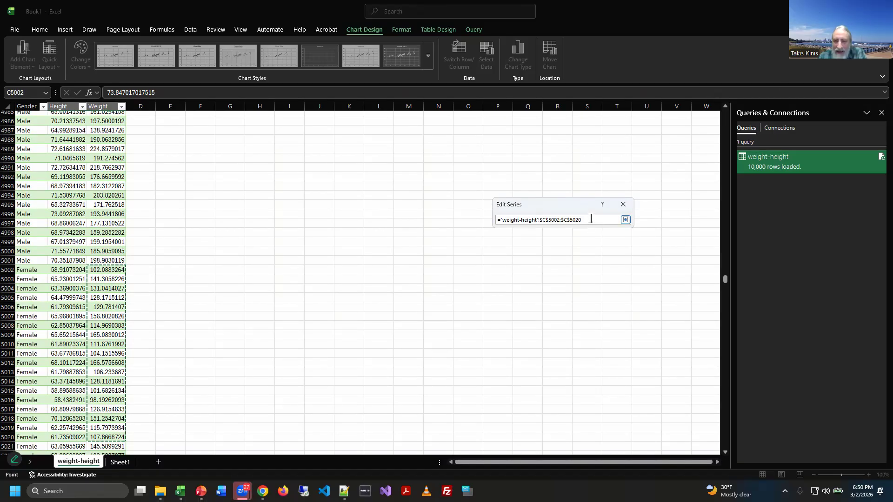
{"action": "key", "text": "BackSpace"}
{"action": "key", "text": "BackSpace"}
{"action": "key", "text": "BackSpace"}
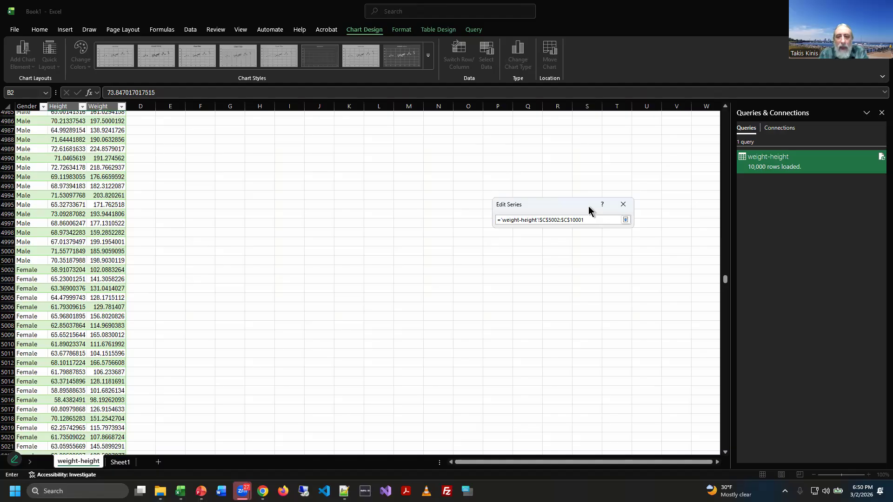
{"action": "left_click", "coordinate": [626, 219]}
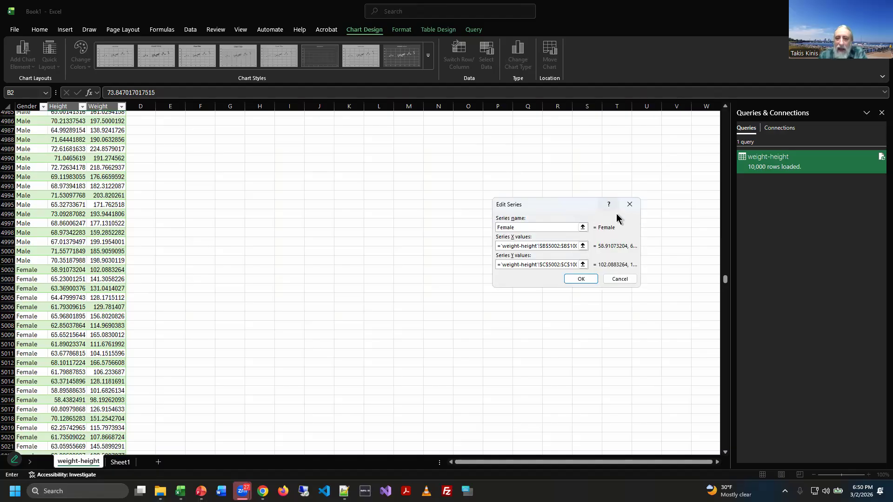
{"action": "left_click", "coordinate": [581, 279]}
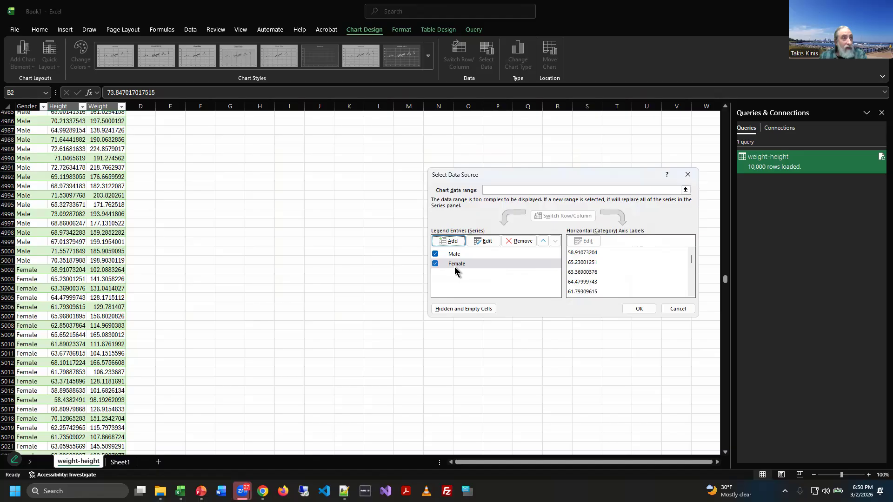
{"action": "left_click", "coordinate": [639, 309]}
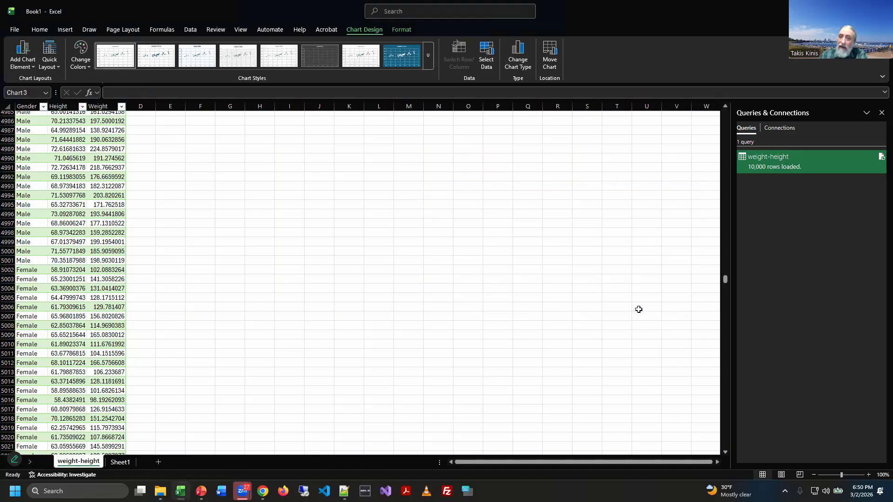
Enlarge the scatter plot from its lower corner so it extends to about column R and row 32
{"action": "left_click_drag", "start_coordinate": [726, 287], "coordinate": [723, 108]}
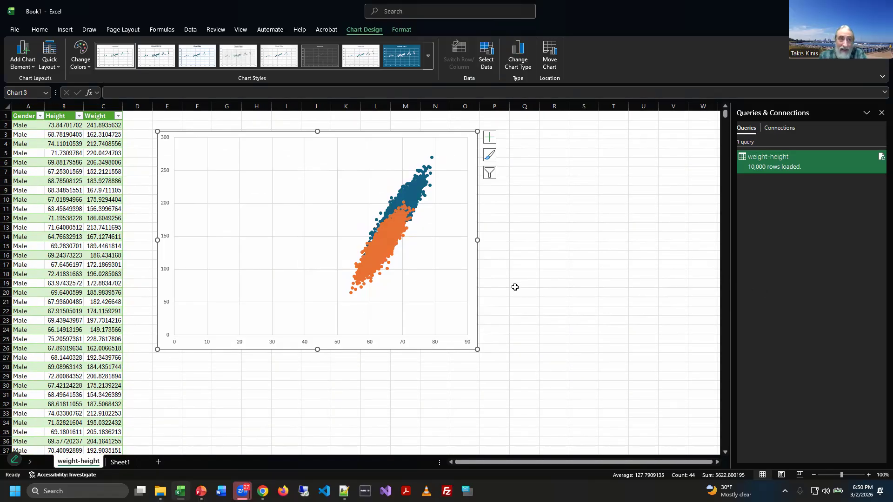
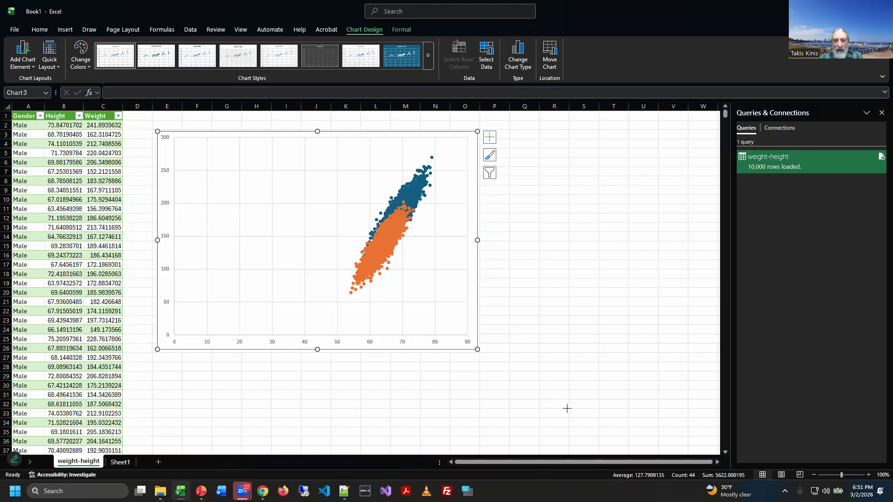
{"action": "left_click_drag", "start_coordinate": [478, 350], "coordinate": [567, 408]}
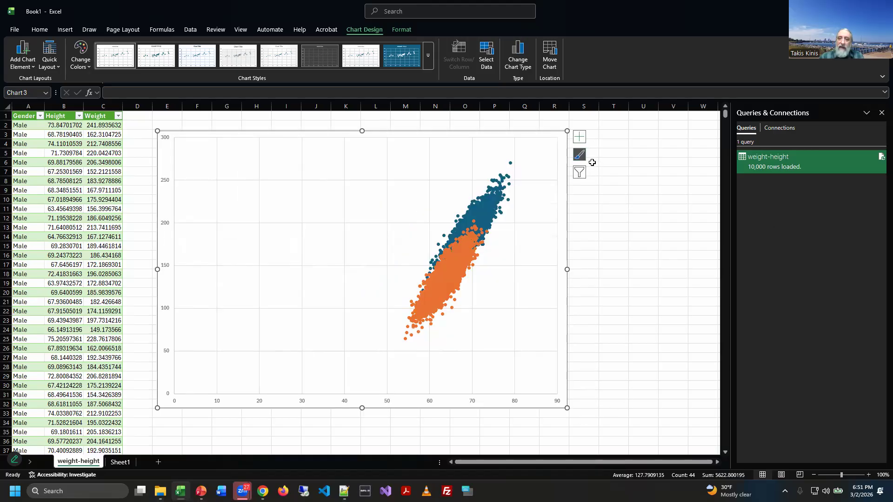
Filter the scatter plot to show only the Female series by excluding the Male series
{"action": "left_click", "coordinate": [579, 156]}
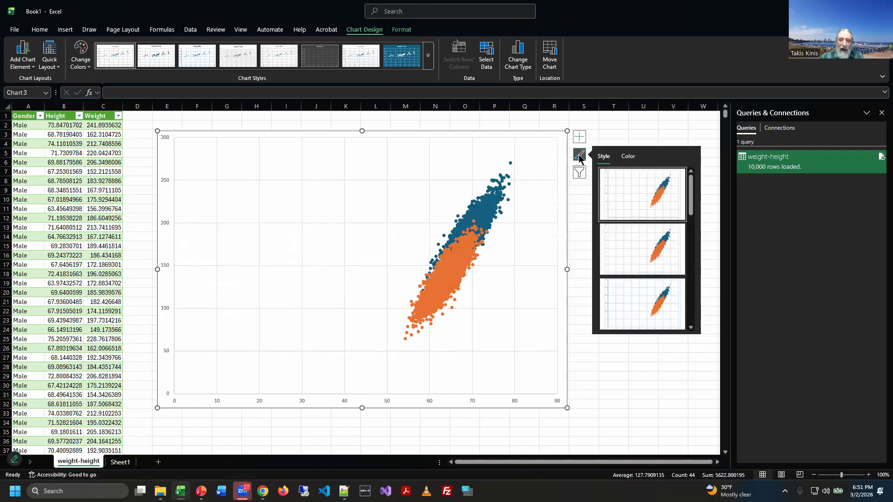
{"action": "left_click", "coordinate": [583, 174]}
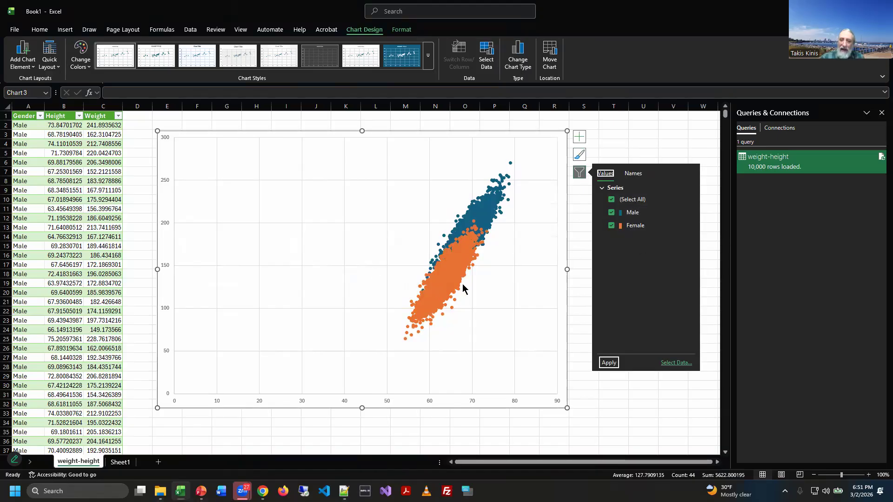
{"action": "left_click", "coordinate": [612, 213]}
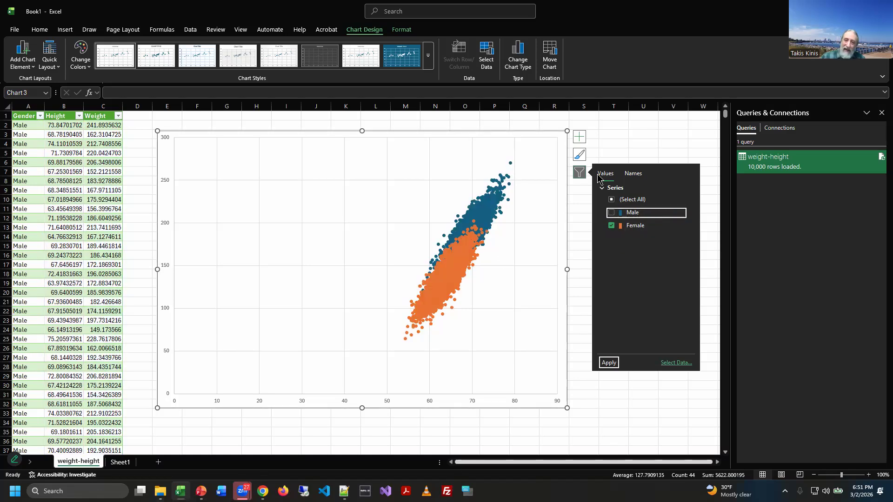
{"action": "left_click", "coordinate": [612, 226]}
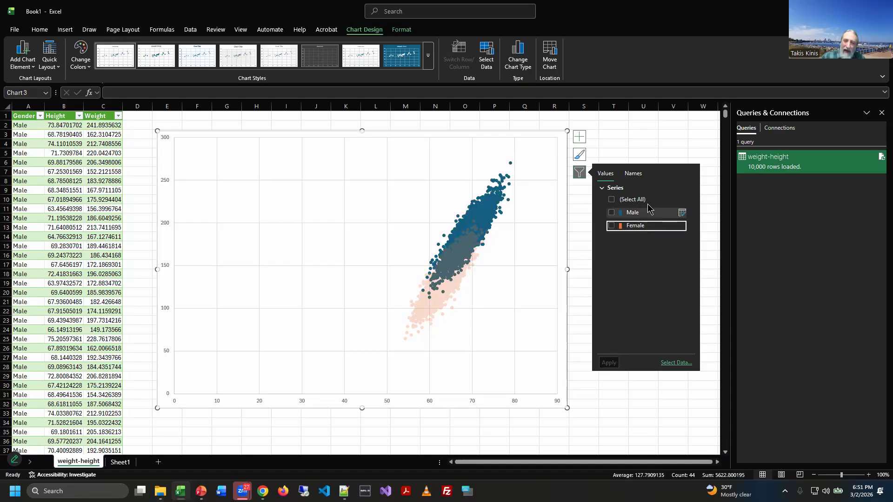
{"action": "left_click", "coordinate": [612, 226]}
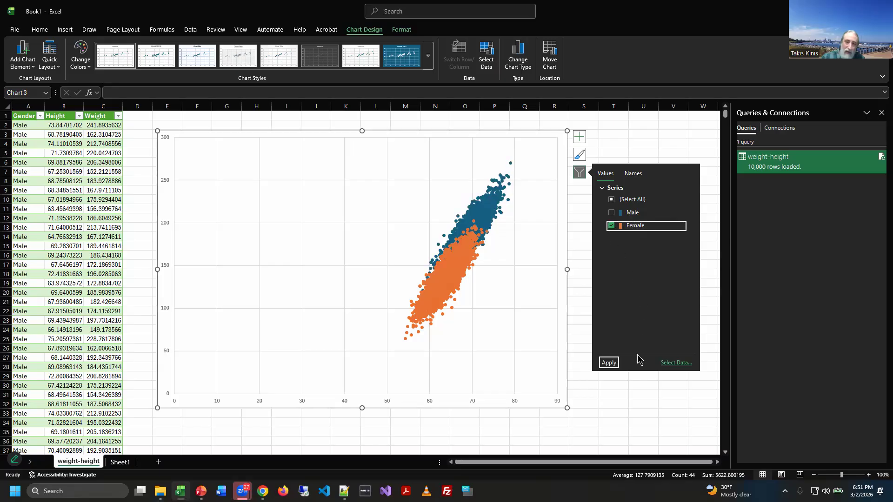
{"action": "left_click", "coordinate": [607, 364]}
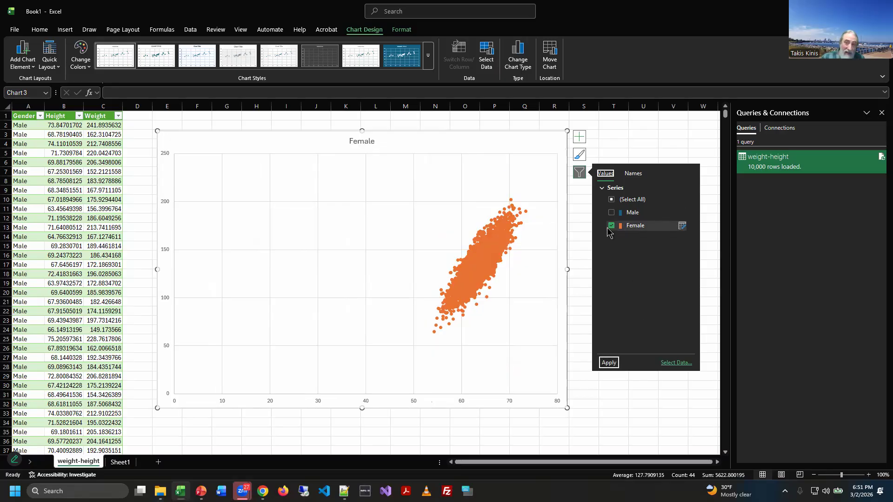
Include the Male series in the scatter plot again alongside the Female series
{"action": "left_click", "coordinate": [612, 213]}
{"action": "left_click", "coordinate": [609, 363]}
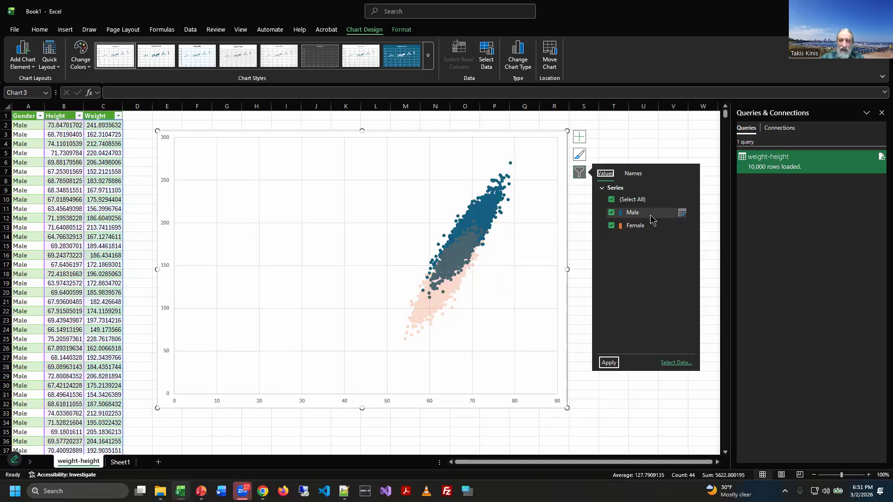
{"action": "left_click", "coordinate": [608, 362]}
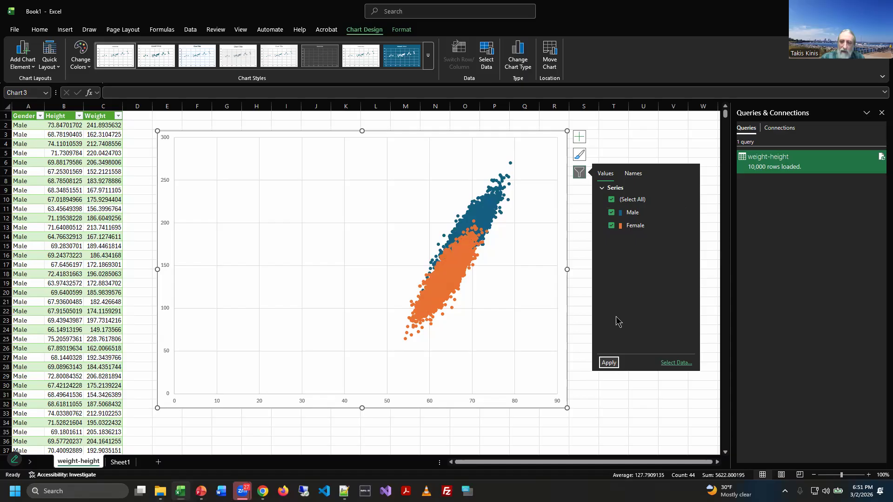
Hide the scatter plot's axes, check the horizontal and vertical axis options, and turn both axes back on
{"action": "left_click", "coordinate": [581, 137]}
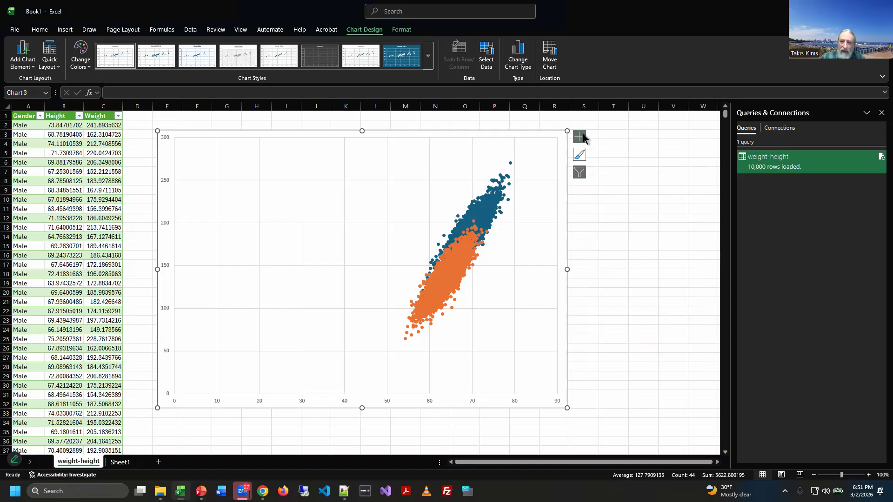
{"action": "left_click", "coordinate": [582, 137]}
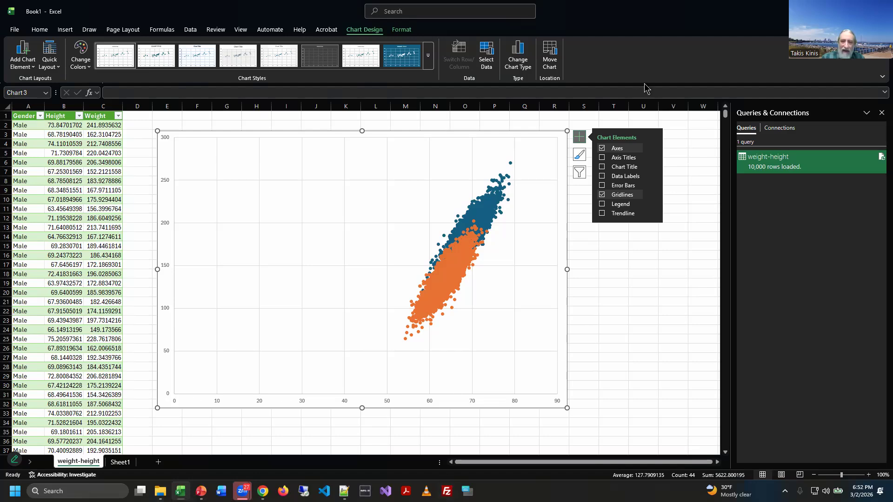
{"action": "left_click", "coordinate": [623, 149]}
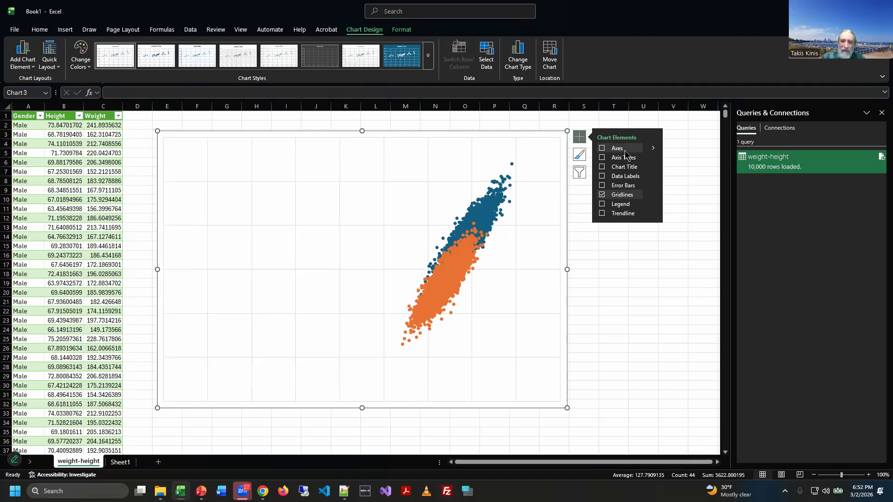
{"action": "left_click", "coordinate": [654, 149]}
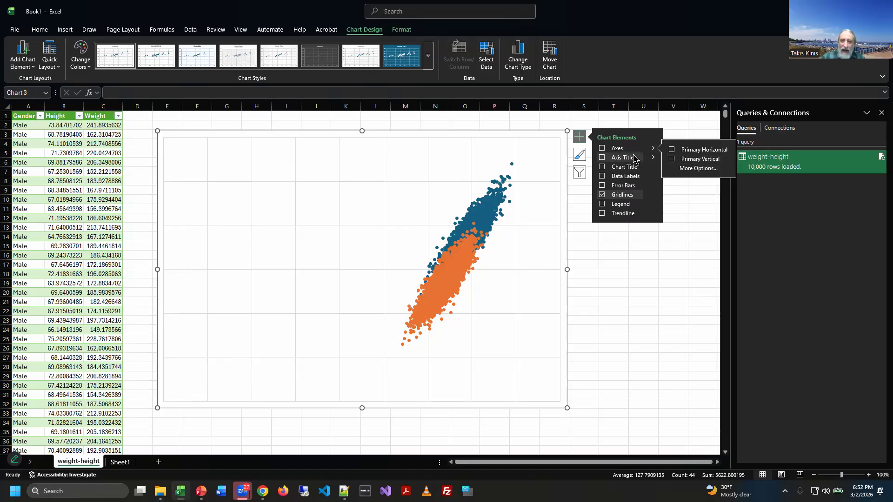
{"action": "left_click", "coordinate": [603, 148]}
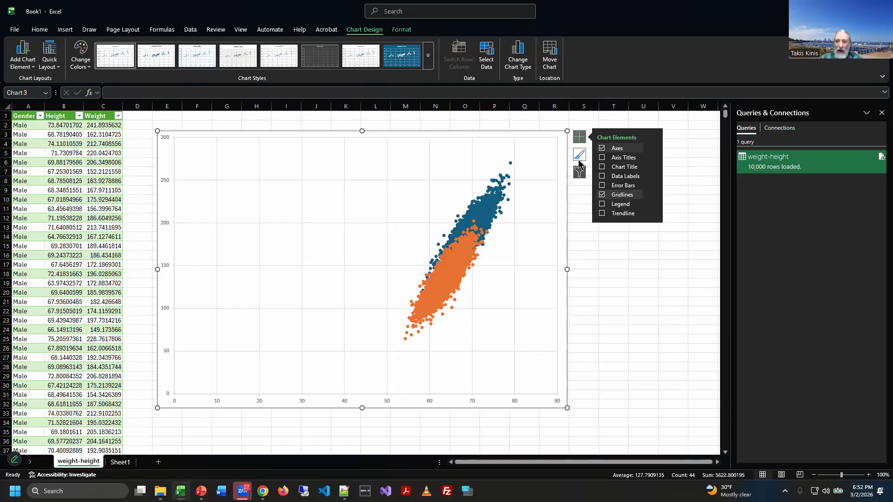
Examine the chart styles and color palettes offered for the scatter plot
{"action": "left_click", "coordinate": [622, 249]}
{"action": "left_click", "coordinate": [572, 142]}
{"action": "left_click", "coordinate": [567, 138]}
{"action": "left_click", "coordinate": [542, 141]}
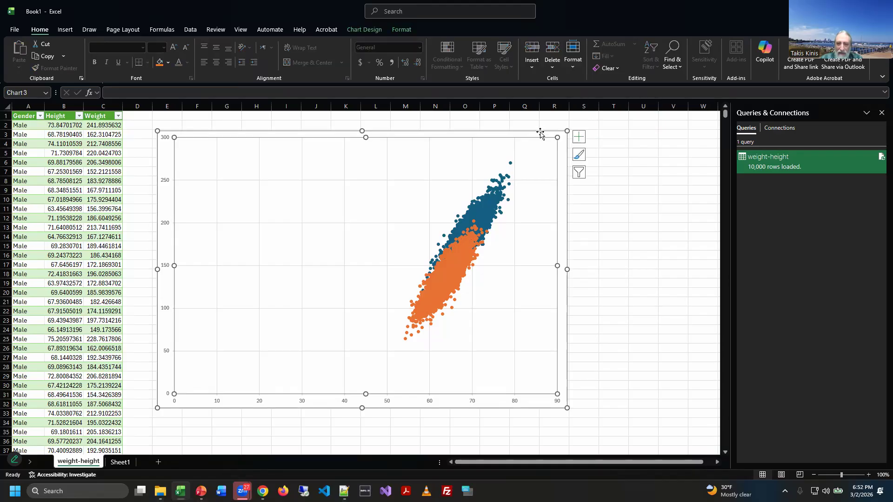
{"action": "left_click", "coordinate": [579, 155]}
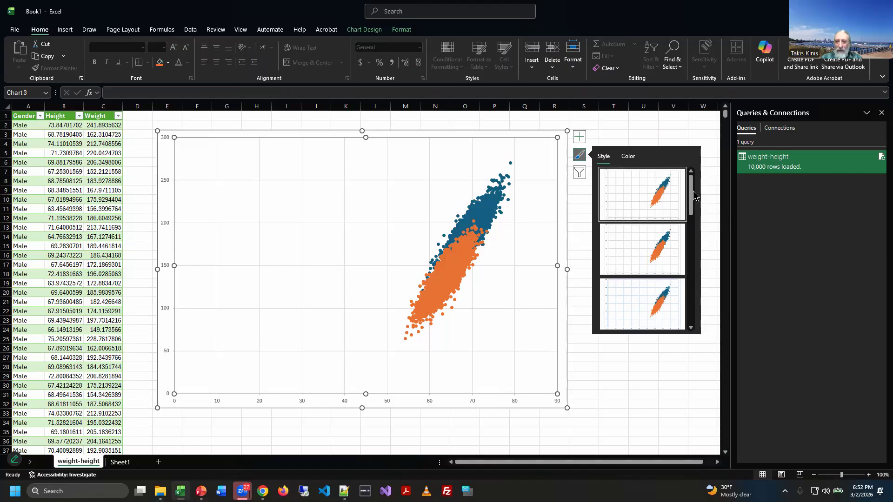
{"action": "left_click_drag", "start_coordinate": [694, 213], "coordinate": [692, 339]}
{"action": "left_click", "coordinate": [631, 160]}
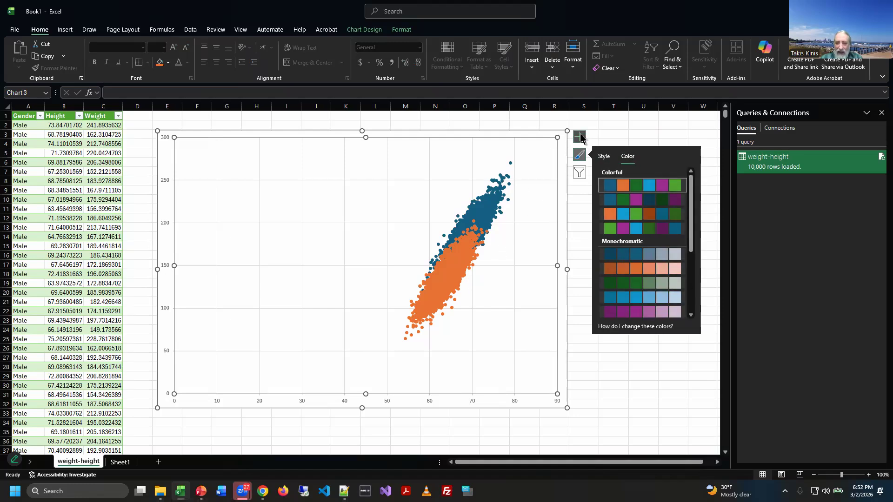
Add axis titles to the scatter plot, keeping only the primary vertical title and removing the primary horizontal one
{"action": "left_click", "coordinate": [579, 137]}
{"action": "left_click", "coordinate": [626, 158]}
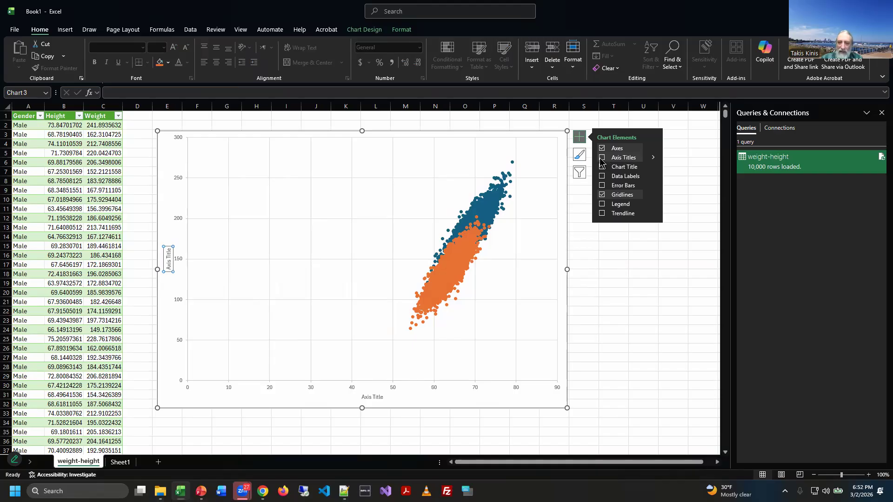
{"action": "left_click", "coordinate": [654, 160]}
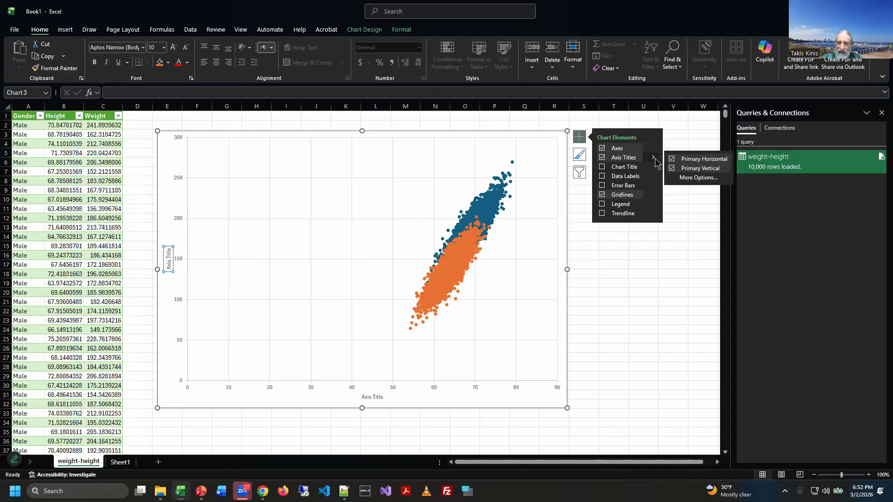
{"action": "left_click", "coordinate": [704, 160]}
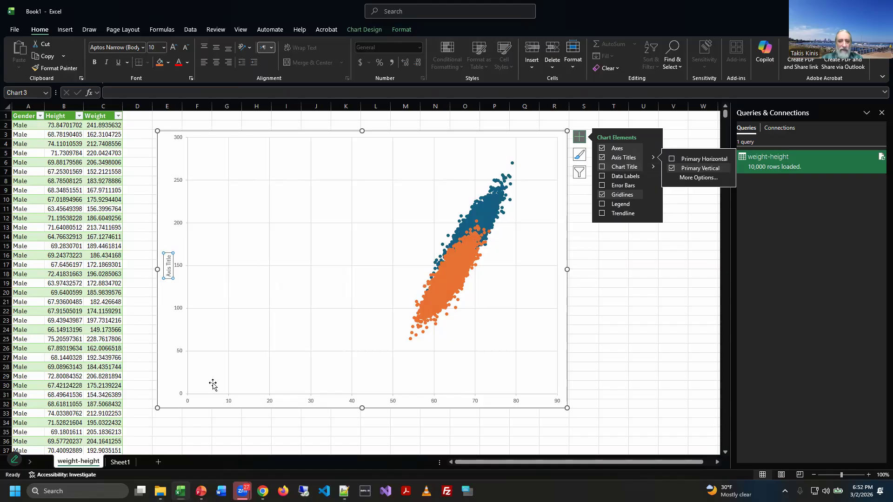
Replace the vertical axis title's placeholder text with "Weight"
{"action": "left_click", "coordinate": [169, 274]}
{"action": "left_click", "coordinate": [169, 275]}
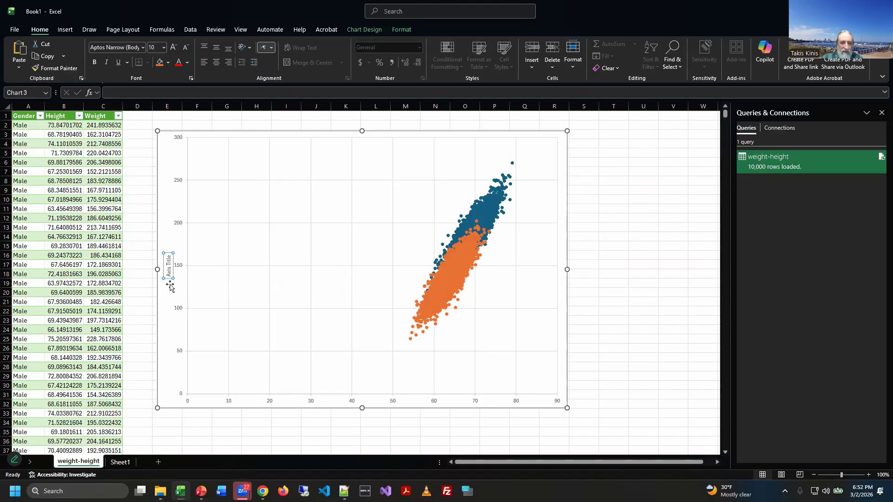
{"action": "key", "text": "Delete"}
{"action": "key", "text": "Delete"}
{"action": "key", "text": "Delete"}
{"action": "key", "text": "Delete"}
{"action": "key", "text": "Delete"}
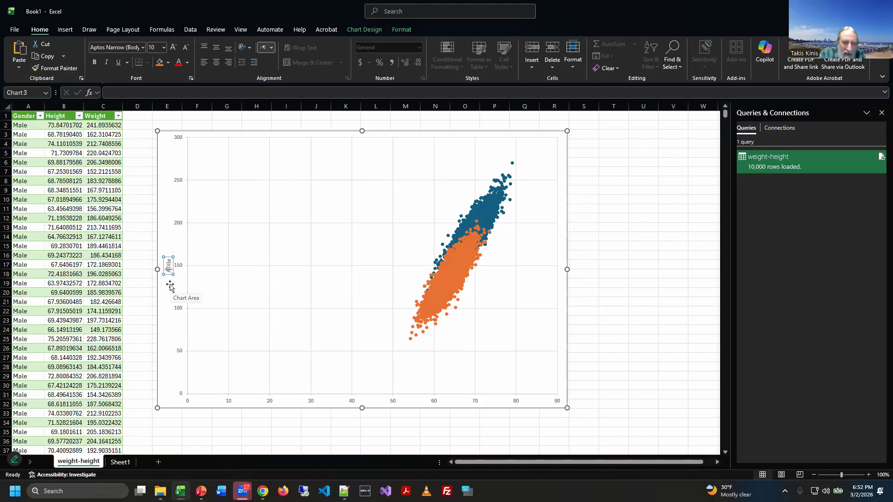
{"action": "key", "text": "Delete"}
{"action": "key", "text": "Delete"}
{"action": "key", "text": "Delete"}
{"action": "key", "text": "Delete"}
{"action": "type", "text": "Weight"}
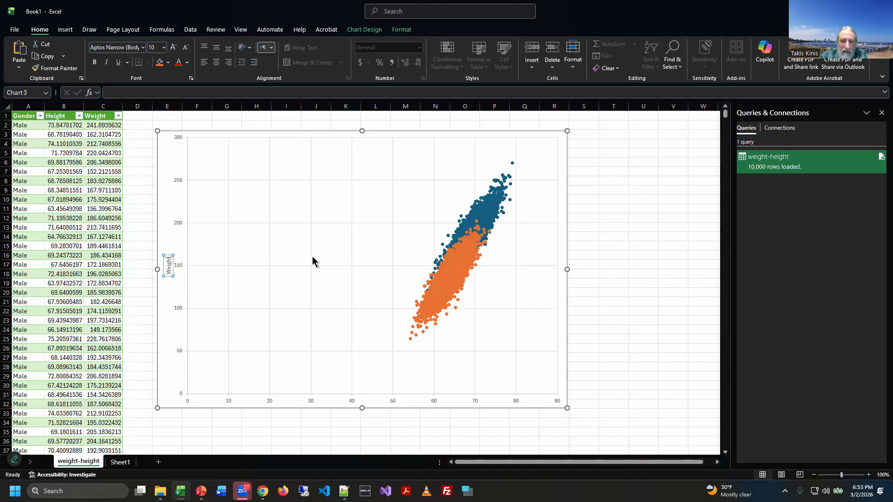
{"action": "left_click", "coordinate": [165, 305]}
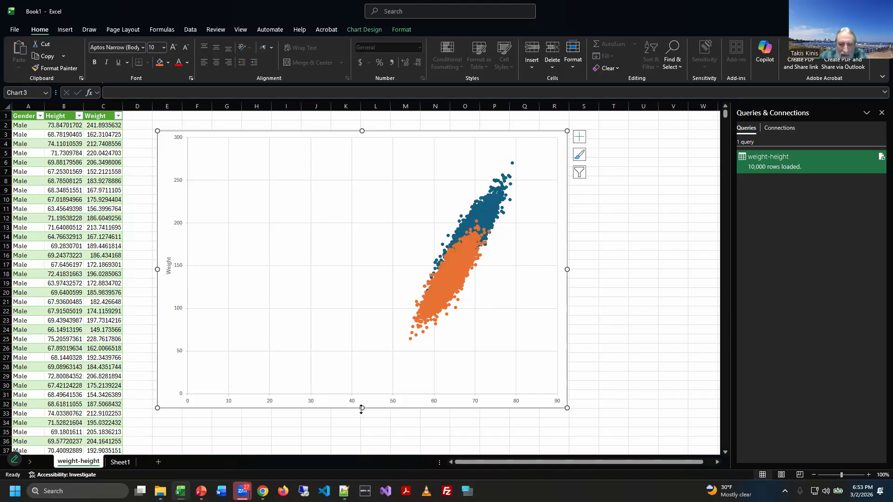
Make the scatter plot slightly taller by extending its lower edge and add the primary horizontal axis title
{"action": "left_click_drag", "start_coordinate": [362, 412], "coordinate": [362, 424]}
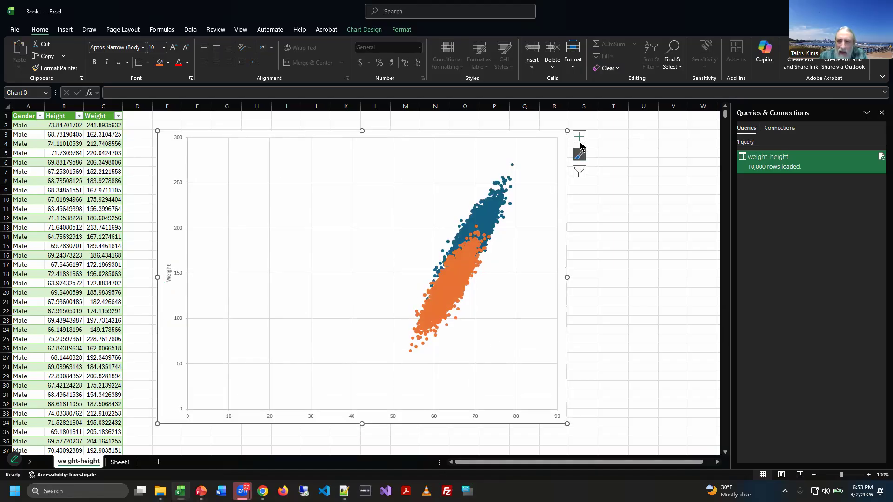
{"action": "left_click", "coordinate": [580, 140]}
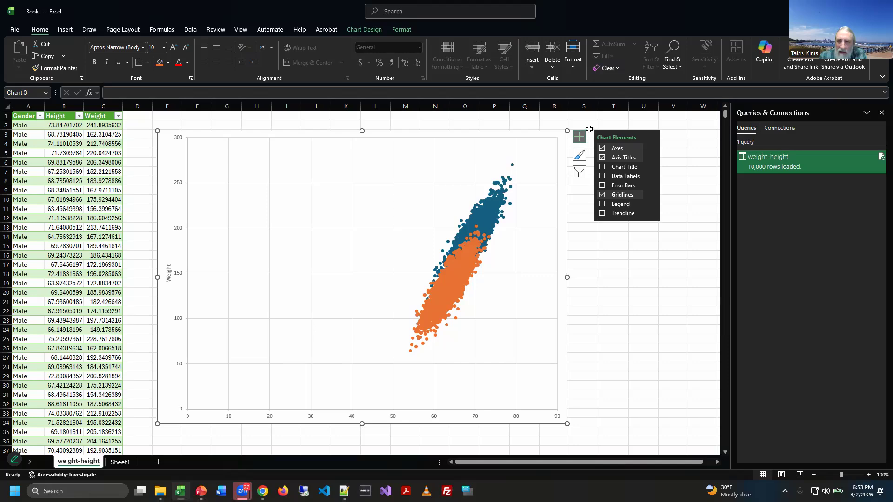
{"action": "left_click", "coordinate": [653, 158]}
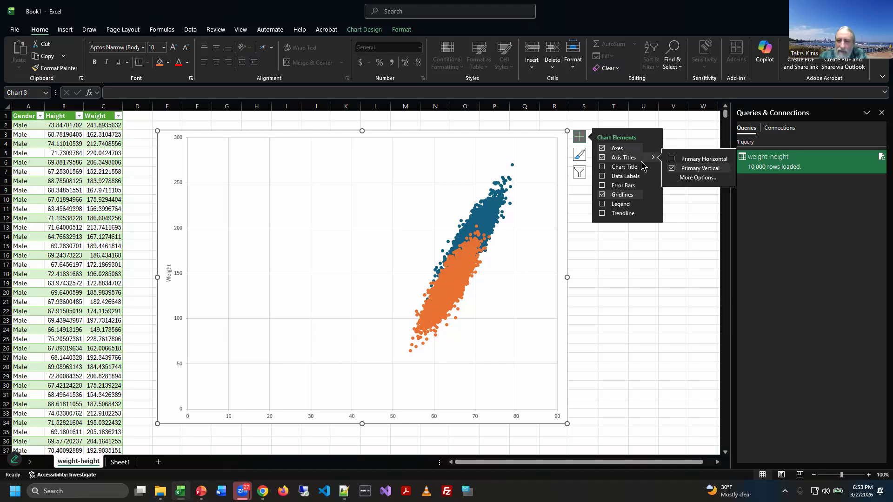
{"action": "left_click", "coordinate": [671, 159]}
Replace the horizontal axis title's placeholder text with "Height in Inches"
{"action": "left_click", "coordinate": [371, 412]}
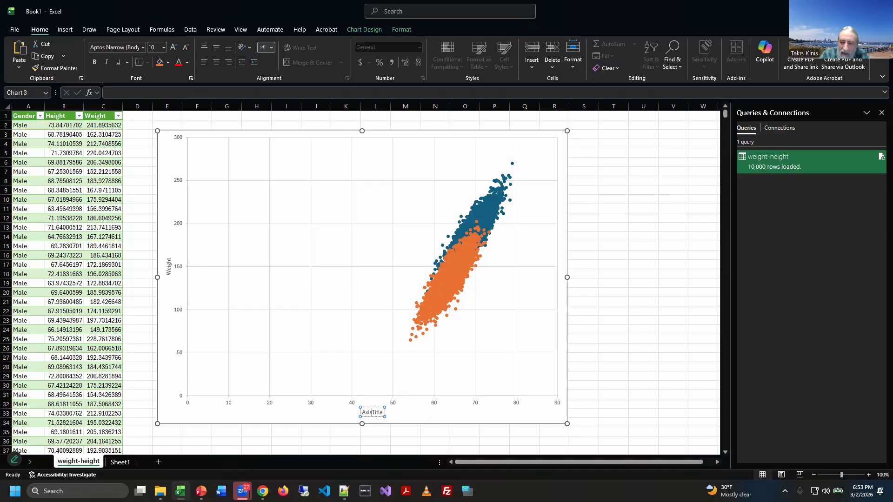
{"action": "key", "text": "BackSpace"}
{"action": "key", "text": "BackSpace"}
{"action": "key", "text": "BackSpace"}
{"action": "key", "text": "BackSpace"}
{"action": "key", "text": "BackSpace"}
{"action": "key", "text": "BackSpace"}
{"action": "key", "text": "BackSpace"}
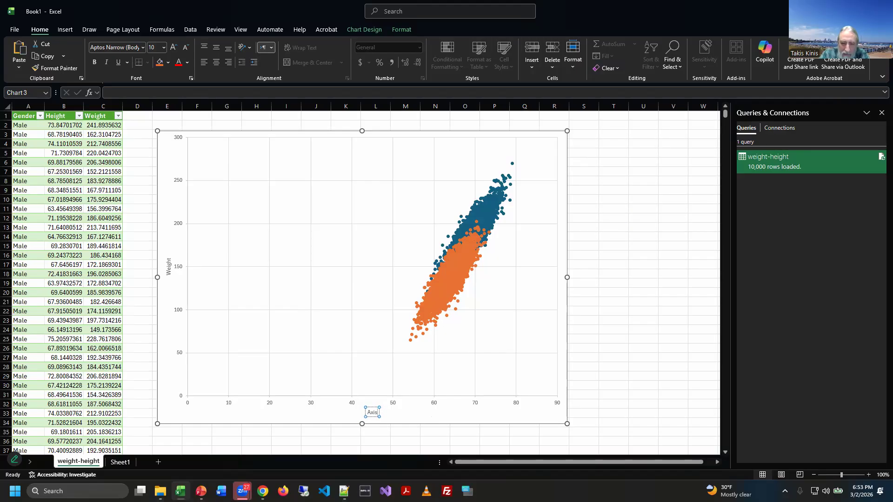
{"action": "key", "text": "BackSpace"}
{"action": "key", "text": "BackSpace"}
{"action": "key", "text": "BackSpace"}
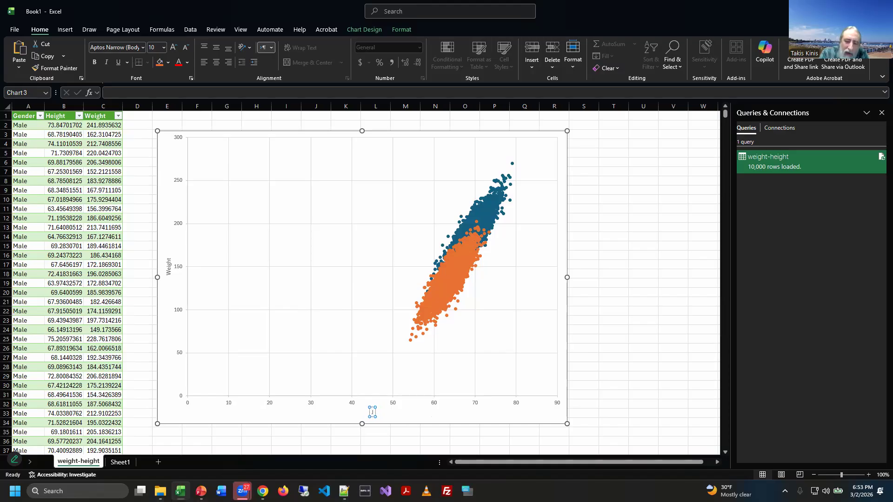
{"action": "type", "text": "Height"}
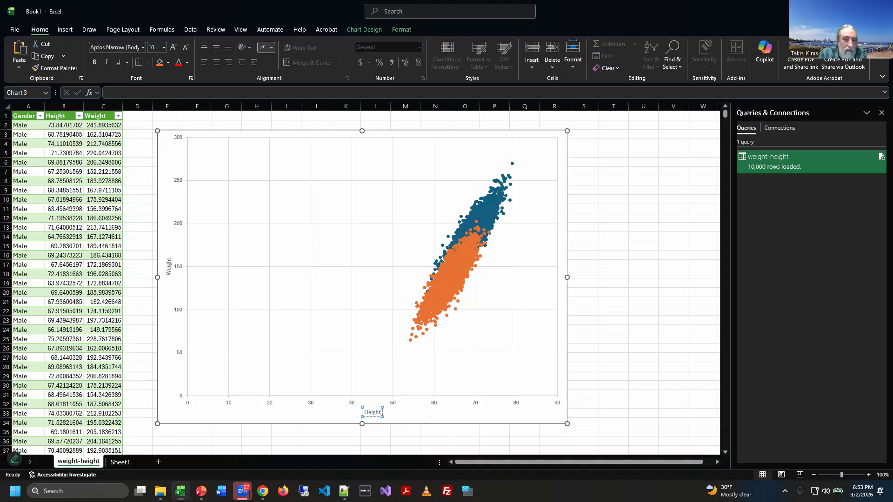
{"action": "type", "text": " in Inches"}
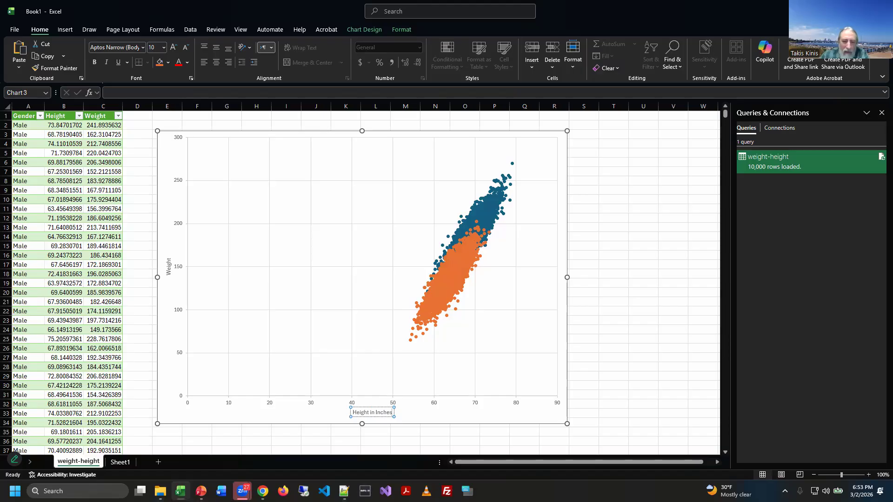
{"action": "left_click", "coordinate": [498, 372]}
Extend the vertical axis title's text to read "Weight in Pounds"
{"action": "left_click", "coordinate": [168, 266]}
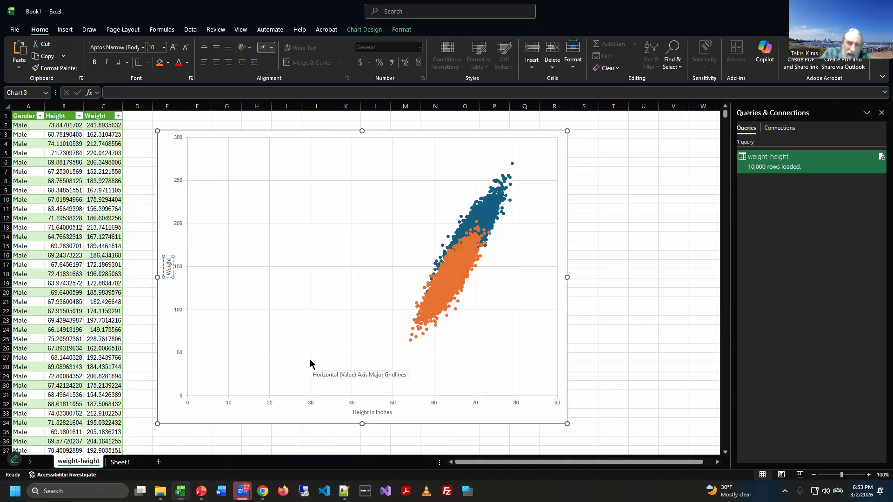
{"action": "type", "text": "in"}
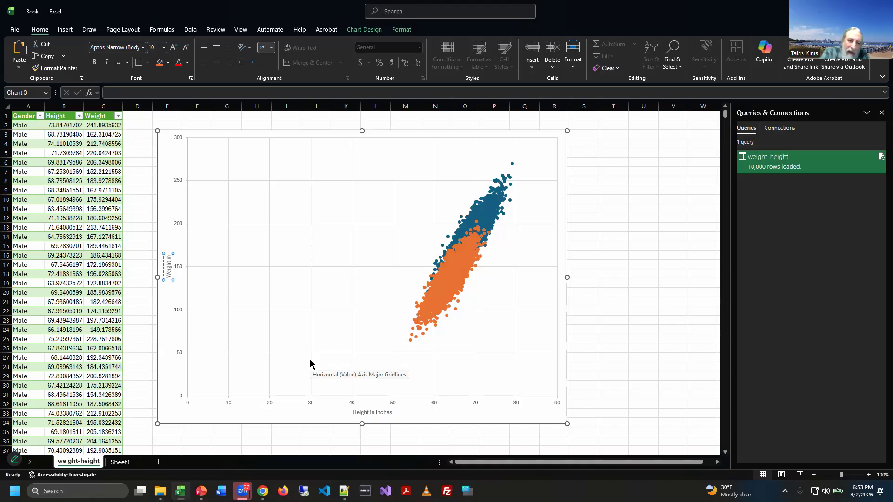
{"action": "type", "text": " Pounds"}
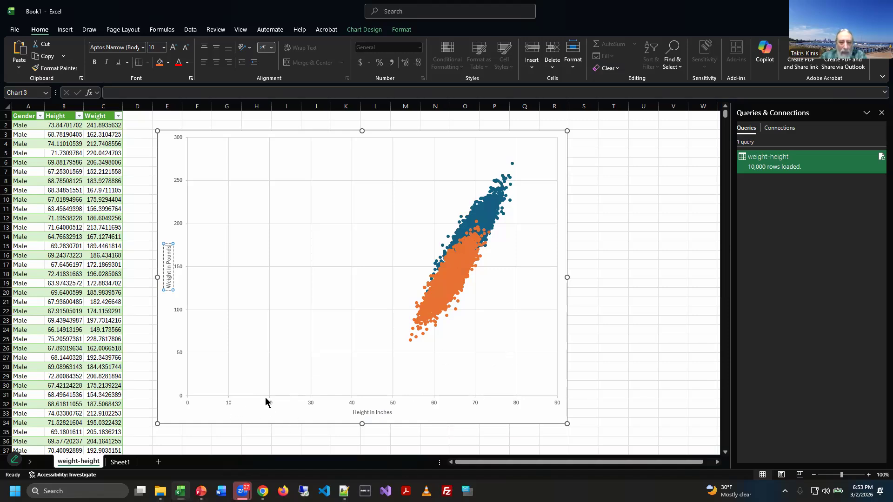
Close the Queries & Connections pane and open the formatting options for the scatter plot
{"action": "left_click", "coordinate": [194, 399]}
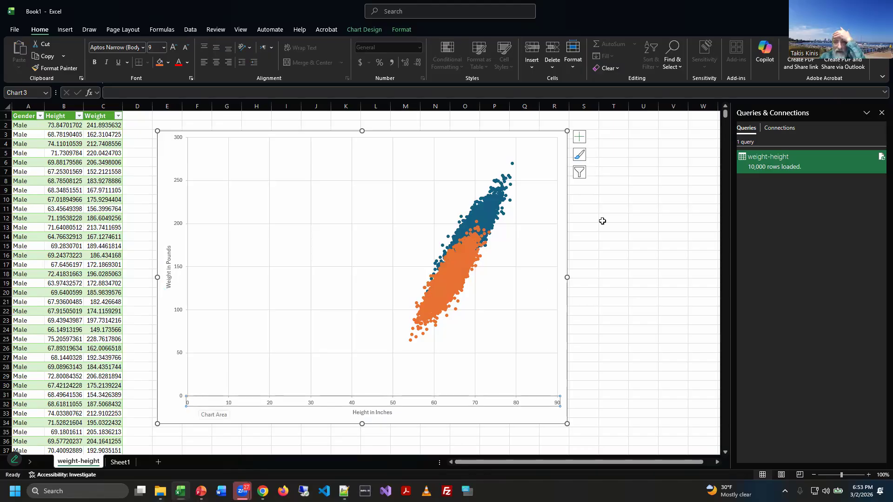
{"action": "left_click", "coordinate": [882, 112]}
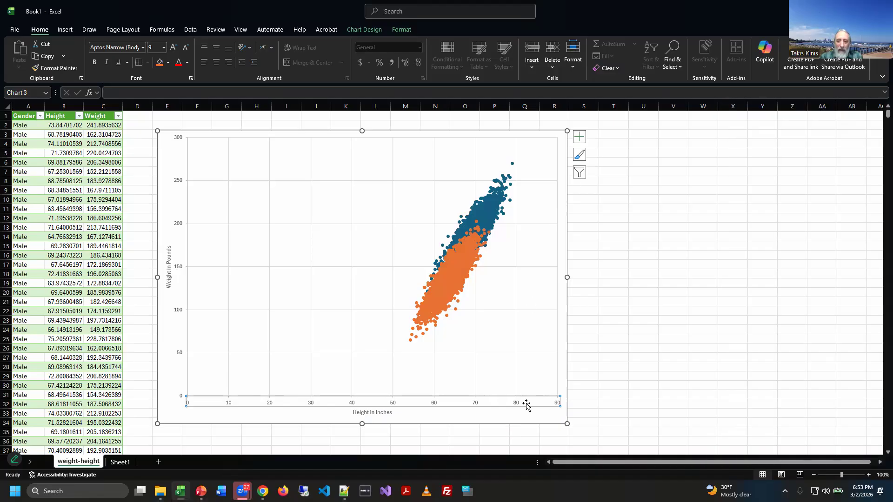
{"action": "double_click", "coordinate": [533, 406]}
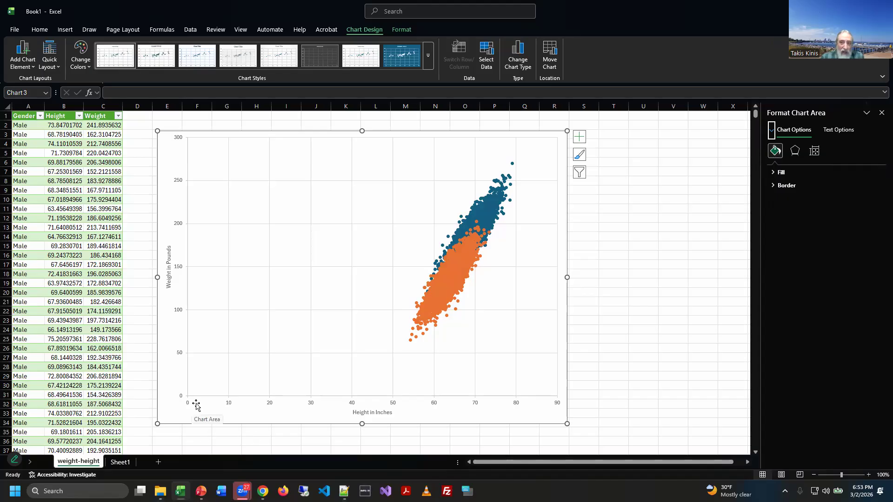
Examine the chart area's size, properties, fill and text box formatting options
{"action": "left_click", "coordinate": [817, 154]}
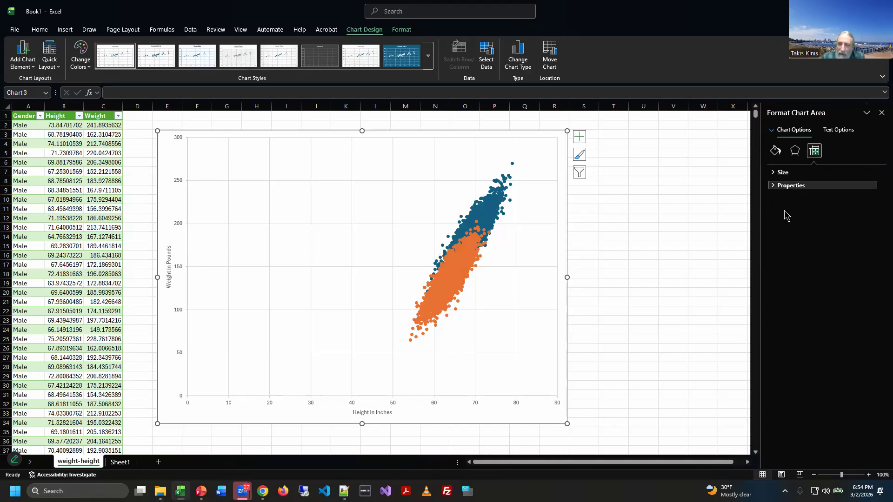
{"action": "left_click", "coordinate": [774, 174]}
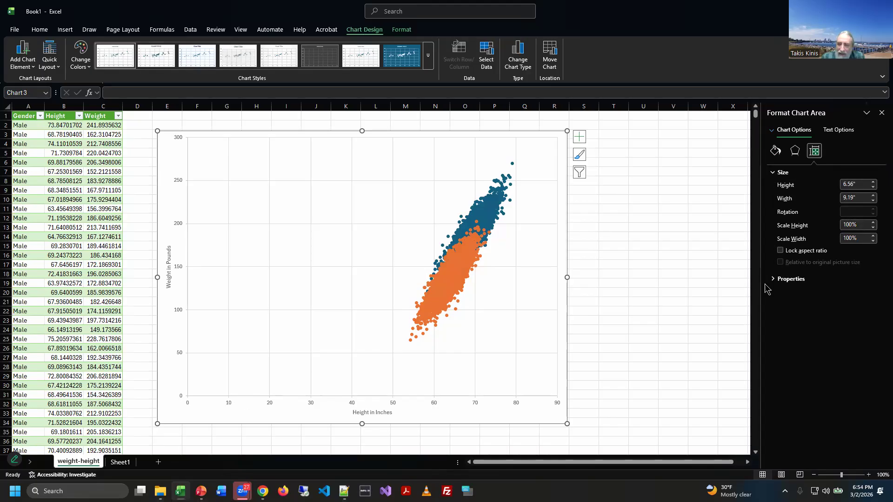
{"action": "left_click", "coordinate": [772, 277]}
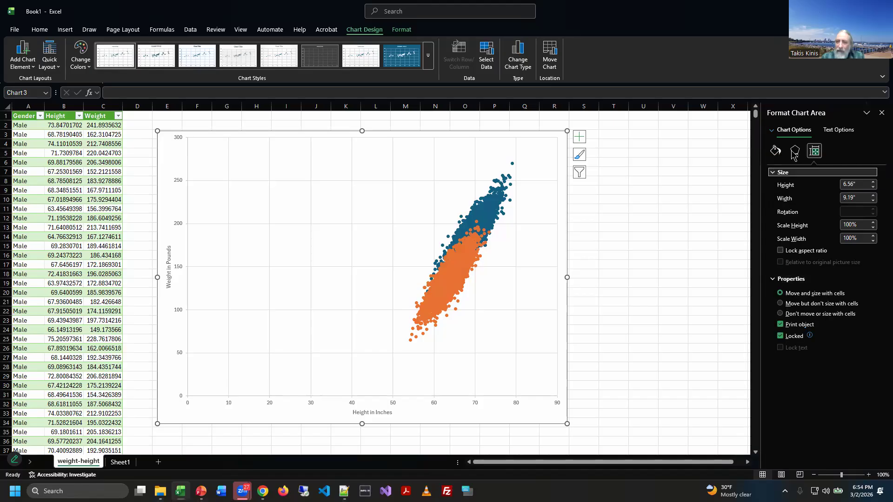
{"action": "left_click", "coordinate": [776, 150]}
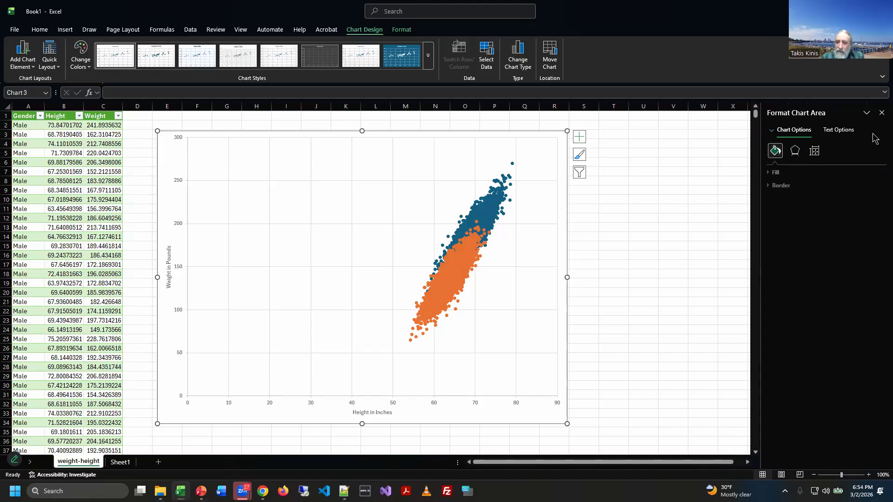
{"action": "left_click", "coordinate": [841, 130]}
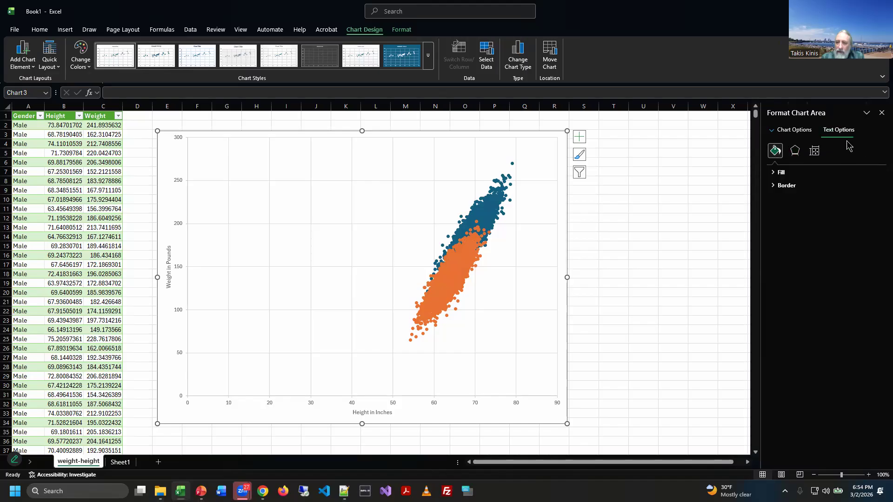
{"action": "left_click", "coordinate": [815, 150]}
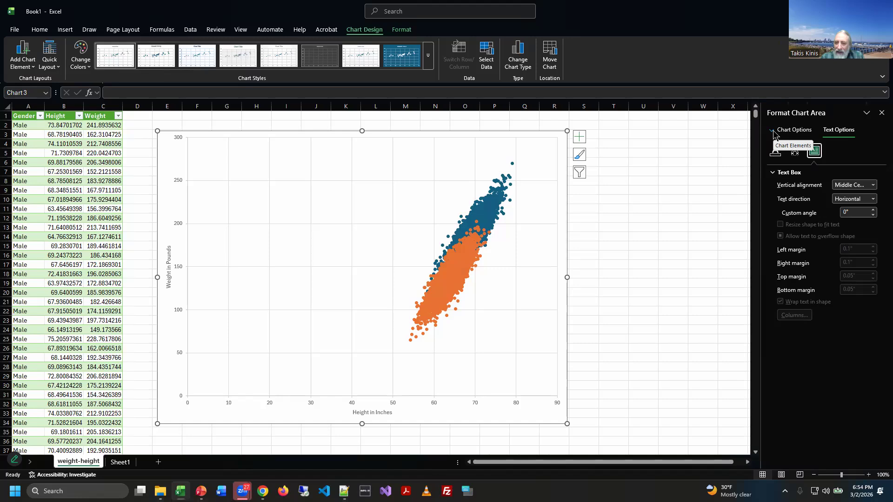
Set the horizontal value axis bounds to a minimum of 50 and a maximum of 80
{"action": "left_click", "coordinate": [773, 131]}
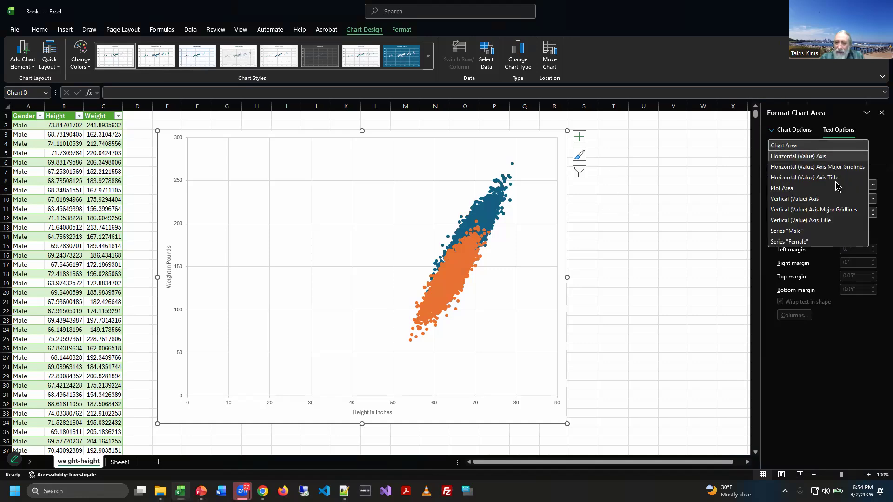
{"action": "left_click", "coordinate": [814, 160]}
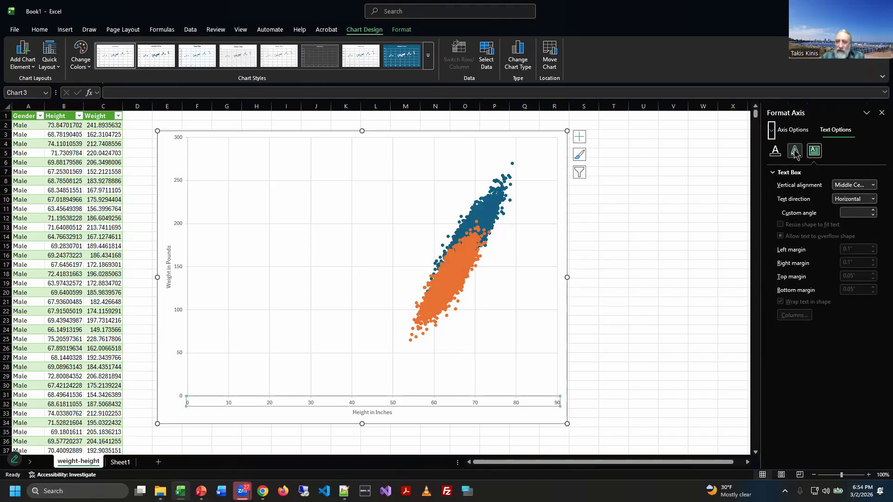
{"action": "left_click", "coordinate": [792, 130]}
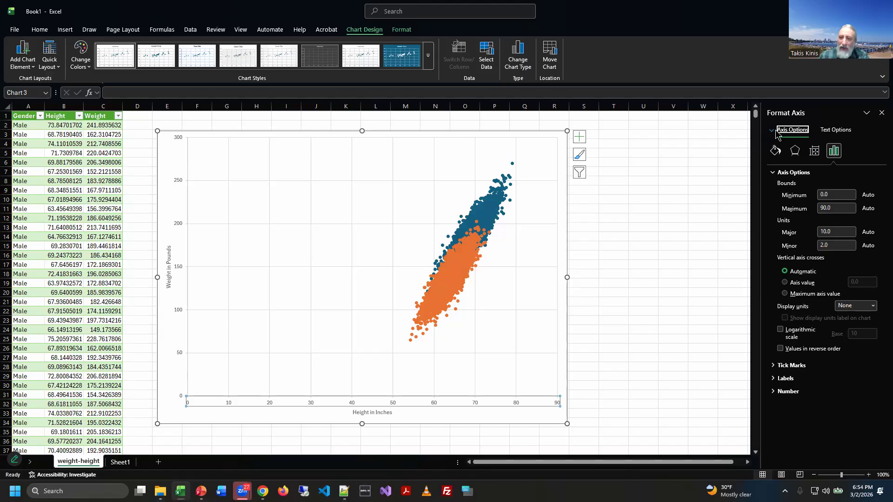
{"action": "left_click", "coordinate": [835, 153]}
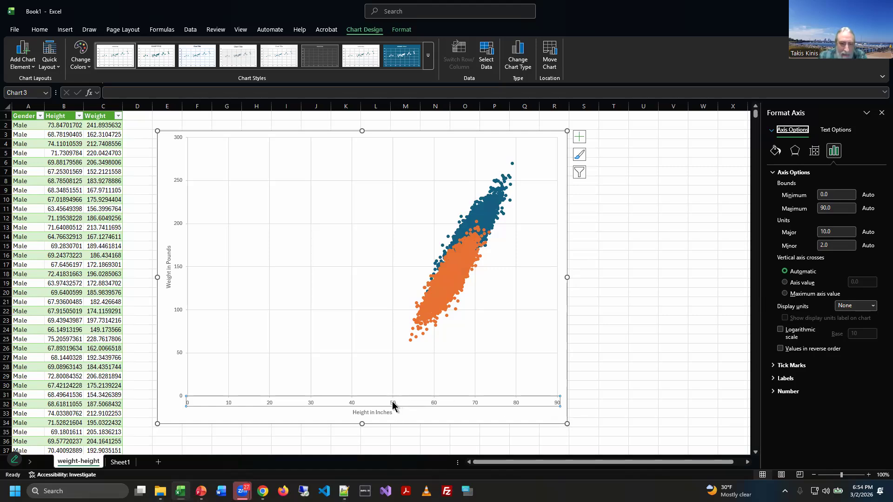
{"action": "left_click", "coordinate": [835, 195]}
{"action": "type", "text": "5"}
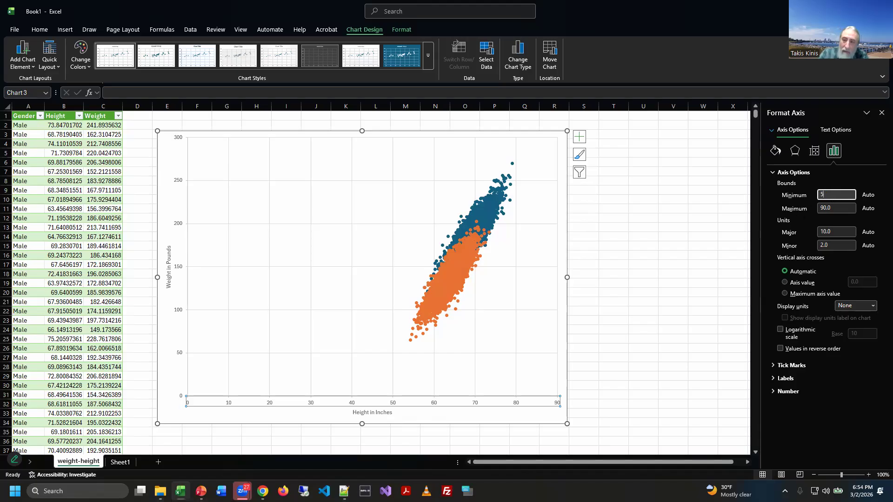
{"action": "type", "text": "0"}
{"action": "key", "text": "Tab"}
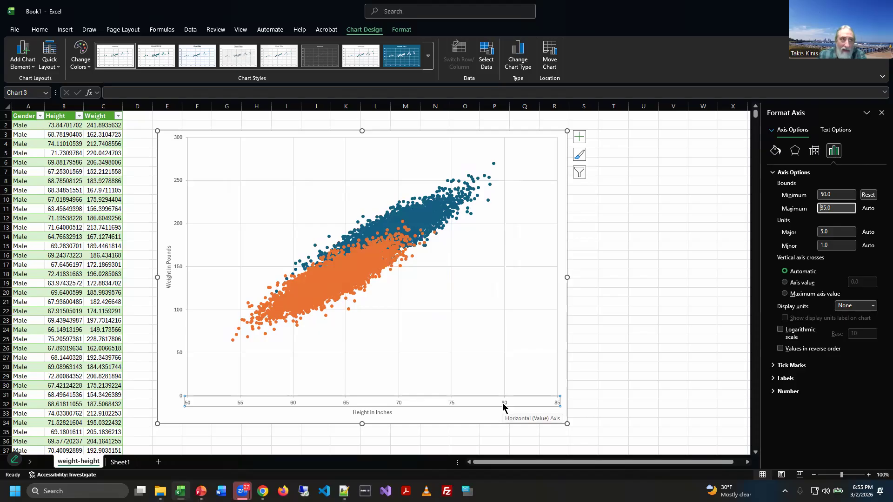
{"action": "left_click", "coordinate": [824, 208]}
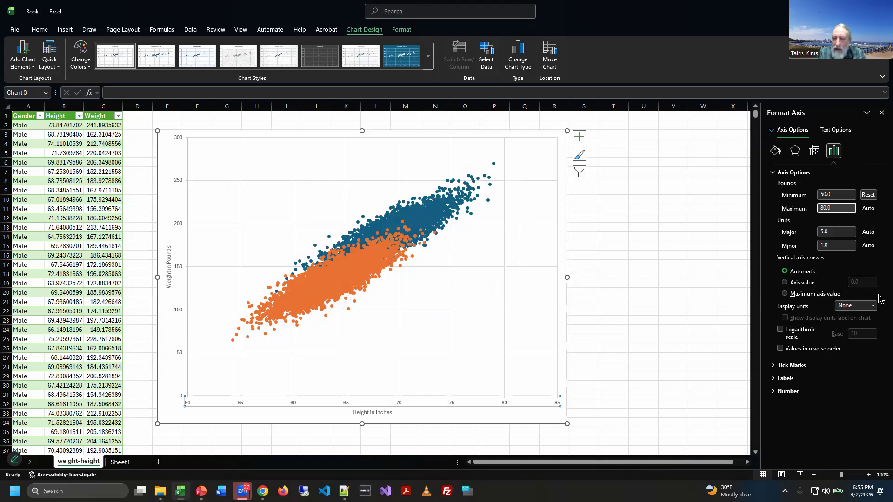
{"action": "key", "text": "Tab"}
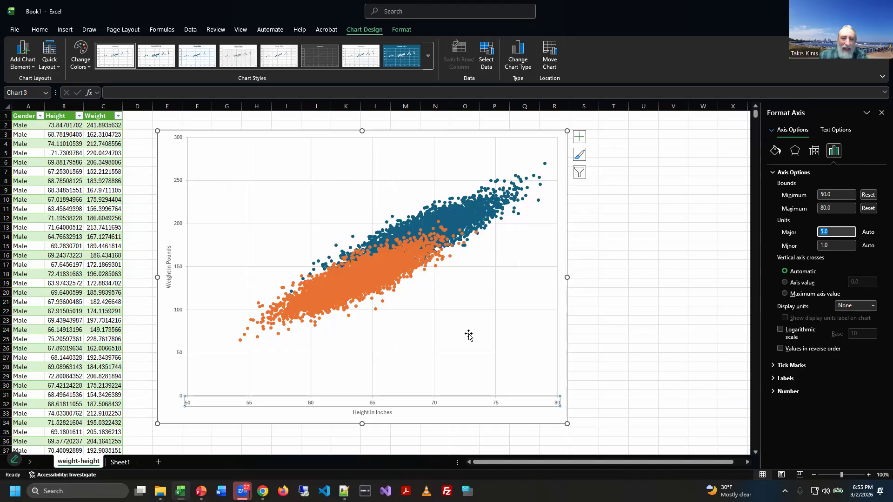
Set the vertical weight axis's minimum bound to 50
{"action": "left_click", "coordinate": [178, 373]}
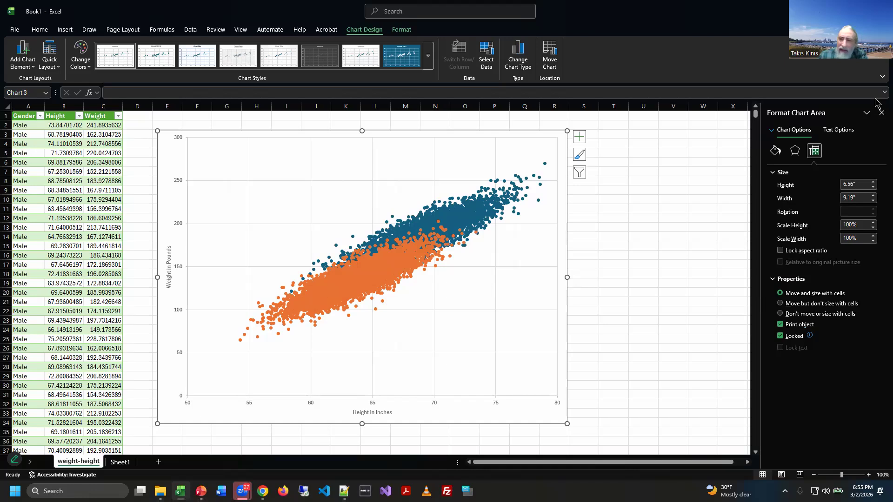
{"action": "left_click", "coordinate": [182, 397]}
{"action": "left_click", "coordinate": [834, 151]}
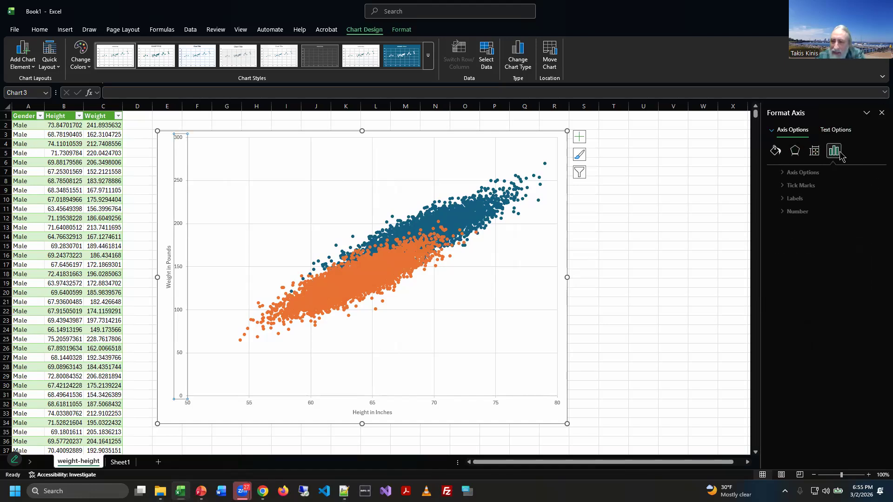
{"action": "left_click", "coordinate": [775, 176]}
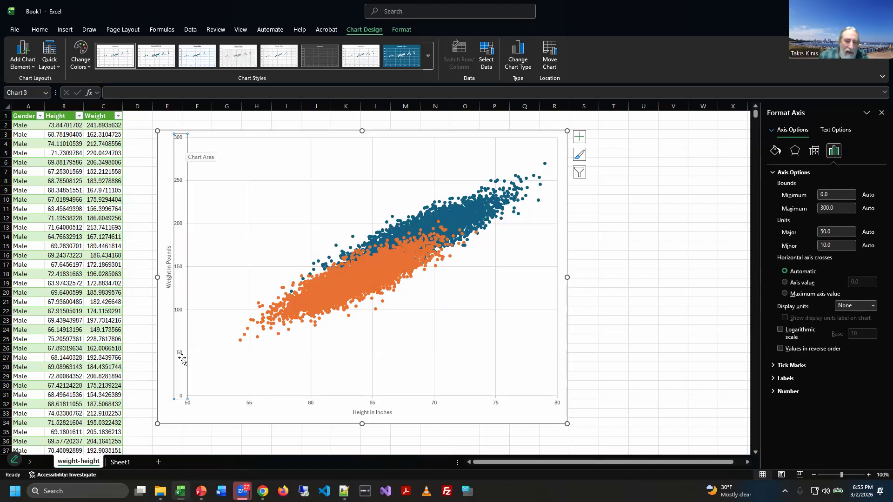
{"action": "left_click", "coordinate": [834, 196]}
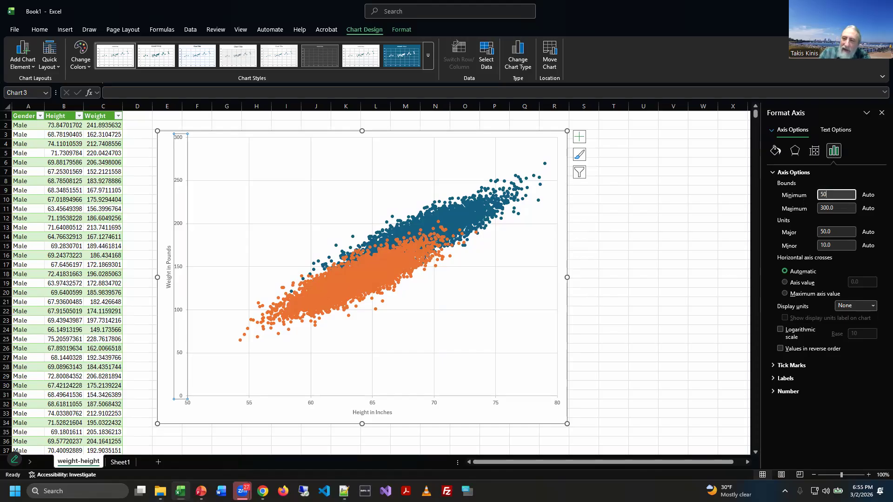
{"action": "key", "text": "Tab"}
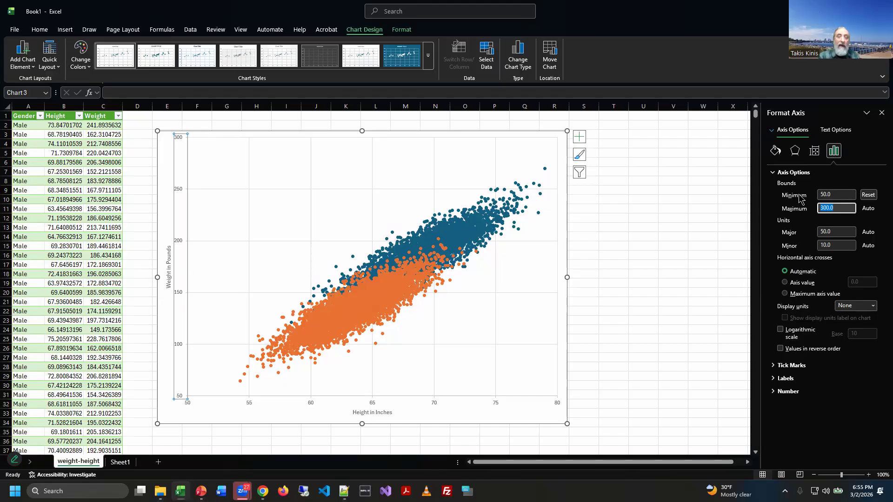
Try different chart styles on the scatter plot and apply the one with light ring-shaped markers, uppercase axis titles and a chart title
{"action": "left_click", "coordinate": [579, 174]}
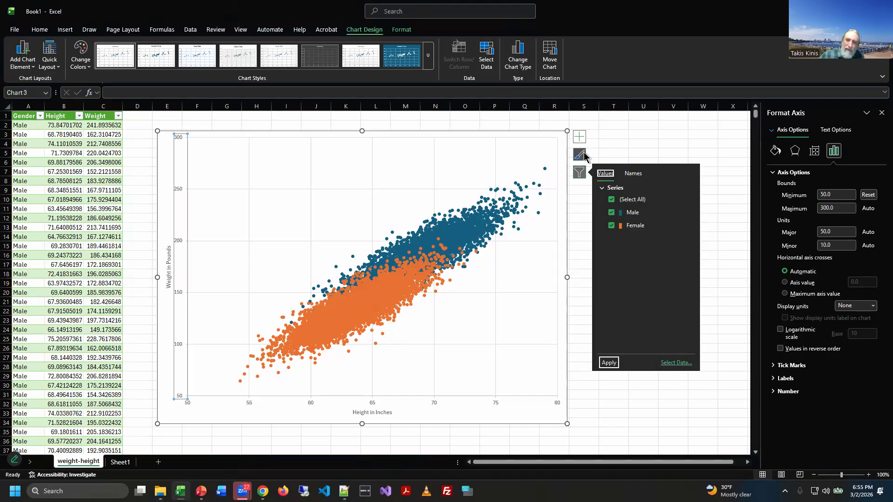
{"action": "left_click", "coordinate": [582, 156]}
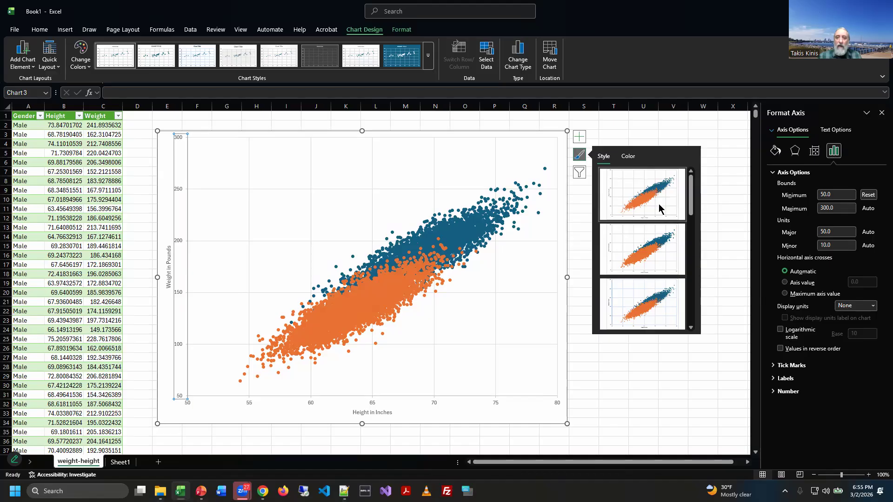
{"action": "left_click", "coordinate": [663, 270]}
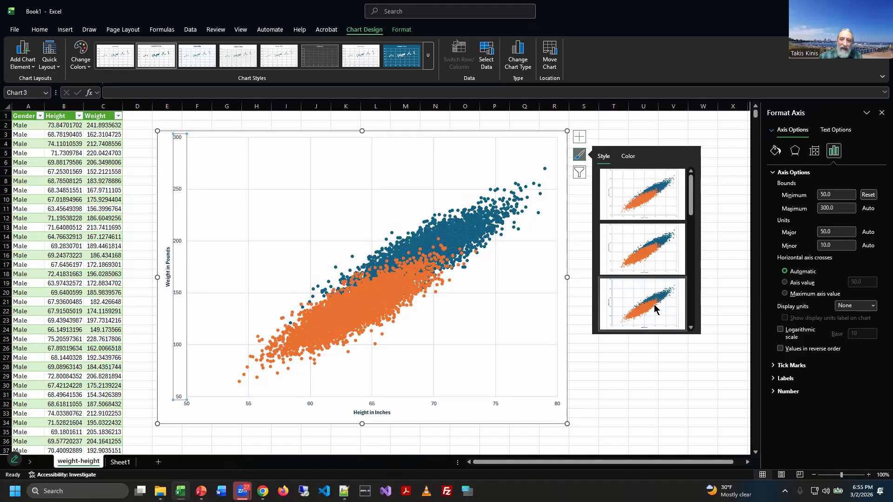
{"action": "scroll", "coordinate": [654, 307], "scroll_direction": "down", "scroll_amount": 5}
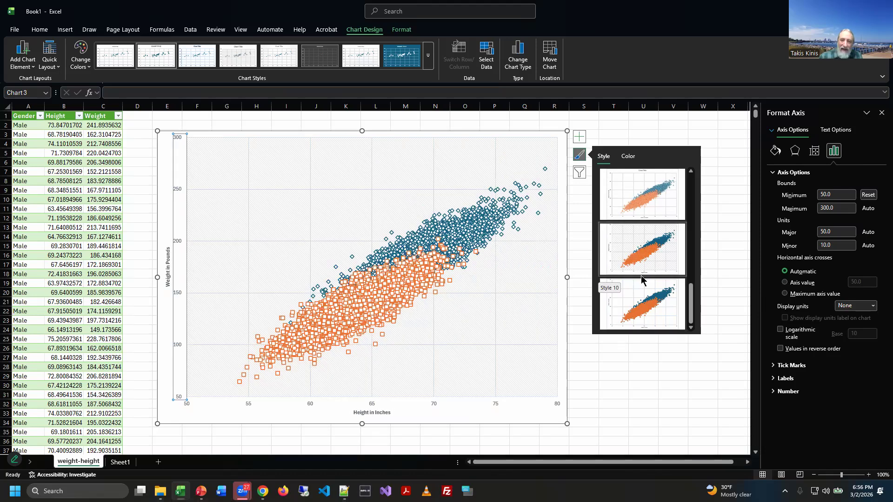
{"action": "left_click", "coordinate": [650, 304]}
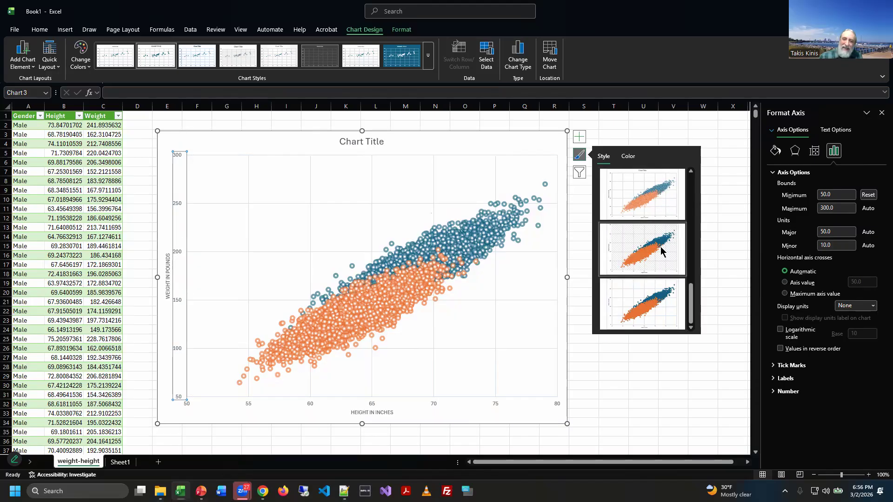
{"action": "left_click", "coordinate": [656, 190]}
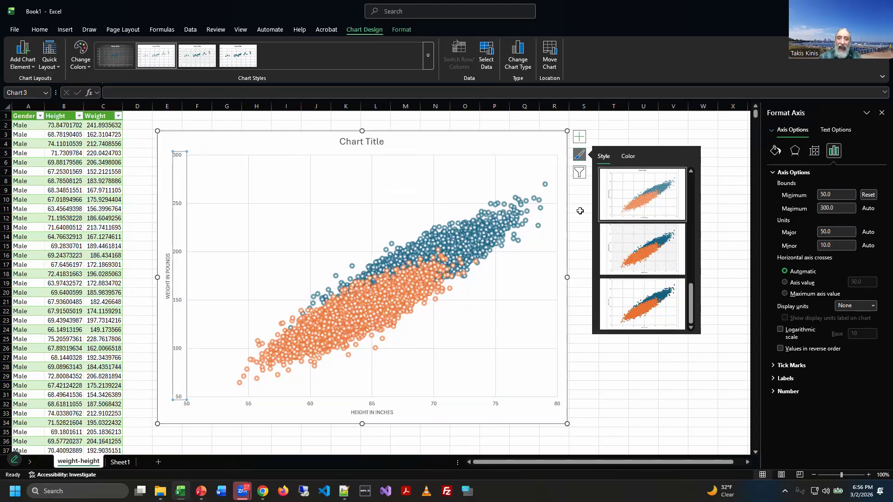
Examine the Male series' name, X values and Y values through the chart filters, and close its definition without changes
{"action": "left_click", "coordinate": [579, 172]}
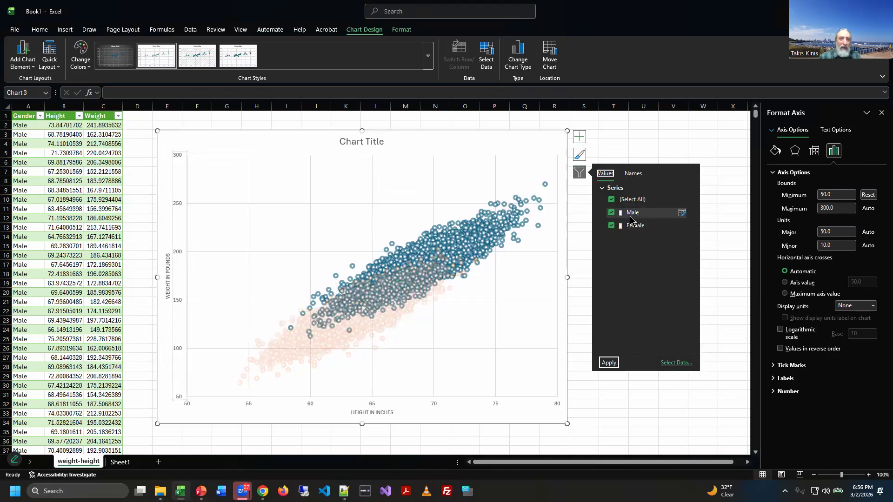
{"action": "left_click", "coordinate": [683, 213]}
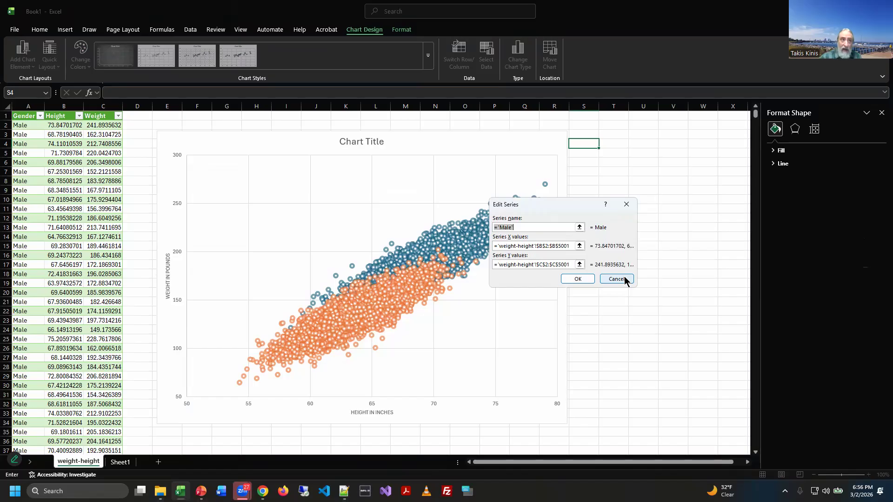
{"action": "left_click", "coordinate": [570, 279]}
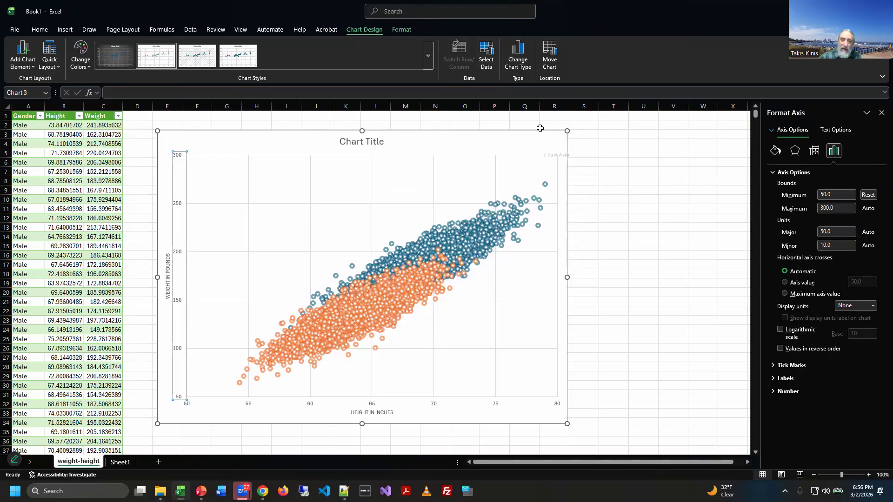
{"action": "left_click", "coordinate": [484, 144]}
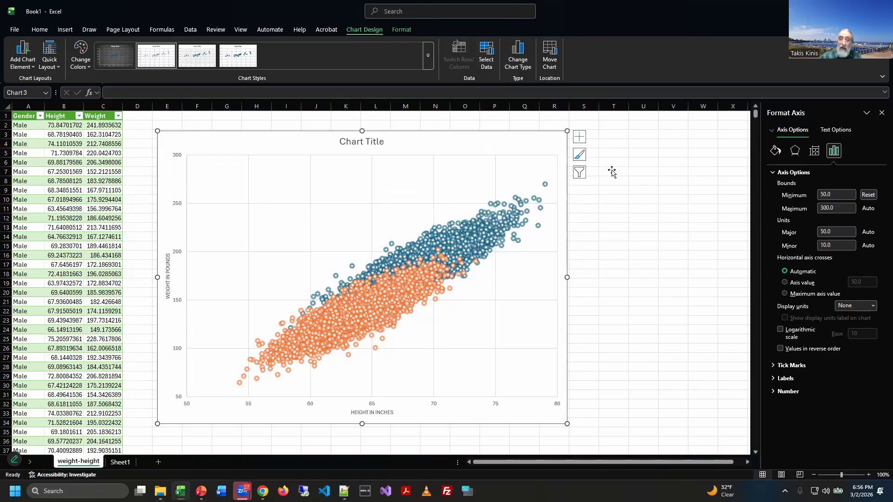
Exclude the Male series in the chart filters, include it again and apply the filter with both series selected
{"action": "left_click", "coordinate": [580, 174]}
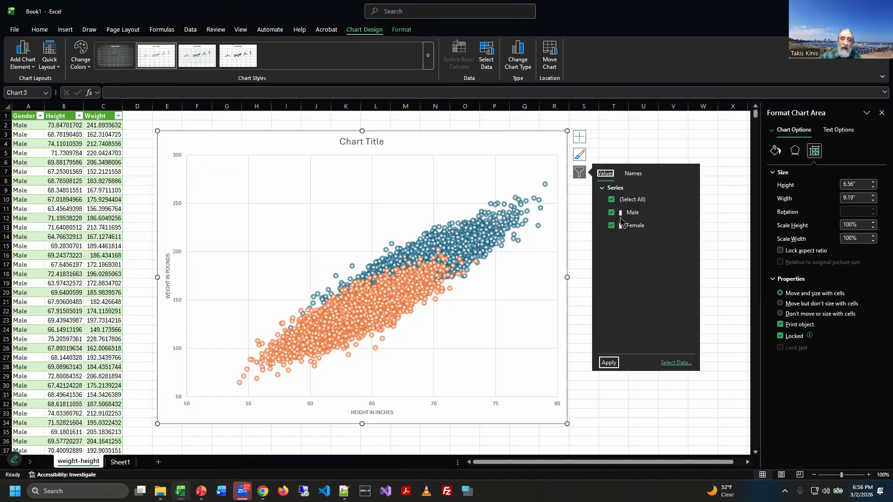
{"action": "left_click", "coordinate": [612, 213]}
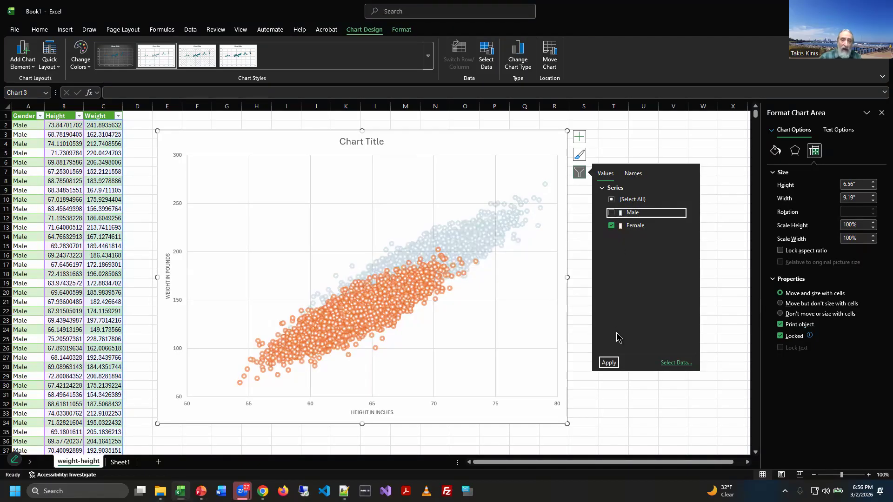
{"action": "left_click", "coordinate": [612, 213]}
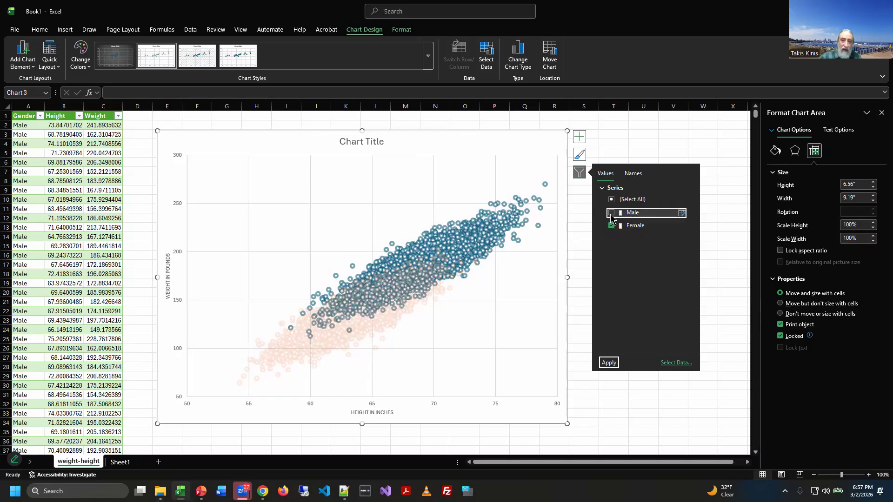
{"action": "left_click", "coordinate": [611, 363]}
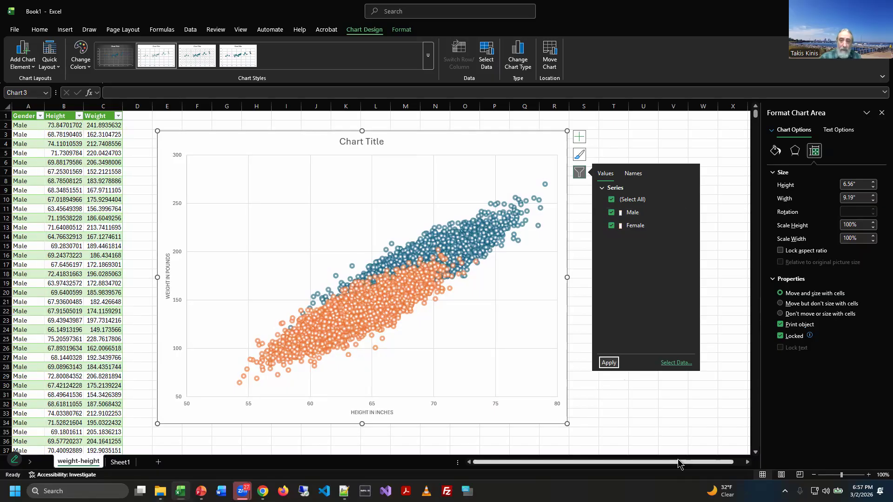